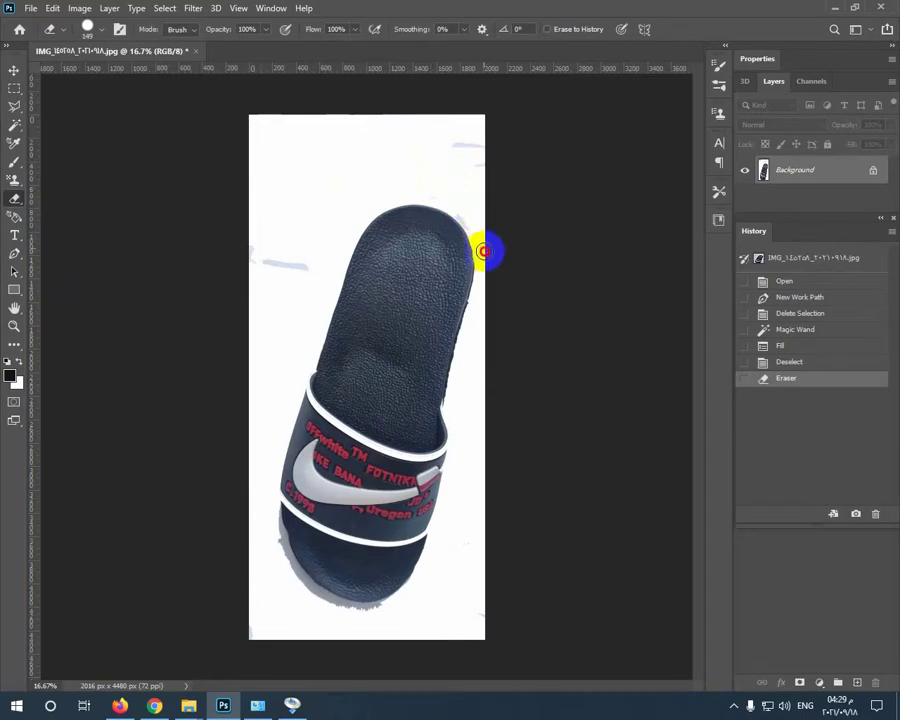
# Erase leftover marks beside the slipper and inspect the white trim along the strap's lower edge up close
pyautogui.moveTo(478, 431)
pyautogui.mouseDown()
pyautogui.moveTo(464, 592)
pyautogui.moveTo(399, 624)
pyautogui.mouseUp()
pyautogui.click(14, 326)
pyautogui.moveTo(275, 515); pyautogui.dragTo(415, 510)
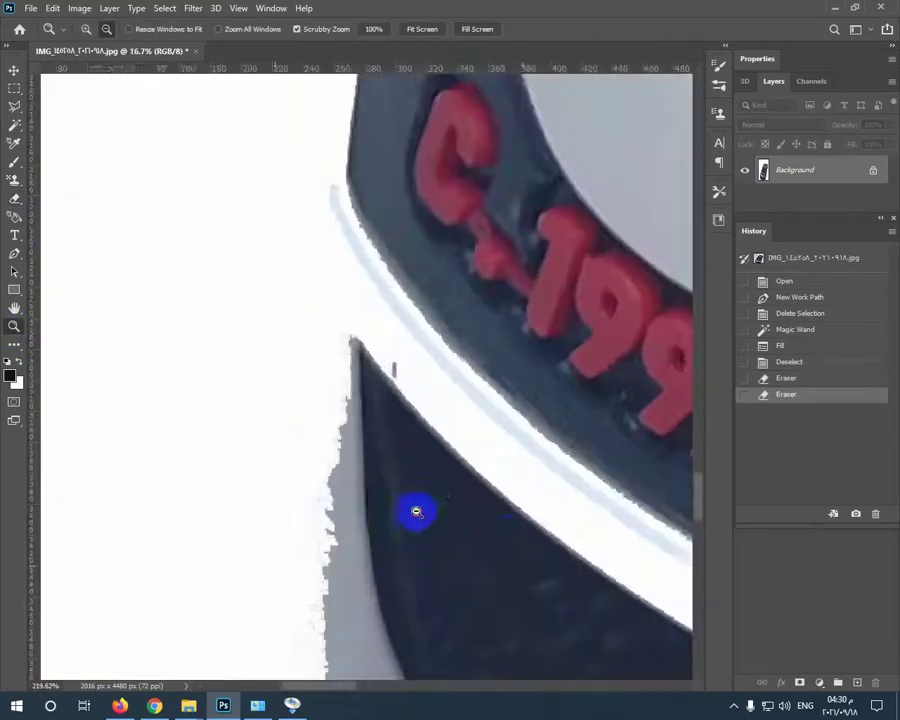
pyautogui.moveTo(536, 668); pyautogui.dragTo(409, 476)
pyautogui.moveTo(536, 306); pyautogui.dragTo(129, 197)
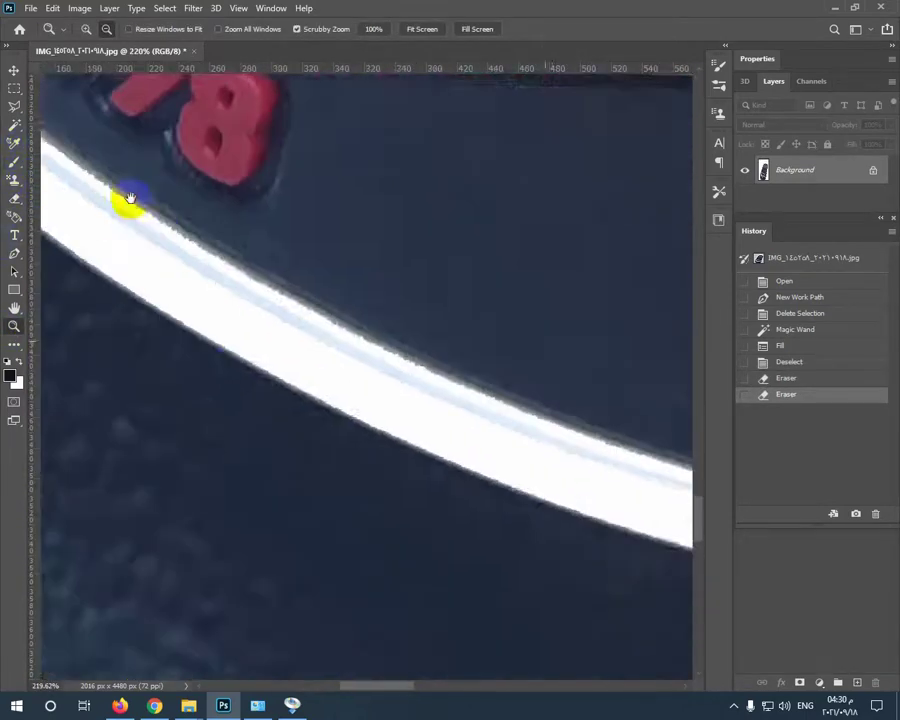
pyautogui.moveTo(650, 440); pyautogui.dragTo(120, 200)
pyautogui.moveTo(540, 298); pyautogui.dragTo(130, 423)
pyautogui.moveTo(587, 366); pyautogui.dragTo(680, 388)
# Undo the erasing, fill and deletion steps to bring back the photo's original background
pyautogui.hotkey('ctrl', 'z')
pyautogui.hotkey('ctrl', 'z')
pyautogui.hotkey('ctrl', 'z')
pyautogui.hotkey('ctrl', 'z')
pyautogui.hotkey('ctrl', 'z')
pyautogui.hotkey('ctrl', 'z')
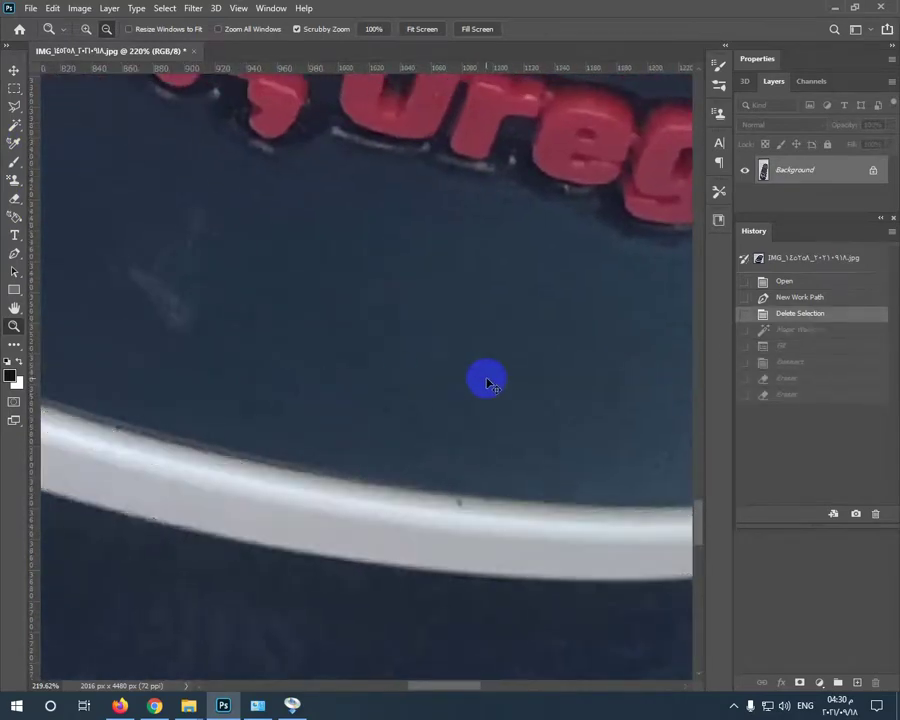
# Select a rectangular area around the whole slipper and cut it out of the photo along with its path
pyautogui.click(14, 88)
pyautogui.click(14, 326)
pyautogui.moveTo(367, 344); pyautogui.dragTo(266, 340)
pyautogui.moveTo(427, 131); pyautogui.dragTo(394, 368)
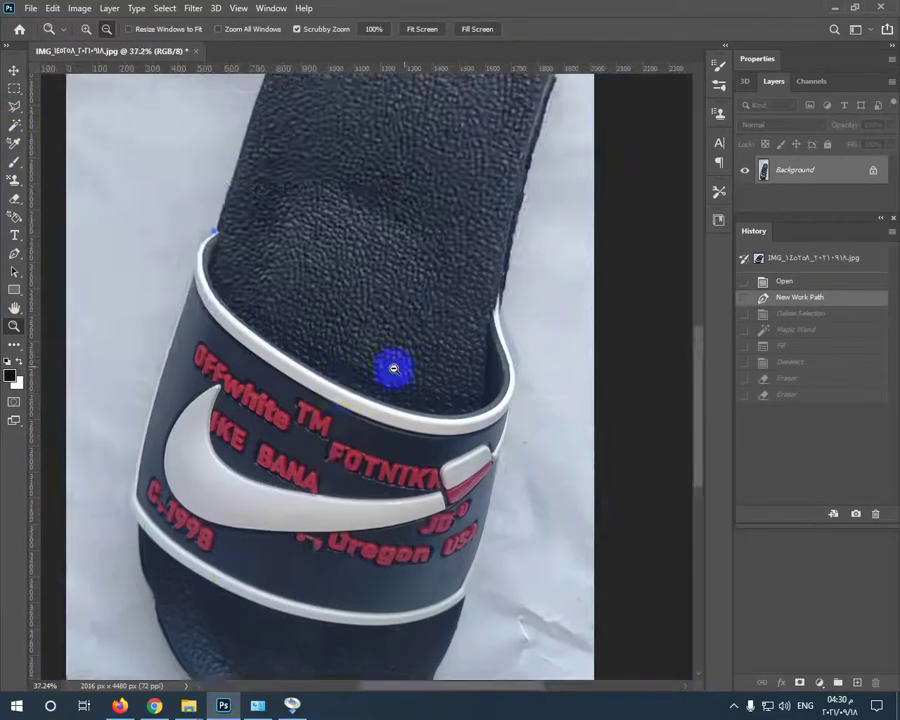
pyautogui.moveTo(448, 352); pyautogui.dragTo(400, 355)
pyautogui.click(14, 88)
pyautogui.moveTo(385, 308); pyautogui.dragTo(281, 586)
pyautogui.hotkey('ctrl', 'x')
pyautogui.hotkey('ctrl', 'x')
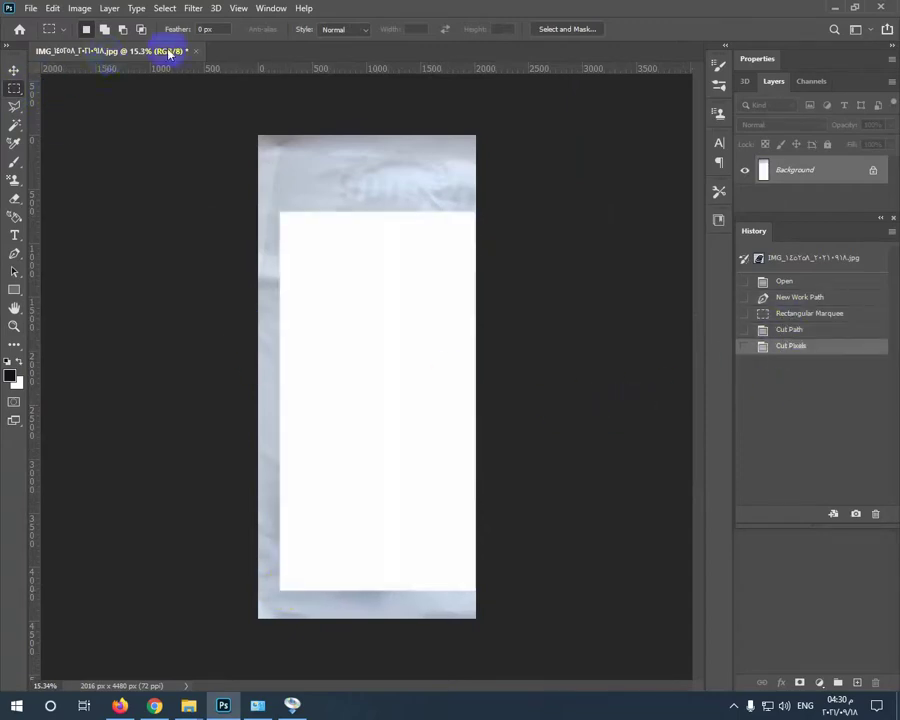
# Create a new 1280 x 720 px document and paste the cut slipper image into it
pyautogui.click(30, 8)
pyautogui.click(40, 22)
pyautogui.doubleClick(277, 218)
pyautogui.hotkey('ctrl', 'v')
# Scale the pasted slipper image down to nearly the full canvas height and position it near the canvas centre
pyautogui.press('v')
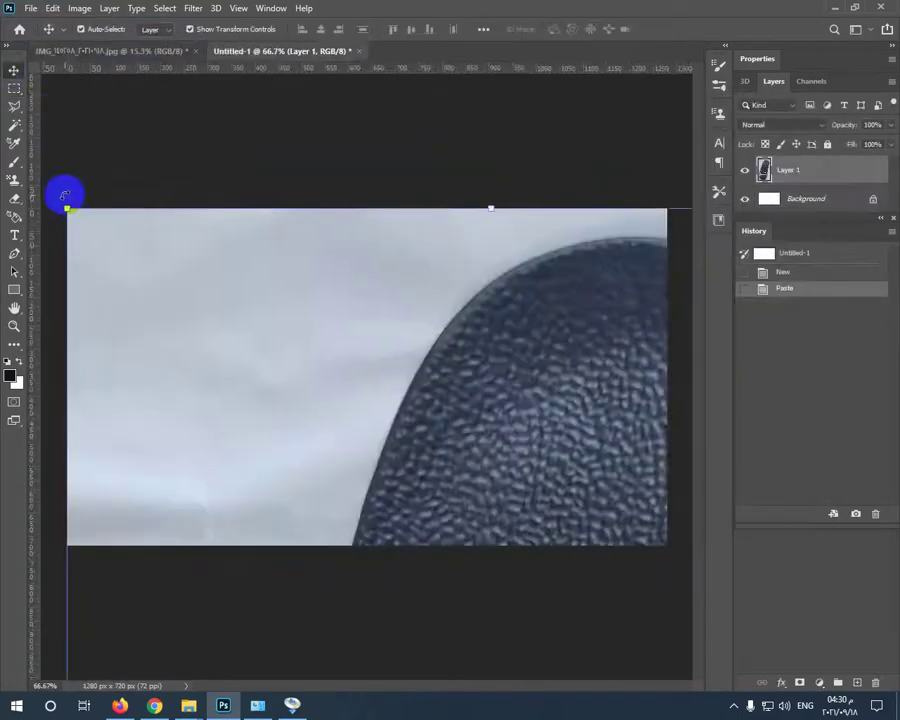
pyautogui.moveTo(67, 207); pyautogui.dragTo(379, 244)
pyautogui.moveTo(78, 239); pyautogui.dragTo(515, 565)
pyautogui.moveTo(480, 605); pyautogui.dragTo(312, 261)
pyautogui.moveTo(78, 221); pyautogui.dragTo(257, 571)
pyautogui.moveTo(403, 609); pyautogui.dragTo(334, 227)
pyautogui.moveTo(452, 189); pyautogui.dragTo(458, 299)
pyautogui.moveTo(414, 265); pyautogui.dragTo(347, 396)
pyautogui.moveTo(305, 477); pyautogui.dragTo(384, 302)
pyautogui.doubleClick(384, 302)
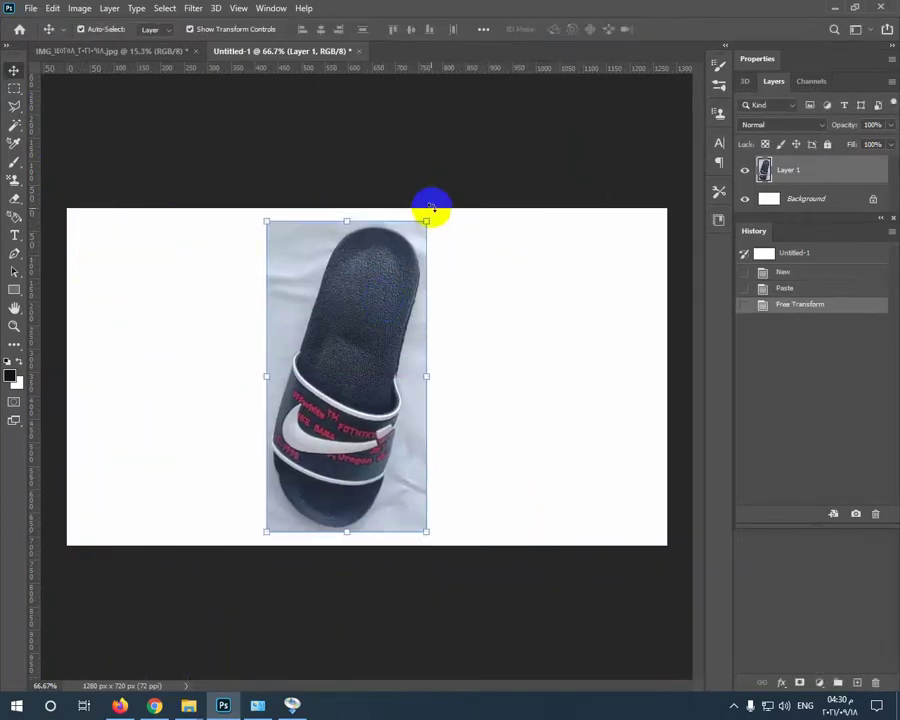
pyautogui.moveTo(427, 220); pyautogui.dragTo(432, 211)
pyautogui.doubleClick(398, 261)
pyautogui.click(14, 124)
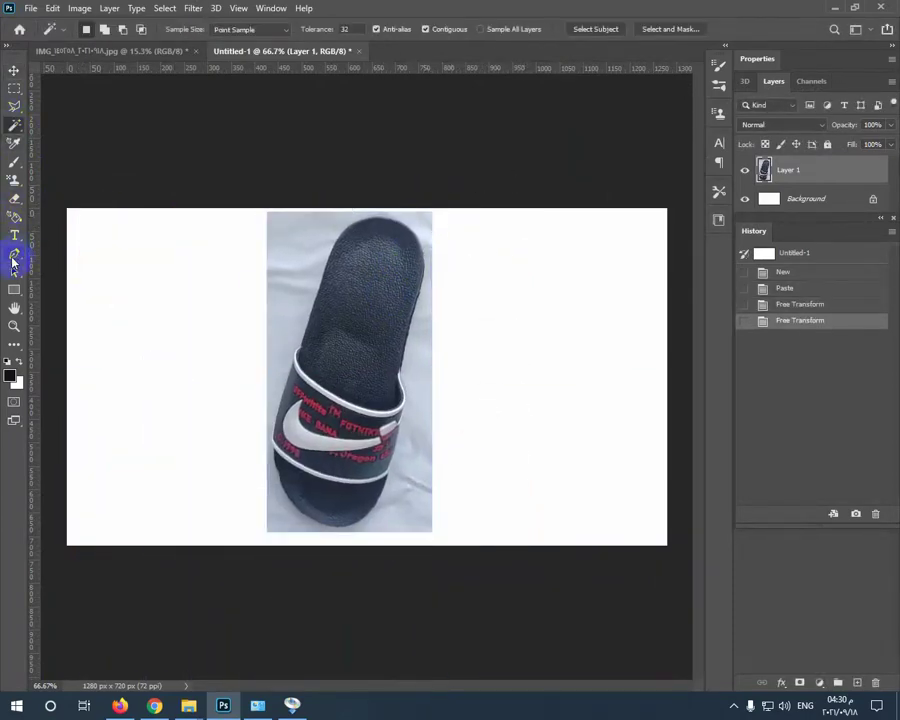
pyautogui.click(14, 255)
pyautogui.click(270, 440)
pyautogui.click(298, 367)
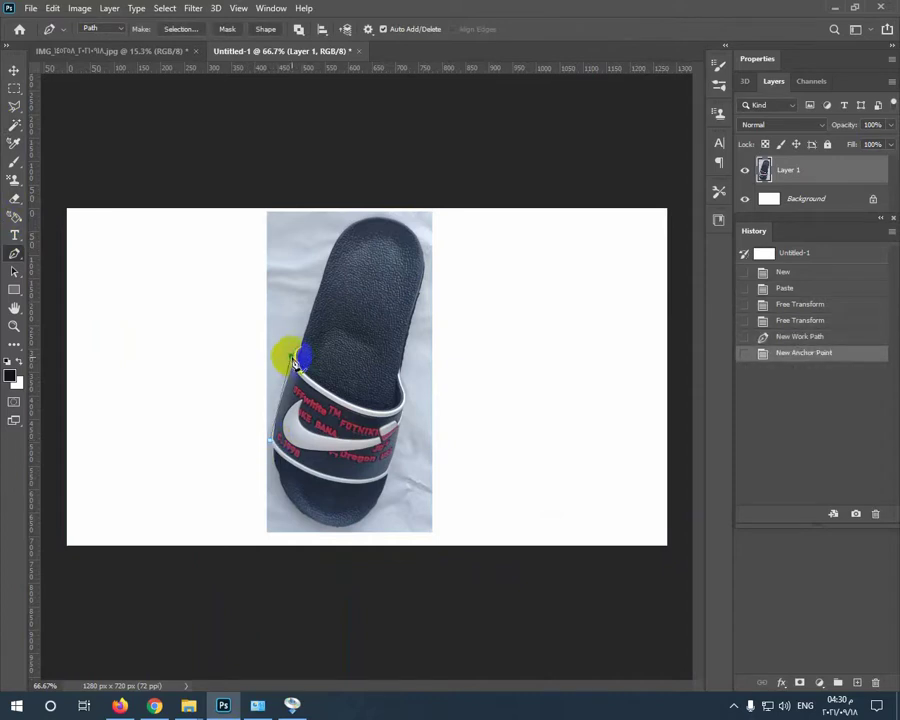
pyautogui.hotkey('ctrl', 'z')
pyautogui.hotkey('ctrl', 'z')
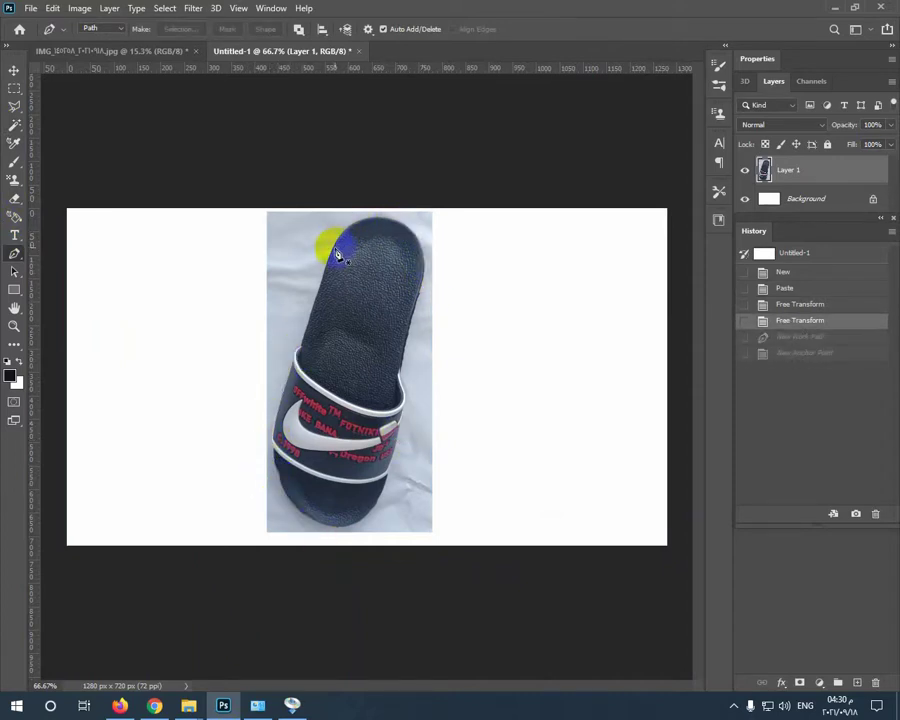
# Trace a Pen path down the slipper's left edge, from the upper curve of the sole to the strap's lower corner
pyautogui.click(331, 247)
pyautogui.click(303, 343)
pyautogui.click(294, 354)
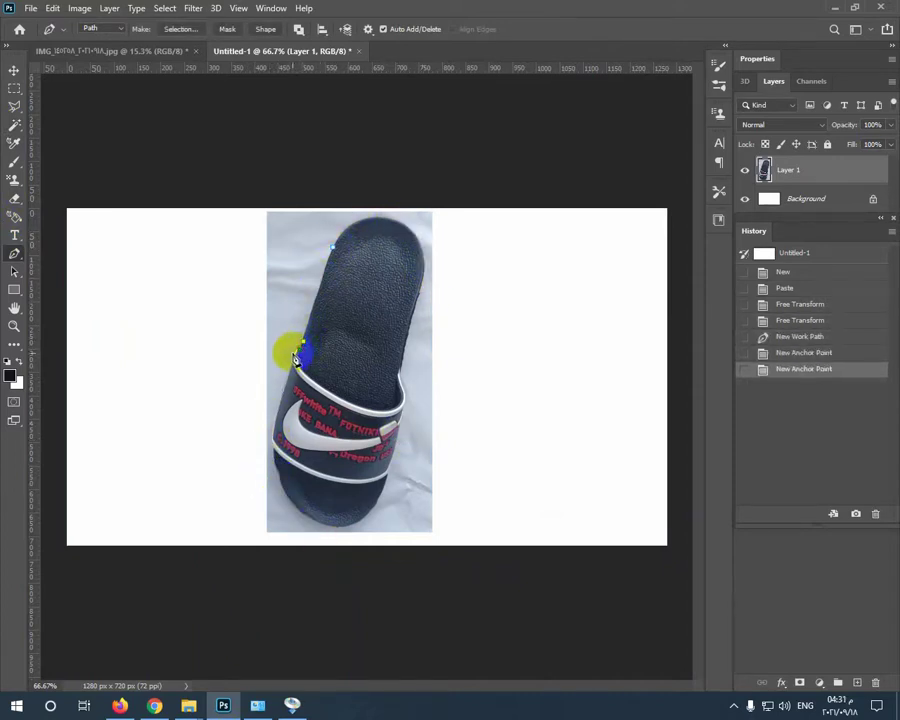
pyautogui.hotkey('ctrl', 'z')
pyautogui.click(298, 349)
pyautogui.click(292, 372)
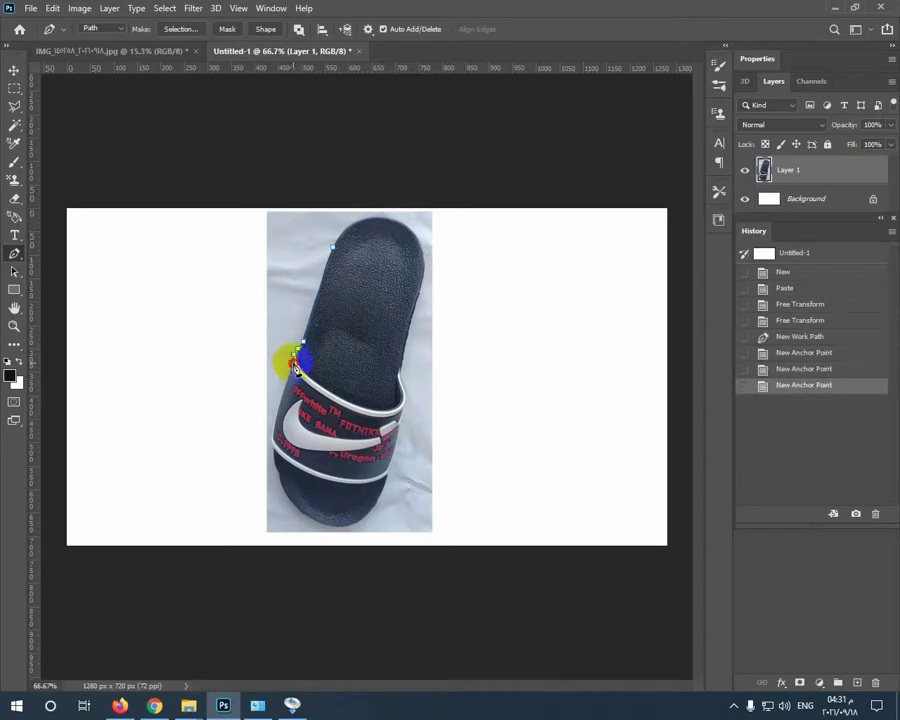
pyautogui.click(261, 430)
pyautogui.click(272, 442)
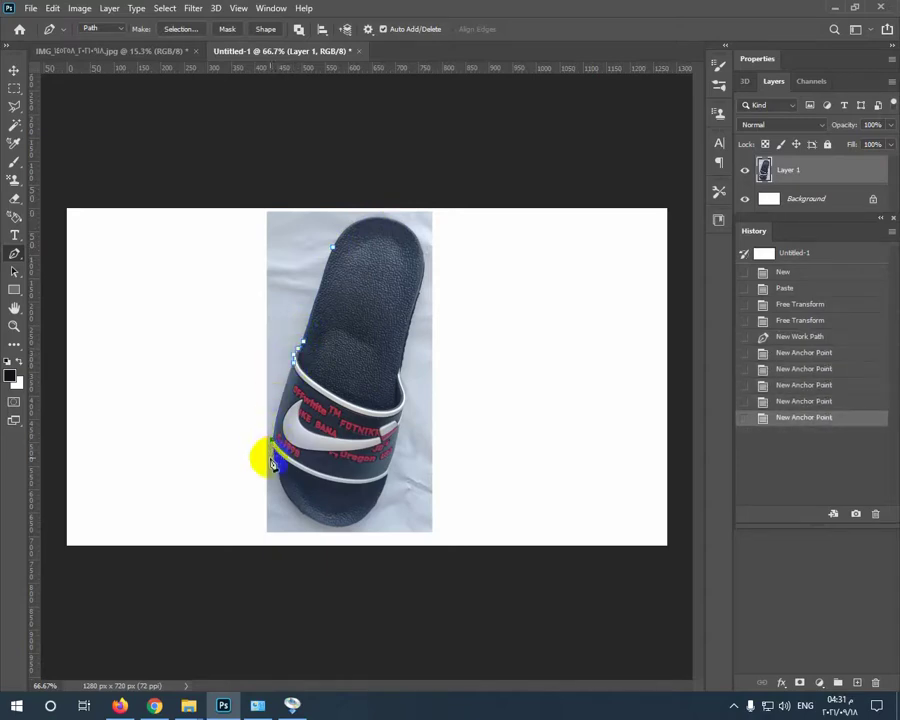
pyautogui.click(277, 467)
pyautogui.click(283, 487)
pyautogui.hotkey('ctrl', 'z')
pyautogui.hotkey('ctrl', 'z')
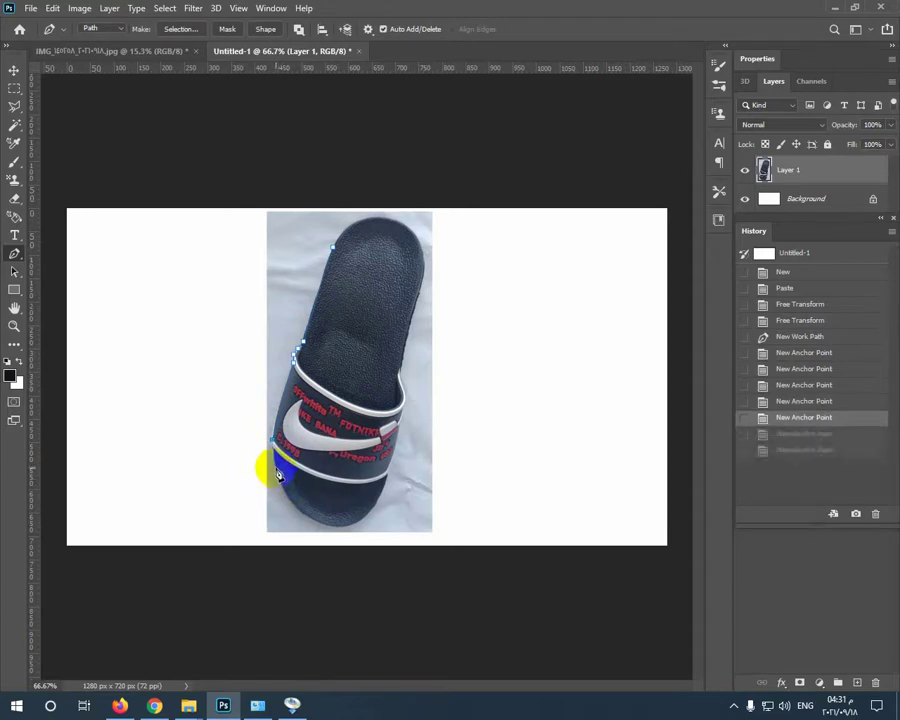
# Continue the Pen path below the strap and around the rounded lower end of the slipper
pyautogui.click(275, 469)
pyautogui.click(281, 482)
pyautogui.click(285, 493)
pyautogui.click(298, 511)
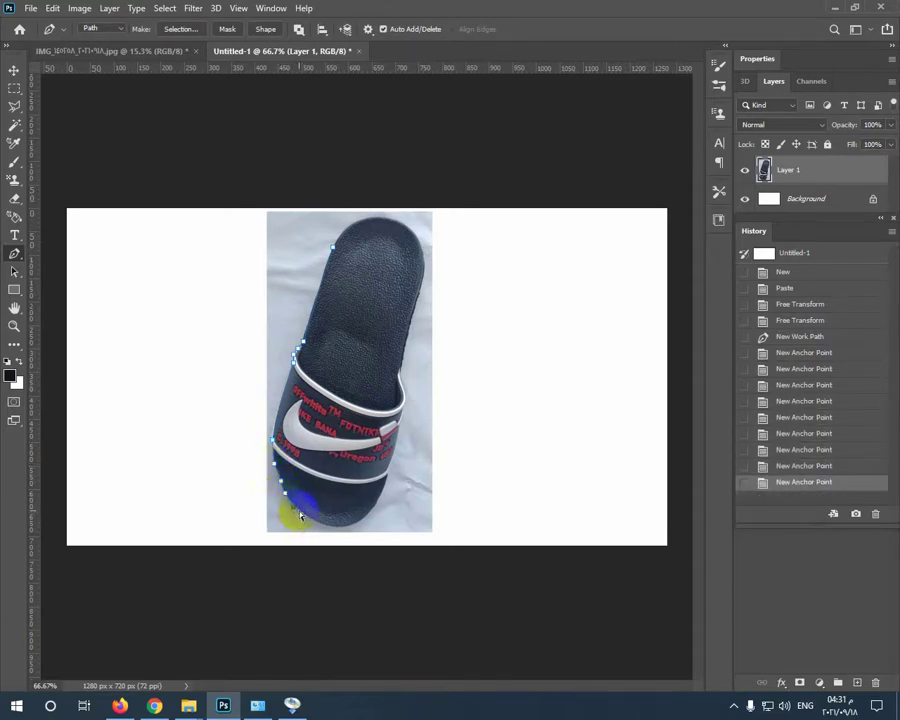
pyautogui.hotkey('ctrl', 'z')
pyautogui.click(298, 510)
pyautogui.click(310, 519)
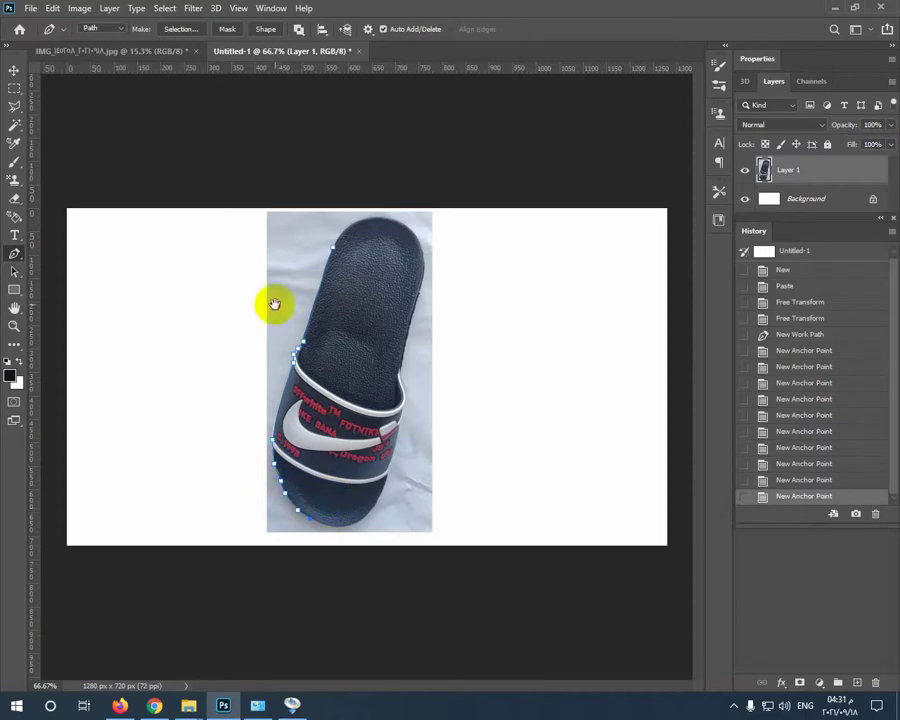
pyautogui.click(348, 525)
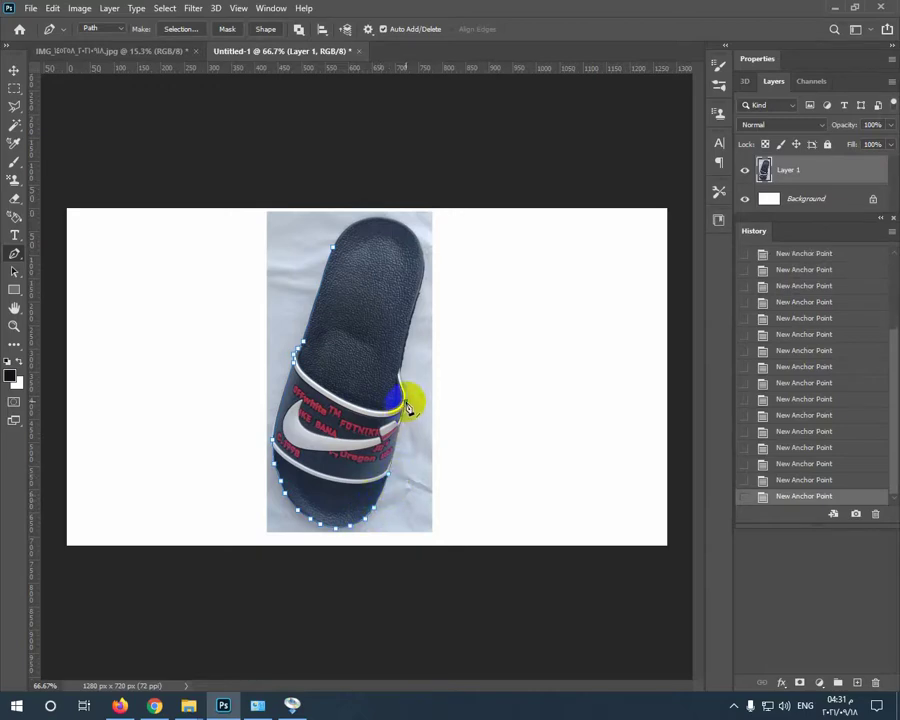
# Extend the Pen path up the slipper's right edge to the upper curve, replacing misplaced anchor points
pyautogui.hotkey('ctrl', 'z')
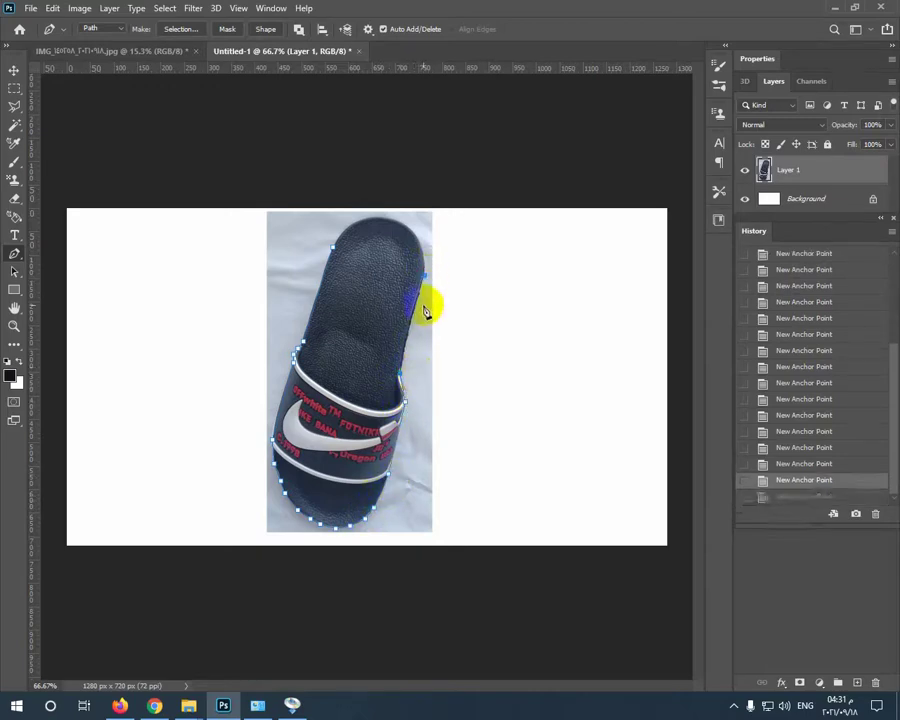
pyautogui.click(426, 285)
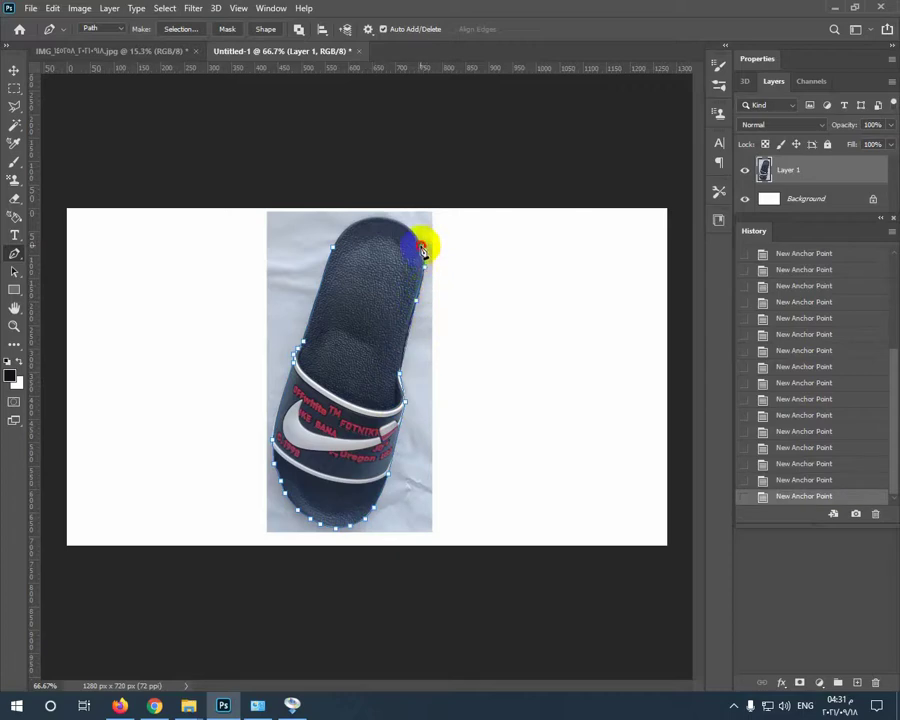
pyautogui.hotkey('ctrl', 'z')
pyautogui.hotkey('ctrl', 'z')
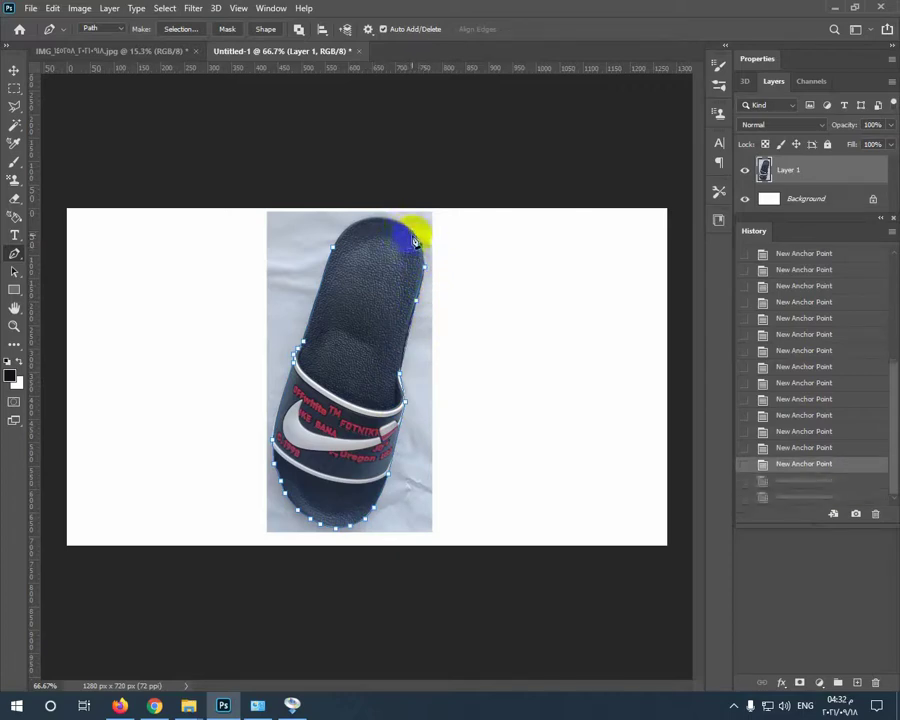
pyautogui.click(418, 243)
pyautogui.hotkey('ctrl', 'z')
pyautogui.click(420, 245)
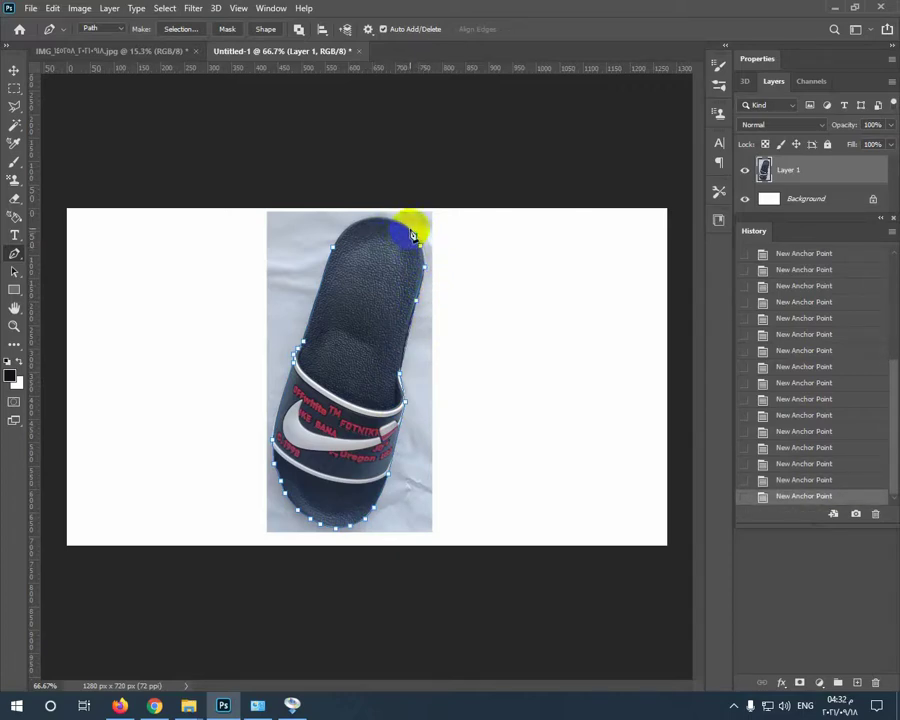
pyautogui.hotkey('ctrl', 'z')
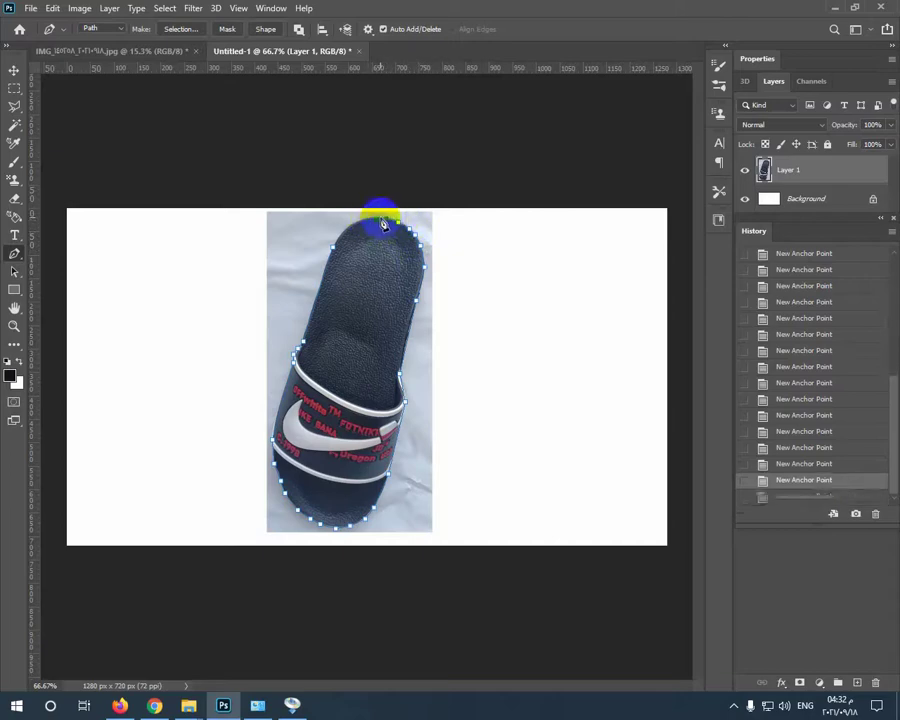
# Carry the Pen path around the top of the slipper back to its starting point
pyautogui.hotkey('ctrl', 'z')
pyautogui.hotkey('ctrl', 'shift', 'z')
pyautogui.hotkey('ctrl', 'shift', 'z')
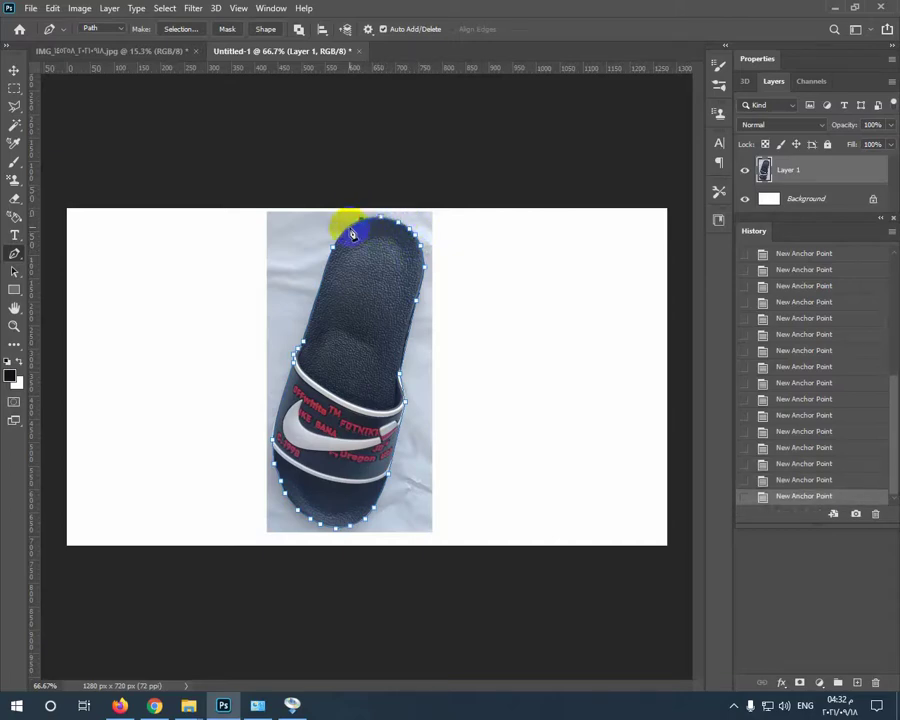
pyautogui.hotkey('ctrl', 'z')
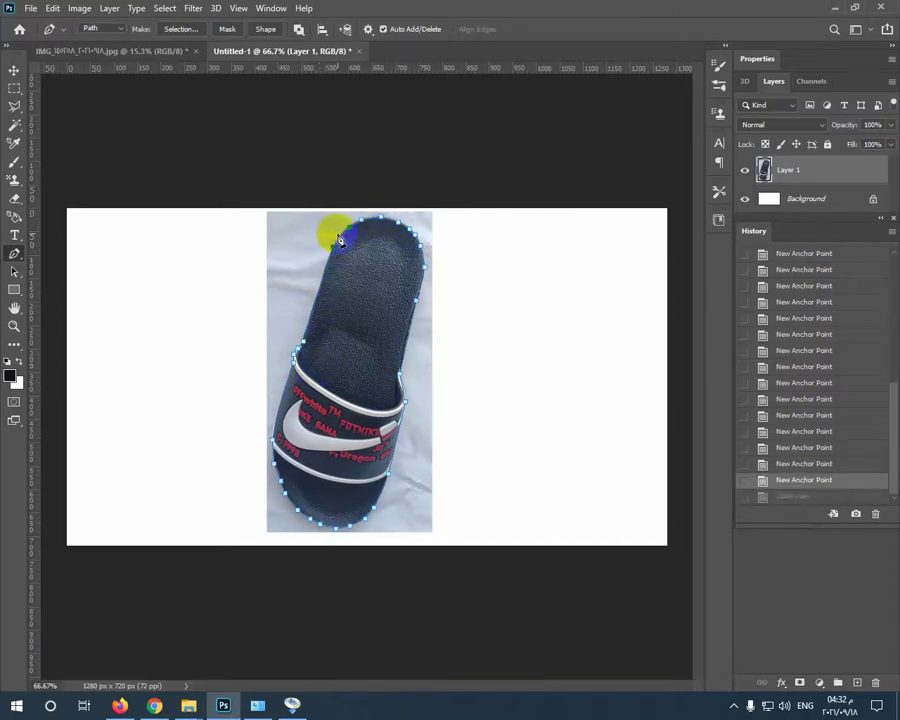
pyautogui.click(337, 254)
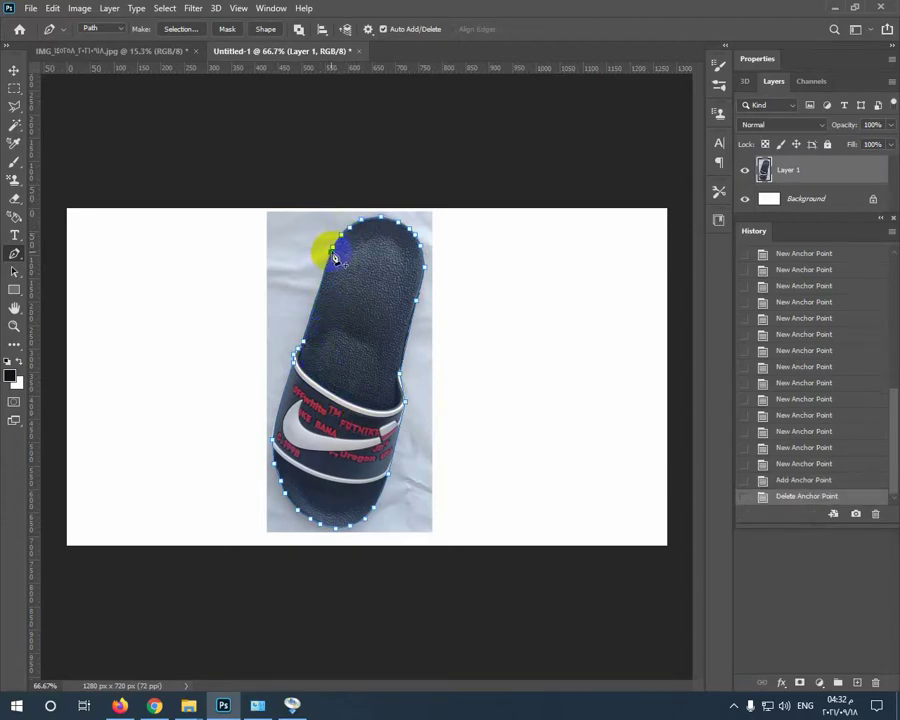
# Cut the traced slipper from Layer 1, clear the remaining background and paste the slipper back
pyautogui.hotkey('ctrl', 'x')
pyautogui.hotkey('ctrl', 'a')
pyautogui.press('Delete')
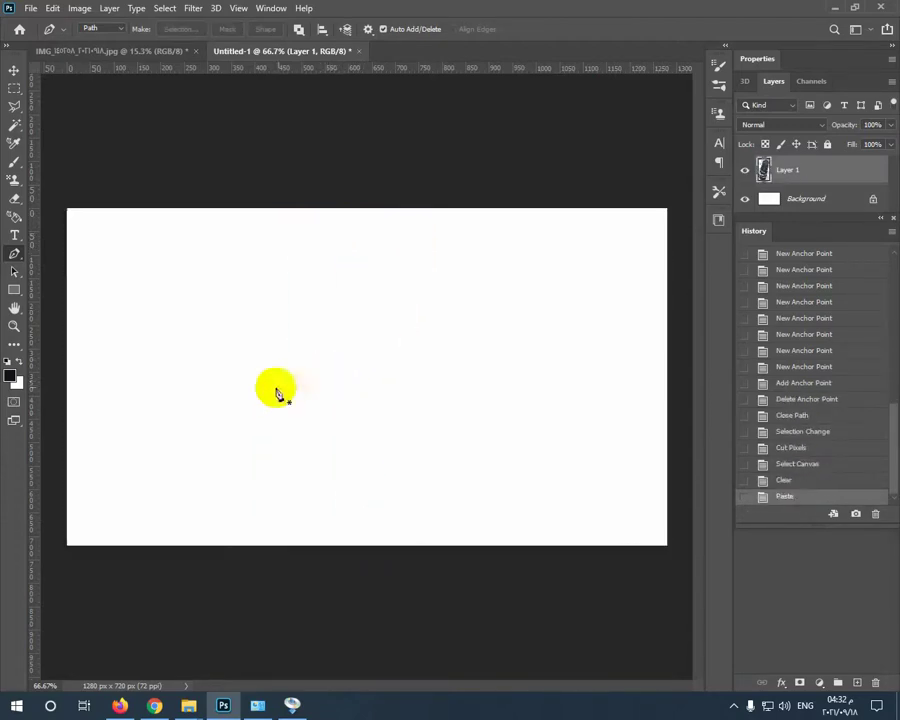
pyautogui.hotkey('ctrl', 'v')
# Enlarge the cut-out slipper to the full canvas height and centre it on the canvas
pyautogui.press('v')
pyautogui.moveTo(443, 220); pyautogui.dragTo(450, 207)
pyautogui.doubleClick(384, 381)
pyautogui.moveTo(389, 350); pyautogui.dragTo(358, 357)
pyautogui.moveTo(369, 303); pyautogui.dragTo(370, 311)
pyautogui.moveTo(418, 221); pyautogui.dragTo(424, 208)
pyautogui.doubleClick(357, 280)
pyautogui.moveTo(346, 376)
pyautogui.mouseDown()
pyautogui.moveTo(386, 378)
pyautogui.moveTo(368, 380)
pyautogui.mouseUp()
pyautogui.click(202, 356)
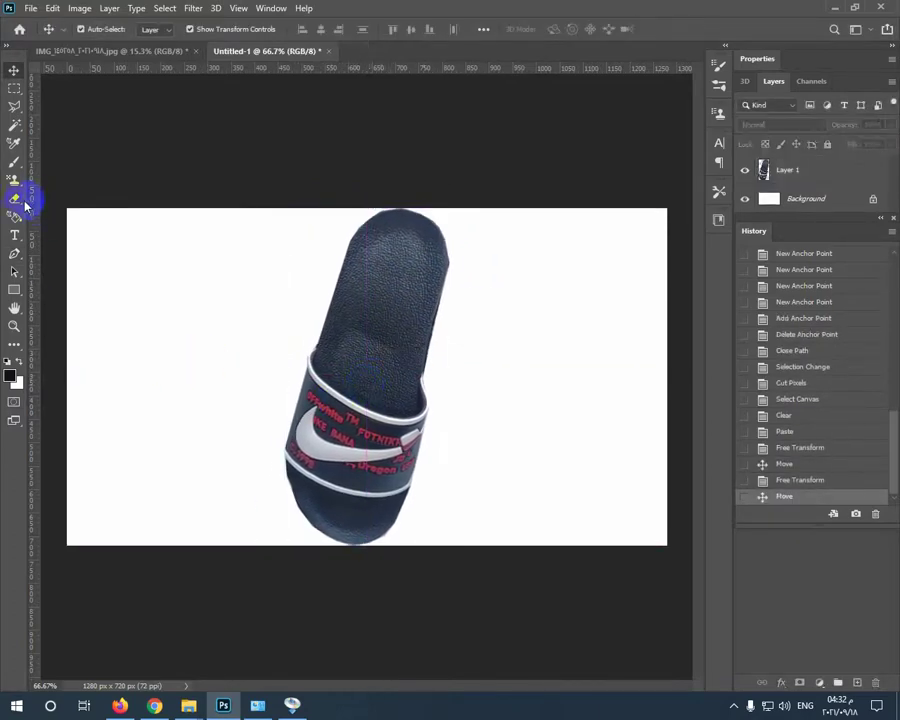
# Smooth the slipper's outline on Layer 1 by erasing leftover edge pixels around it with a size 149 brush
pyautogui.click(18, 199)
pyautogui.rightClick(478, 267)
pyautogui.click(801, 166)
pyautogui.moveTo(456, 291); pyautogui.dragTo(482, 266)
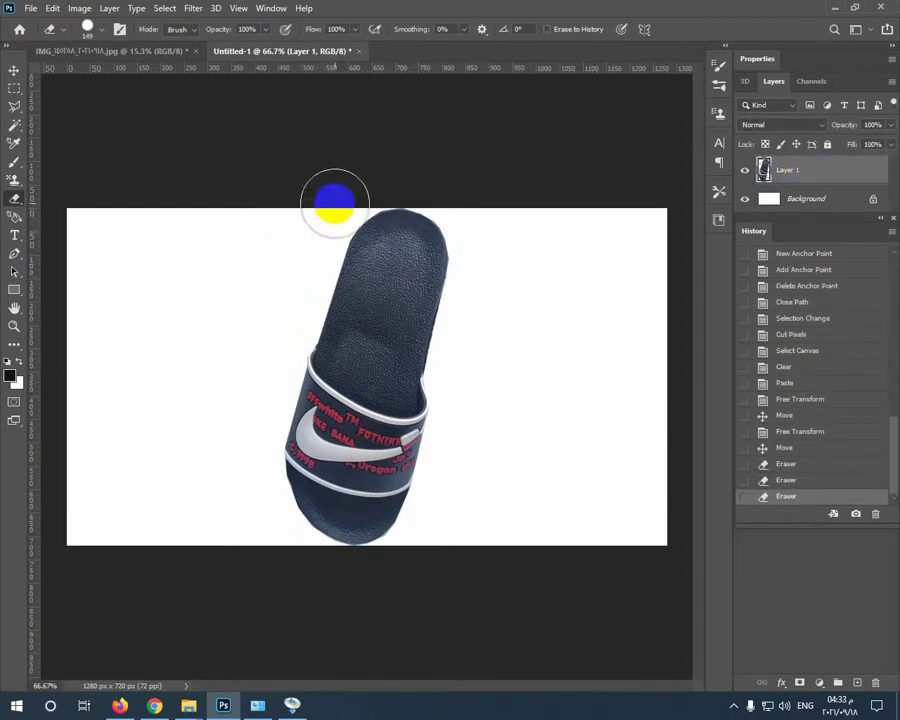
pyautogui.moveTo(334, 202)
pyautogui.mouseDown()
pyautogui.moveTo(358, 179)
pyautogui.moveTo(394, 170)
pyautogui.moveTo(383, 175)
pyautogui.mouseUp()
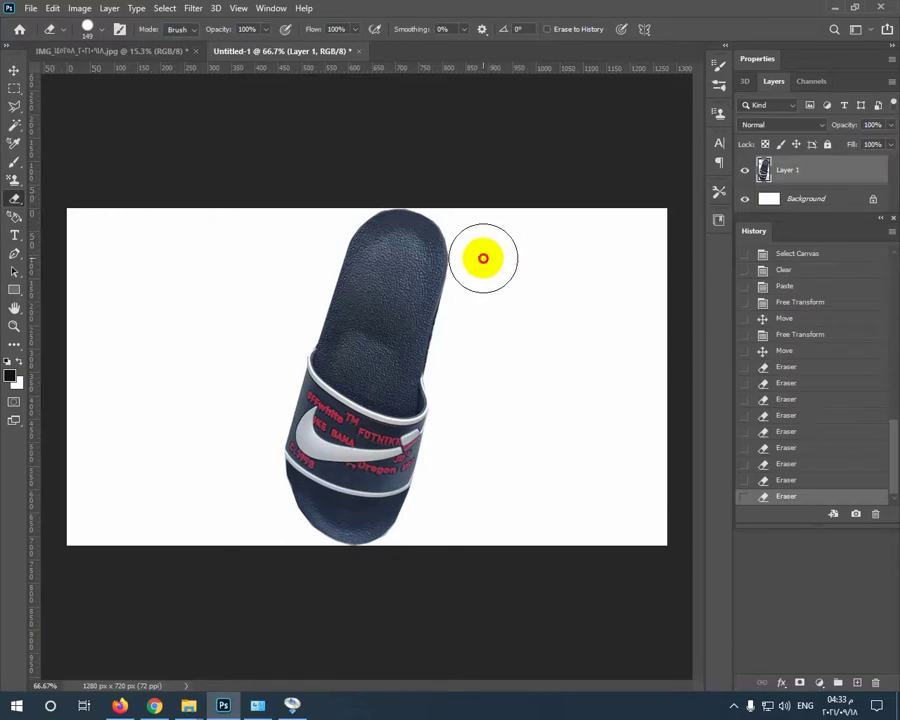
pyautogui.moveTo(483, 258); pyautogui.dragTo(483, 238)
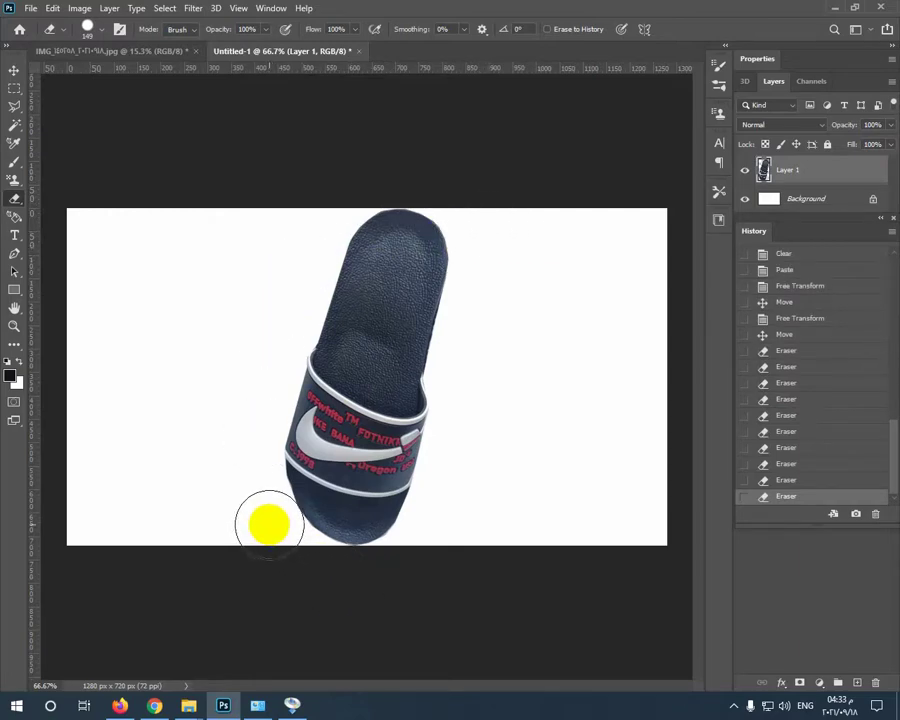
pyautogui.moveTo(269, 524)
pyautogui.mouseDown()
pyautogui.moveTo(290, 554)
pyautogui.moveTo(213, 498)
pyautogui.mouseUp()
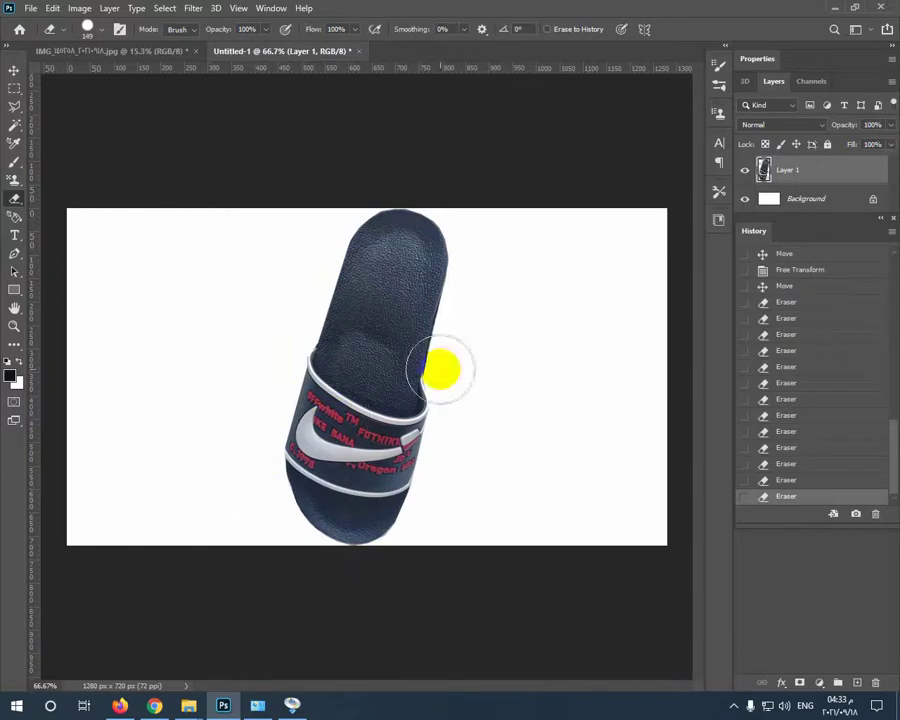
# Try to save the image as a JPEG copy in the new work folder, replacing the original photo file
pyautogui.click(15, 72)
pyautogui.click(31, 8)
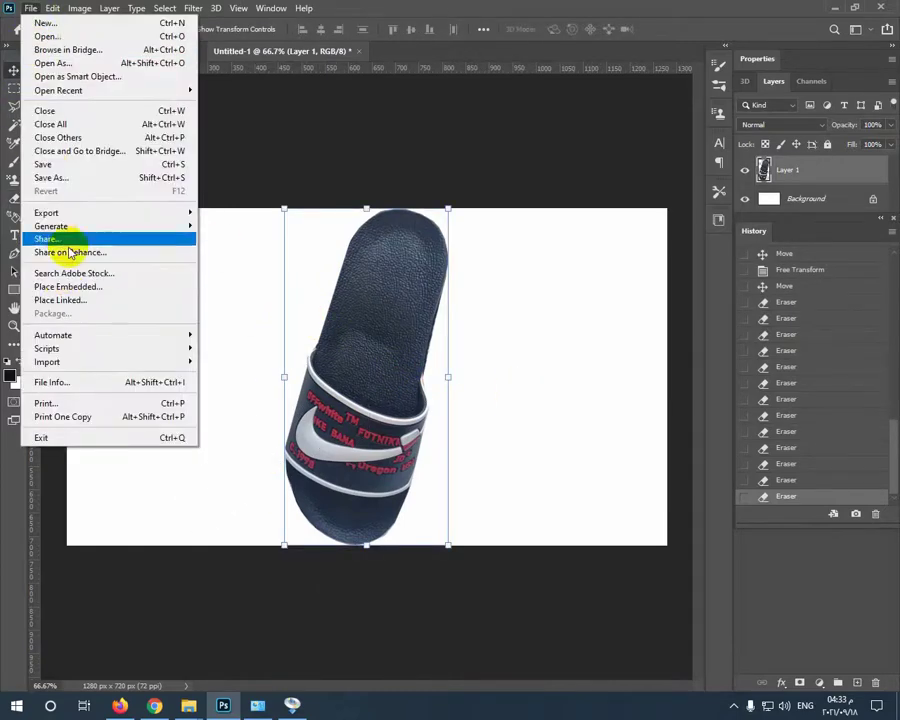
pyautogui.click(50, 176)
pyautogui.click(340, 482)
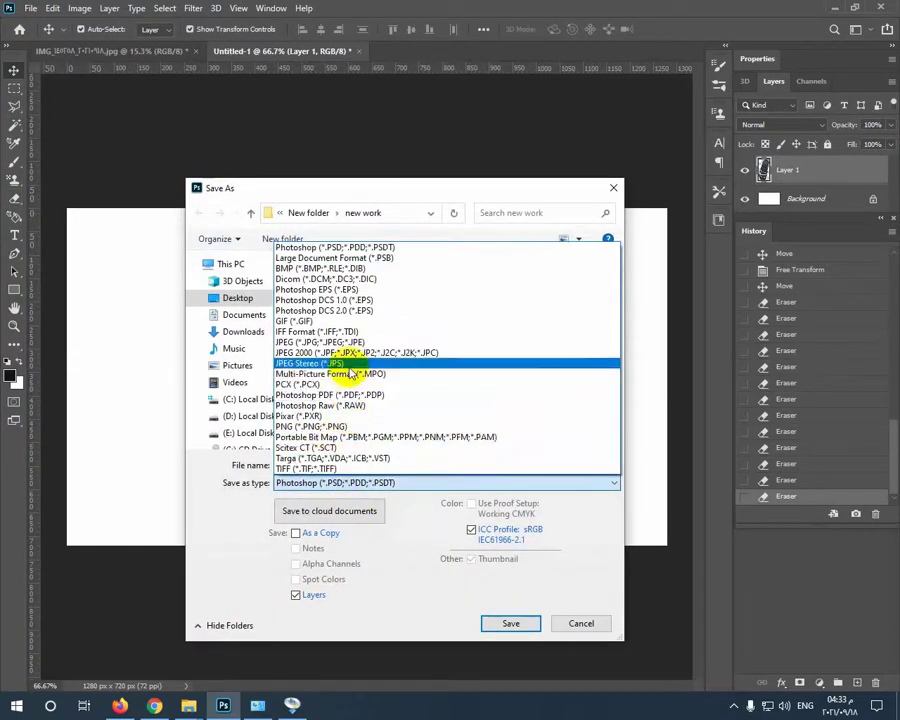
pyautogui.click(348, 352)
pyautogui.click(350, 480)
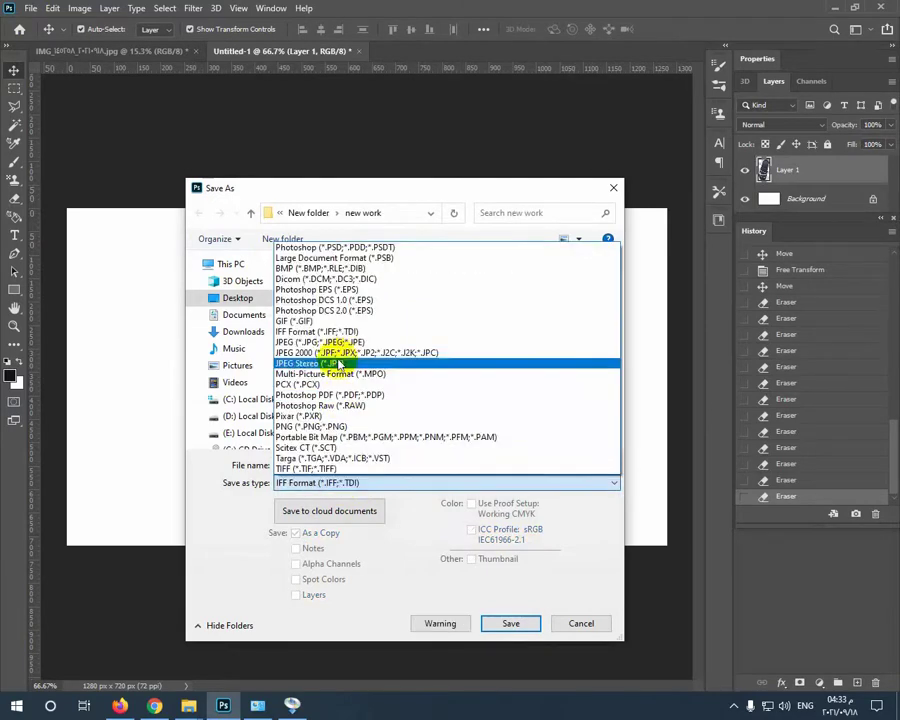
pyautogui.click(318, 342)
pyautogui.click(496, 300)
pyautogui.click(524, 627)
pyautogui.click(486, 362)
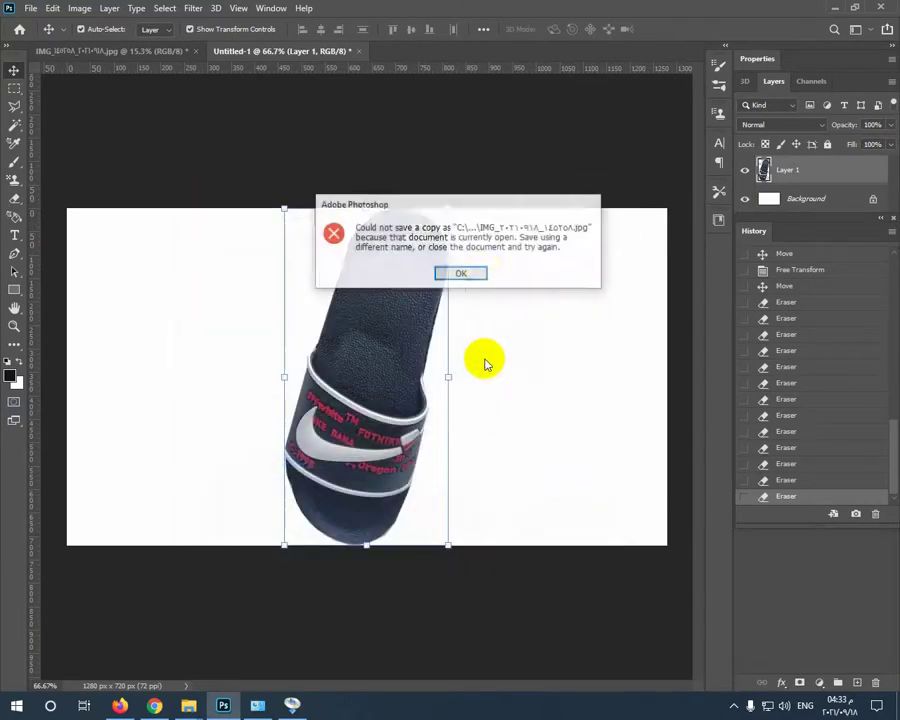
# Dismiss the save error and close the original slipper photo without saving its changes
pyautogui.click(460, 273)
pyautogui.click(196, 52)
pyautogui.click(442, 263)
# Save the slipper image as a JPEG over its original photo in the new work folder and close the document
pyautogui.click(33, 8)
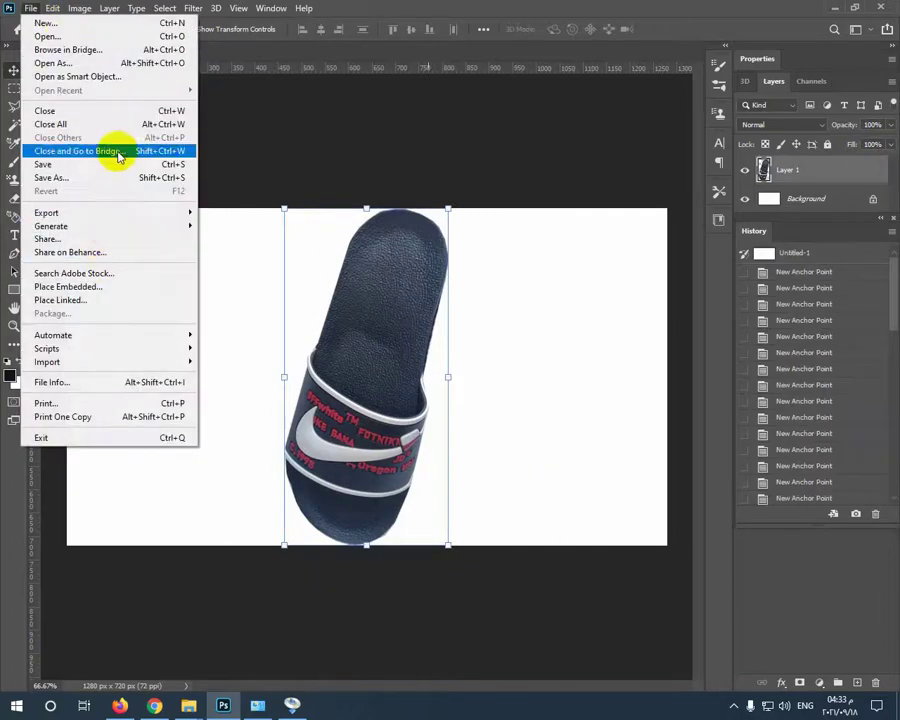
pyautogui.click(120, 176)
pyautogui.click(420, 482)
pyautogui.click(350, 356)
pyautogui.click(399, 485)
pyautogui.click(345, 343)
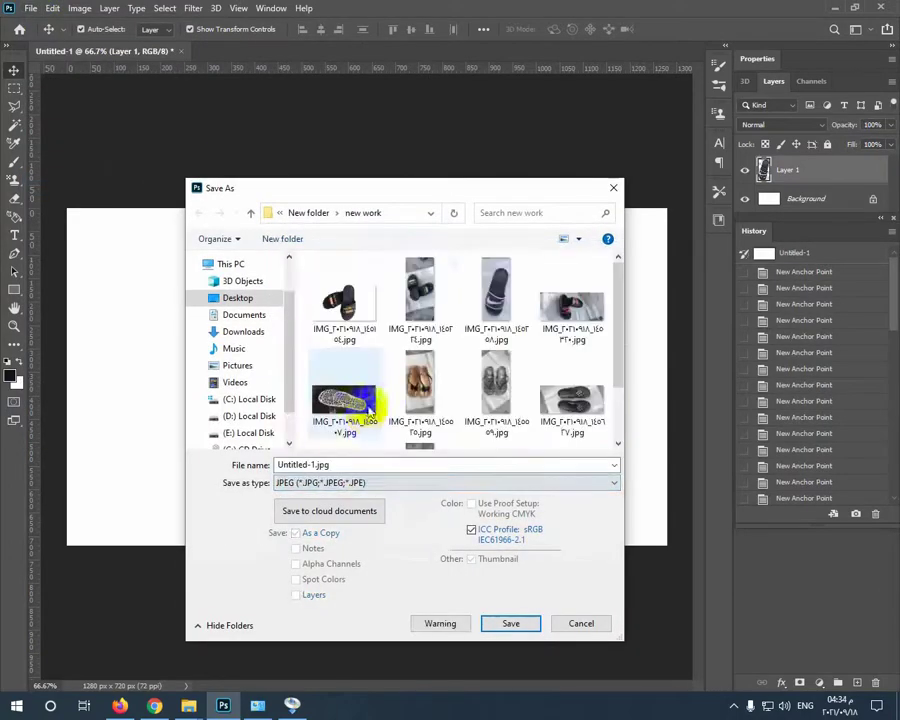
pyautogui.click(494, 302)
pyautogui.click(502, 623)
pyautogui.click(482, 361)
pyautogui.click(525, 172)
pyautogui.click(181, 51)
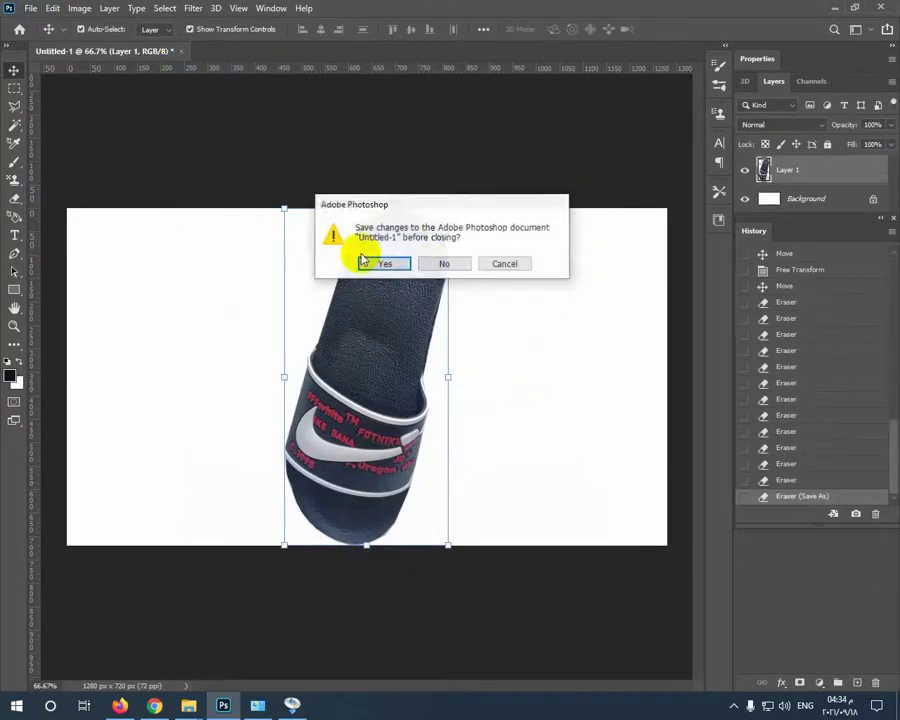
pyautogui.click(443, 263)
# Open the red-strapped slippers photo, cut the rectangular area around both slippers and close the photo without saving
pyautogui.click(188, 706)
pyautogui.click(115, 638)
pyautogui.click(14, 87)
pyautogui.moveTo(509, 264); pyautogui.dragTo(243, 490)
pyautogui.hotkey('ctrl', 'x')
pyautogui.hotkey('ctrl', 'w')
pyautogui.click(444, 263)
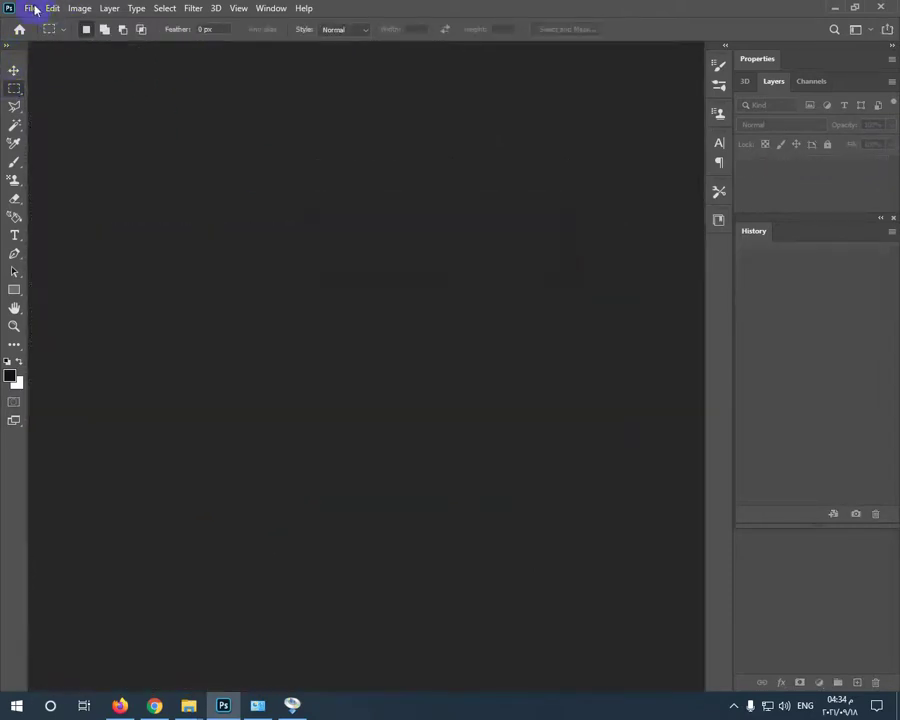
# Create a white 1280 x 720 px document and paste the cut slippers photo onto it
pyautogui.hotkey('ctrl', 'n')
pyautogui.press('Return')
pyautogui.hotkey('ctrl', 'v')
# Scale the pasted slippers photo down to the canvas height and fit it between the canvas edges
pyautogui.press('v')
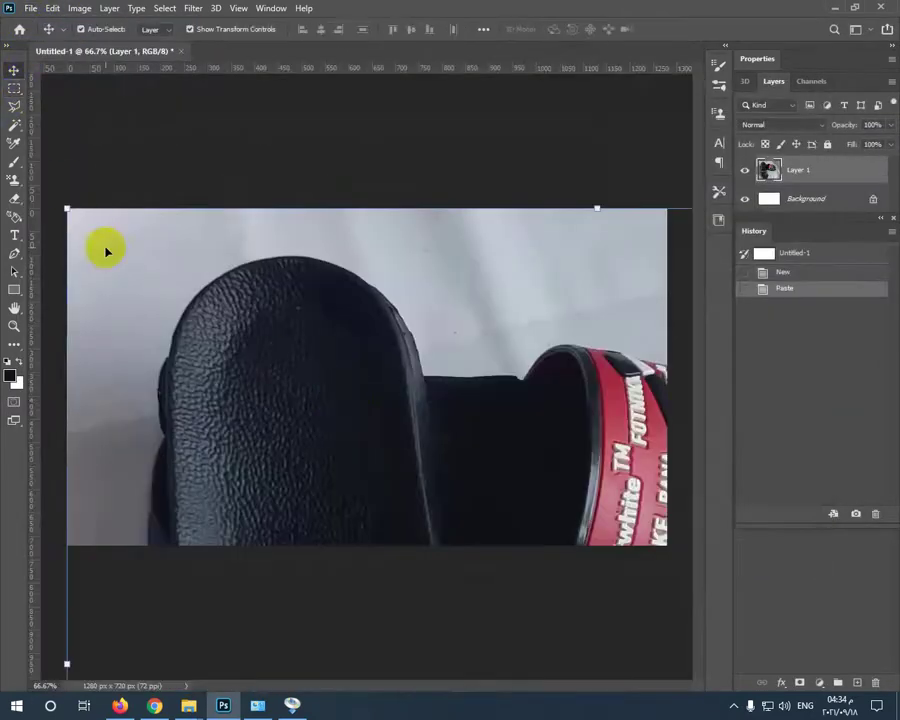
pyautogui.moveTo(67, 208); pyautogui.dragTo(162, 258)
pyautogui.moveTo(311, 372); pyautogui.dragTo(298, 326)
pyautogui.moveTo(348, 559); pyautogui.dragTo(347, 547)
pyautogui.press('Return')
# Select the main grey cloth areas around the slippers with the Magic Wand at tolerance 32 and clear them
pyautogui.click(15, 126)
pyautogui.click(376, 426)
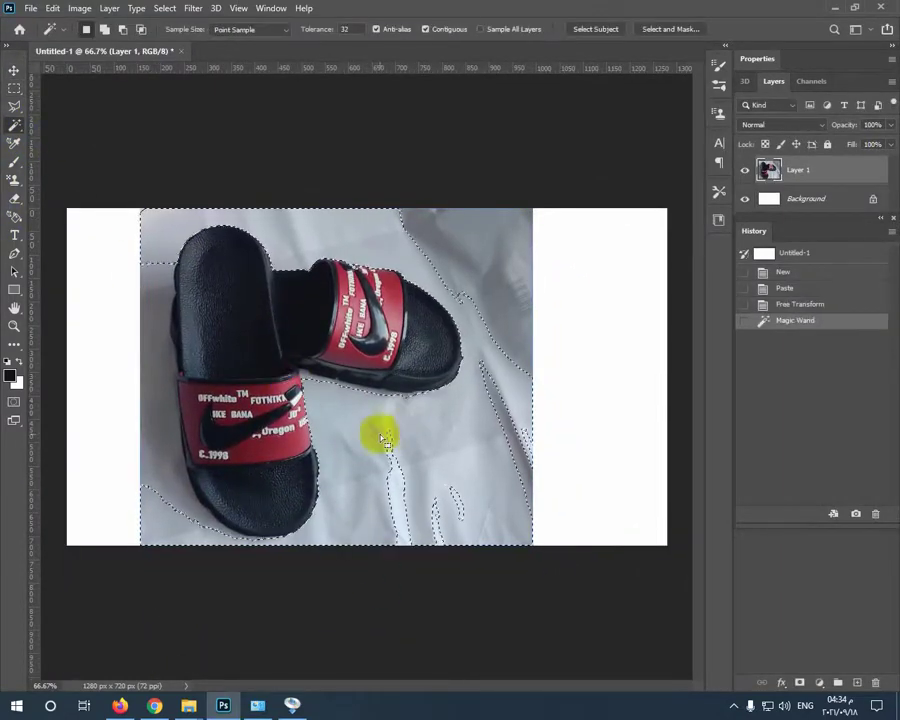
pyautogui.press('Delete')
pyautogui.click(160, 296)
pyautogui.press('Delete')
pyautogui.click(487, 318)
pyautogui.press('Delete')
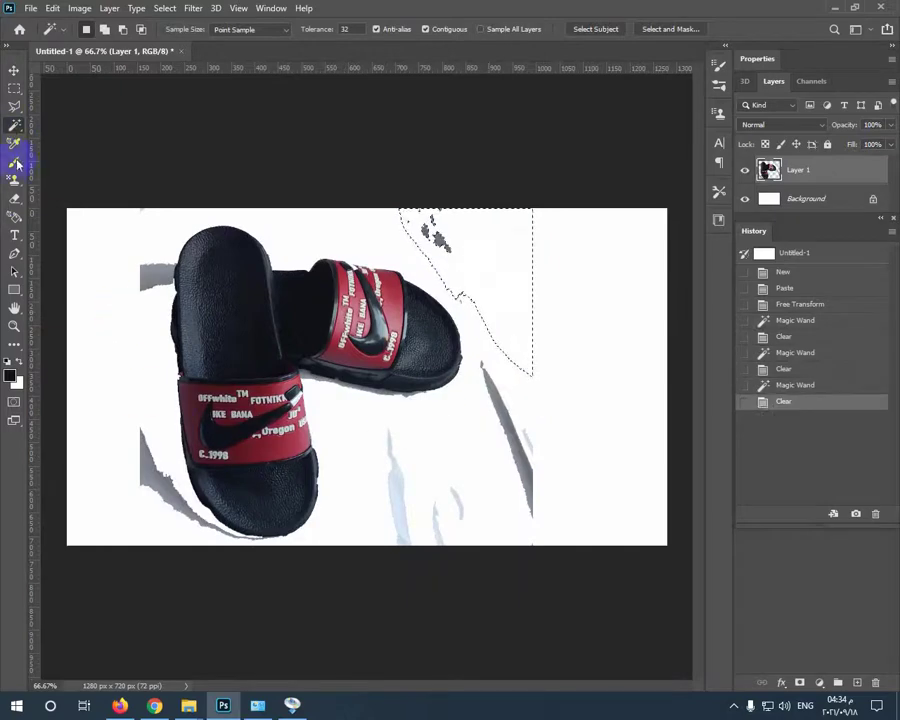
# Deselect and erase the leftover background patches around the slippers on Layer 1 with a size 149 brush
pyautogui.click(15, 198)
pyautogui.click(204, 364)
pyautogui.click(13, 89)
pyautogui.click(160, 215)
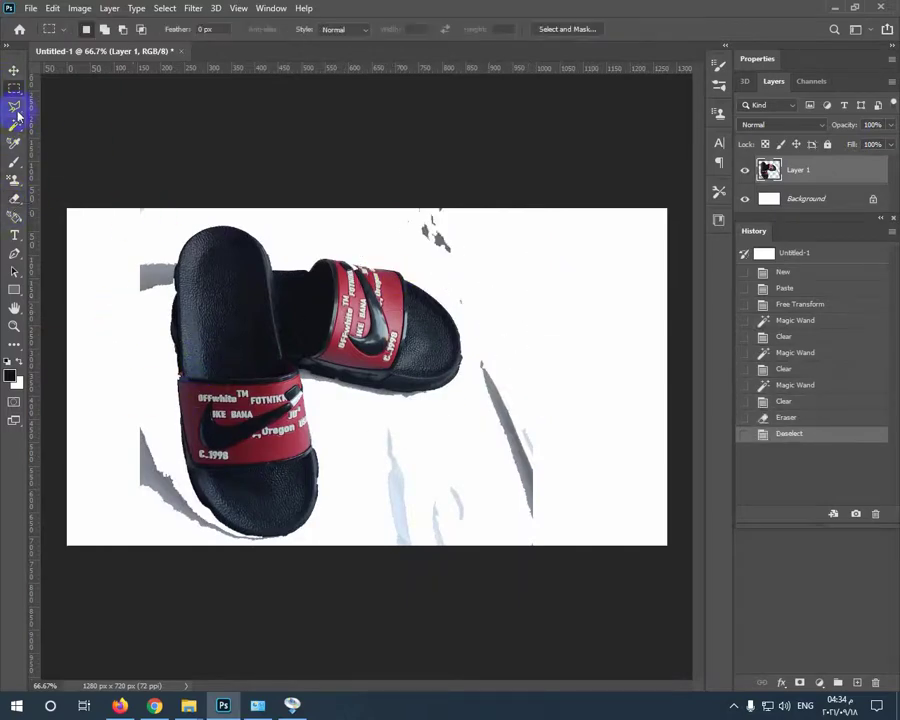
pyautogui.click(15, 200)
pyautogui.click(441, 238)
pyautogui.click(476, 291)
pyautogui.click(514, 381)
pyautogui.moveTo(516, 382)
pyautogui.mouseDown()
pyautogui.moveTo(549, 511)
pyautogui.moveTo(386, 463)
pyautogui.moveTo(407, 441)
pyautogui.mouseUp()
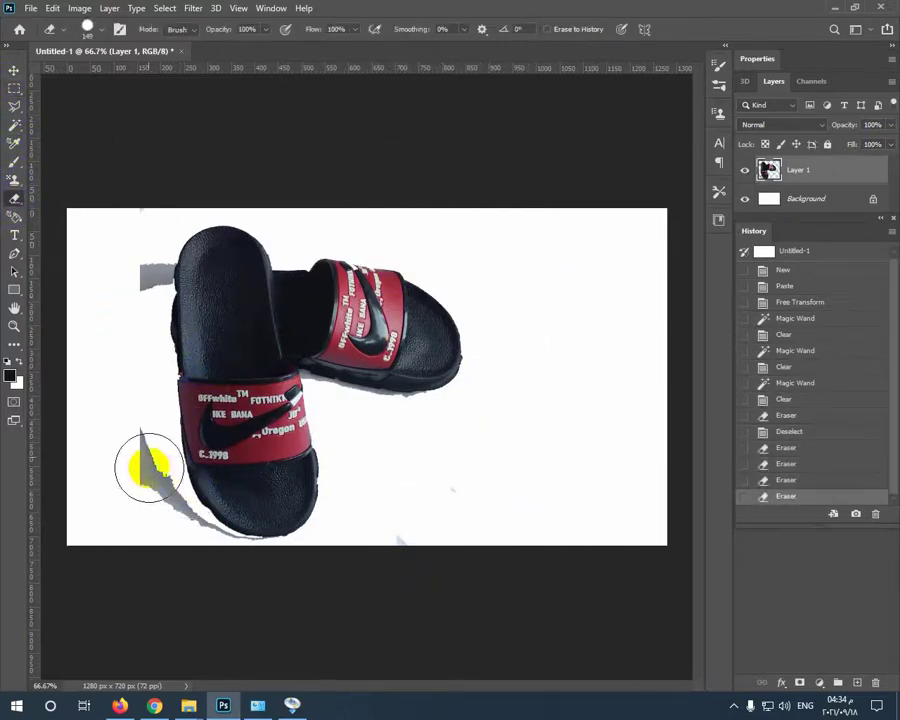
pyautogui.moveTo(149, 467); pyautogui.dragTo(172, 532)
pyautogui.click(189, 545)
pyautogui.click(207, 557)
pyautogui.click(229, 570)
pyautogui.click(407, 555)
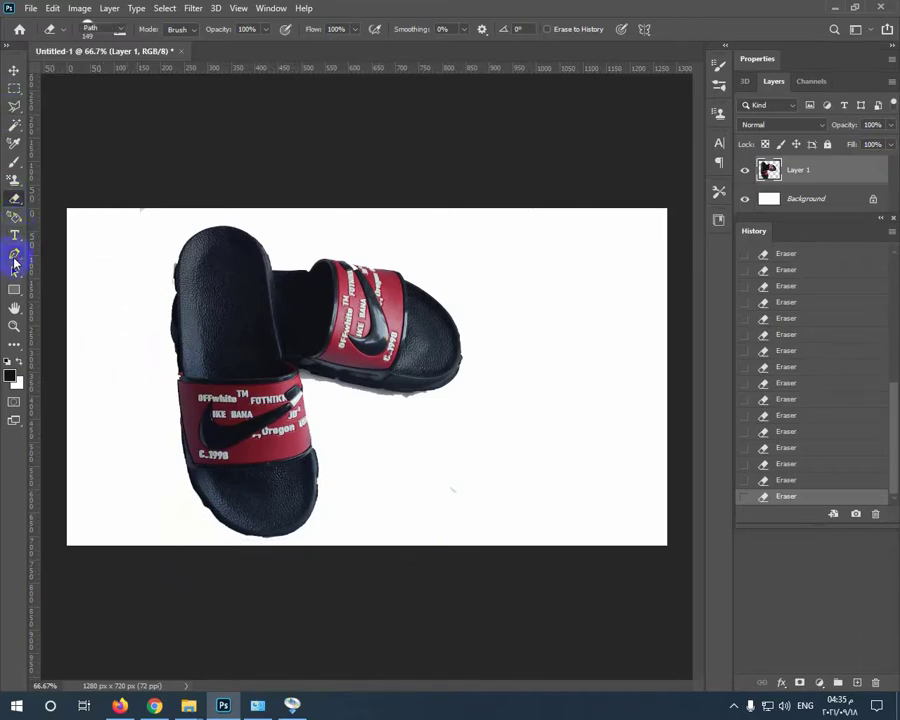
# Trace the dark leftover along the left slipper's upper outer edge with the Pen tool, clear it and deselect
pyautogui.click(14, 256)
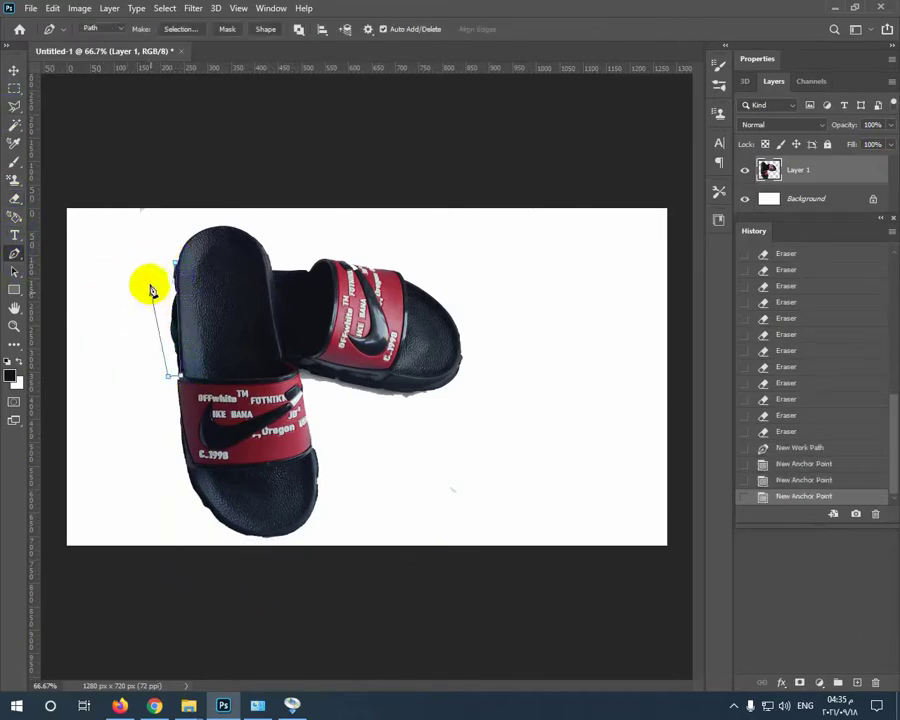
pyautogui.press('m')
pyautogui.click(207, 347)
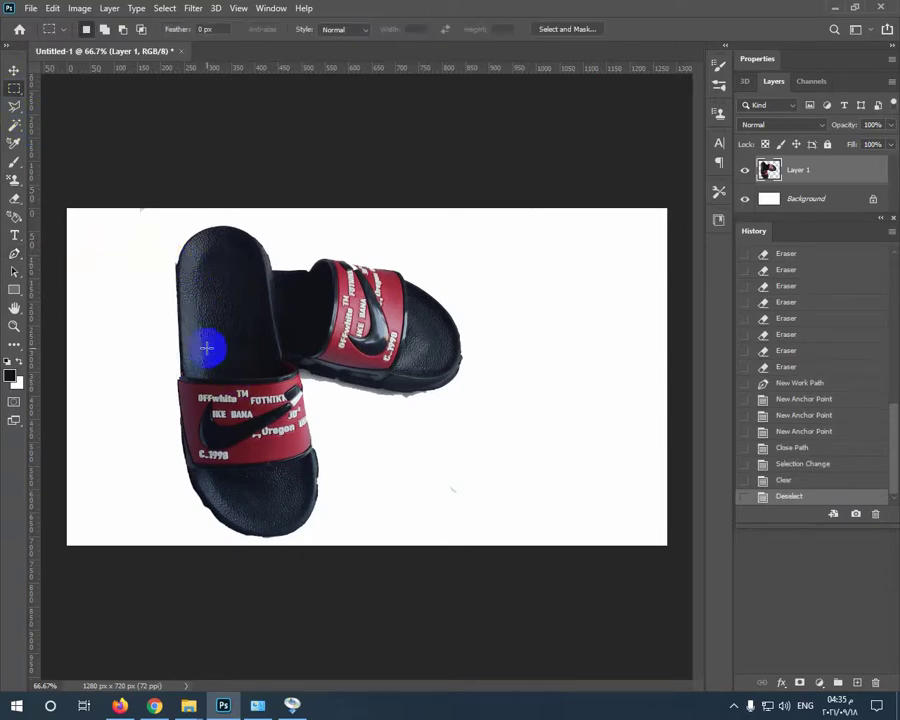
# Smooth the left slipper's upper outer edge by erasing remaining edge pixels with a size 149 brush
pyautogui.click(14, 199)
pyautogui.click(140, 261)
pyautogui.click(123, 271)
pyautogui.hotkey('ctrl', 'z')
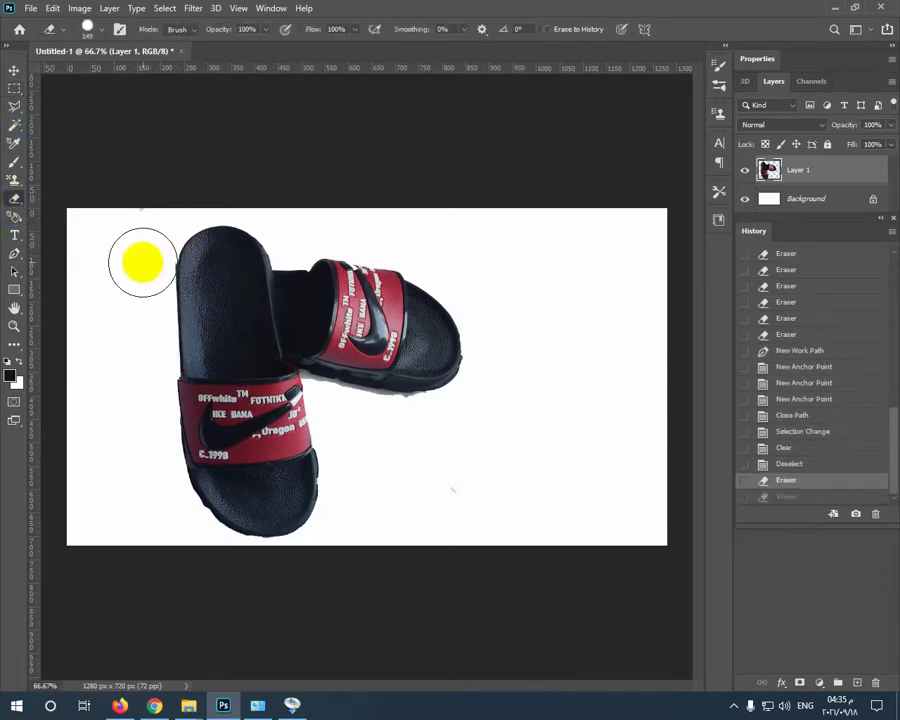
pyautogui.click(141, 262)
pyautogui.click(142, 261)
pyautogui.click(135, 268)
pyautogui.click(131, 281)
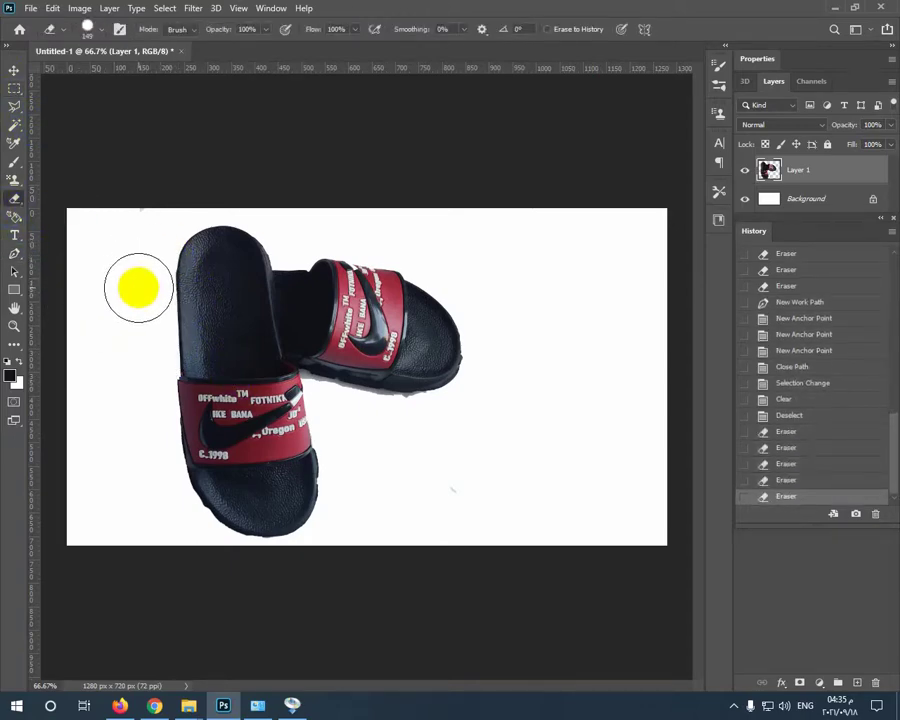
# Clear the grey shadow strip beneath the right slipper with the Magic Wand and deselect
pyautogui.click(14, 326)
pyautogui.moveTo(259, 378); pyautogui.dragTo(550, 366)
pyautogui.moveTo(550, 366); pyautogui.dragTo(184, 281)
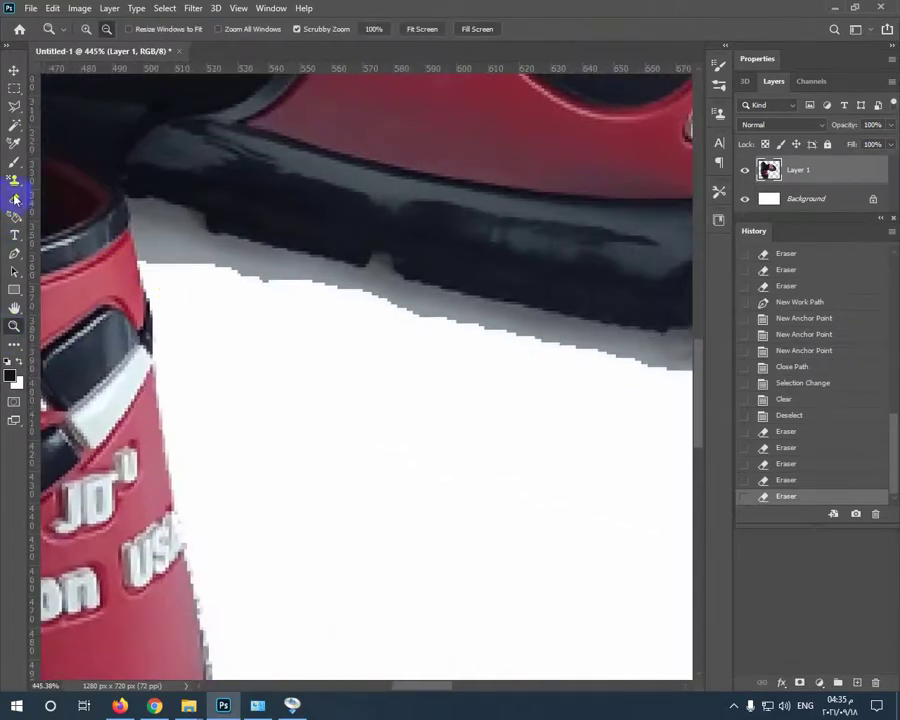
pyautogui.click(14, 126)
pyautogui.click(181, 248)
pyautogui.press('Delete')
pyautogui.click(187, 261)
pyautogui.press('Delete')
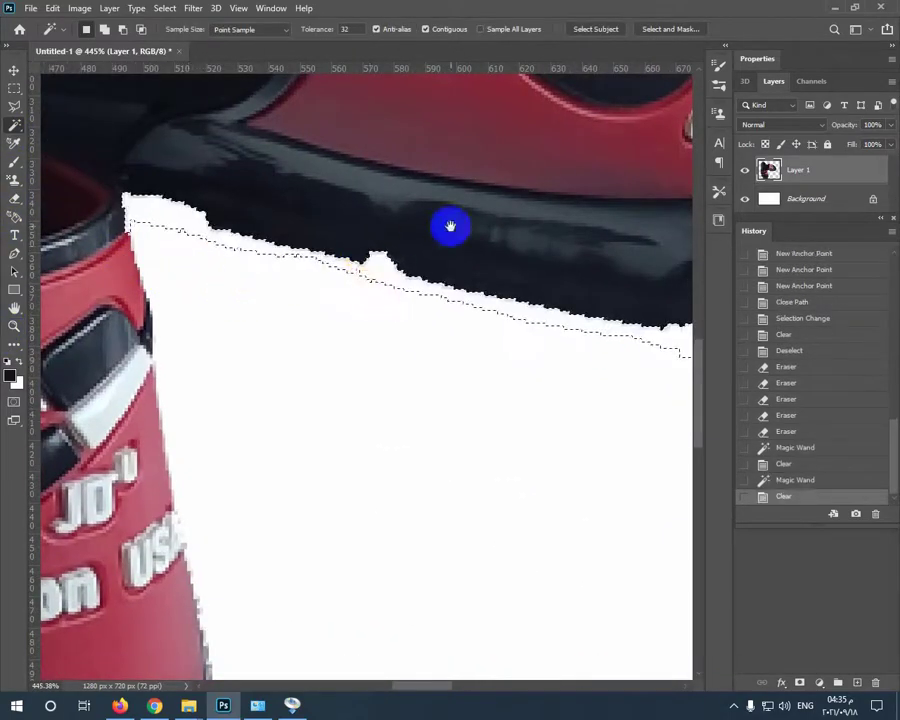
pyautogui.moveTo(450, 227); pyautogui.dragTo(283, 388)
pyautogui.moveTo(130, 260); pyautogui.dragTo(311, 165)
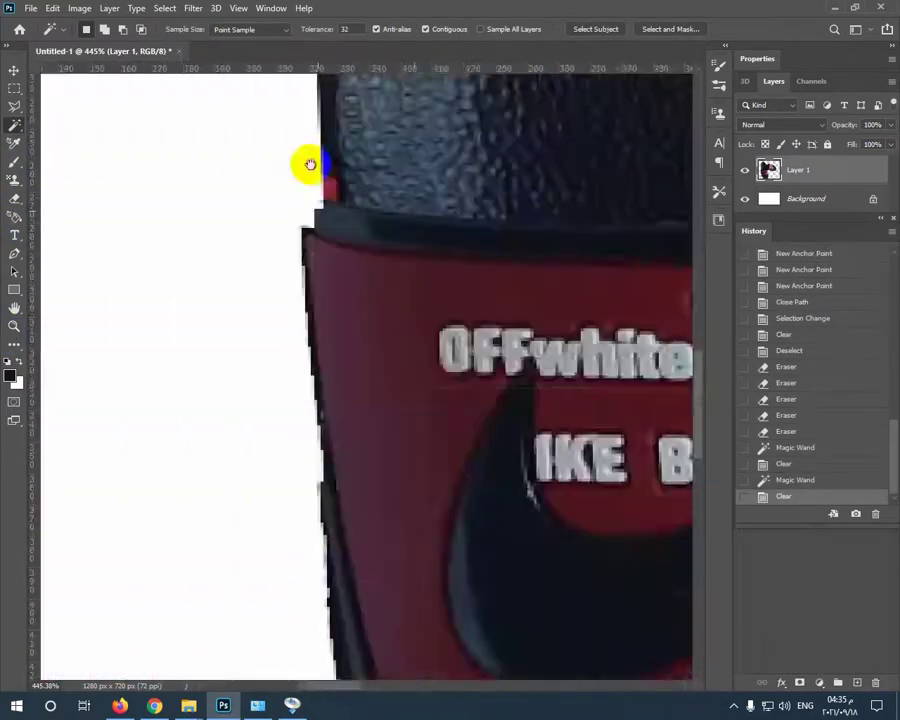
pyautogui.moveTo(490, 590); pyautogui.dragTo(311, 438)
pyautogui.click(14, 326)
pyautogui.moveTo(347, 372); pyautogui.dragTo(223, 359)
pyautogui.click(15, 90)
pyautogui.hotkey('ctrl', 'd')
pyautogui.press('v')
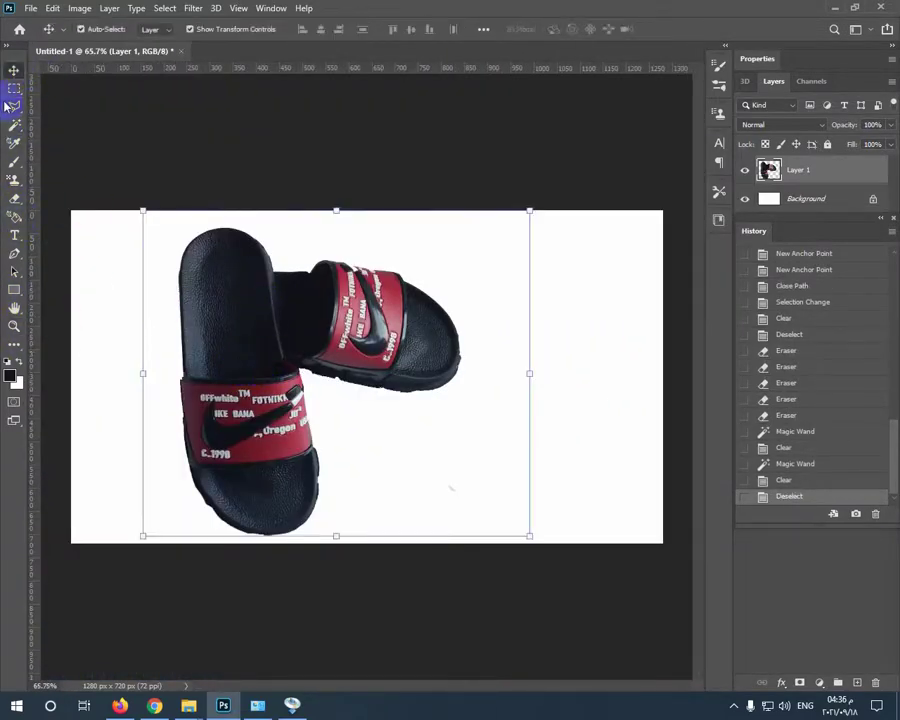
# Clear the stray pixels on both sides of the slippers by moving a rectangular selection over them
pyautogui.click(13, 90)
pyautogui.moveTo(170, 210); pyautogui.dragTo(68, 546)
pyautogui.moveTo(110, 494)
pyautogui.mouseDown()
pyautogui.moveTo(120, 500)
pyautogui.moveTo(322, 461)
pyautogui.mouseUp()
pyautogui.press('Delete')
pyautogui.press('Delete')
pyautogui.press('Delete')
pyautogui.press('Right')
pyautogui.press('Delete')
pyautogui.press('Delete')
pyautogui.press('Delete')
pyautogui.press('Delete')
pyautogui.moveTo(481, 456); pyautogui.dragTo(521, 457)
pyautogui.press('Delete')
pyautogui.moveTo(548, 452); pyautogui.dragTo(605, 440)
pyautogui.press('Delete')
pyautogui.press('Delete')
pyautogui.click(13, 70)
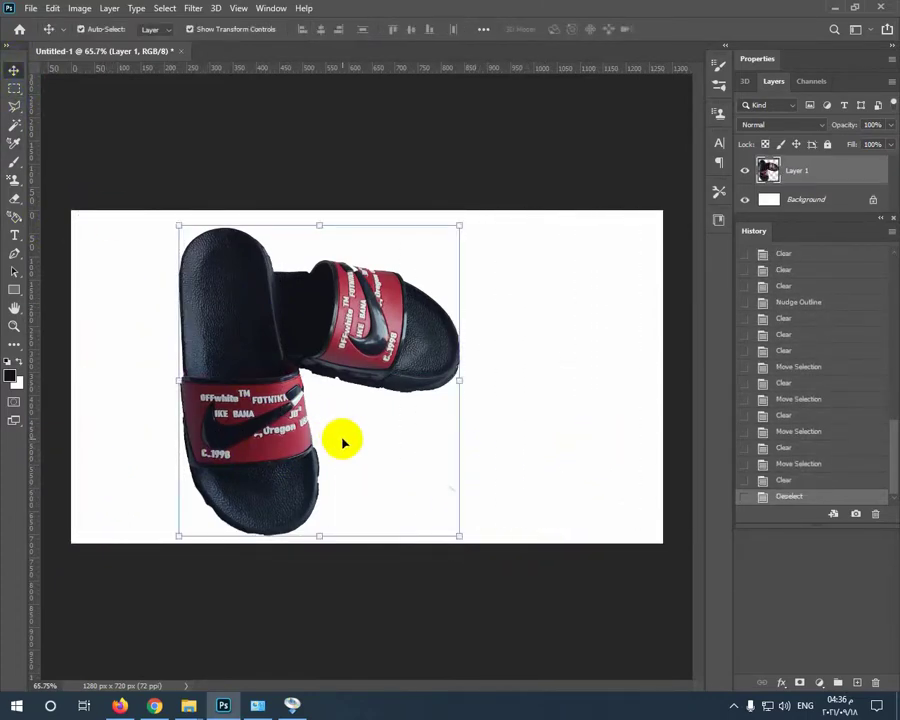
# Clear the stray pixels above the slippers with a wide rectangular selection and deselect
pyautogui.click(14, 89)
pyautogui.moveTo(539, 212); pyautogui.dragTo(203, 282)
pyautogui.moveTo(410, 259)
pyautogui.mouseDown()
pyautogui.moveTo(352, 236)
pyautogui.moveTo(355, 217)
pyautogui.mouseUp()
pyautogui.press('Delete')
pyautogui.press('Delete')
pyautogui.moveTo(354, 232); pyautogui.dragTo(474, 210)
pyautogui.press('Delete')
pyautogui.click(139, 253)
# Enlarge the cut-out slippers to 107.49% to fill the canvas height and centre them on the canvas
pyautogui.click(13, 70)
pyautogui.moveTo(474, 538); pyautogui.dragTo(481, 543)
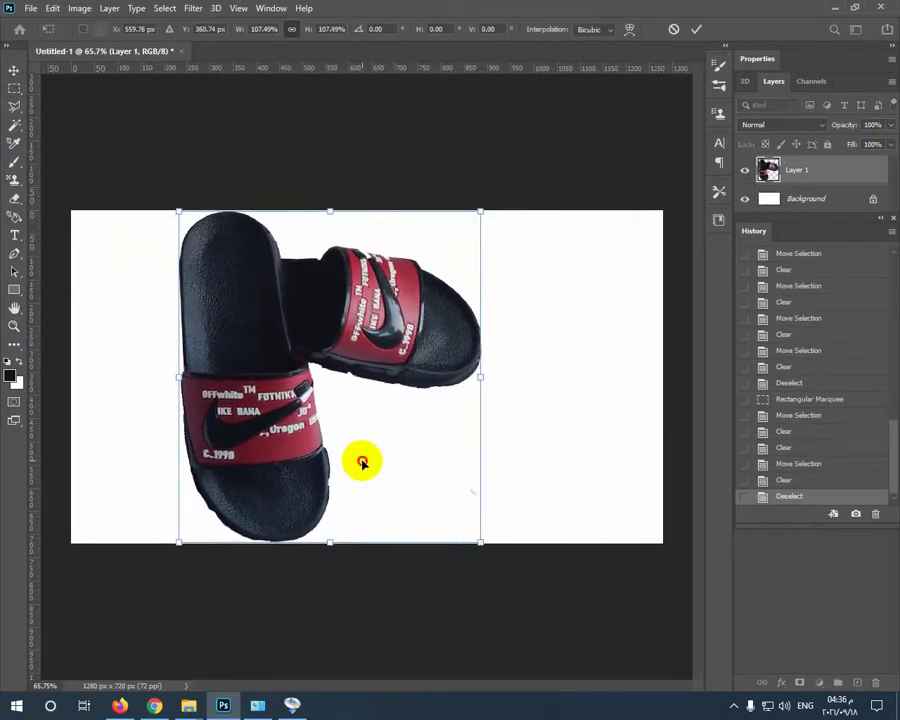
pyautogui.press('Return')
pyautogui.moveTo(328, 412); pyautogui.dragTo(350, 425)
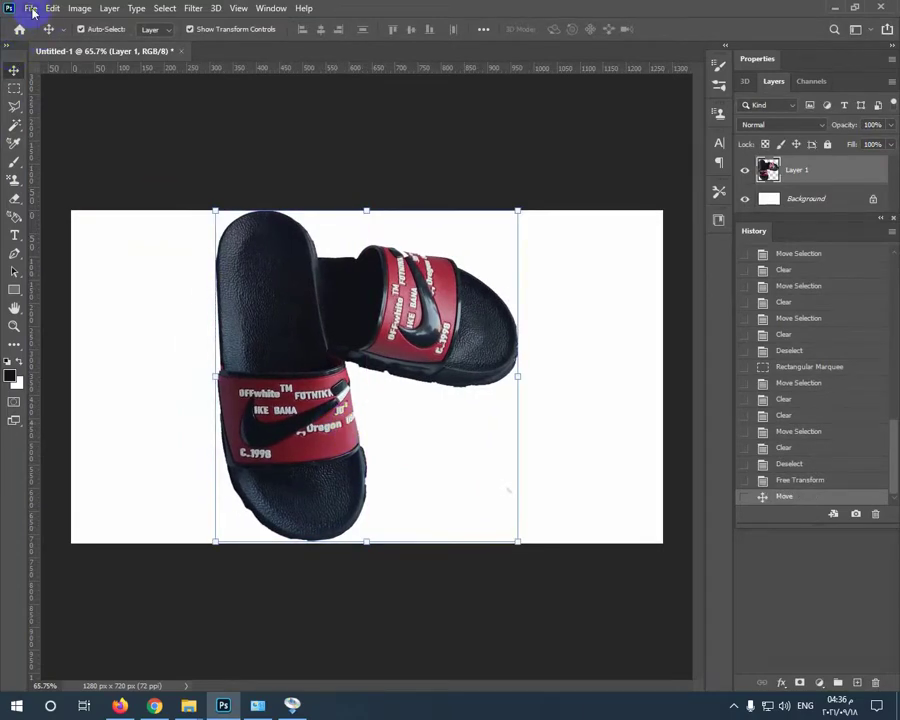
# Save the image as a JPEG over the red-strapped slippers photo in the new work folder and close the document
pyautogui.click(32, 12)
pyautogui.click(50, 175)
pyautogui.click(345, 482)
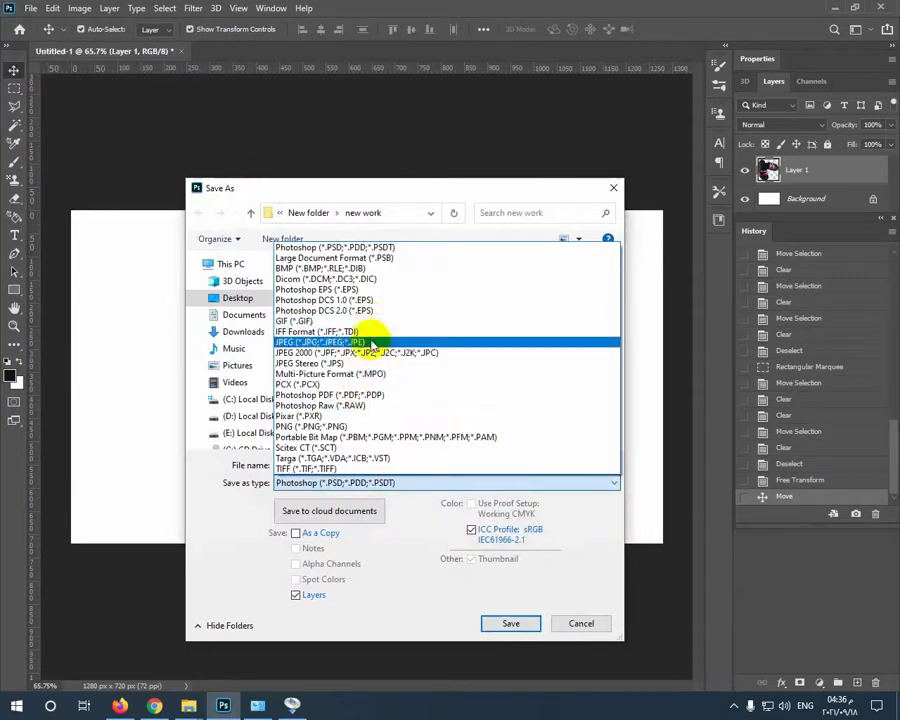
pyautogui.click(371, 343)
pyautogui.doubleClick(566, 318)
pyautogui.click(483, 350)
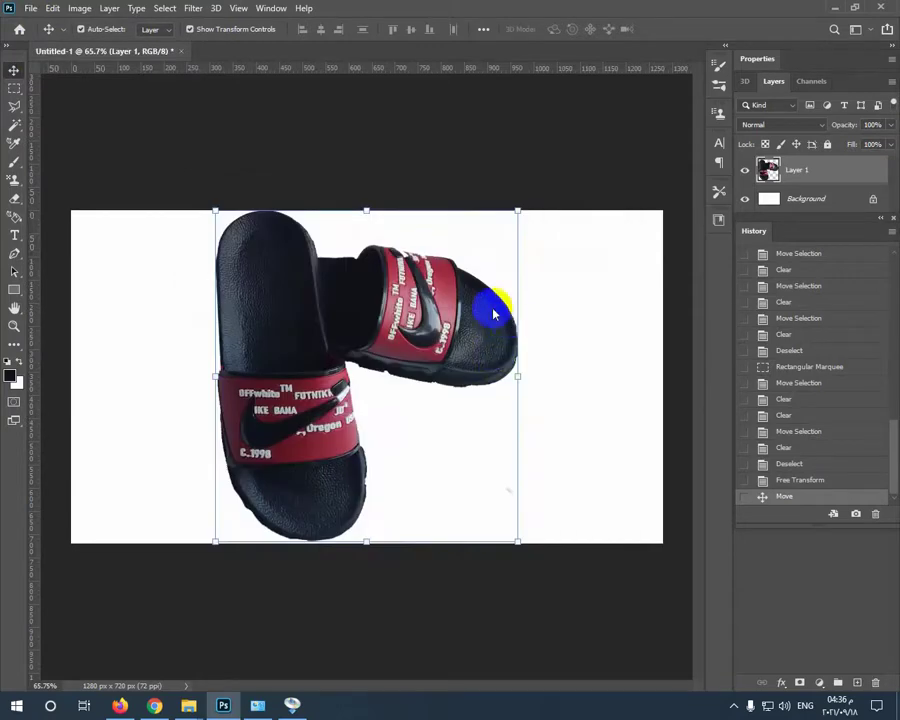
pyautogui.click(520, 173)
pyautogui.click(178, 50)
pyautogui.click(460, 263)
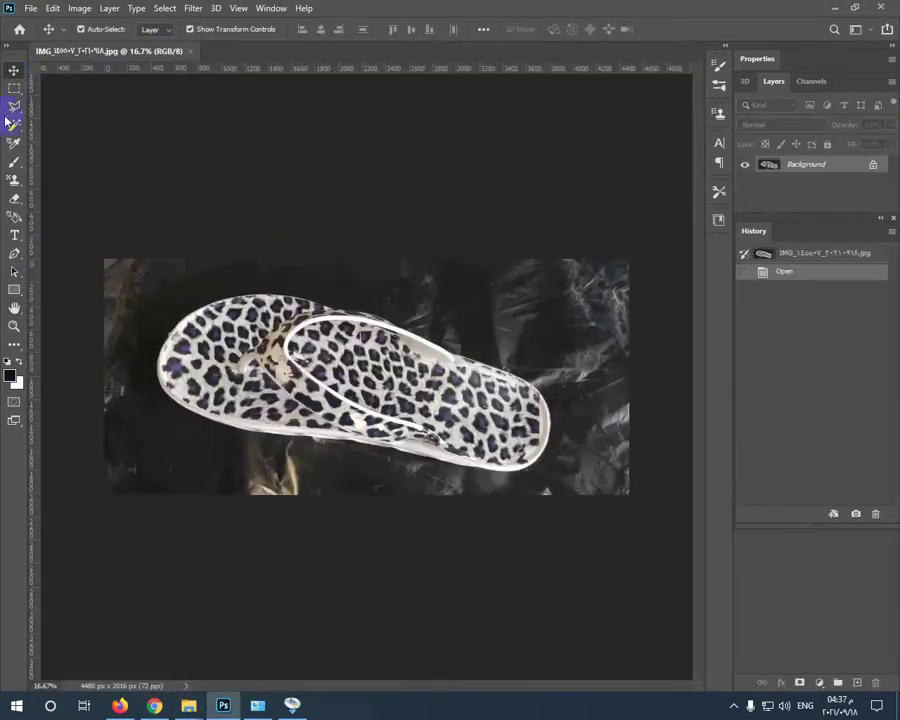
# Cut the rectangular area around the leopard-print slipper from its photo and close the photo without saving
pyautogui.click(14, 88)
pyautogui.moveTo(624, 281); pyautogui.dragTo(200, 466)
pyautogui.moveTo(479, 409); pyautogui.dragTo(425, 414)
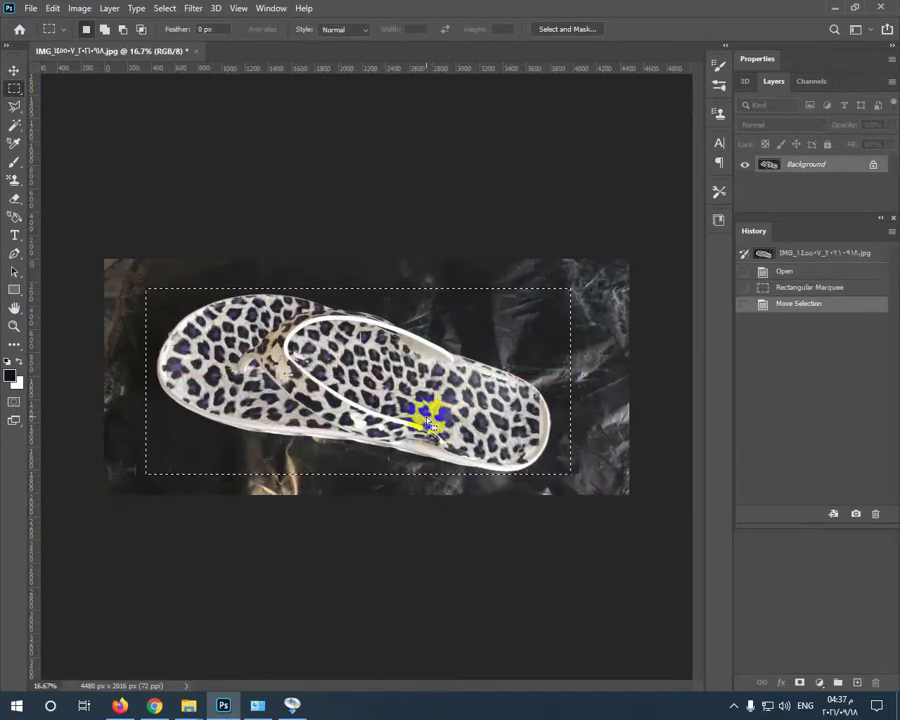
pyautogui.hotkey('ctrl', 'x')
pyautogui.click(197, 50)
pyautogui.click(456, 262)
# Create a white 1280 x 720 px document from the recent preset and paste the leopard-print slipper onto it
pyautogui.click(31, 8)
pyautogui.click(40, 24)
pyautogui.click(275, 253)
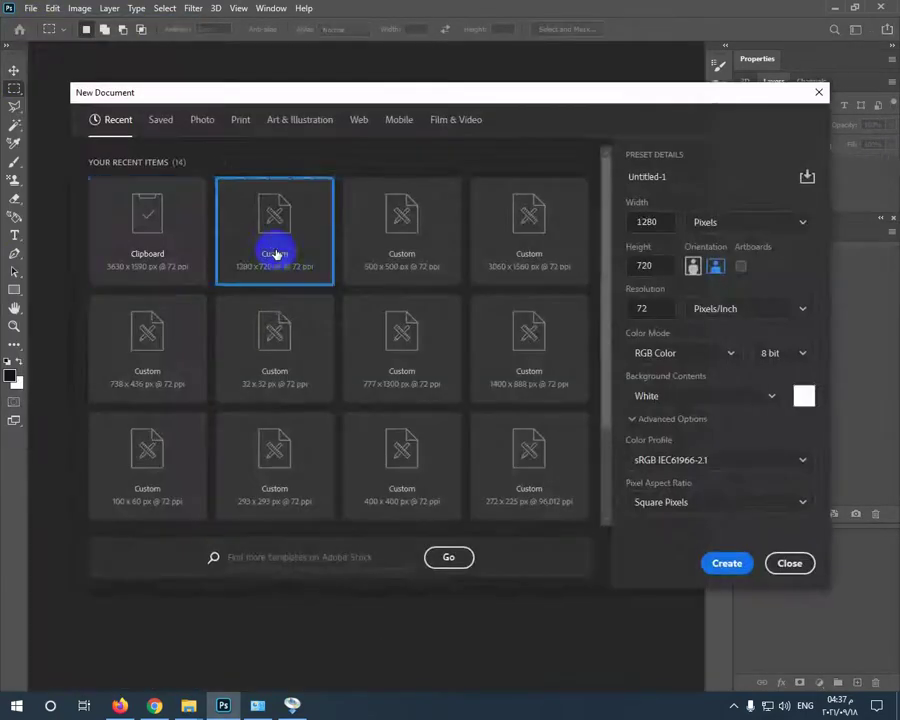
pyautogui.doubleClick(275, 253)
pyautogui.hotkey('ctrl', 'v')
# Scale the pasted leopard-print slipper photo down until it fits inside the canvas and move it near the centre
pyautogui.click(14, 70)
pyautogui.moveTo(67, 208); pyautogui.dragTo(585, 434)
pyautogui.moveTo(633, 488); pyautogui.dragTo(123, 273)
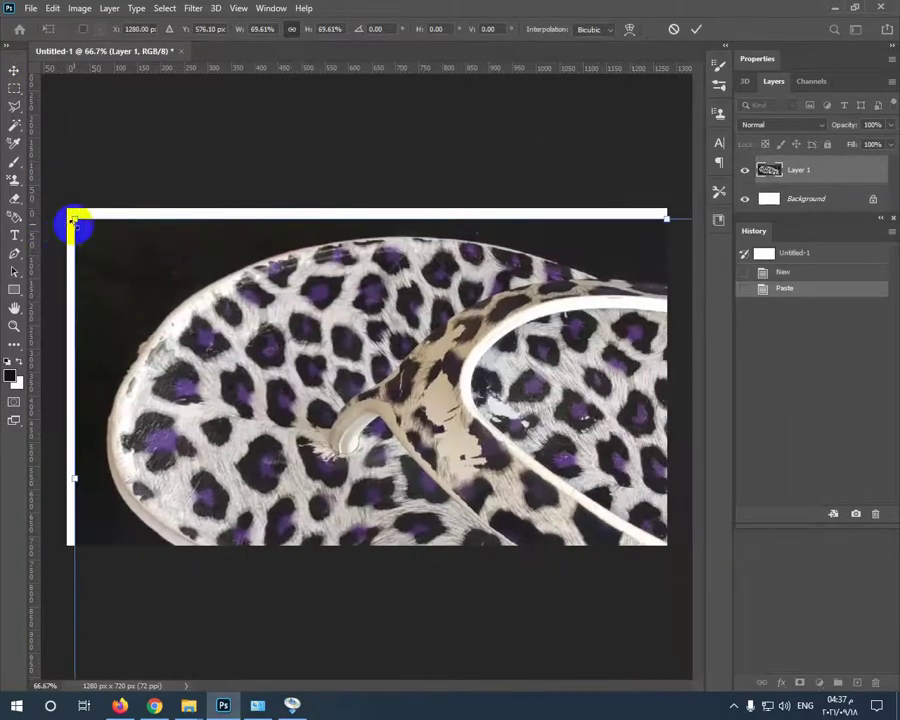
pyautogui.moveTo(74, 221); pyautogui.dragTo(343, 335)
pyautogui.moveTo(496, 421); pyautogui.dragTo(205, 293)
pyautogui.moveTo(52, 207); pyautogui.dragTo(505, 318)
pyautogui.moveTo(642, 485); pyautogui.dragTo(261, 333)
pyautogui.press('Return')
pyautogui.moveTo(319, 350); pyautogui.dragTo(377, 367)
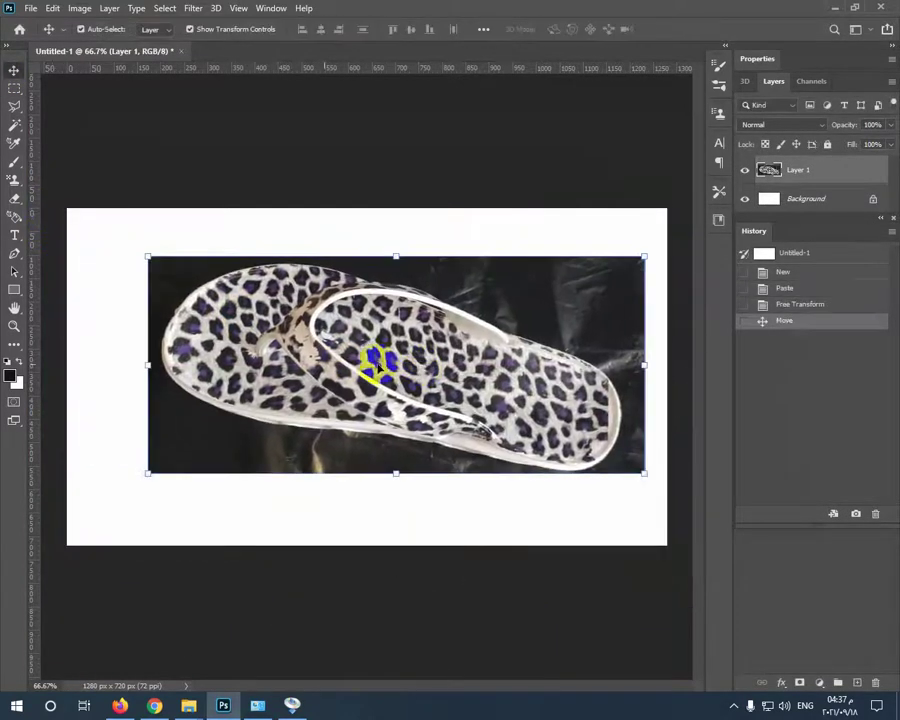
pyautogui.click(14, 125)
pyautogui.click(517, 283)
pyautogui.hotkey('ctrl', 'd')
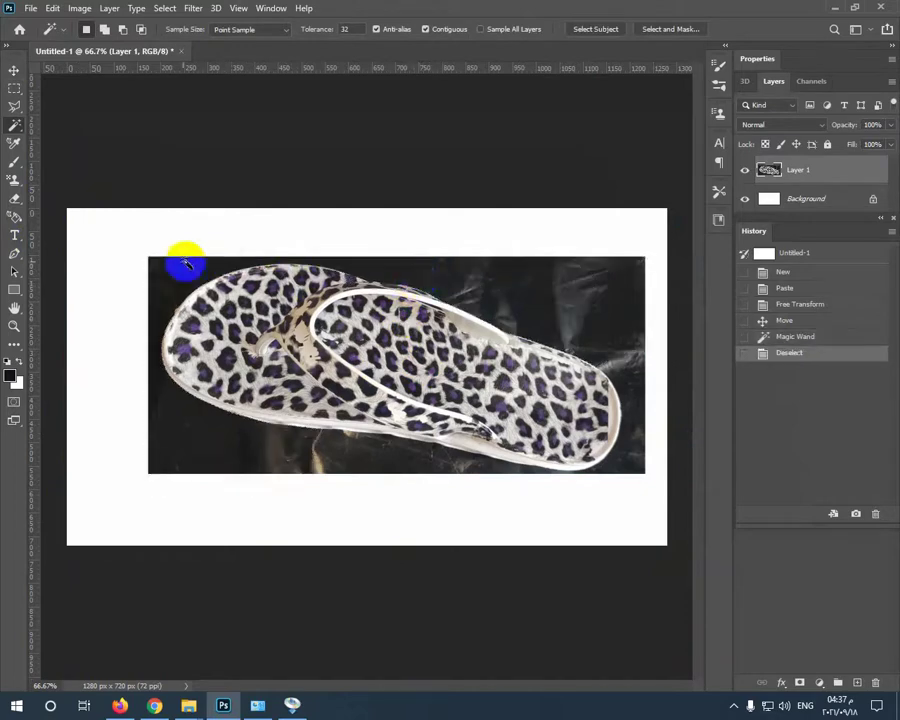
pyautogui.click(278, 434)
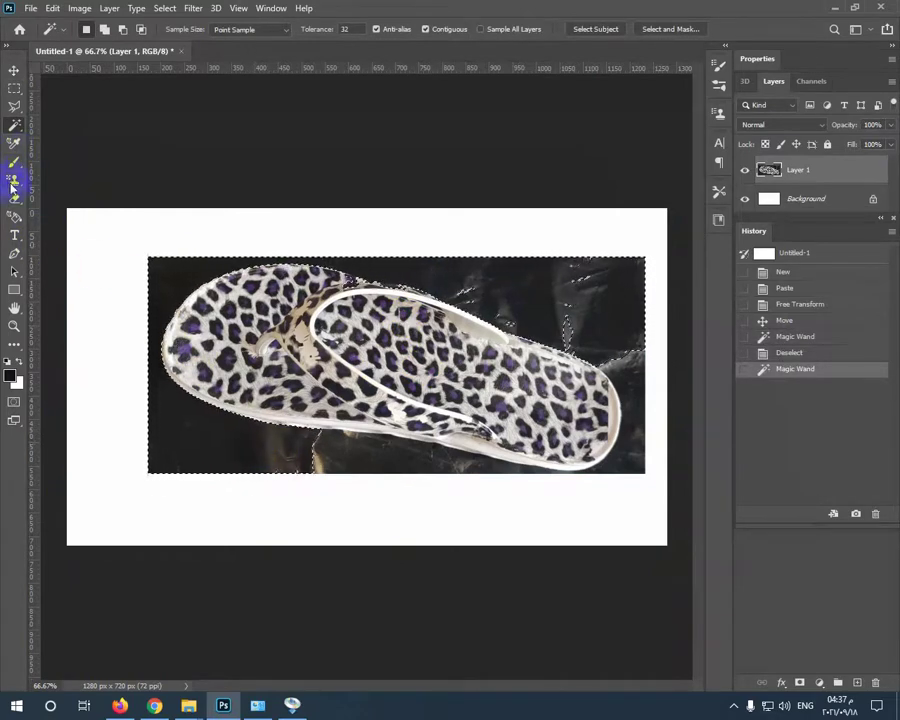
pyautogui.click(14, 88)
pyautogui.click(15, 200)
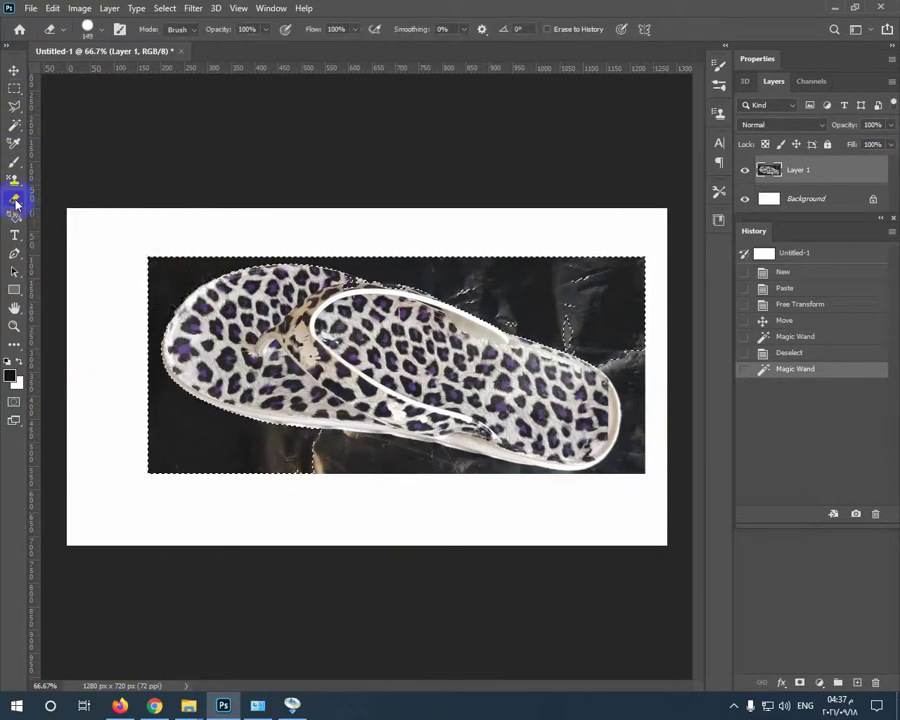
pyautogui.click(14, 88)
pyautogui.hotkey('ctrl', 'd')
# Erase the dark background above the start of the leopard slipper's strap with a size 149 brush
pyautogui.press('e')
pyautogui.click(370, 240)
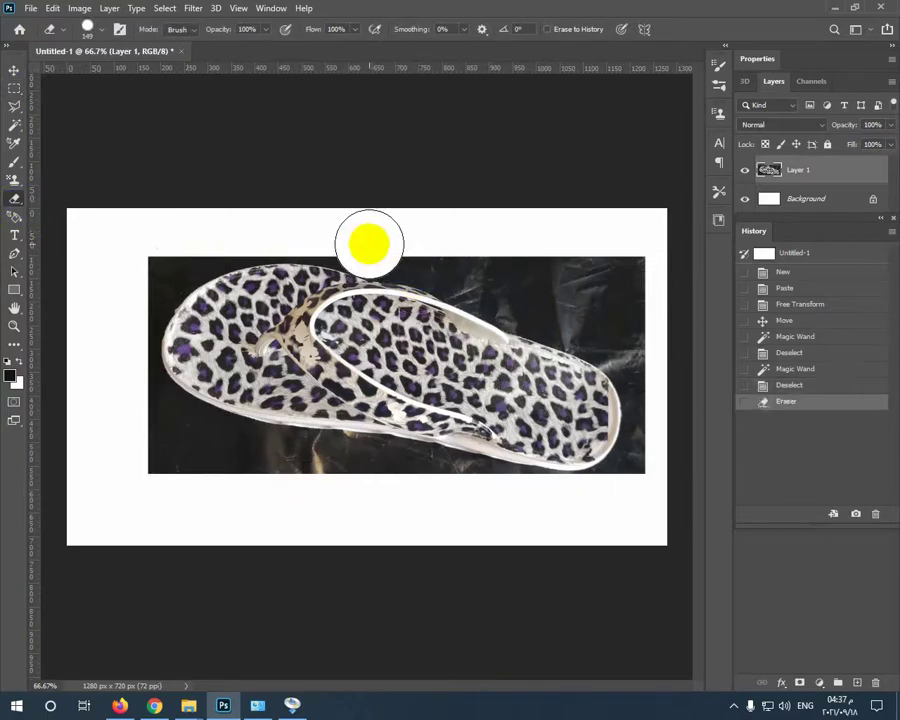
pyautogui.click(369, 236)
pyautogui.click(361, 239)
pyautogui.click(360, 240)
pyautogui.click(355, 238)
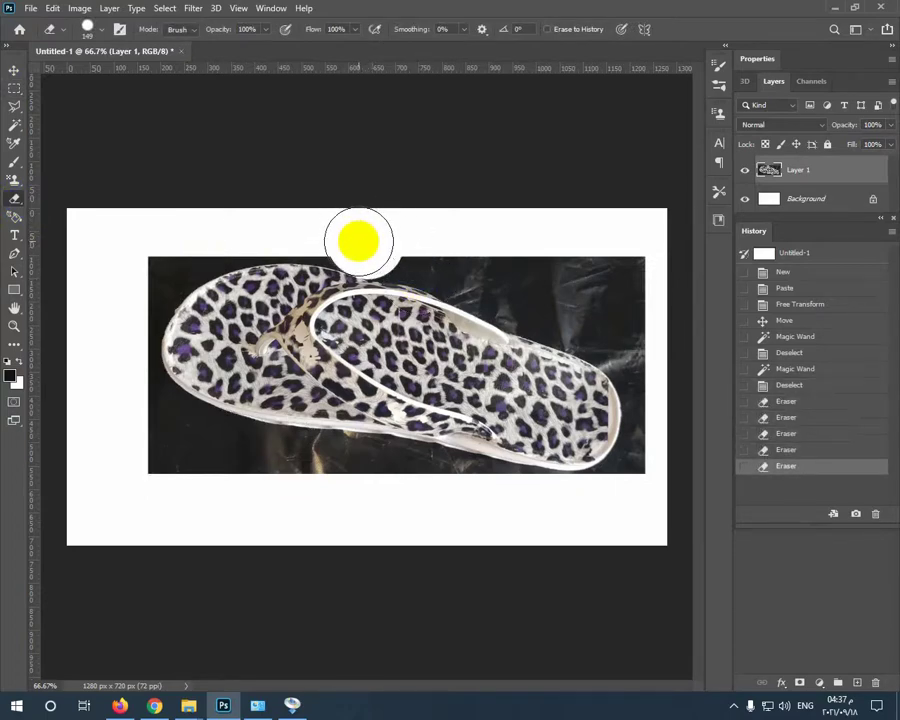
pyautogui.click(162, 230)
# Clear the dark background beside the rounded left end of the leopard slipper and below its sole with the Magic Wand
pyautogui.click(16, 133)
pyautogui.click(170, 296)
pyautogui.press('Delete')
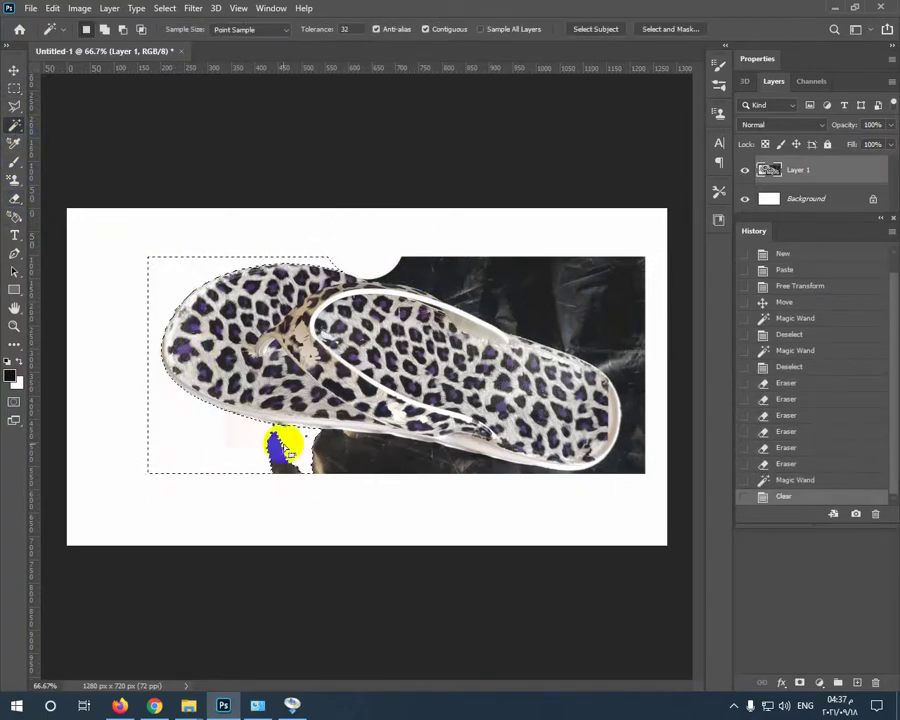
pyautogui.click(366, 465)
pyautogui.press('Delete')
# Try to clear the dark background above the slipper's right half with the Magic Wand, and undo it
pyautogui.click(577, 330)
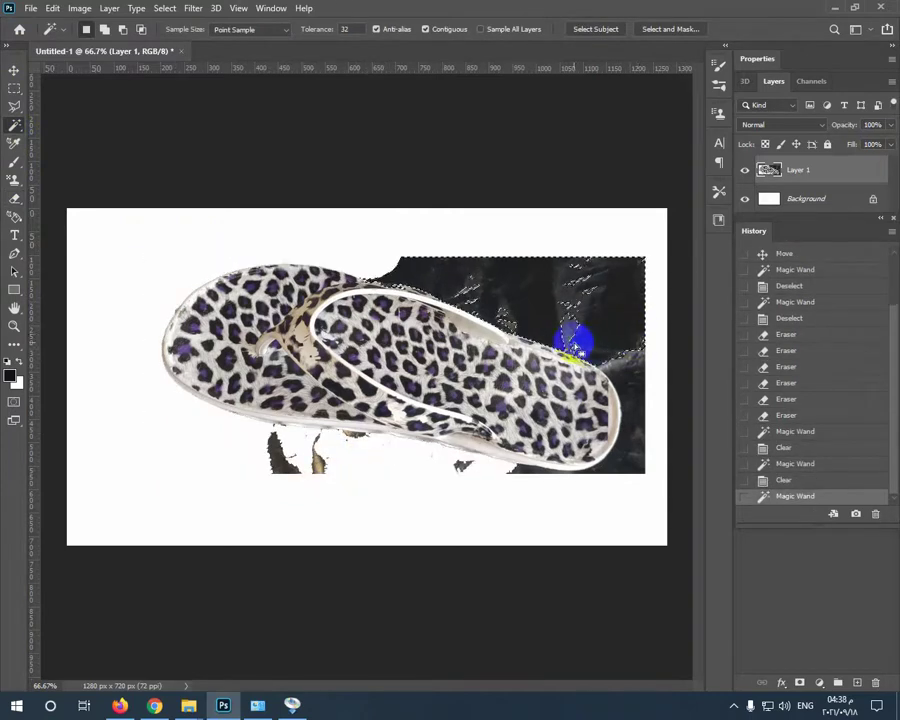
pyautogui.press('Delete')
pyautogui.hotkey('ctrl', 'z')
pyautogui.click(14, 92)
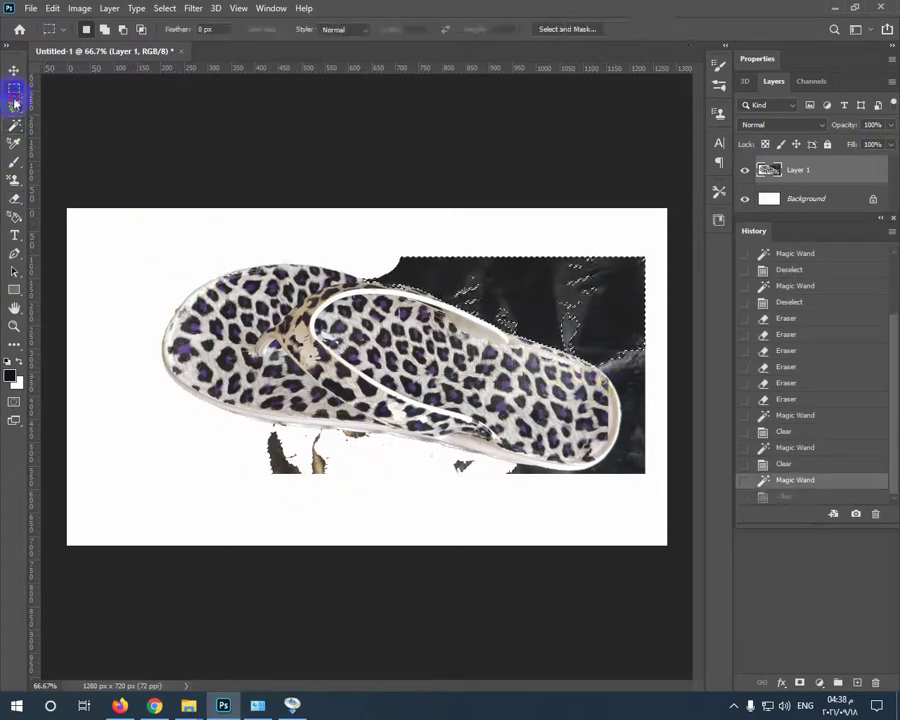
pyautogui.hotkey('ctrl', 'd')
# Trace a closed Pen path along the leopard slipper's upper edge, enclosing the dark background above its right half
pyautogui.click(14, 253)
pyautogui.click(364, 283)
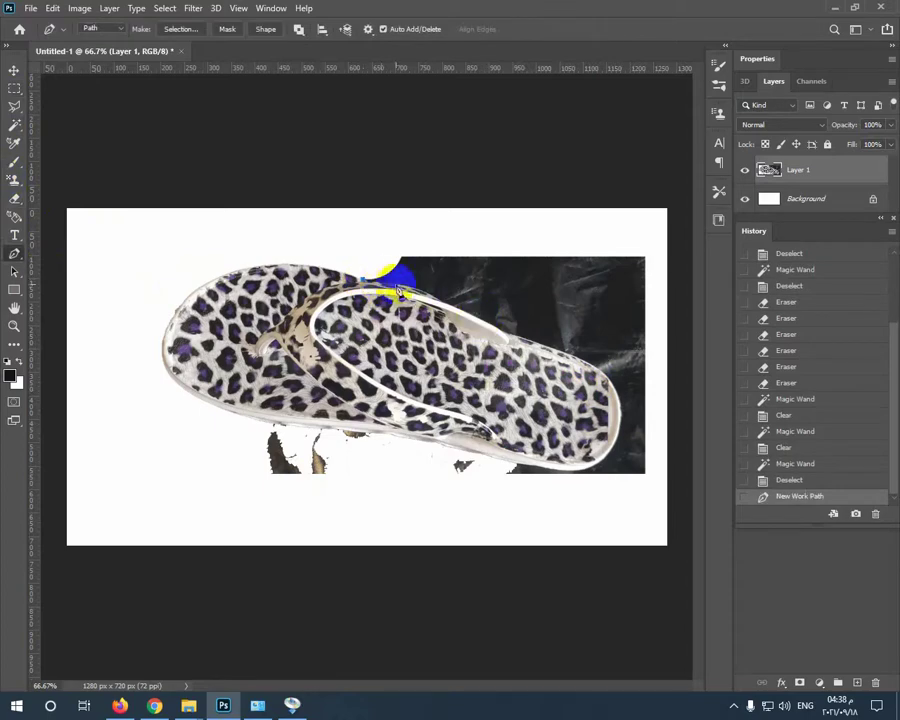
pyautogui.click(417, 292)
pyautogui.hotkey('ctrl', 'z')
pyautogui.click(401, 285)
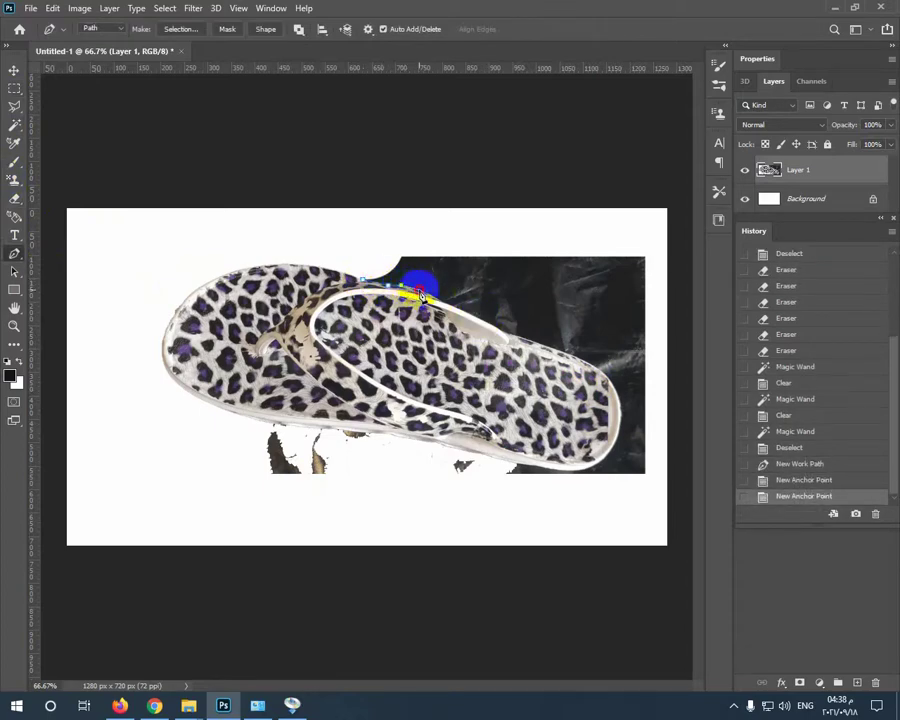
pyautogui.click(419, 290)
pyautogui.click(438, 299)
pyautogui.click(490, 325)
pyautogui.click(532, 344)
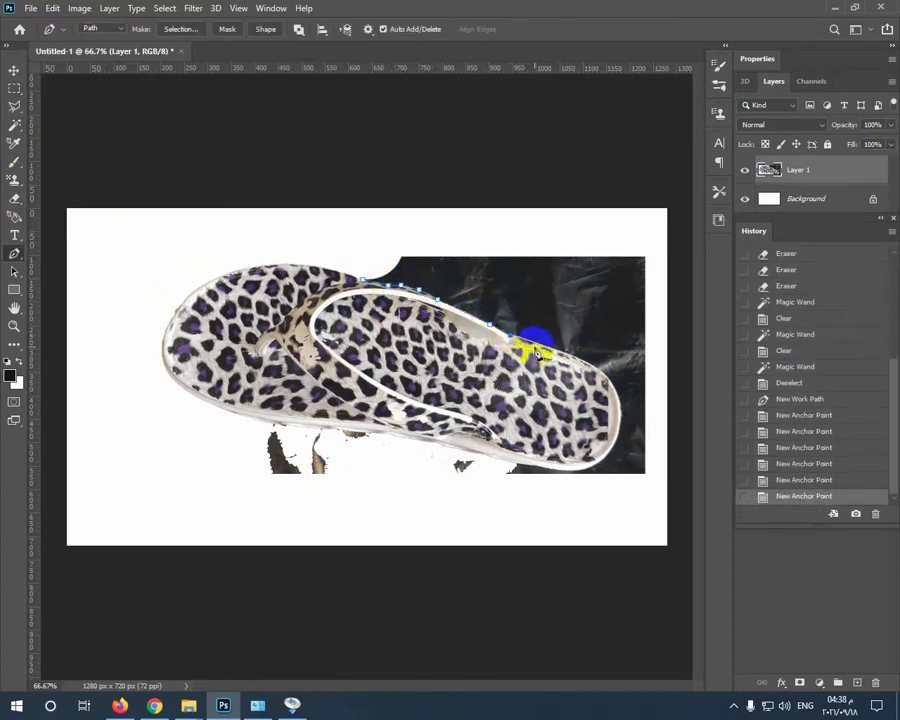
pyautogui.hotkey('ctrl', 'z')
pyautogui.click(510, 335)
pyautogui.click(604, 373)
pyautogui.hotkey('ctrl', 'z')
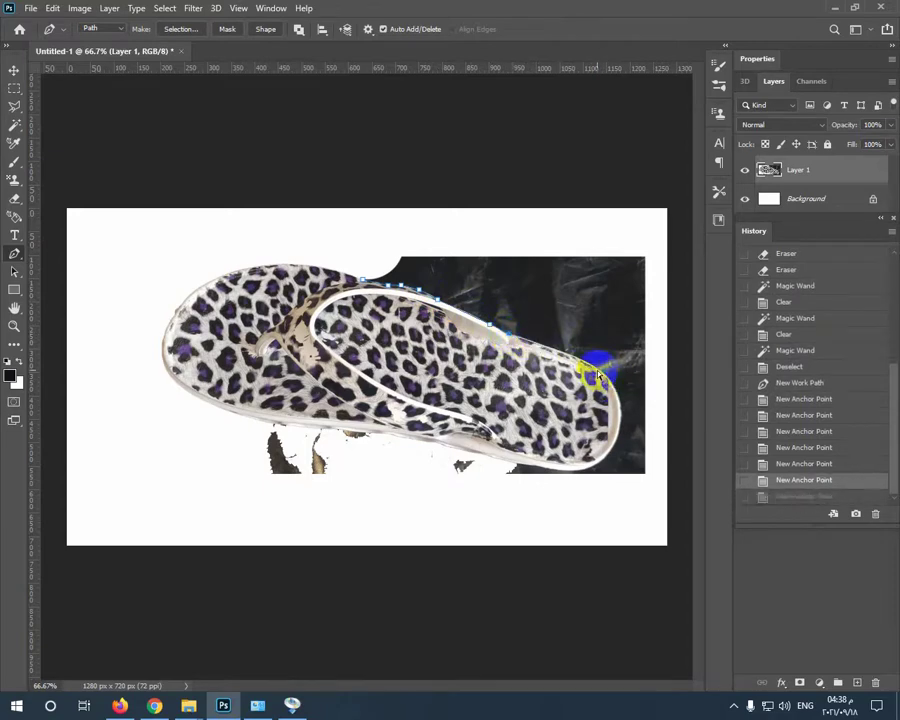
pyautogui.click(589, 362)
pyautogui.click(627, 279)
pyautogui.click(613, 223)
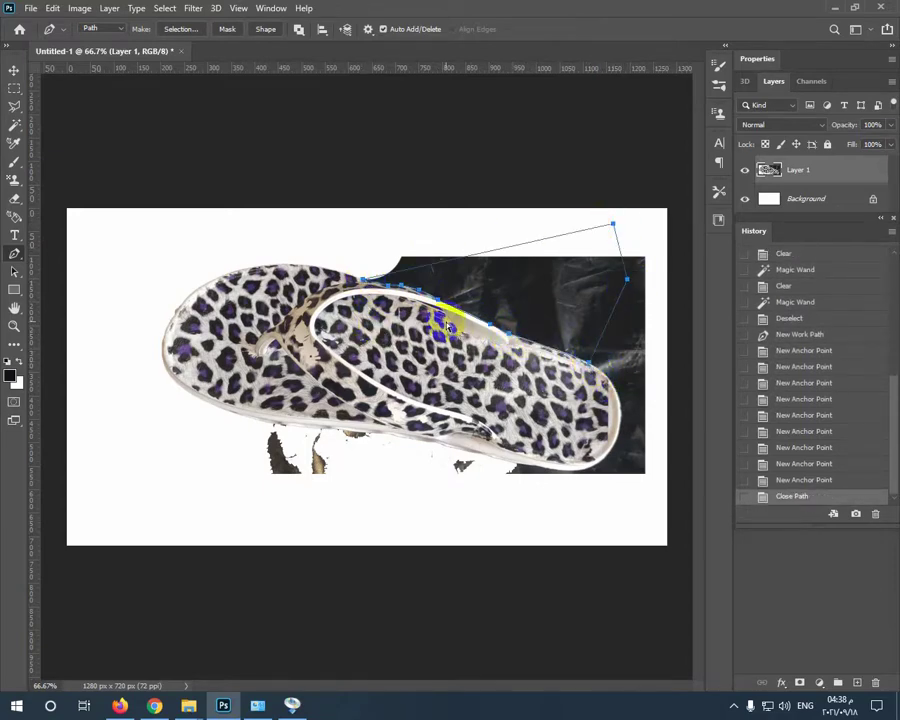
# Turn the closed path into a selection, clear the dark background inside it and deselect
pyautogui.hotkey('ctrl', 'Return')
pyautogui.press('Delete')
pyautogui.press('m')
pyautogui.hotkey('ctrl', 'd')
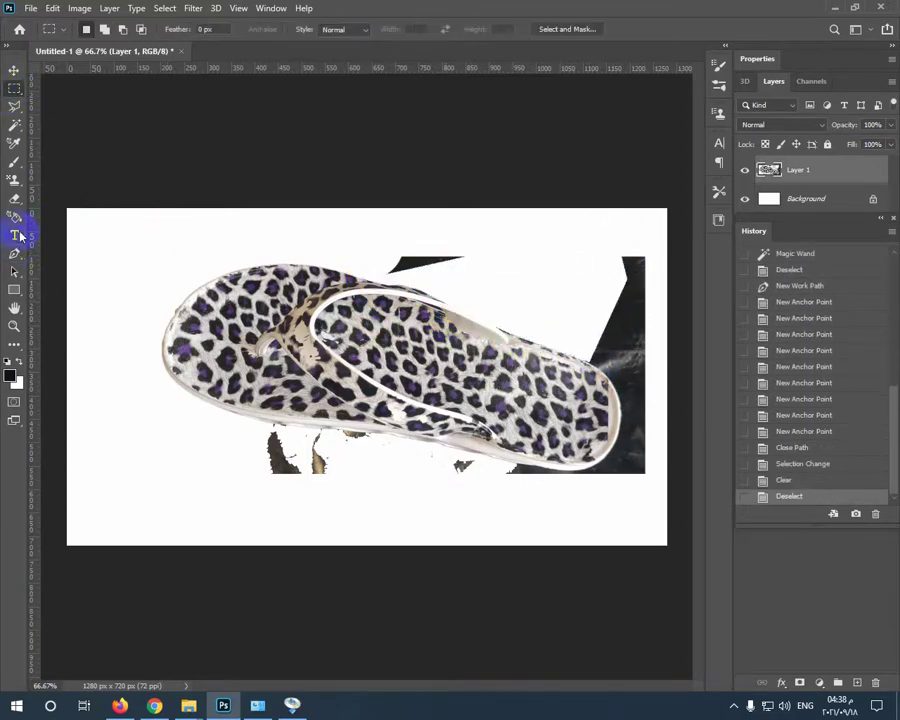
# Erase the leftover dark pieces above the strap and near the photo's upper right corner
pyautogui.click(14, 198)
pyautogui.moveTo(405, 243); pyautogui.dragTo(496, 248)
pyautogui.moveTo(608, 255); pyautogui.dragTo(638, 285)
pyautogui.moveTo(640, 300); pyautogui.dragTo(641, 333)
# Erase the dark background remnants below the slipper's sole
pyautogui.moveTo(310, 472); pyautogui.dragTo(308, 483)
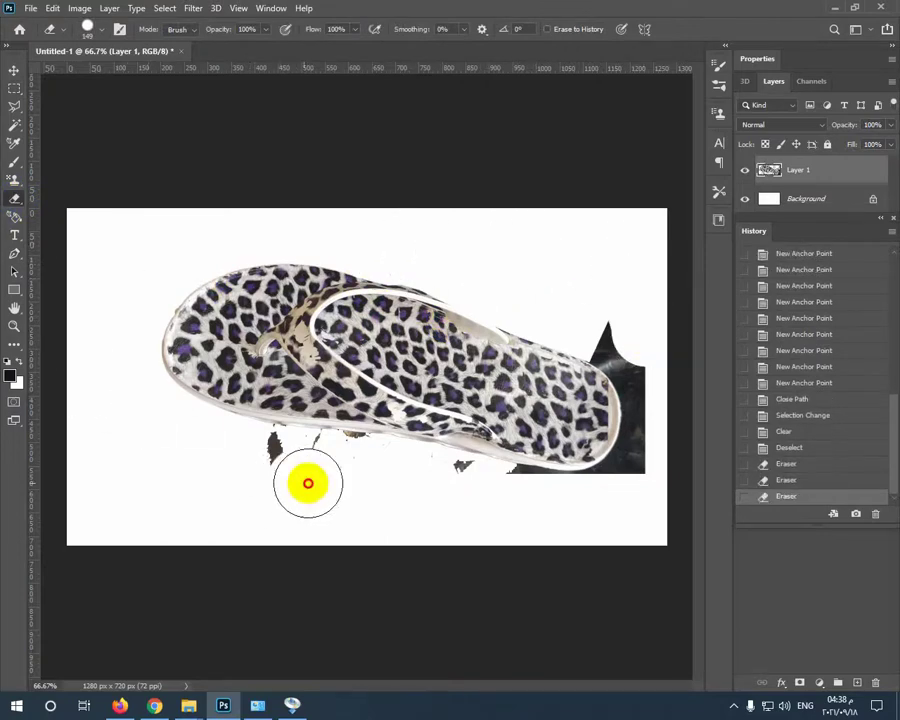
pyautogui.click(280, 459)
pyautogui.click(298, 464)
pyautogui.click(326, 464)
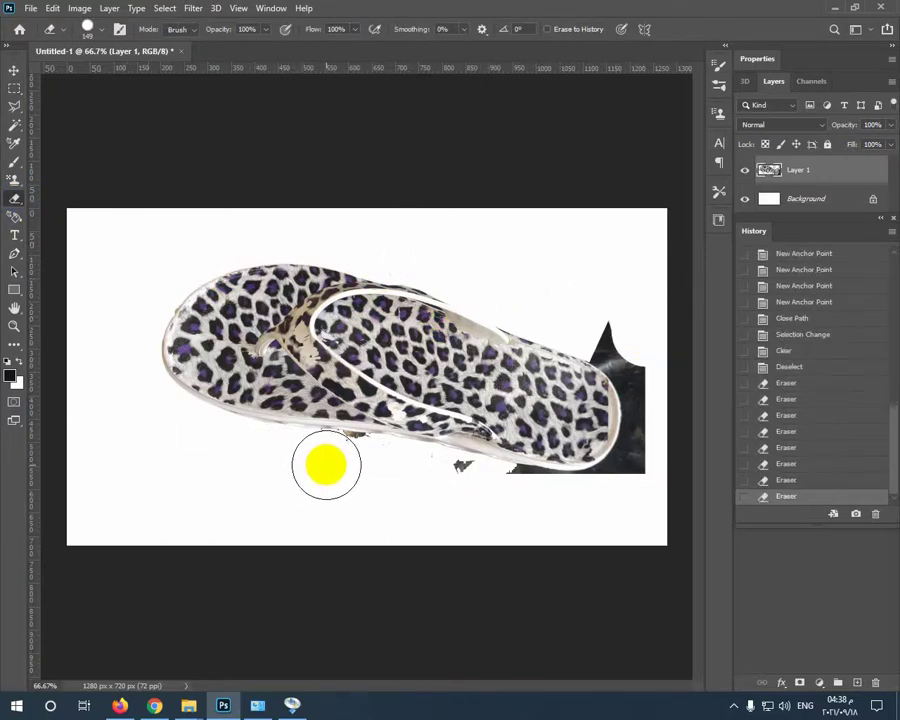
pyautogui.click(299, 462)
pyautogui.click(313, 469)
pyautogui.moveTo(315, 470); pyautogui.dragTo(489, 500)
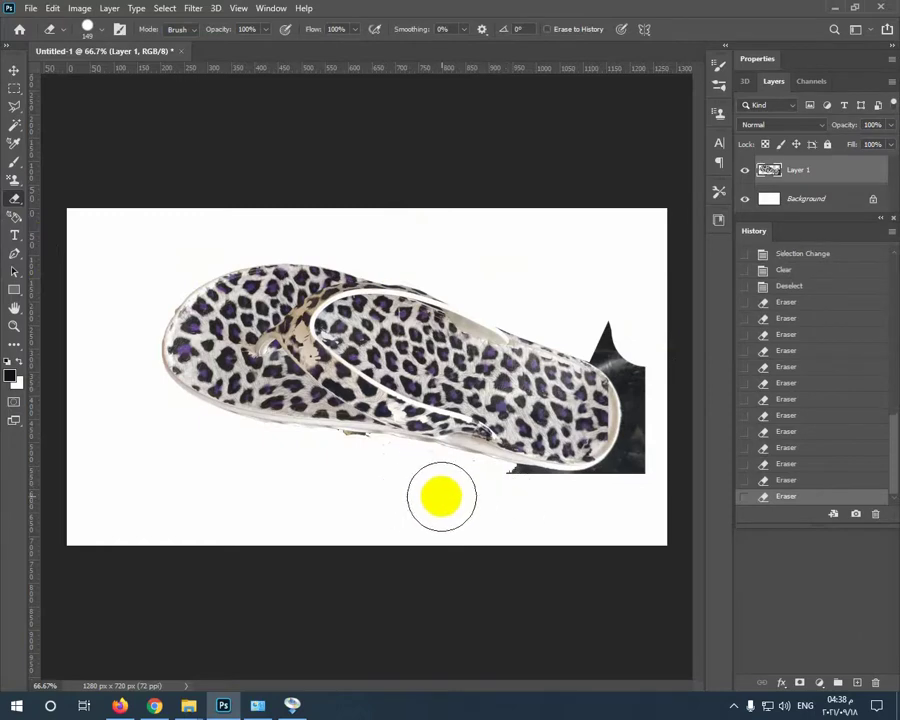
# Clear the remaining dark patches around the slipper's right end with the Magic Wand and deselect
pyautogui.click(15, 127)
pyautogui.click(633, 437)
pyautogui.press('Delete')
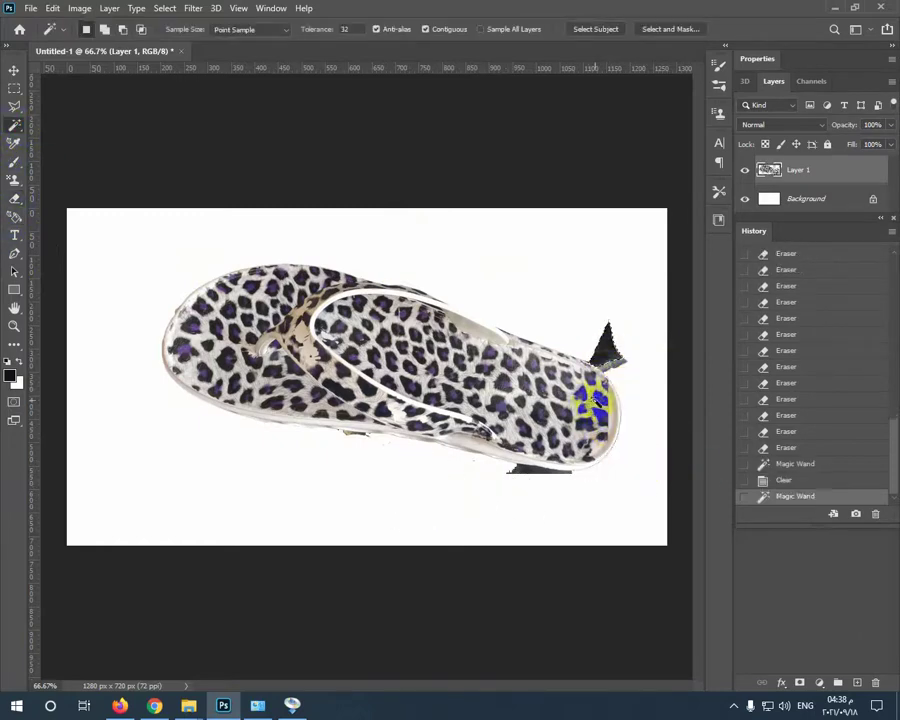
pyautogui.click(530, 477)
pyautogui.click(527, 474)
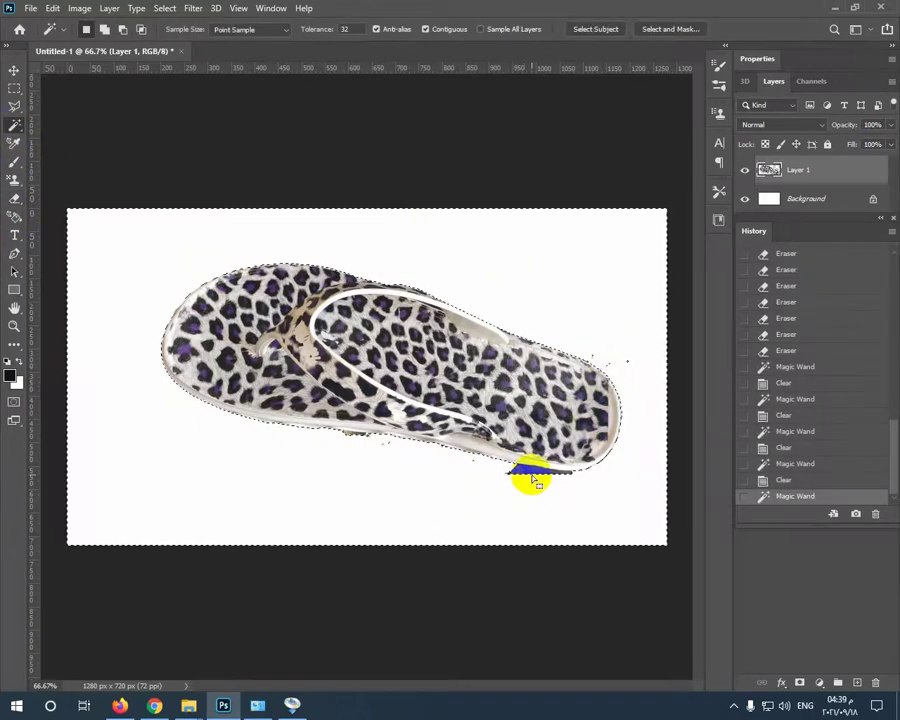
pyautogui.press('Delete')
pyautogui.click(556, 476)
pyautogui.click(562, 474)
pyautogui.press('Delete')
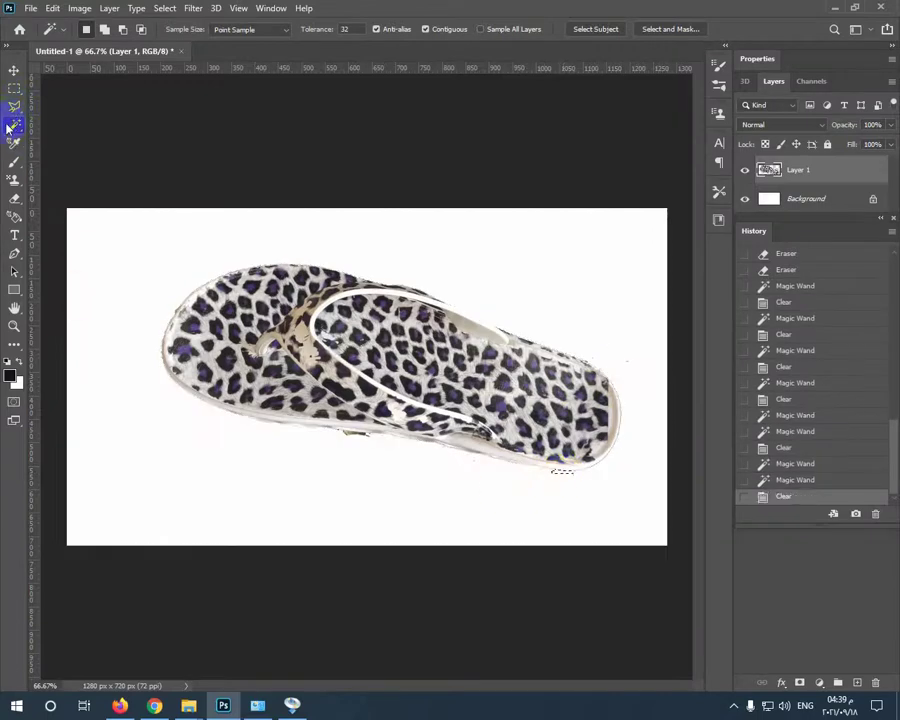
pyautogui.click(63, 156)
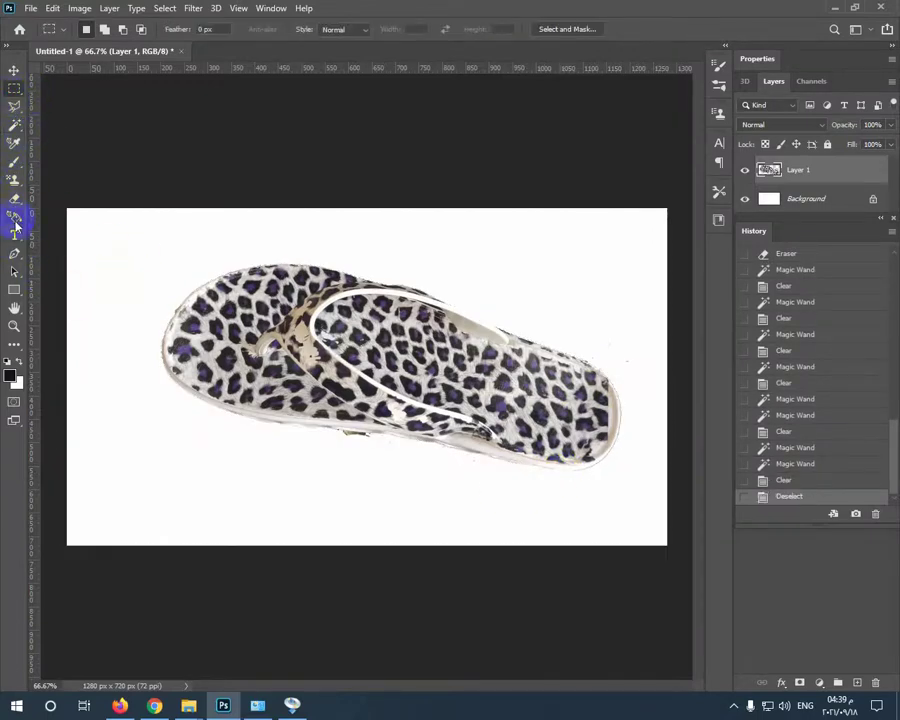
# Outline the dark remnant under the middle of the sole with a Pen path, clear it as a selection and deselect
pyautogui.click(14, 253)
pyautogui.click(352, 435)
pyautogui.click(382, 435)
pyautogui.click(379, 451)
pyautogui.click(335, 458)
pyautogui.click(322, 427)
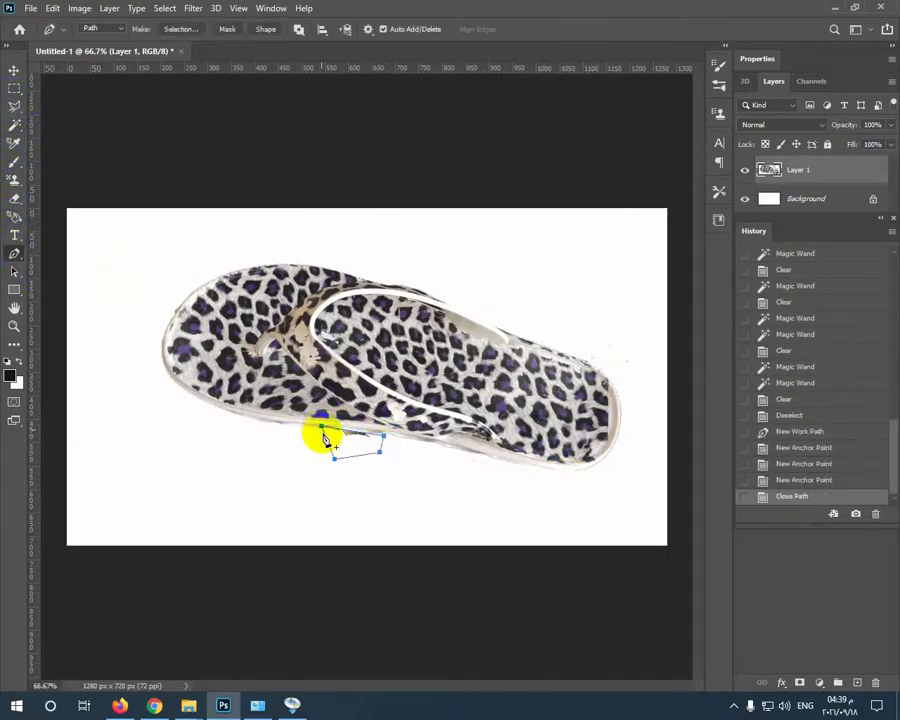
pyautogui.hotkey('ctrl', 'Return')
pyautogui.click(274, 441)
pyautogui.click(14, 88)
pyautogui.click(476, 553)
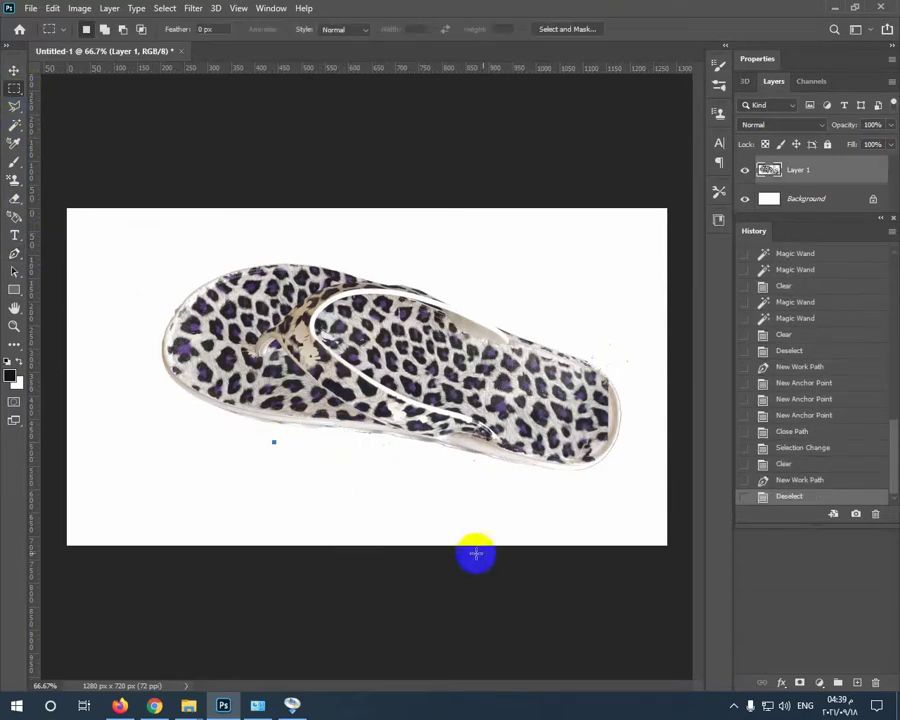
# Shift the slipper up and left and clear the leftover edge residue around it with rectangular selections
pyautogui.click(14, 70)
pyautogui.moveTo(399, 387); pyautogui.dragTo(373, 375)
pyautogui.press('m')
pyautogui.moveTo(135, 213); pyautogui.dragTo(72, 558)
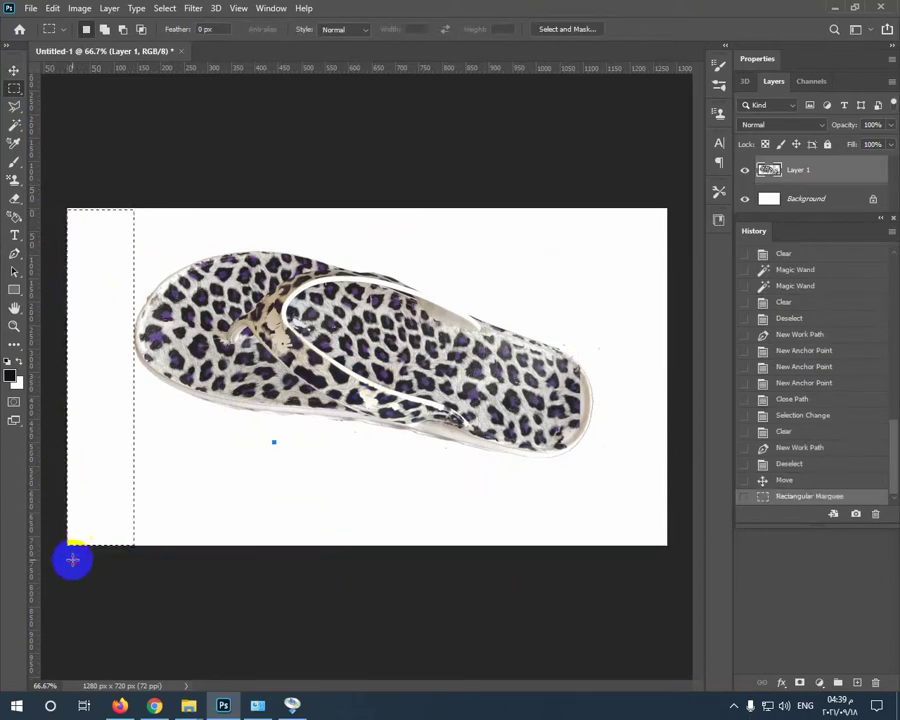
pyautogui.press('Delete')
pyautogui.moveTo(100, 452); pyautogui.dragTo(620, 452)
pyautogui.press('Delete')
pyautogui.press('Delete')
pyautogui.moveTo(615, 451)
pyautogui.mouseDown()
pyautogui.moveTo(317, 462)
pyautogui.moveTo(60, 560)
pyautogui.mouseUp()
pyautogui.click(589, 482)
pyautogui.moveTo(518, 501); pyautogui.dragTo(516, 511)
pyautogui.press('Delete')
pyautogui.click(649, 356)
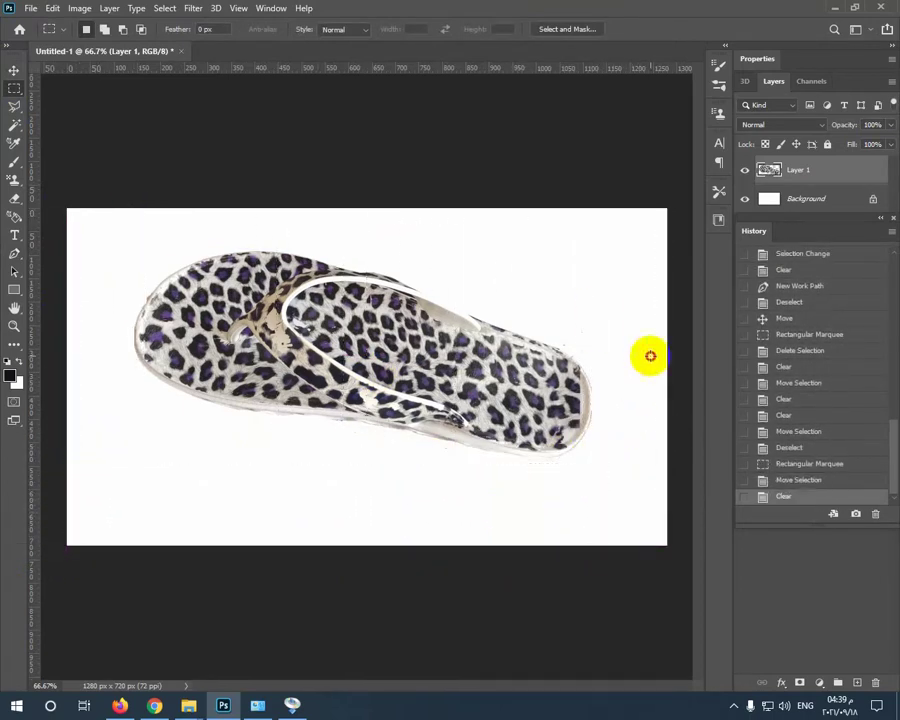
# Reposition the slipper near the canvas centre and erase the stray specks above its right end and around its lower edge
pyautogui.click(14, 70)
pyautogui.moveTo(285, 355); pyautogui.dragTo(387, 388)
pyautogui.click(14, 199)
pyautogui.click(590, 305)
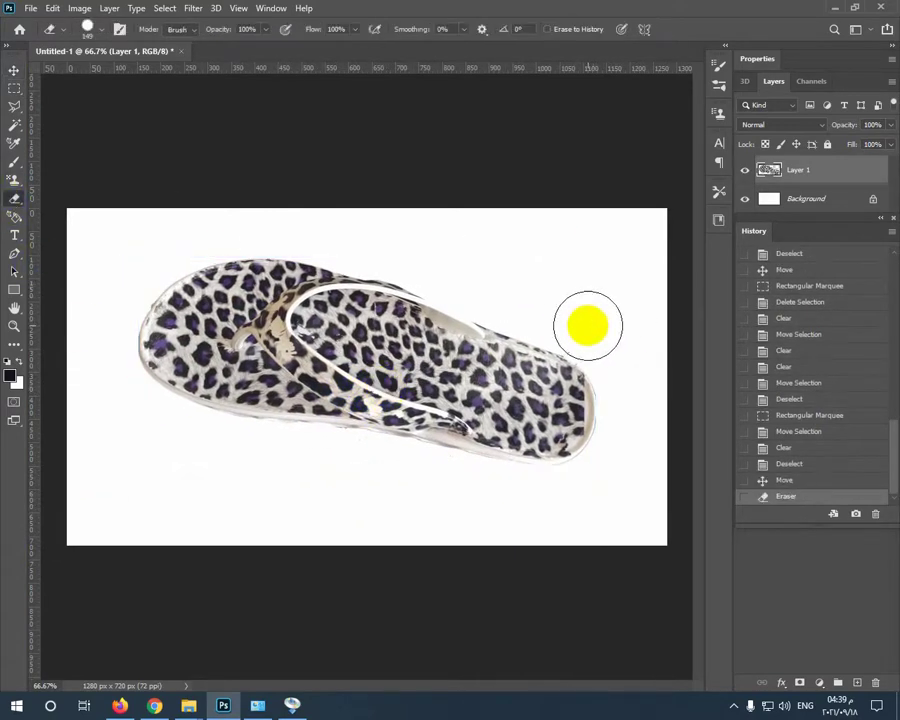
pyautogui.click(585, 322)
pyautogui.click(584, 324)
pyautogui.click(585, 320)
pyautogui.click(587, 315)
pyautogui.moveTo(588, 315); pyautogui.dragTo(644, 304)
pyautogui.moveTo(103, 254); pyautogui.dragTo(215, 459)
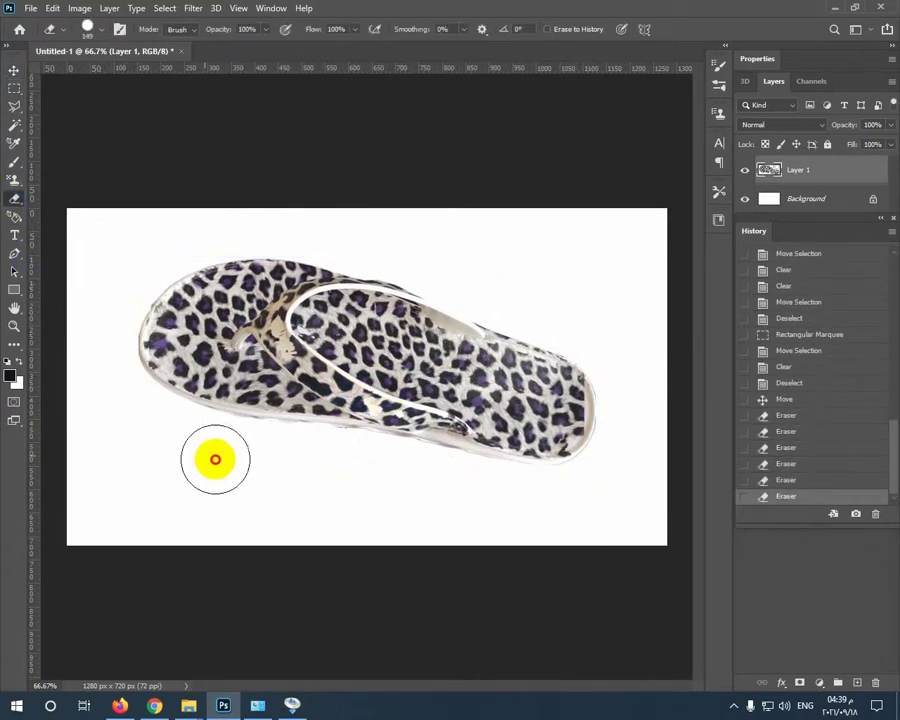
pyautogui.moveTo(309, 479); pyautogui.dragTo(462, 489)
# Enlarge the leopard slipper until it nearly spans the canvas width and centre it
pyautogui.click(14, 71)
pyautogui.moveTo(597, 469); pyautogui.dragTo(650, 493)
pyautogui.press('Return')
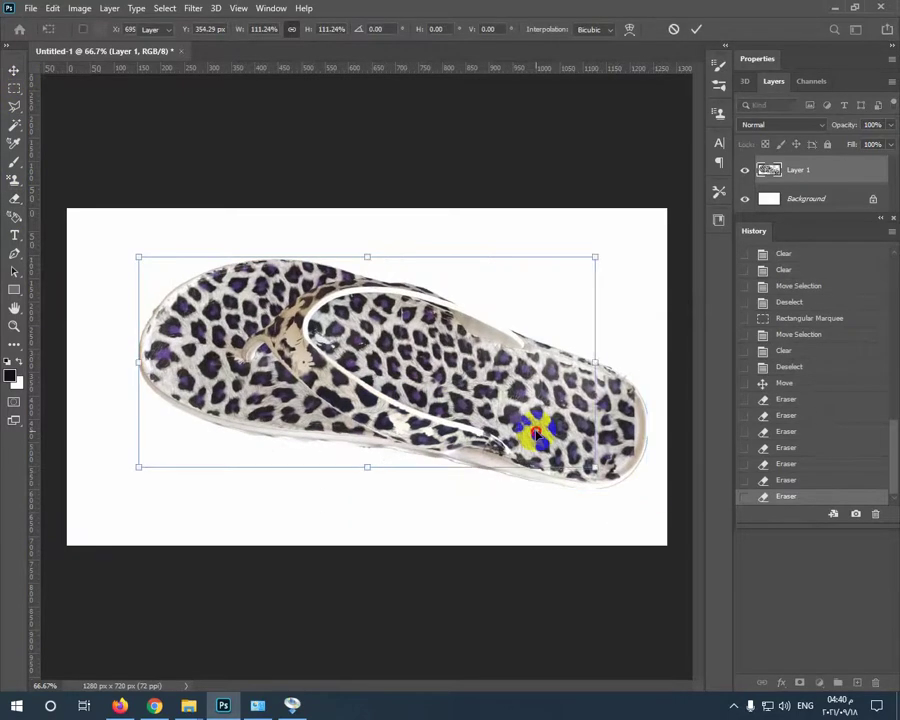
pyautogui.moveTo(537, 429); pyautogui.dragTo(526, 432)
pyautogui.moveTo(128, 259); pyautogui.dragTo(89, 228)
pyautogui.press('Return')
pyautogui.moveTo(436, 395); pyautogui.dragTo(442, 406)
pyautogui.click(15, 89)
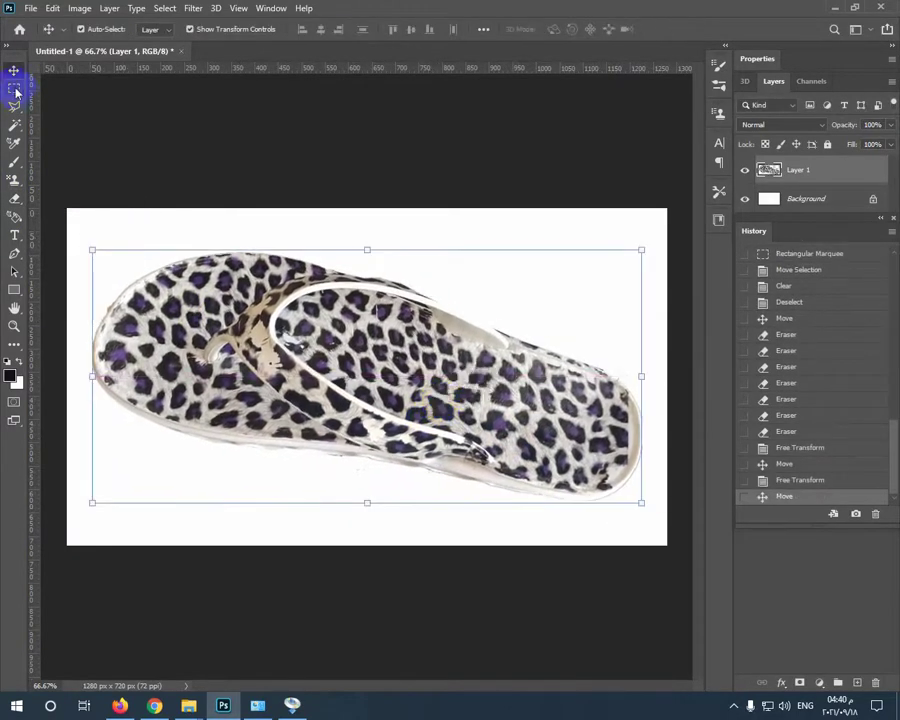
# Save the leopard slipper image as a JPEG over its original photo file at quality 8 with the Progressive format
pyautogui.click(31, 8)
pyautogui.click(92, 178)
pyautogui.click(352, 482)
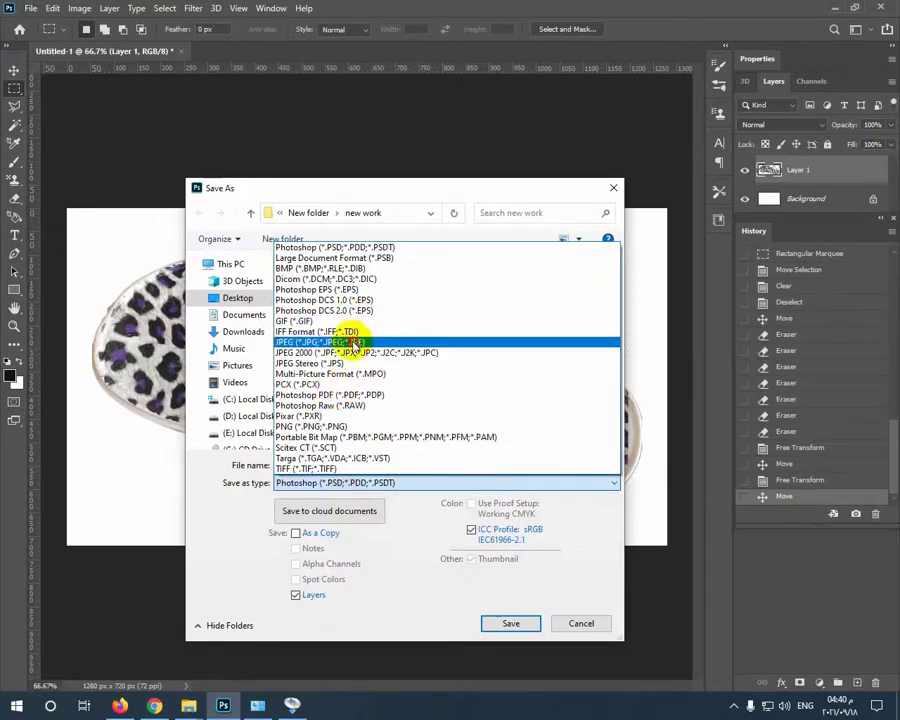
pyautogui.click(342, 340)
pyautogui.scroll(-2, 489, 377)
pyautogui.click(350, 354)
pyautogui.click(511, 623)
pyautogui.click(484, 353)
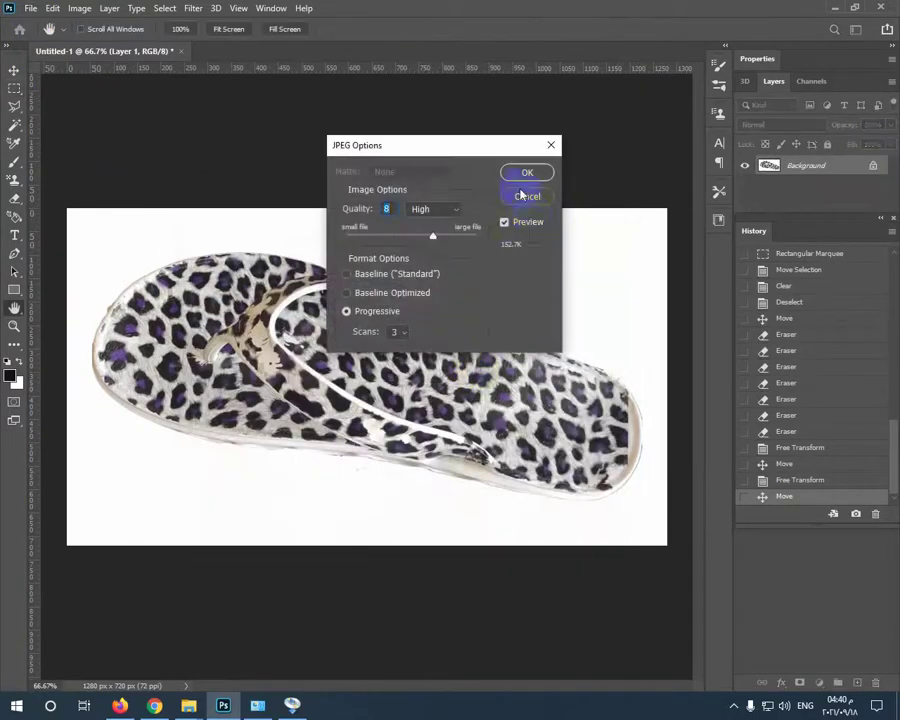
pyautogui.click(525, 173)
pyautogui.click(14, 70)
pyautogui.press('Delete')
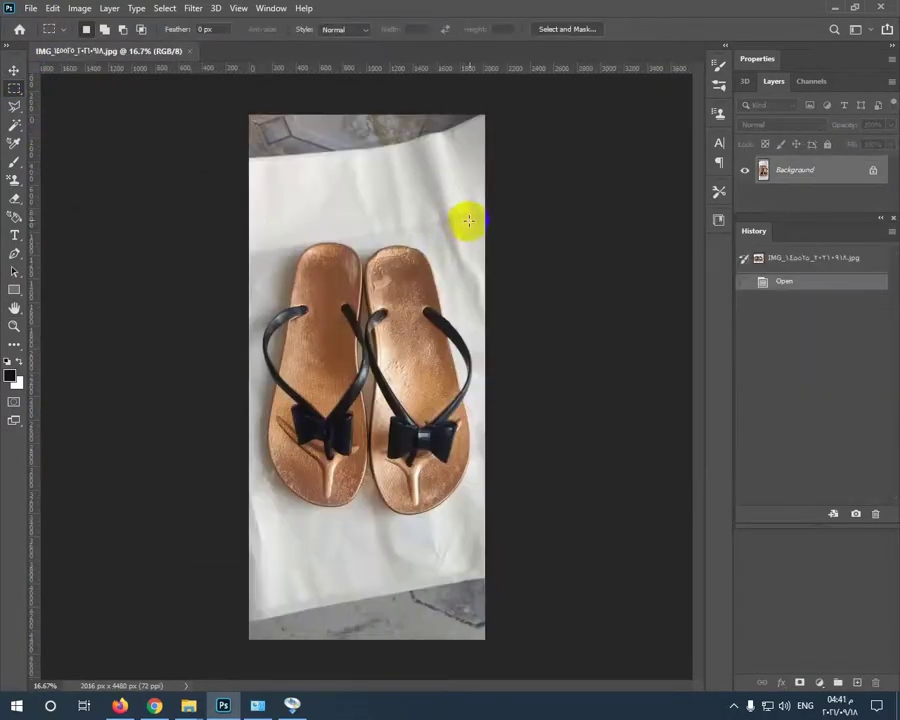
# Cut the rectangular area around the pair of copper slippers with black bows from its photo
pyautogui.moveTo(470, 218); pyautogui.dragTo(252, 520)
pyautogui.moveTo(344, 487); pyautogui.dragTo(350, 486)
pyautogui.hotkey('ctrl', 'x')
# Create a white 1280 x 720 px document from the recent preset and paste the copper slippers onto it
pyautogui.click(33, 9)
pyautogui.click(46, 23)
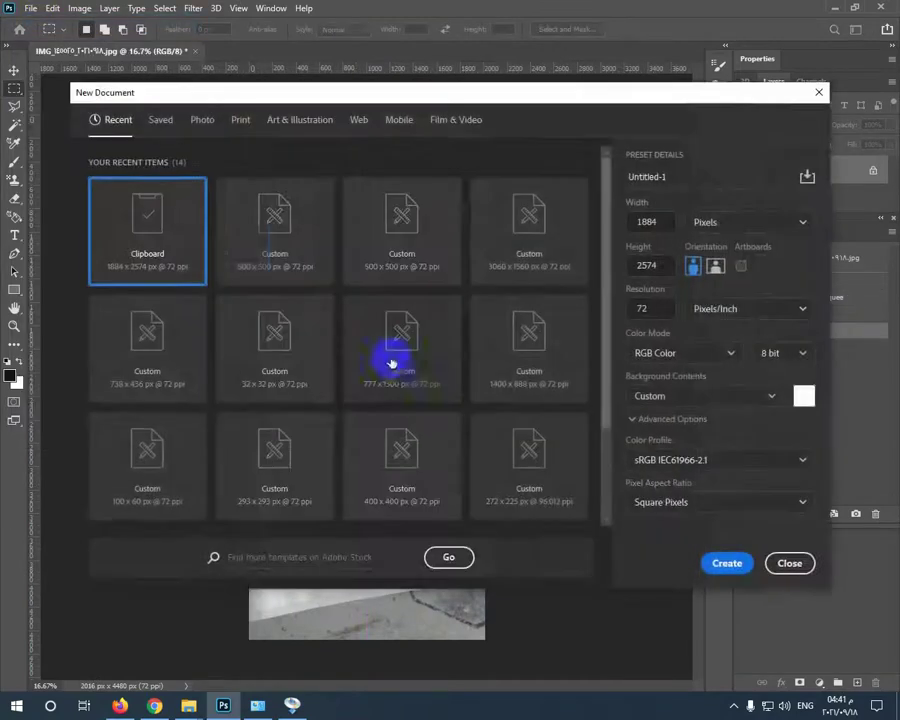
pyautogui.doubleClick(265, 248)
pyautogui.hotkey('ctrl', 'v')
# Scale the pasted copper slippers photo down to fit the canvas height and move it near the centre
pyautogui.click(14, 71)
pyautogui.moveTo(67, 208); pyautogui.dragTo(555, 638)
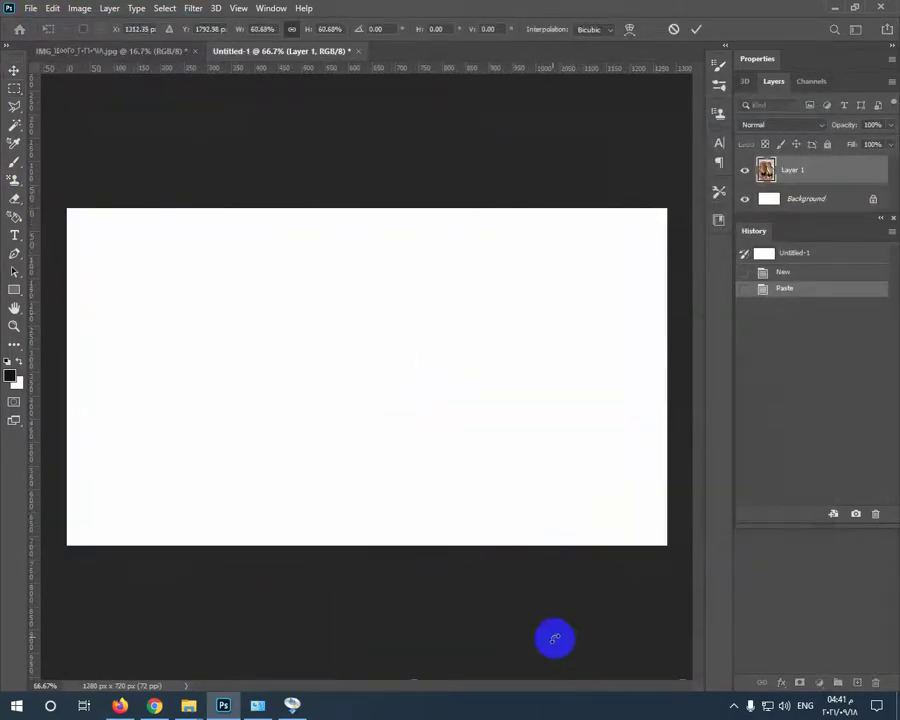
pyautogui.hotkey('ctrl', 'z')
pyautogui.moveTo(68, 208); pyautogui.dragTo(456, 481)
pyautogui.moveTo(349, 572); pyautogui.dragTo(516, 527)
pyautogui.moveTo(549, 612); pyautogui.dragTo(238, 208)
pyautogui.moveTo(422, 189); pyautogui.dragTo(395, 234)
pyautogui.press('Return')
pyautogui.moveTo(310, 346); pyautogui.dragTo(347, 310)
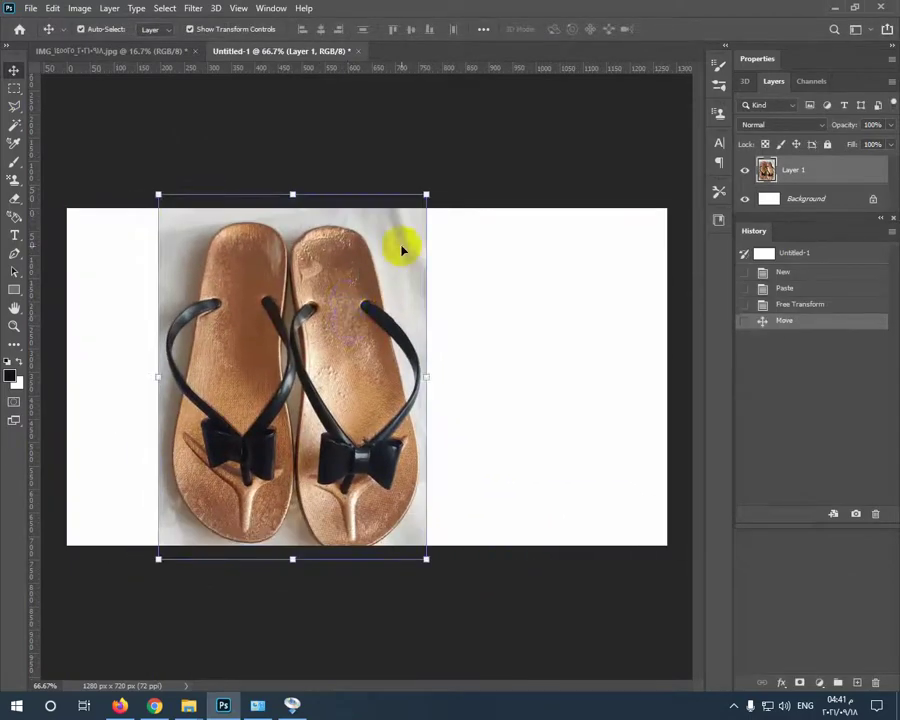
pyautogui.moveTo(426, 195); pyautogui.dragTo(401, 229)
pyautogui.moveTo(340, 358); pyautogui.dragTo(369, 349)
pyautogui.press('Return')
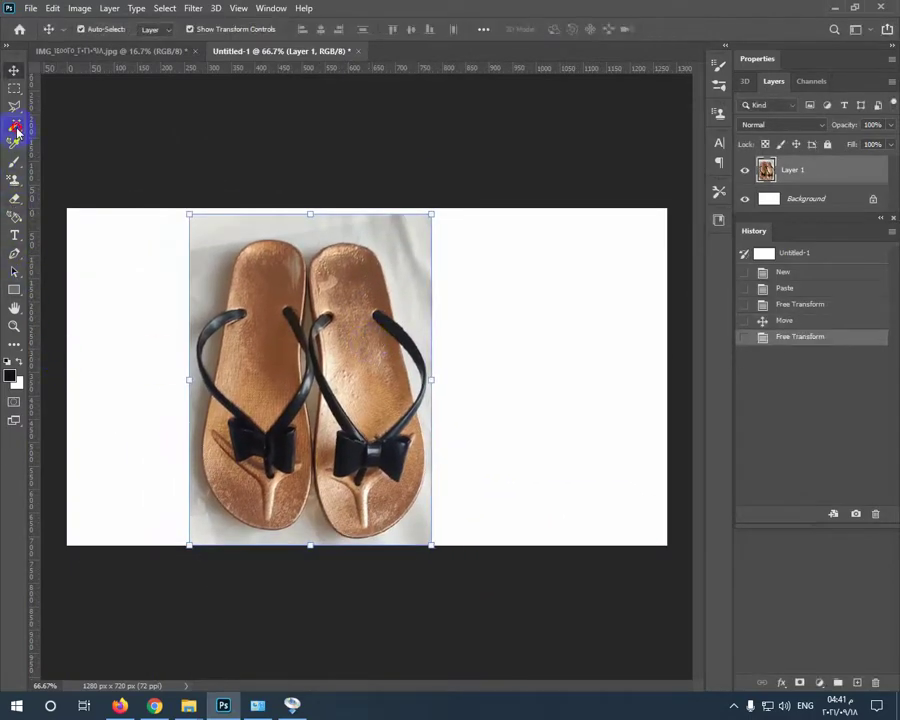
# Clear the light background above and on both outer sides of the copper slippers with the Magic Wand
pyautogui.click(16, 130)
pyautogui.click(211, 251)
pyautogui.press('Delete')
pyautogui.click(408, 243)
pyautogui.press('Delete')
pyautogui.click(203, 320)
pyautogui.press('Delete')
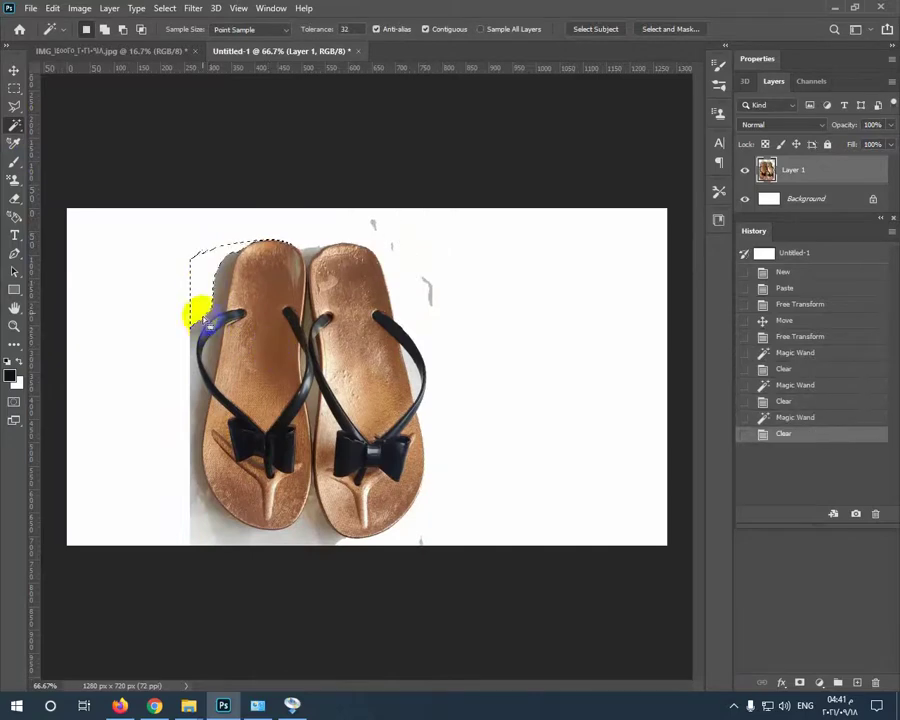
pyautogui.click(202, 297)
pyautogui.press('Delete')
# Clear the remaining background between the slippers, inside the left strap and along the left slipper's outer side with the Magic Wand
pyautogui.click(301, 297)
pyautogui.press('Delete')
pyautogui.click(314, 392)
pyautogui.press('Delete')
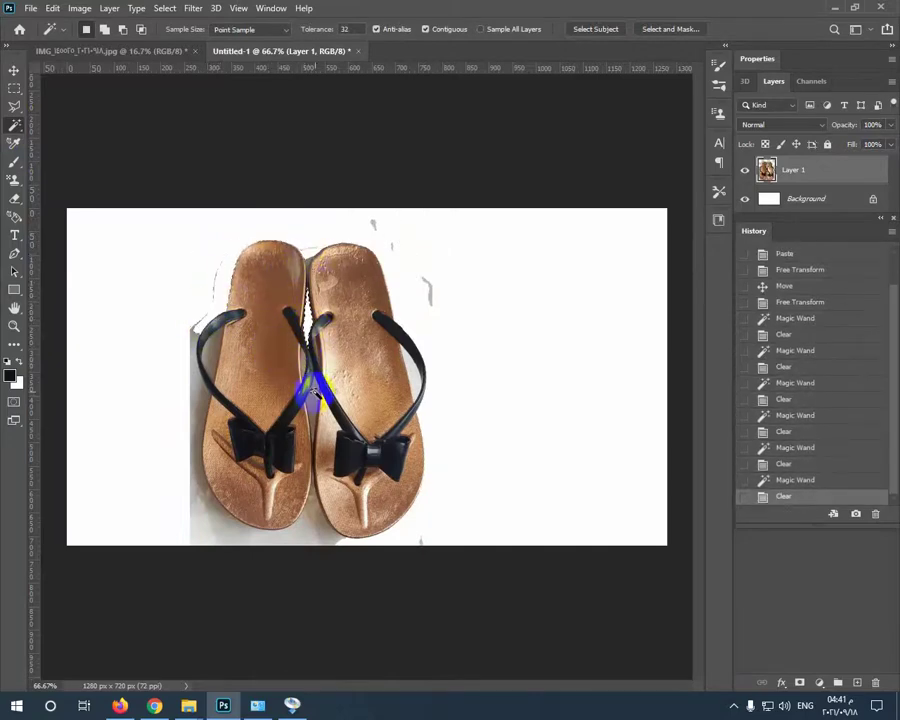
pyautogui.click(314, 352)
pyautogui.press('Delete')
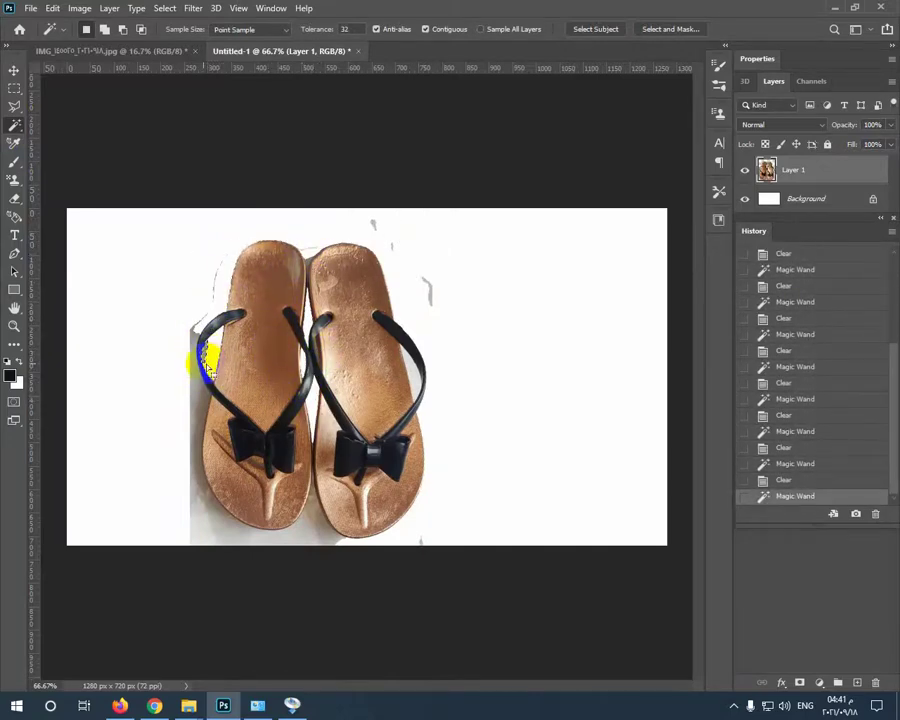
pyautogui.click(195, 405)
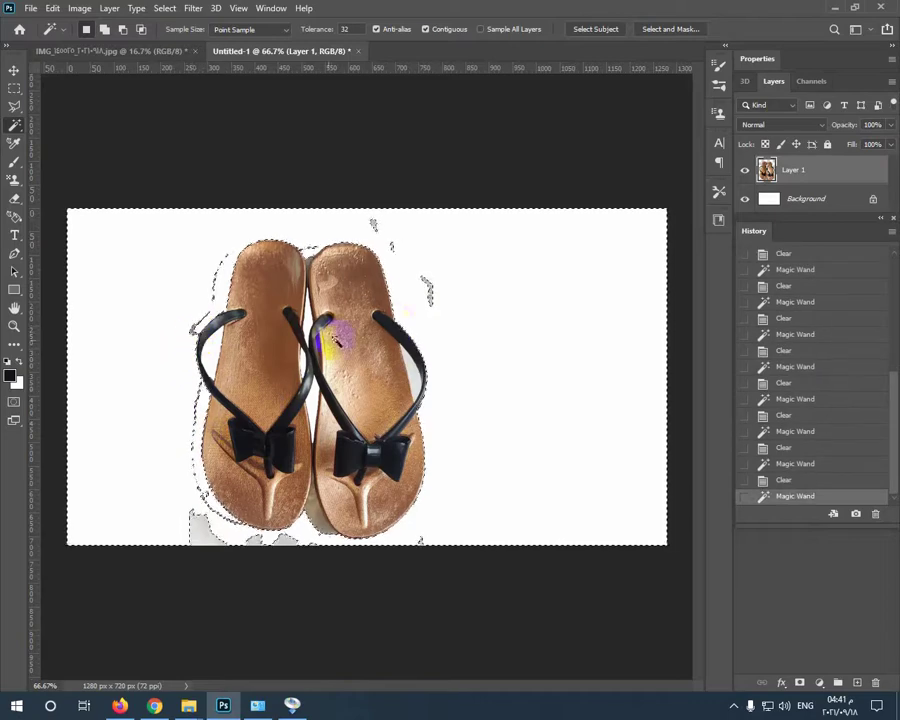
pyautogui.click(14, 89)
pyautogui.hotkey('ctrl', 'd')
# Erase the background remnants along the left slipper's outer edge and around its lower outer corner
pyautogui.click(15, 216)
pyautogui.click(161, 405)
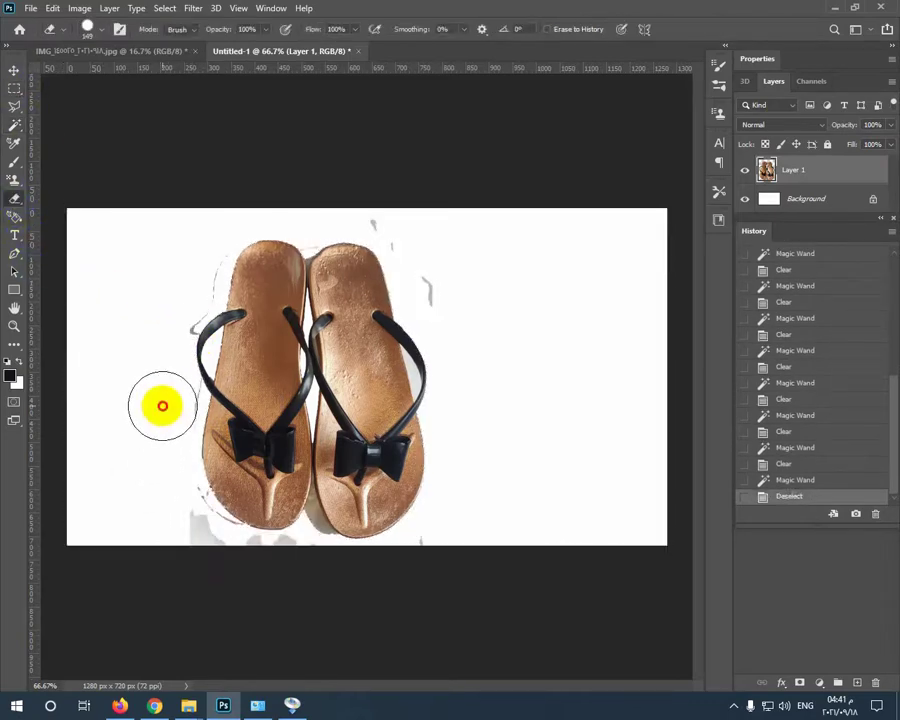
pyautogui.click(168, 392)
pyautogui.click(170, 428)
pyautogui.click(174, 471)
pyautogui.click(183, 511)
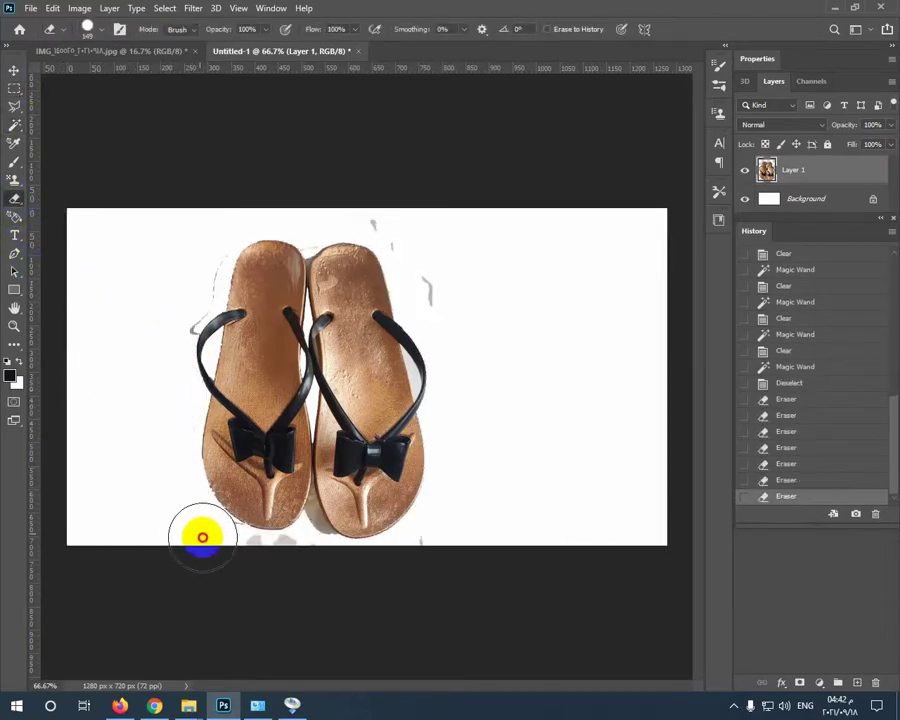
pyautogui.click(202, 537)
pyautogui.click(181, 510)
pyautogui.click(178, 501)
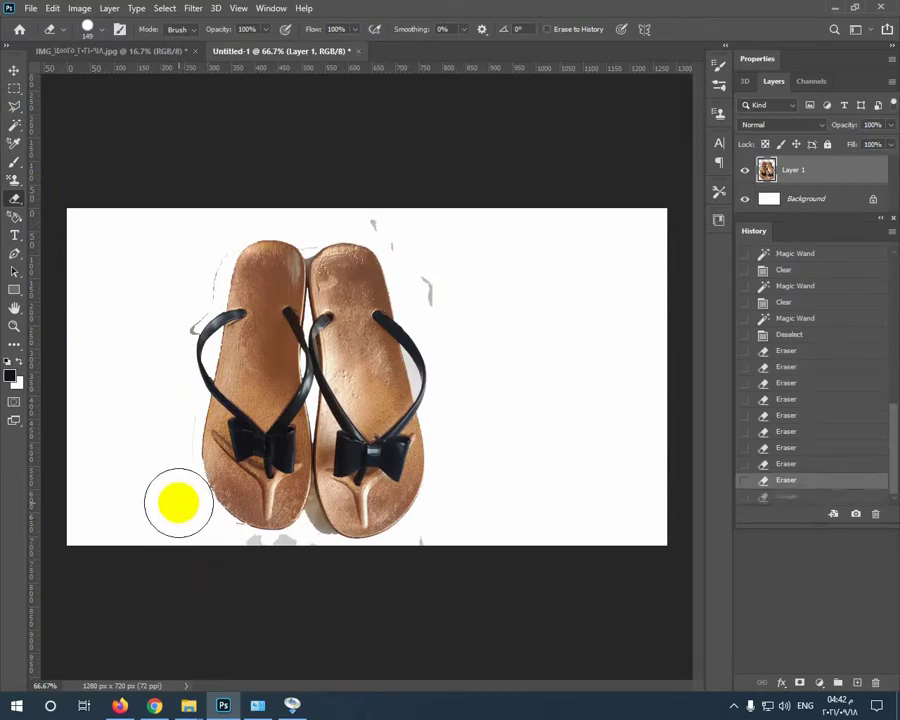
# Erase the leftover grey specks below, above and to the right of the slippers
pyautogui.click(217, 550)
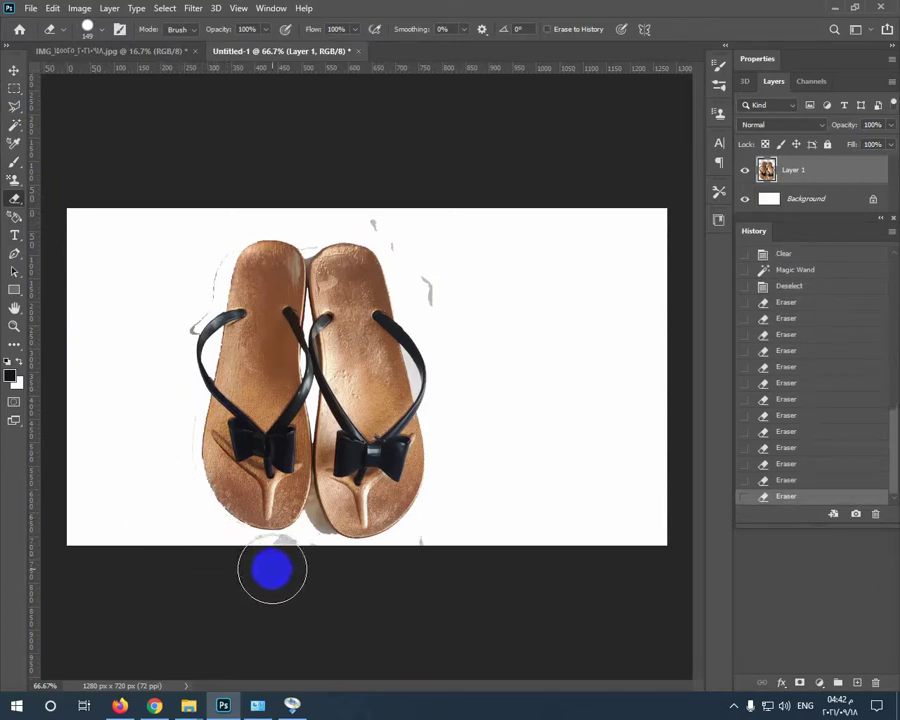
pyautogui.click(434, 258)
pyautogui.click(330, 205)
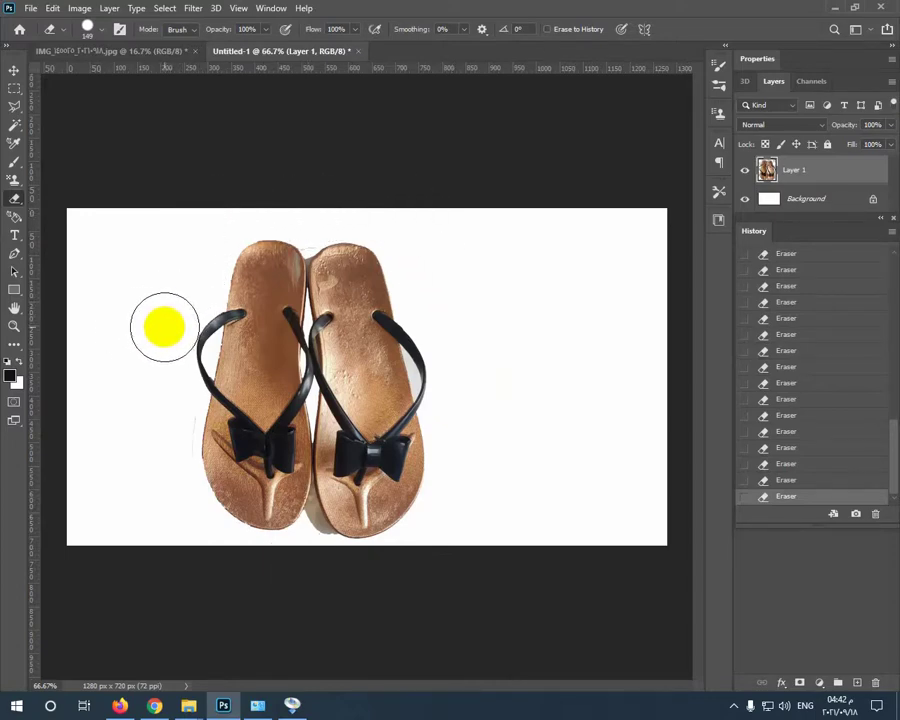
# Try to clear the grey area between the slippers' heel ends with the Magic Wand
pyautogui.click(60, 152)
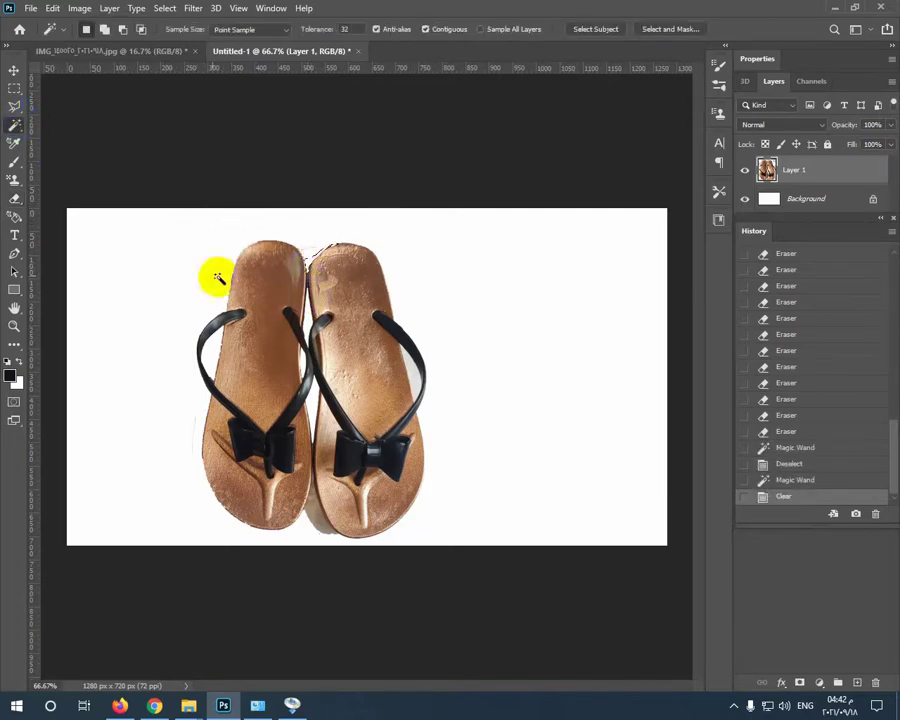
pyautogui.click(14, 88)
pyautogui.click(125, 235)
pyautogui.hotkey('ctrl', 'z')
pyautogui.hotkey('ctrl', 'z')
pyautogui.click(72, 201)
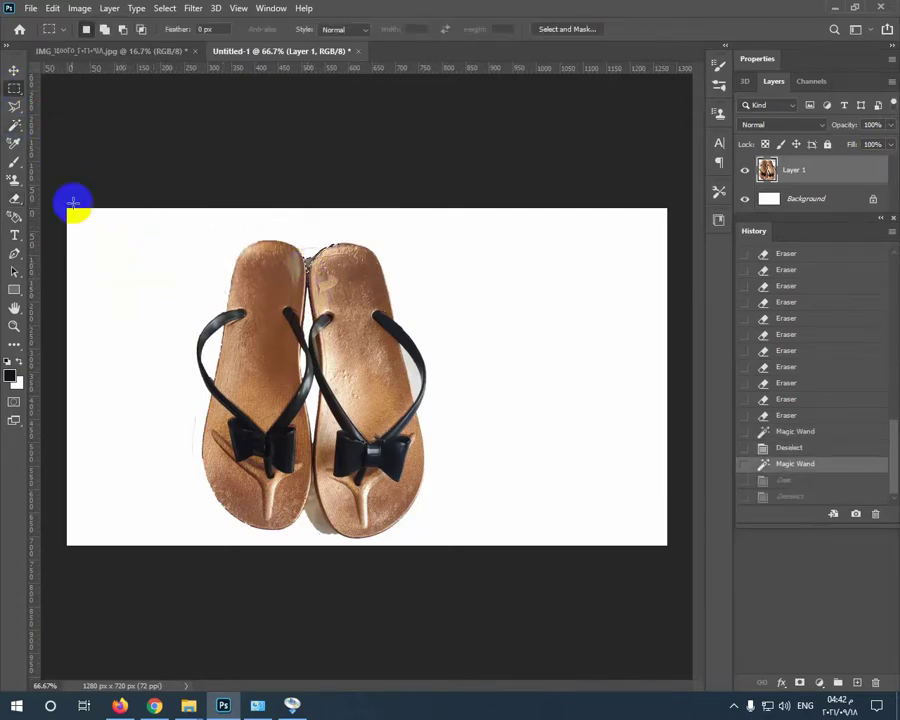
# Trace a Pen path around the grey gap and stray line between the two heel ends
pyautogui.click(15, 326)
pyautogui.moveTo(262, 352); pyautogui.dragTo(334, 346)
pyautogui.moveTo(443, 205); pyautogui.dragTo(395, 430)
pyautogui.moveTo(402, 205); pyautogui.dragTo(402, 517)
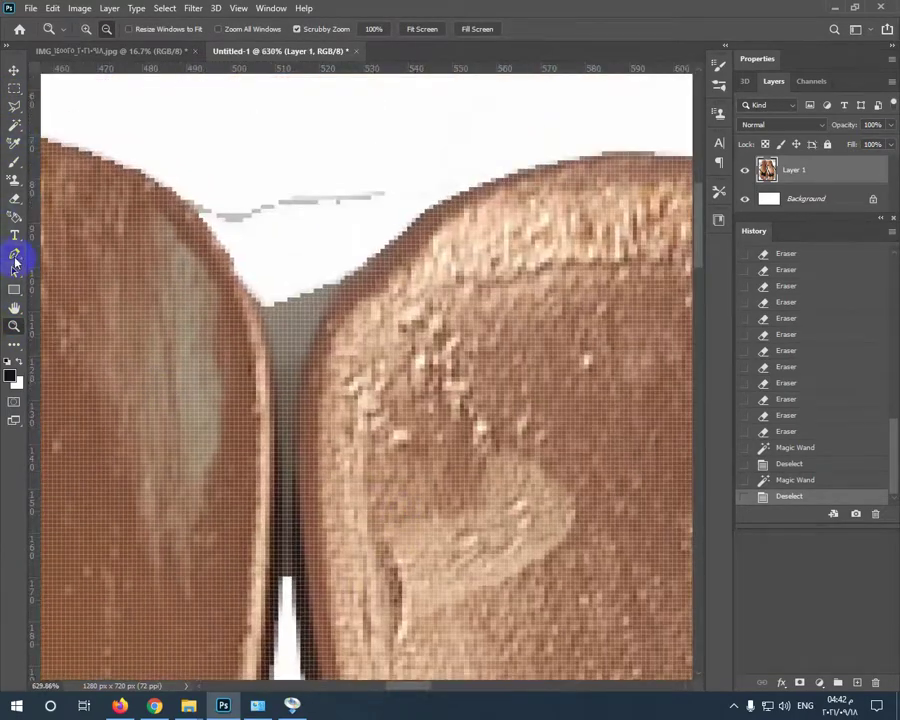
pyautogui.click(14, 254)
pyautogui.click(209, 231)
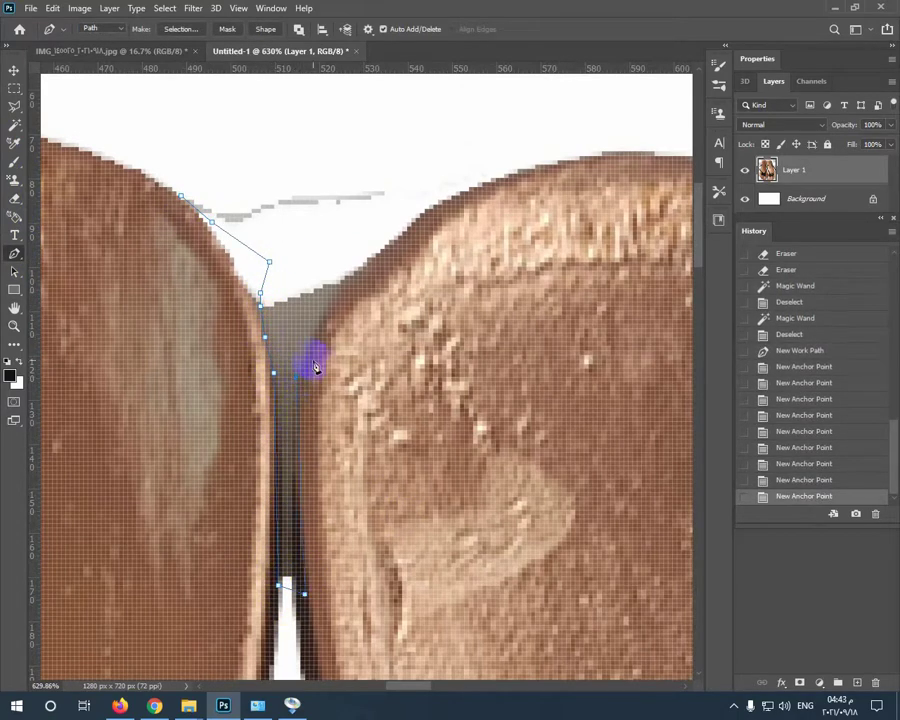
pyautogui.click(371, 249)
pyautogui.click(410, 178)
pyautogui.click(340, 143)
pyautogui.click(216, 163)
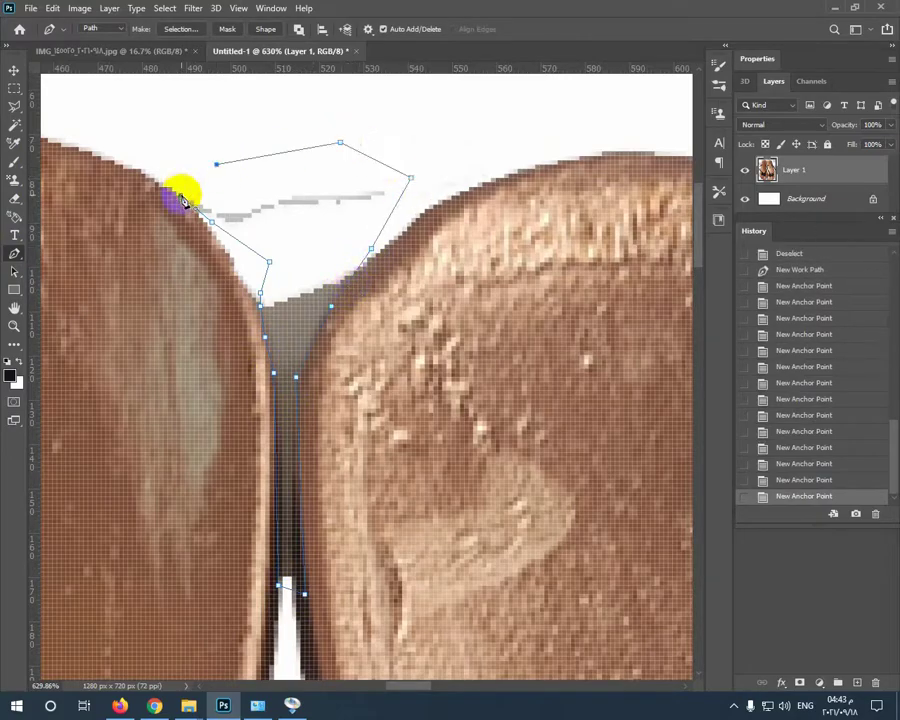
# Convert the heel-gap path into a selection, clear it from Layer 1 and deselect
pyautogui.hotkey('ctrl', 'Return')
pyautogui.press('Delete')
pyautogui.click(14, 88)
pyautogui.click(300, 420)
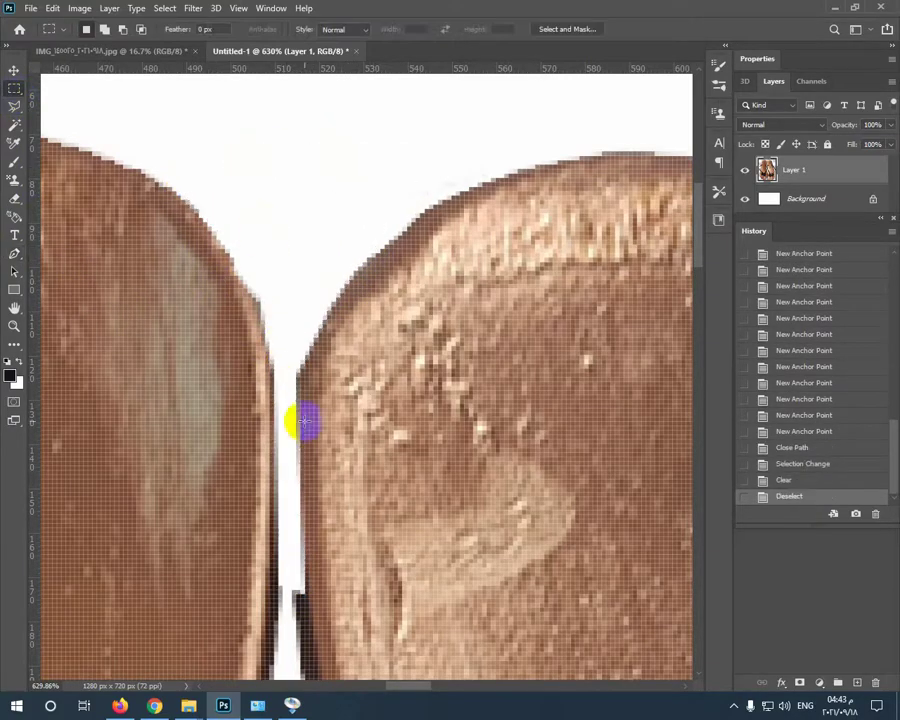
# Try to select the grey gap between the slippers' toe ends with the Magic Wand
pyautogui.moveTo(300, 420); pyautogui.dragTo(446, 453)
pyautogui.click(14, 124)
pyautogui.click(311, 365)
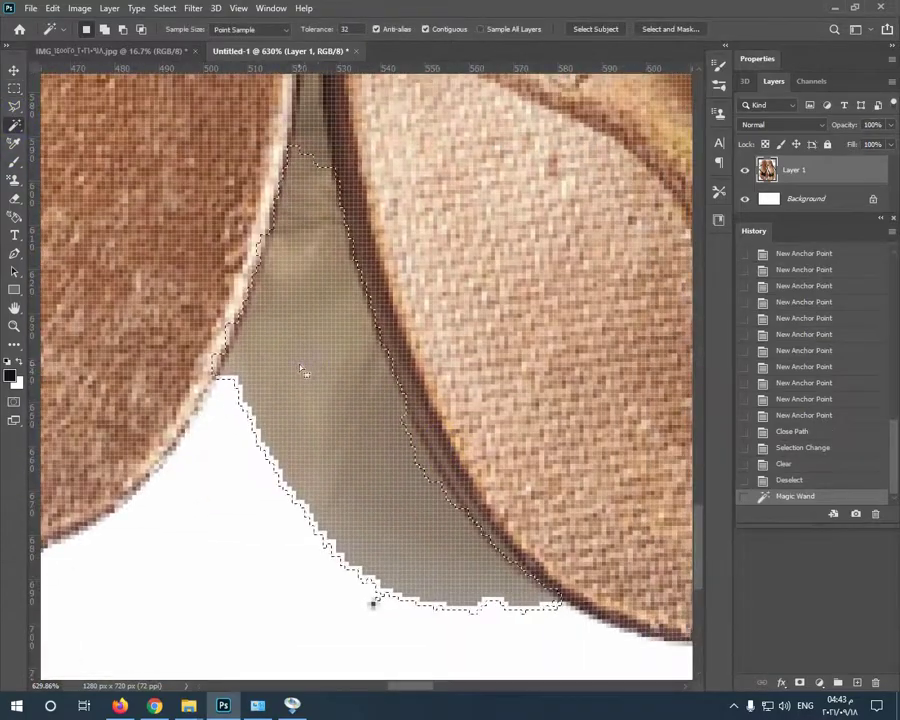
pyautogui.click(305, 368)
pyautogui.click(316, 374)
pyautogui.click(328, 379)
# Start a Pen path along the left slipper's outer edge, from below the strap down past the bow
pyautogui.moveTo(330, 382); pyautogui.dragTo(465, 400)
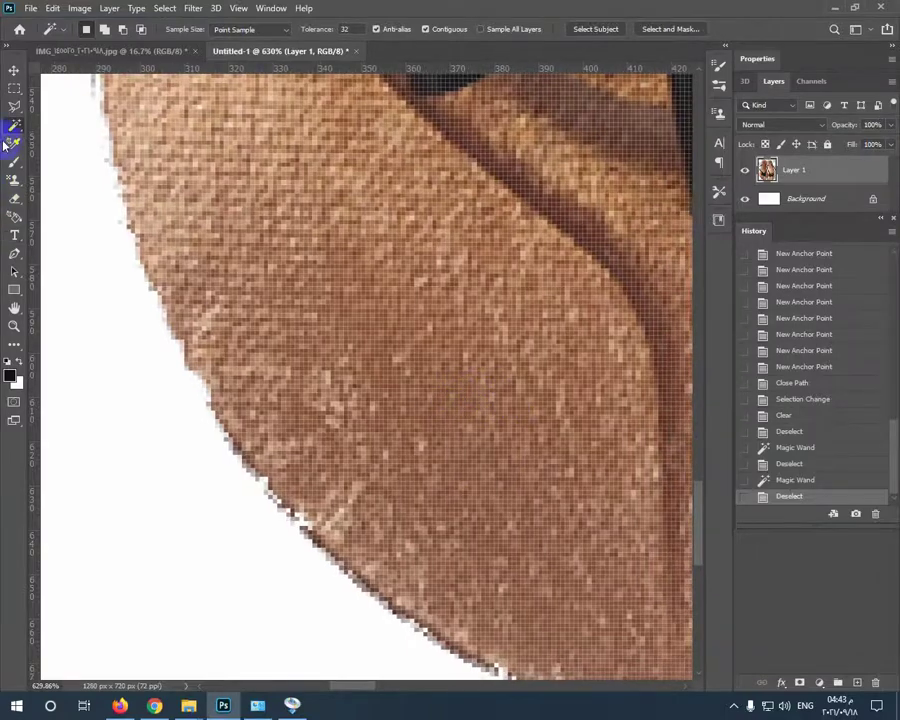
pyautogui.click(15, 256)
pyautogui.moveTo(95, 102); pyautogui.dragTo(209, 317)
pyautogui.moveTo(240, 171); pyautogui.dragTo(309, 466)
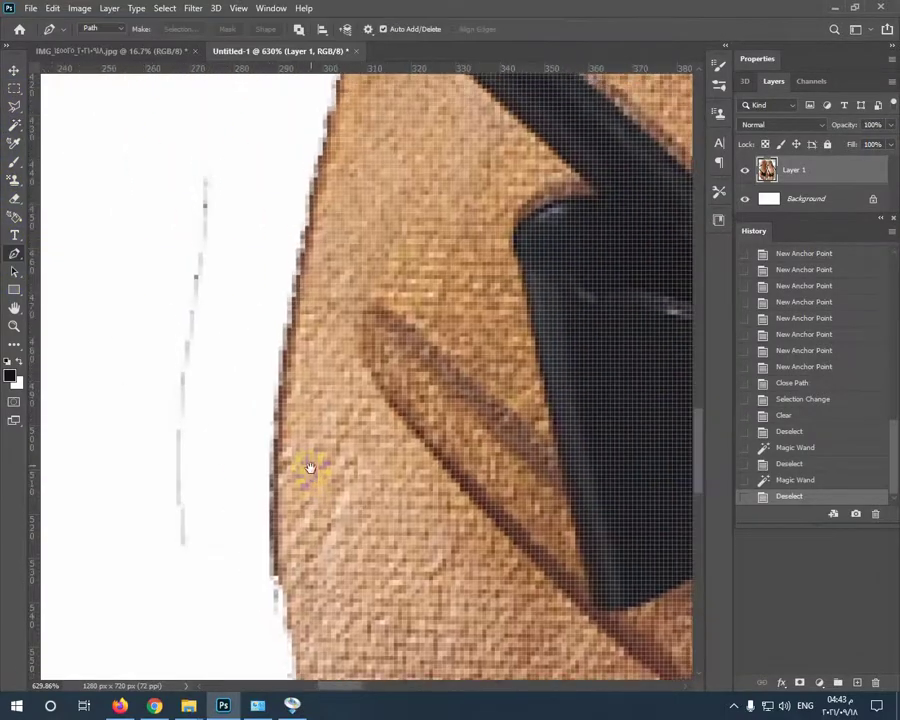
pyautogui.moveTo(319, 160); pyautogui.dragTo(337, 403)
pyautogui.click(329, 364)
pyautogui.click(307, 455)
pyautogui.moveTo(342, 578); pyautogui.dragTo(361, 257)
pyautogui.click(299, 435)
pyautogui.click(308, 509)
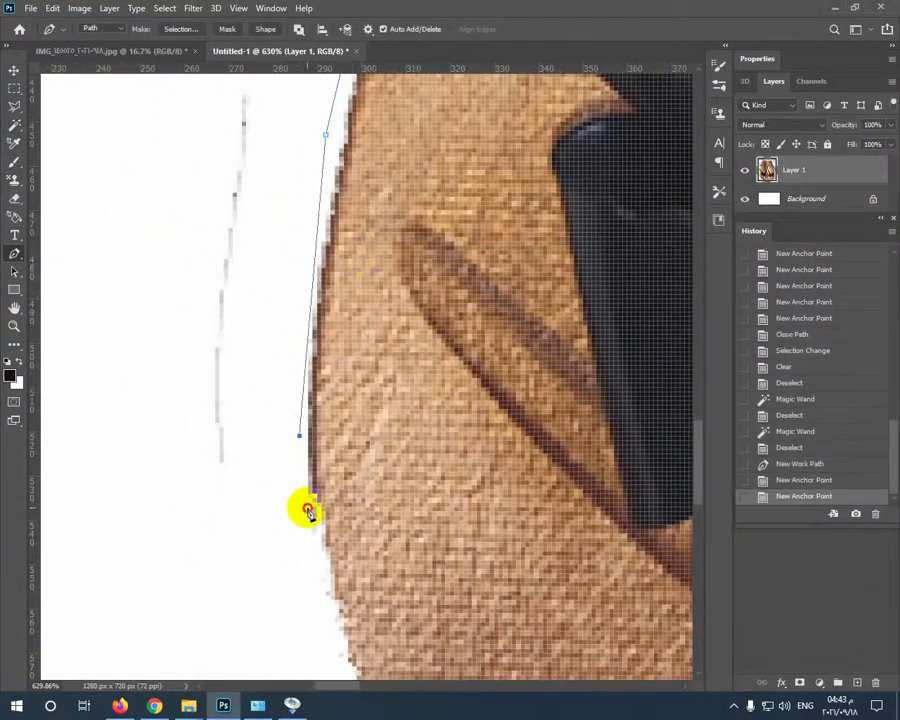
pyautogui.click(316, 501)
pyautogui.click(316, 524)
# Continue the Pen path down the left slipper's outer edge along the upper part of the toe curve
pyautogui.moveTo(328, 564); pyautogui.dragTo(300, 333)
pyautogui.click(311, 386)
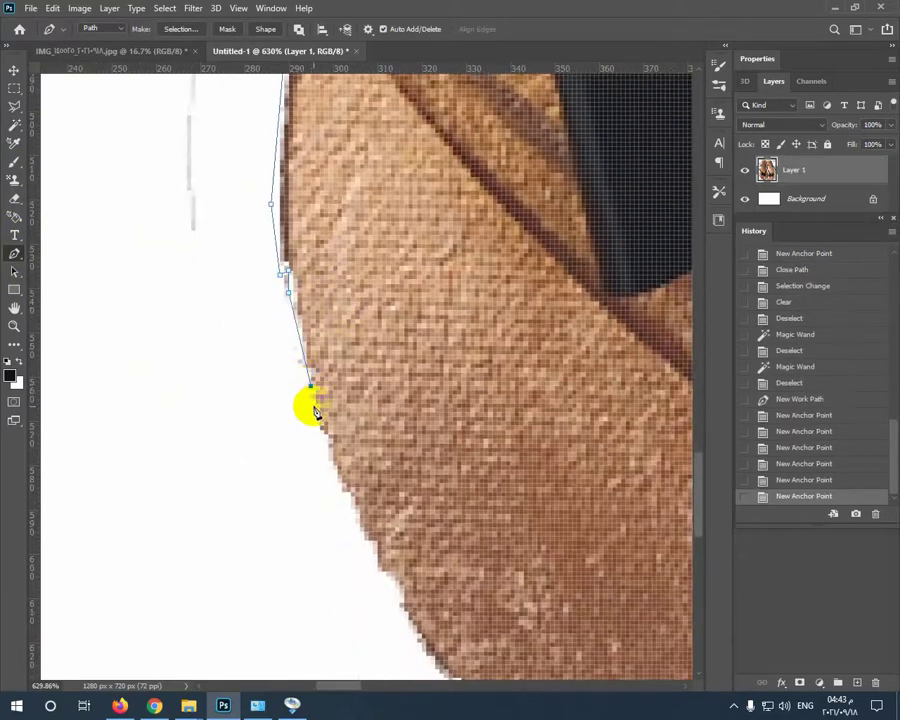
pyautogui.click(338, 470)
pyautogui.moveTo(391, 442); pyautogui.dragTo(340, 210)
pyautogui.click(318, 313)
pyautogui.click(349, 372)
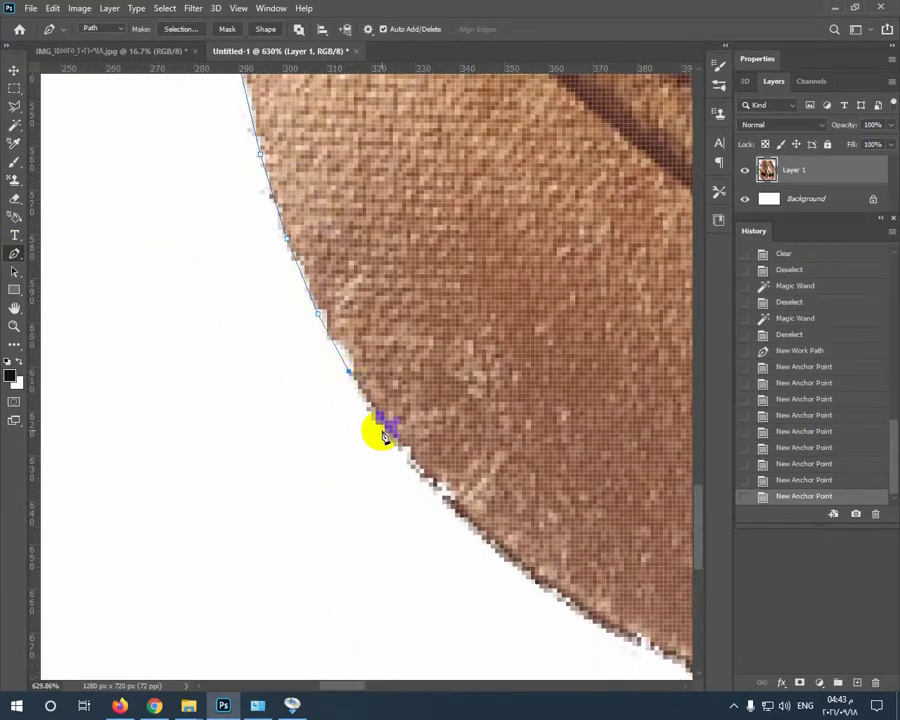
pyautogui.click(406, 458)
pyautogui.moveTo(466, 455); pyautogui.dragTo(293, 137)
# Close the Pen path through the white area beyond the stray grey line left of the slipper
pyautogui.click(295, 300)
pyautogui.click(167, 263)
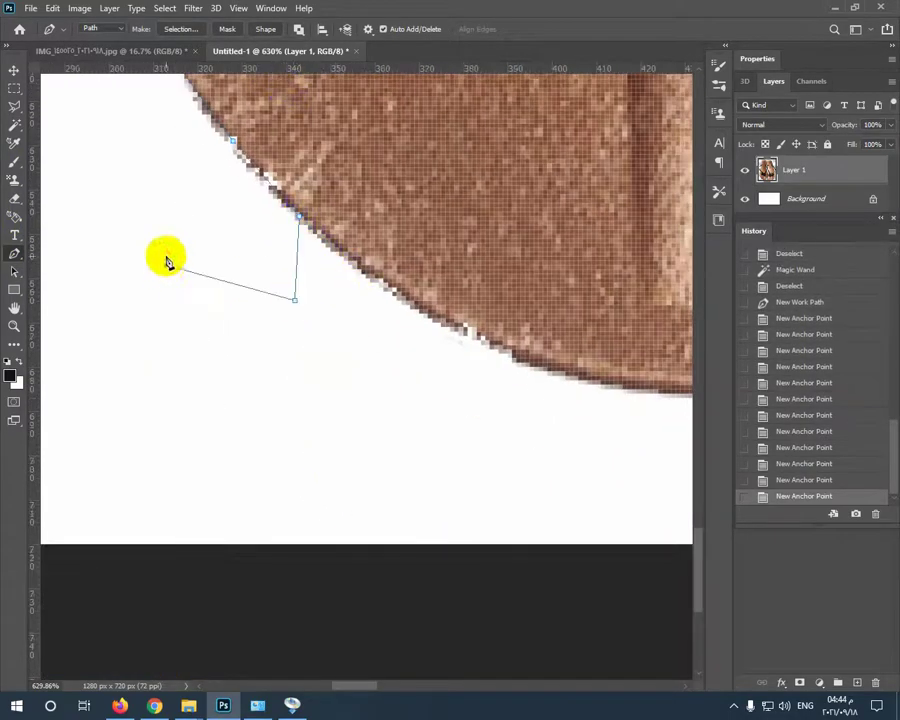
pyautogui.moveTo(168, 262); pyautogui.dragTo(427, 560)
pyautogui.click(229, 253)
pyautogui.click(241, 151)
pyautogui.moveTo(262, 134); pyautogui.dragTo(276, 341)
pyautogui.click(202, 151)
pyautogui.moveTo(224, 101); pyautogui.dragTo(273, 317)
pyautogui.click(234, 170)
pyautogui.moveTo(305, 95); pyautogui.dragTo(295, 273)
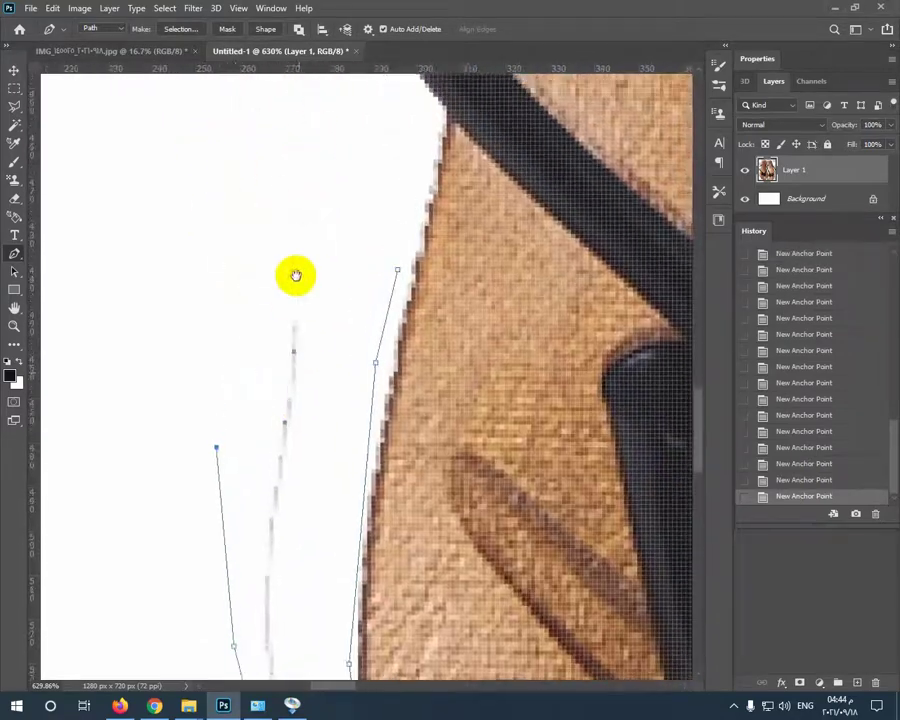
pyautogui.click(295, 273)
pyautogui.click(398, 273)
pyautogui.press('Left')
# Convert the outer-edge path into a selection, clear its contents and deselect
pyautogui.hotkey('ctrl', 'Return')
pyautogui.press('Delete')
pyautogui.click(14, 88)
pyautogui.click(179, 239)
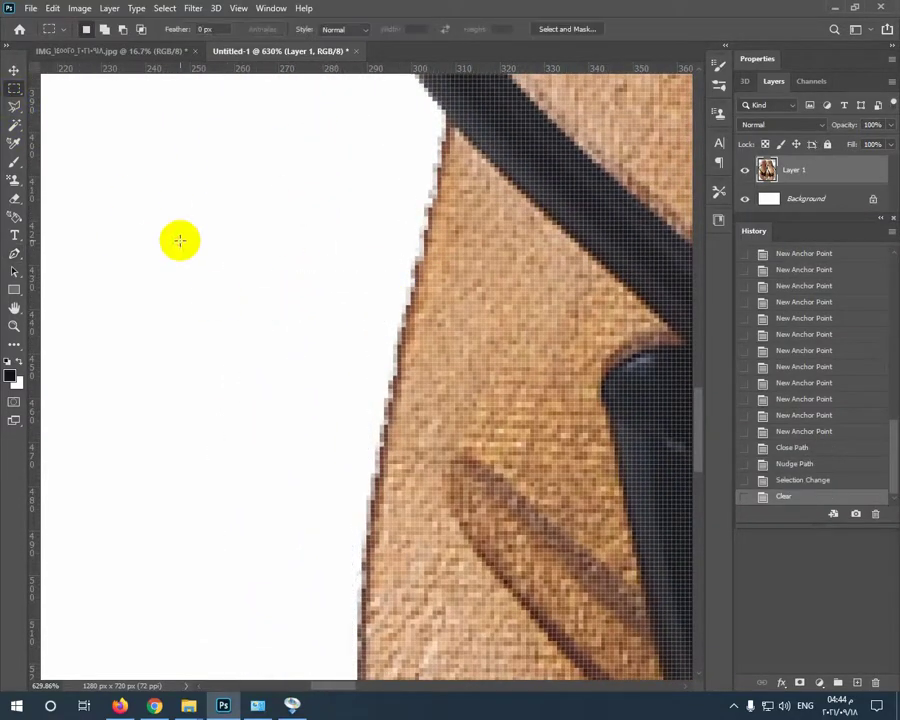
# Set the Eraser size to 59 px and erase the rough pixels along the left slipper's lower outer edge
pyautogui.moveTo(470, 605); pyautogui.dragTo(219, 188)
pyautogui.moveTo(378, 414); pyautogui.dragTo(498, 291)
pyautogui.click(14, 198)
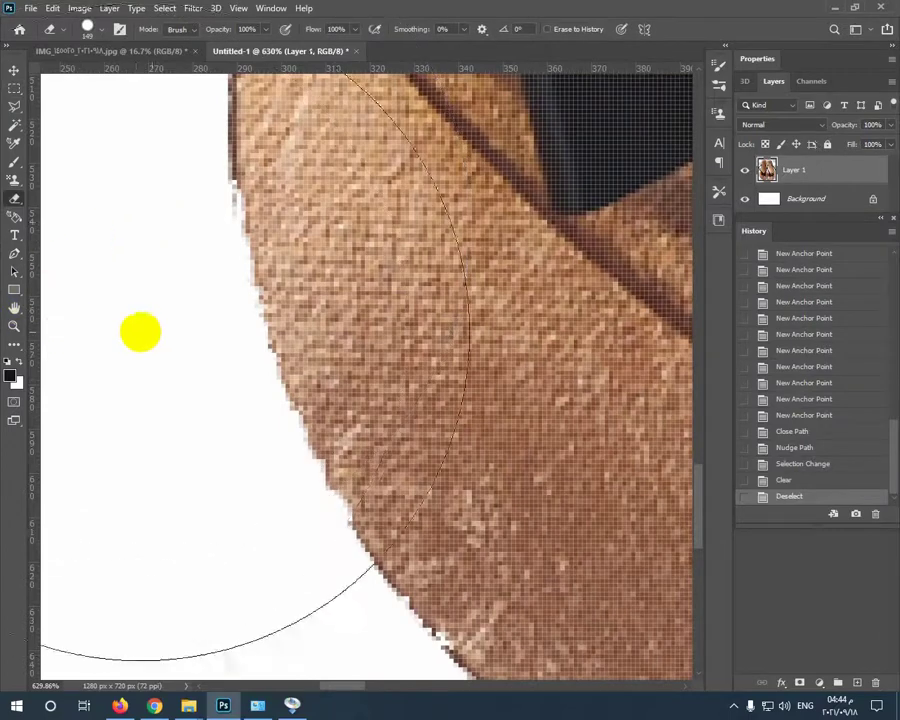
pyautogui.rightClick(140, 332)
pyautogui.moveTo(289, 366)
pyautogui.mouseDown()
pyautogui.moveTo(277, 366)
pyautogui.moveTo(242, 195)
pyautogui.mouseUp()
pyautogui.click(117, 253)
pyautogui.click(112, 225)
pyautogui.click(109, 203)
pyautogui.click(107, 182)
pyautogui.click(107, 163)
pyautogui.click(140, 358)
pyautogui.click(169, 335)
pyautogui.click(166, 341)
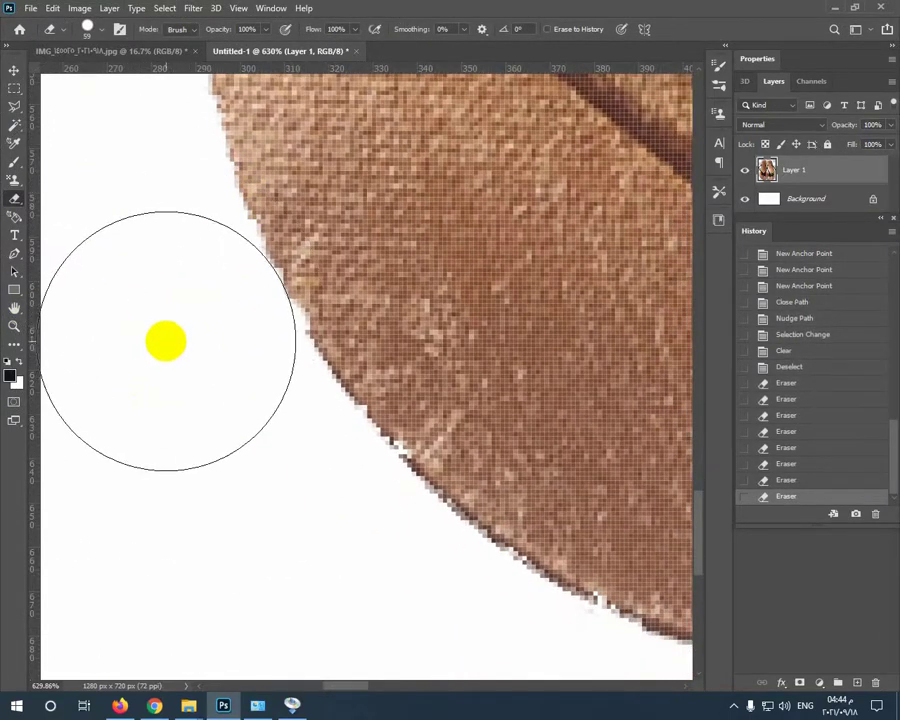
# Erase the stray pixels along the left slipper's toe curve with the same Eraser
pyautogui.click(186, 386)
pyautogui.moveTo(223, 480); pyautogui.dragTo(153, 335)
pyautogui.click(237, 402)
pyautogui.click(258, 418)
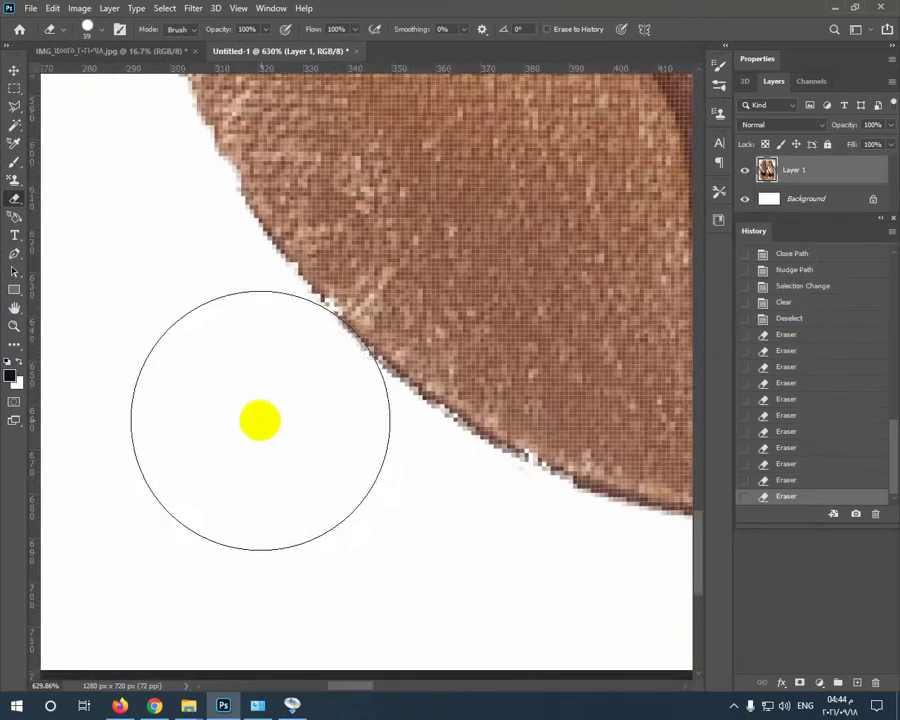
pyautogui.click(240, 414)
pyautogui.click(239, 405)
pyautogui.click(236, 401)
pyautogui.click(231, 394)
pyautogui.click(233, 395)
pyautogui.moveTo(313, 462); pyautogui.dragTo(167, 367)
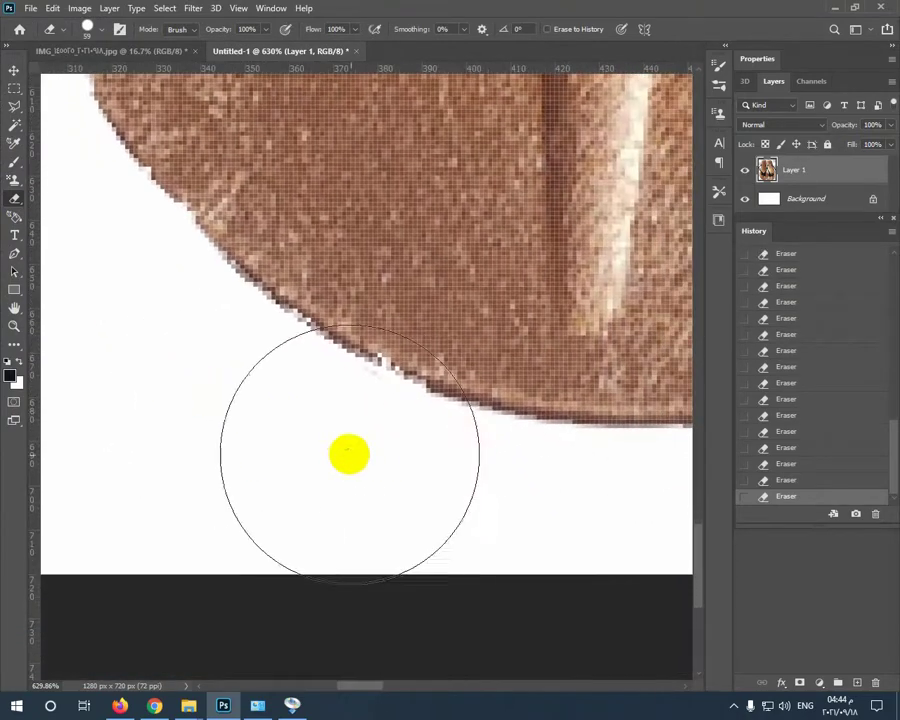
# Start a Pen path down the left slipper's inner edge beside the grey gap between the toe ends
pyautogui.hscroll(8, 349, 440)
pyautogui.scroll(2, 380, 480)
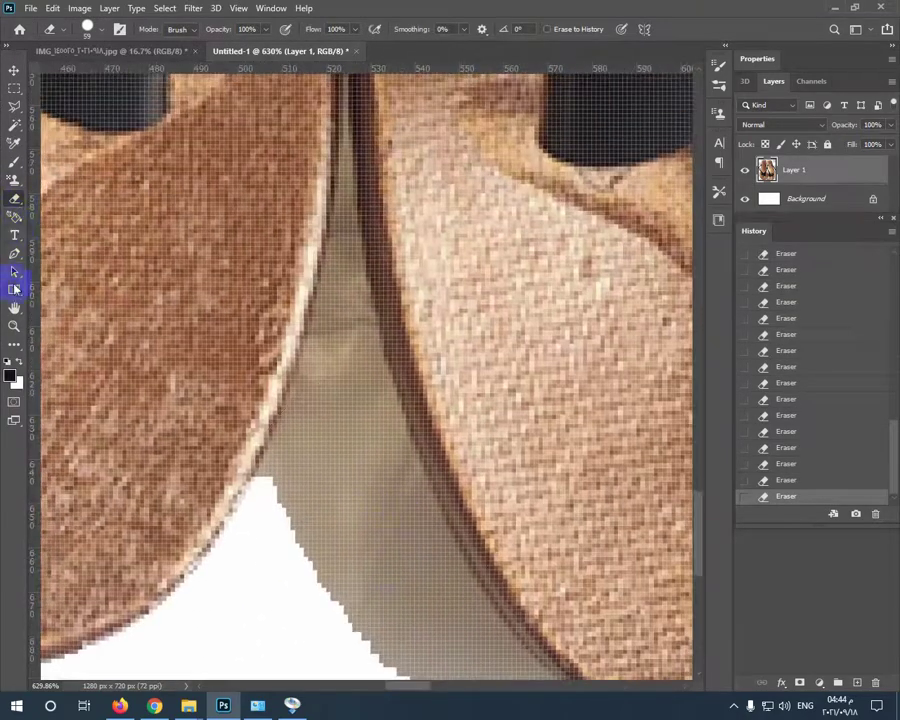
pyautogui.click(14, 253)
pyautogui.scroll(3, 302, 425)
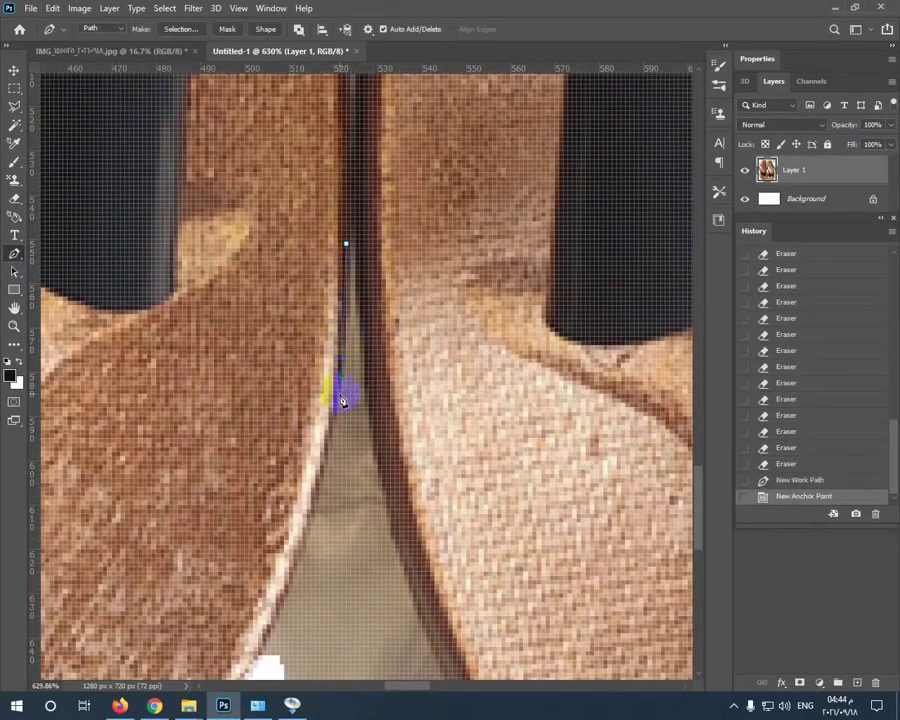
pyautogui.click(312, 519)
pyautogui.scroll(-3, 330, 490)
pyautogui.hscroll(-1, 330, 490)
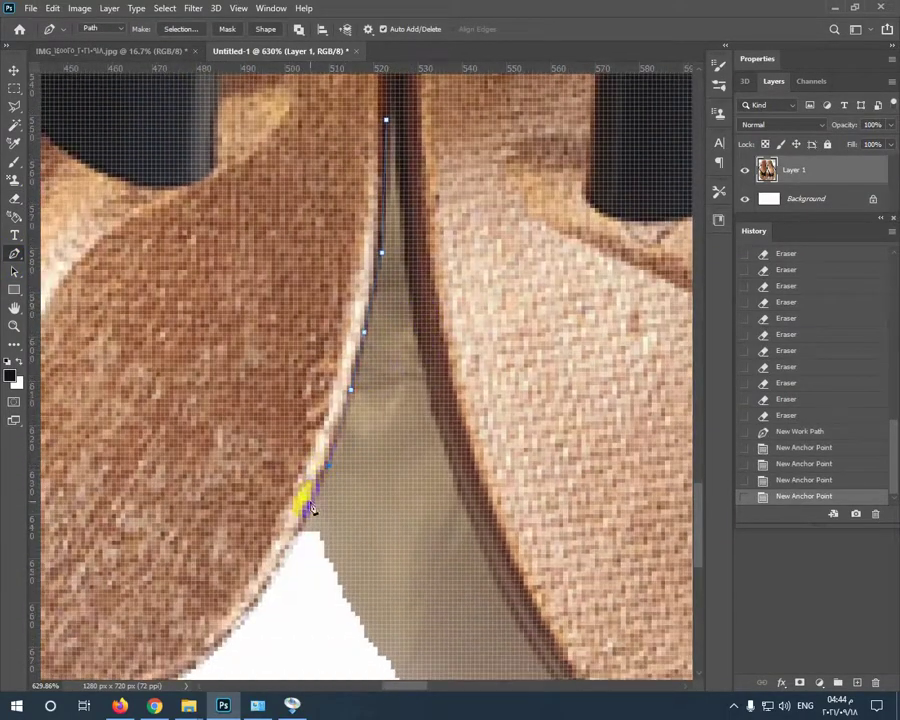
pyautogui.click(323, 585)
# Carry the Pen path through the white area beneath the grey gap to the right slipper's toe edge
pyautogui.moveTo(435, 665); pyautogui.dragTo(372, 466)
pyautogui.click(370, 517)
pyautogui.moveTo(494, 530); pyautogui.dragTo(527, 525)
pyautogui.moveTo(574, 503); pyautogui.dragTo(575, 493)
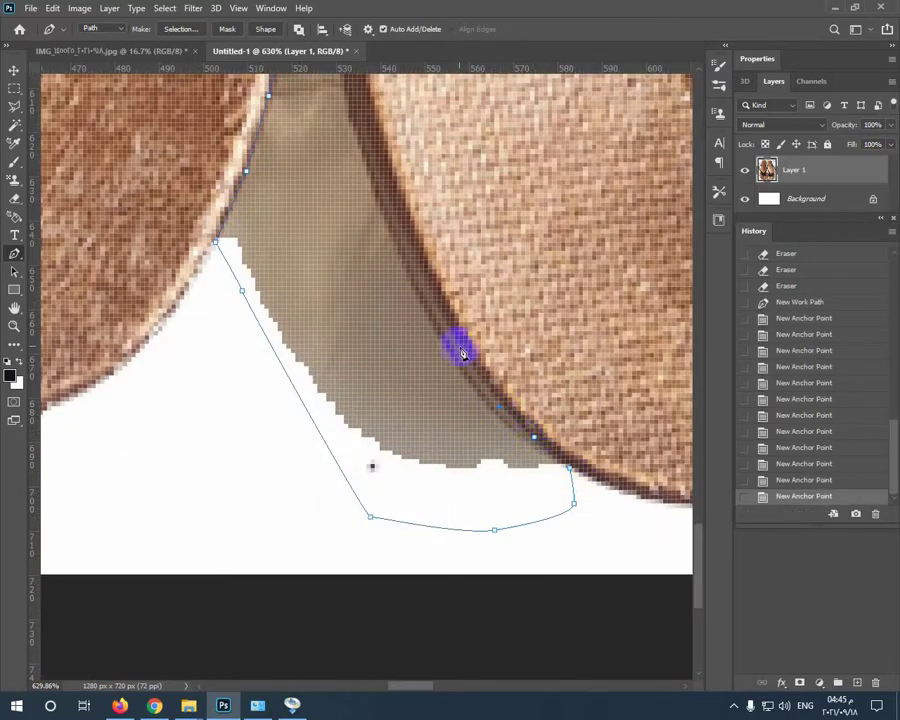
# Continue the Pen path up the right slipper's inner edge and close it through the white gap between the slippers
pyautogui.moveTo(371, 134); pyautogui.dragTo(437, 325)
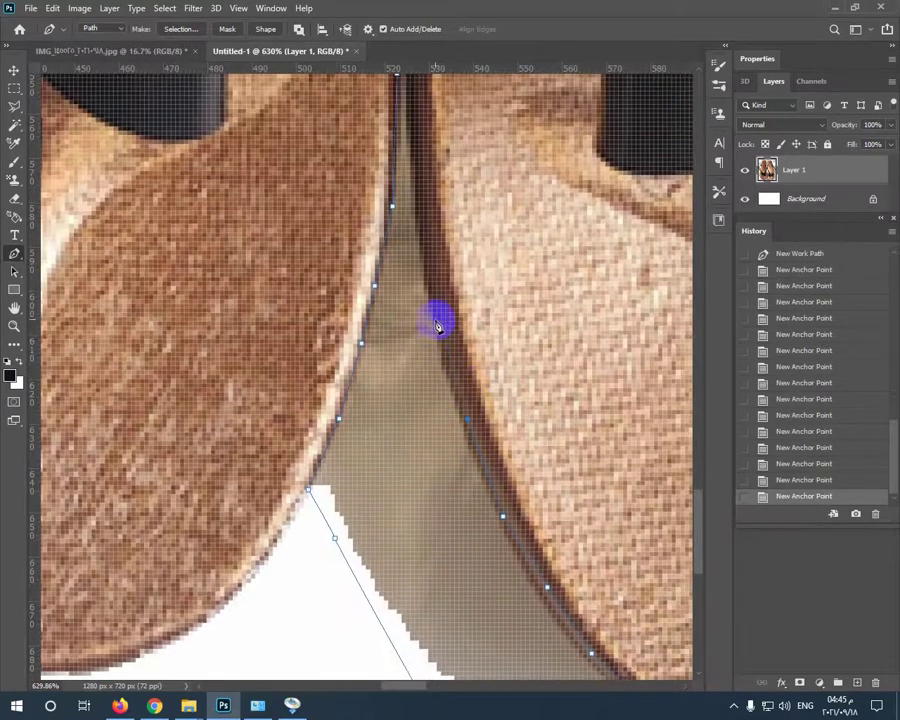
pyautogui.scroll(4, 430, 250)
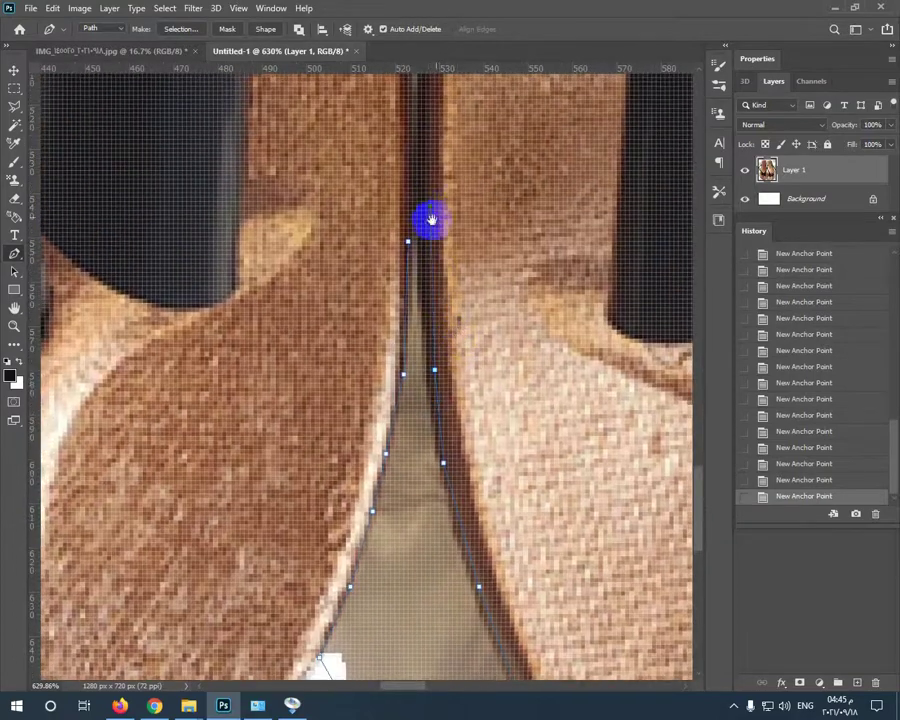
pyautogui.moveTo(431, 219); pyautogui.dragTo(460, 410)
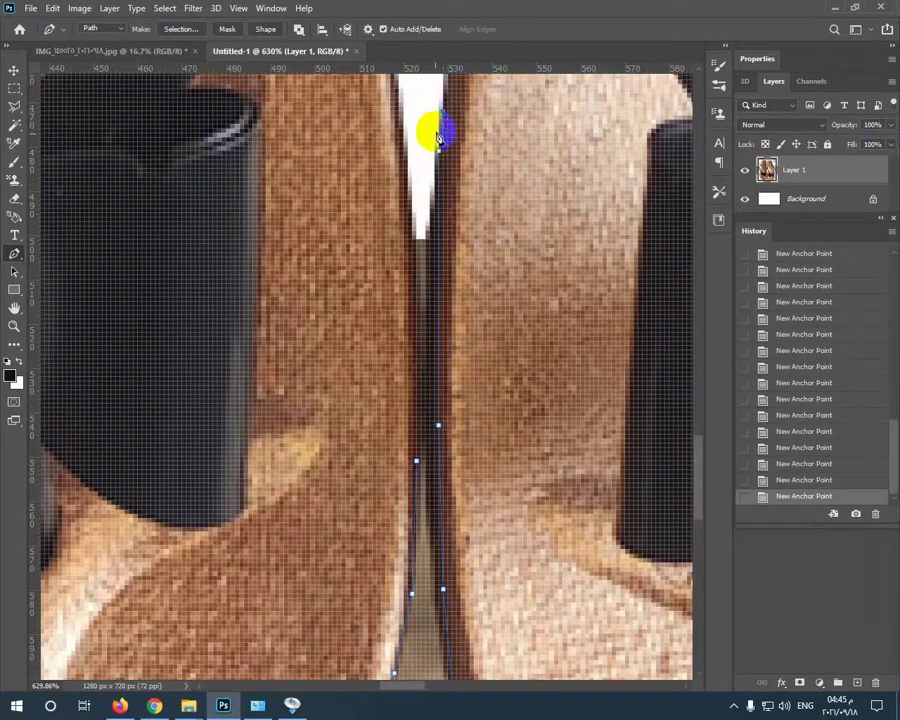
pyautogui.moveTo(437, 135); pyautogui.dragTo(393, 243)
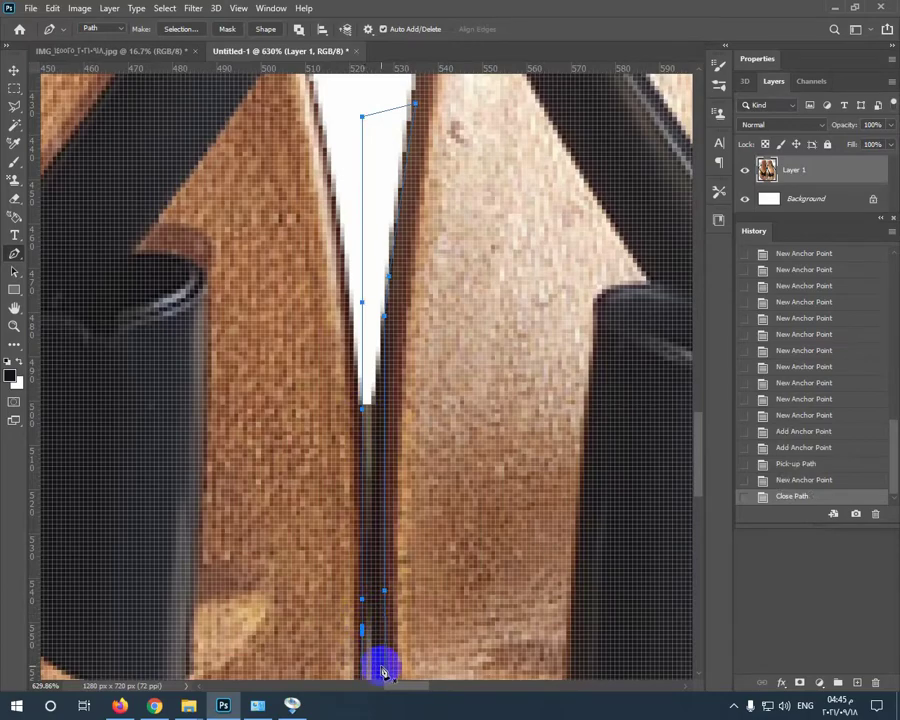
# Turn the closed path into a selection, clear the grey gap between the brown slippers and deselect
pyautogui.press('Delete')
pyautogui.click(14, 88)
pyautogui.click(289, 223)
pyautogui.moveTo(475, 394); pyautogui.dragTo(285, 130)
pyautogui.click(14, 327)
pyautogui.moveTo(396, 391); pyautogui.dragTo(279, 376)
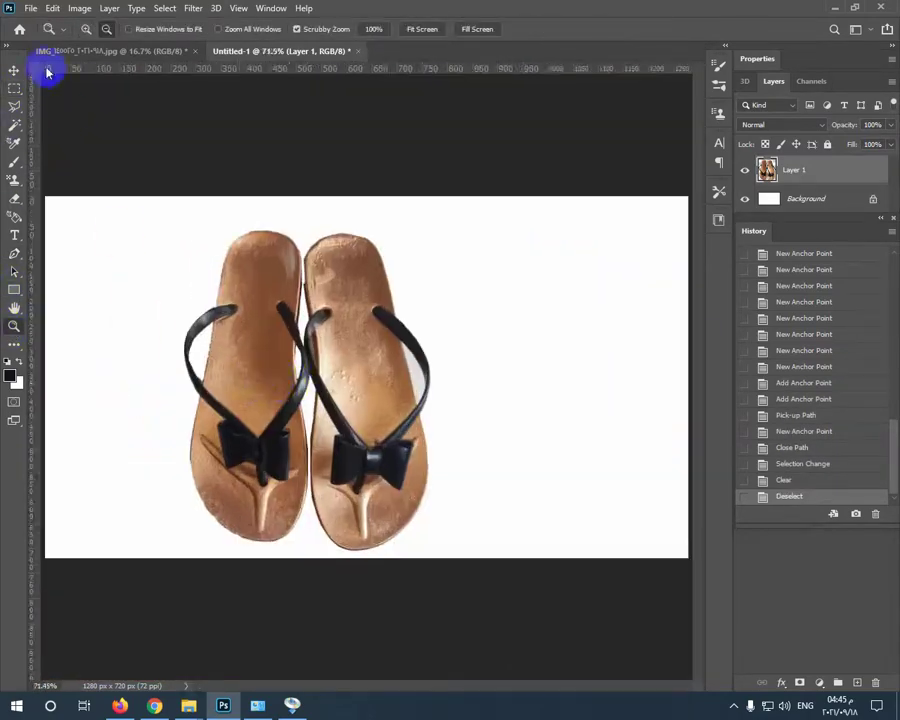
# Shift the brown slippers right and slightly up on the canvas and erase the stray pixels beside the right slipper
pyautogui.click(14, 71)
pyautogui.moveTo(317, 344); pyautogui.dragTo(344, 331)
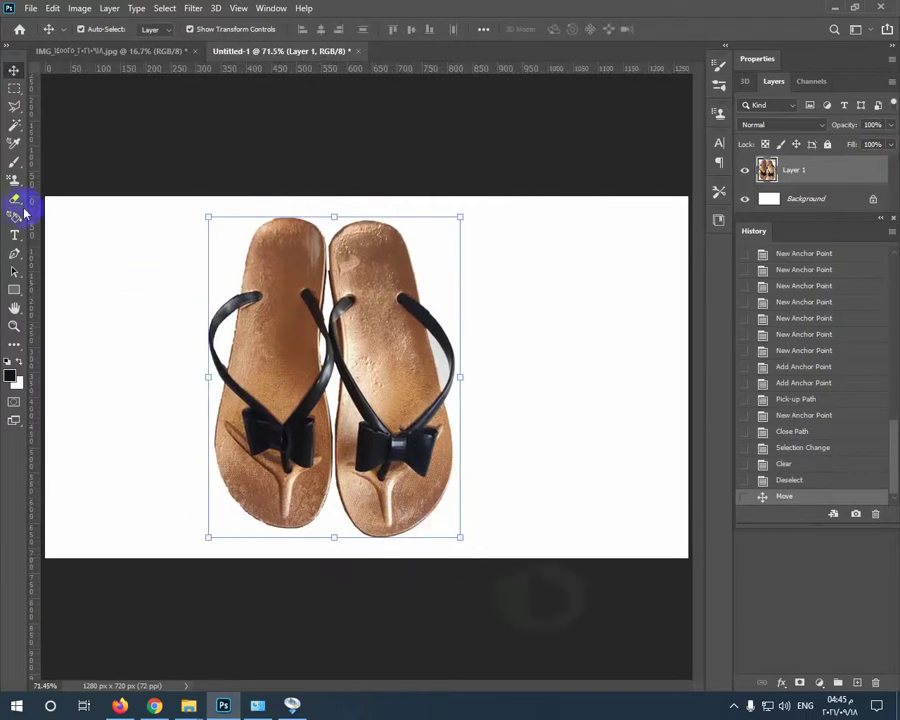
pyautogui.click(15, 199)
pyautogui.rightClick(460, 232)
pyautogui.moveTo(453, 296)
pyautogui.mouseDown()
pyautogui.moveTo(430, 243)
pyautogui.moveTo(477, 348)
pyautogui.moveTo(474, 394)
pyautogui.moveTo(455, 425)
pyautogui.mouseUp()
pyautogui.click(14, 70)
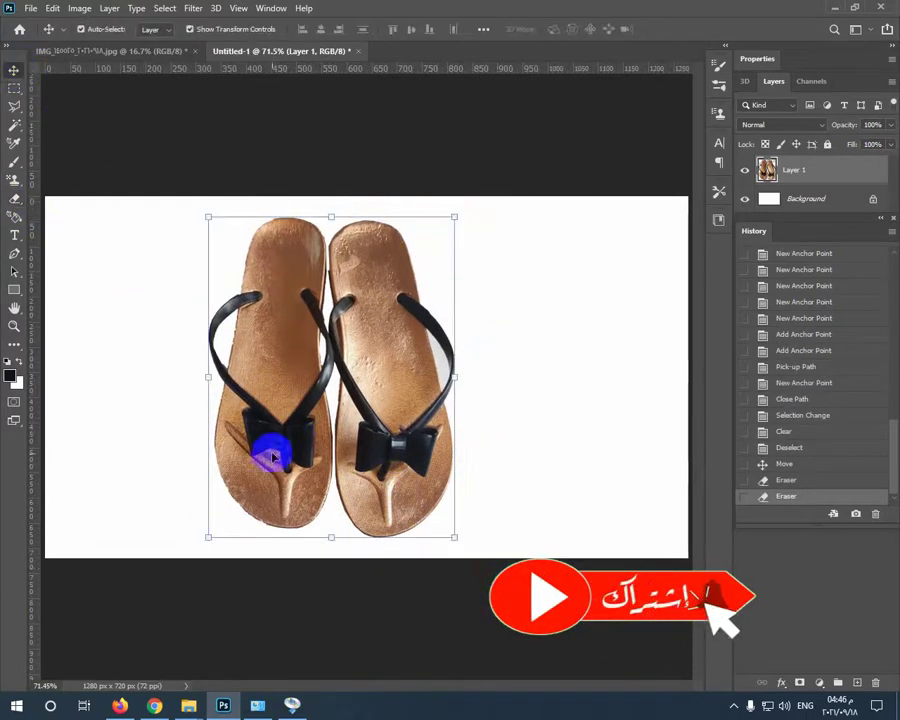
# Patch the light marks on the heel areas of both brown slippers using cleaner sole texture
pyautogui.click(13, 163)
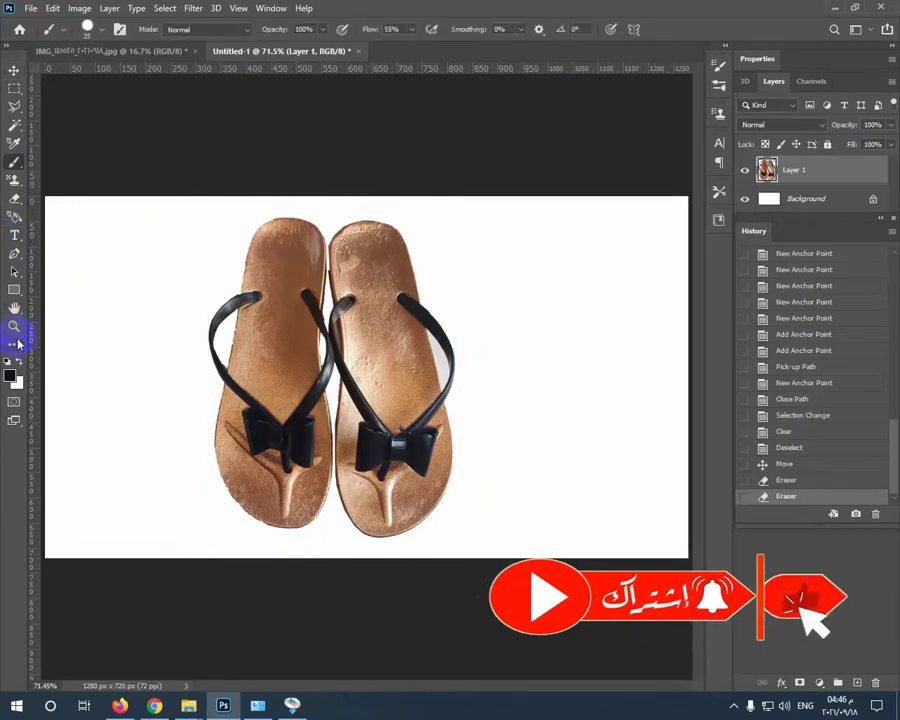
pyautogui.click(16, 343)
pyautogui.click(84, 487)
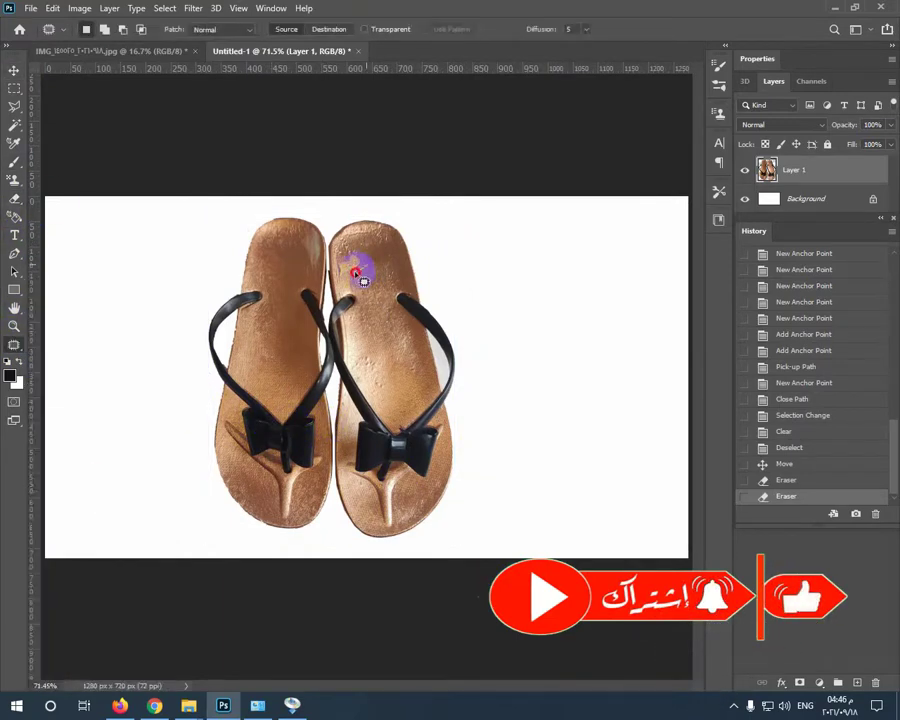
pyautogui.moveTo(356, 266); pyautogui.dragTo(369, 258)
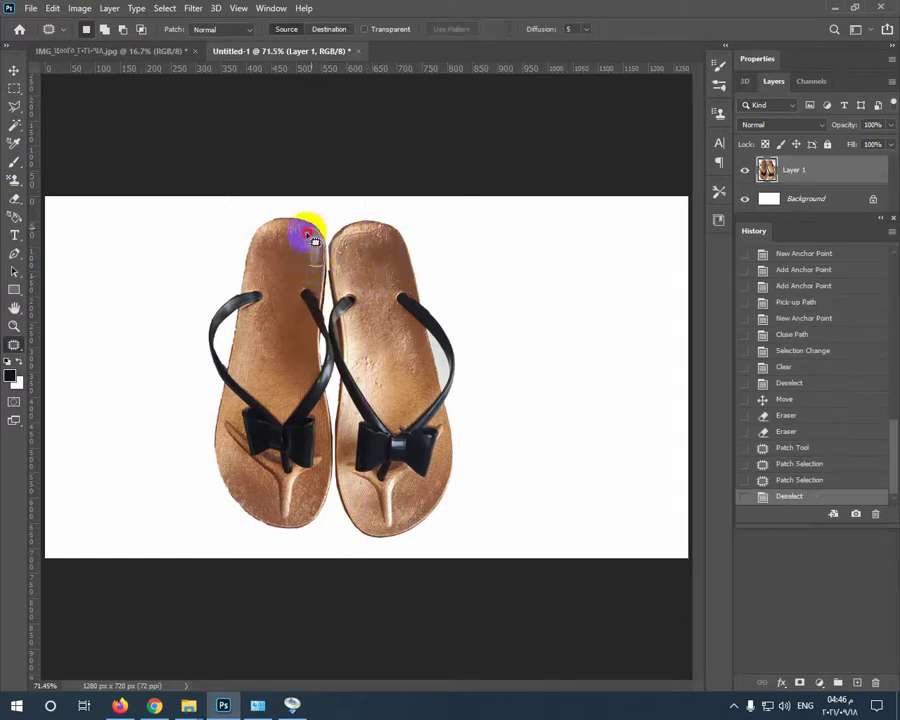
pyautogui.moveTo(307, 235)
pyautogui.mouseDown()
pyautogui.moveTo(314, 240)
pyautogui.moveTo(288, 261)
pyautogui.mouseUp()
pyautogui.hotkey('ctrl', 'd')
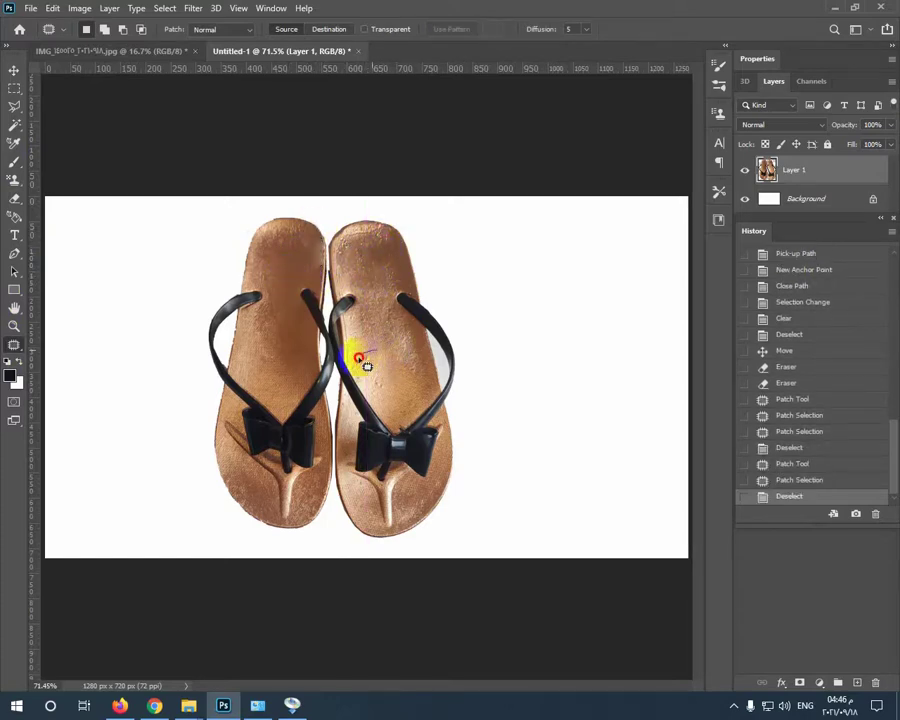
# Patch the worn spots in the middle of the right brown slipper's sole and deselect
pyautogui.moveTo(391, 370); pyautogui.dragTo(390, 366)
pyautogui.moveTo(378, 366); pyautogui.dragTo(383, 300)
pyautogui.hotkey('ctrl', 'd')
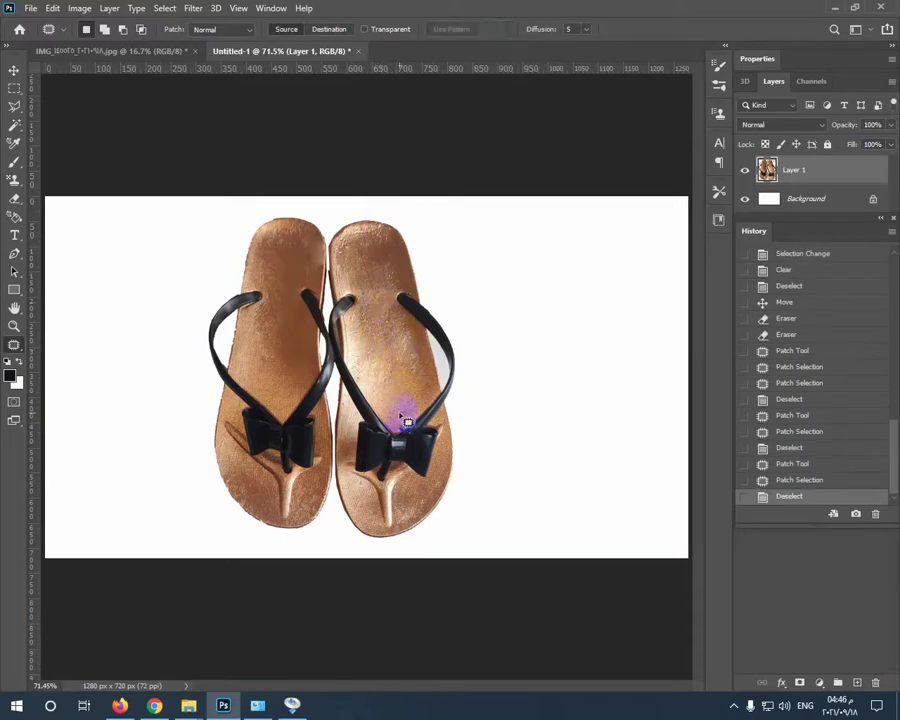
# Scale the brown slippers up slightly and adjust their position on the white canvas
pyautogui.click(14, 71)
pyautogui.moveTo(371, 477); pyautogui.dragTo(385, 461)
pyautogui.moveTo(456, 523); pyautogui.dragTo(487, 557)
pyautogui.press('Return')
pyautogui.moveTo(403, 461); pyautogui.dragTo(418, 466)
pyautogui.press('m')
# Try to save the canvas as a JPEG over the brown slippers' original photo in the new work folder
pyautogui.click(31, 8)
pyautogui.click(86, 168)
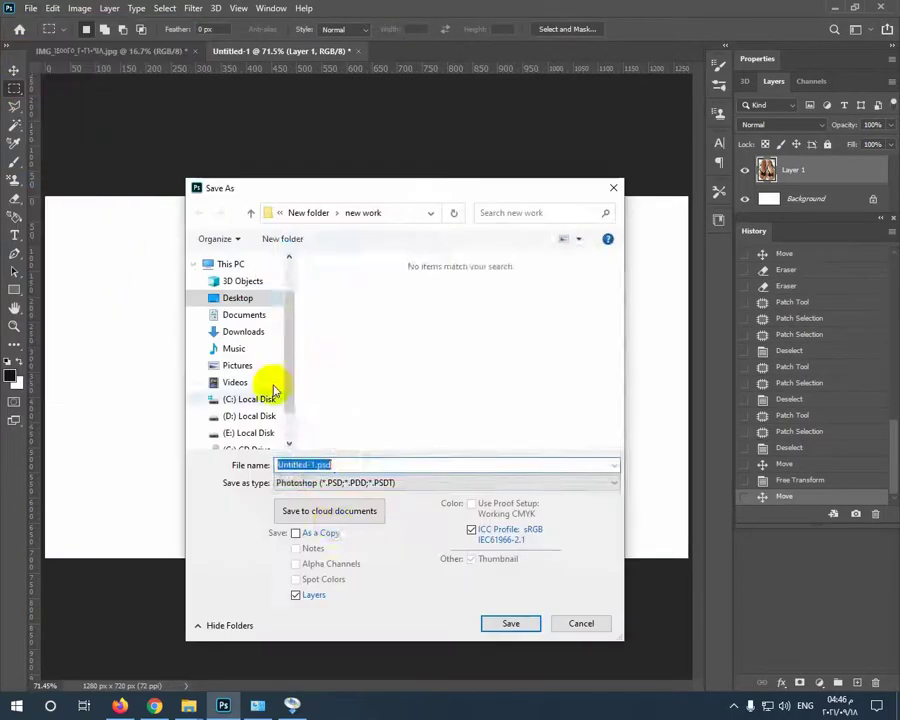
pyautogui.click(300, 482)
pyautogui.click(301, 343)
pyautogui.click(418, 419)
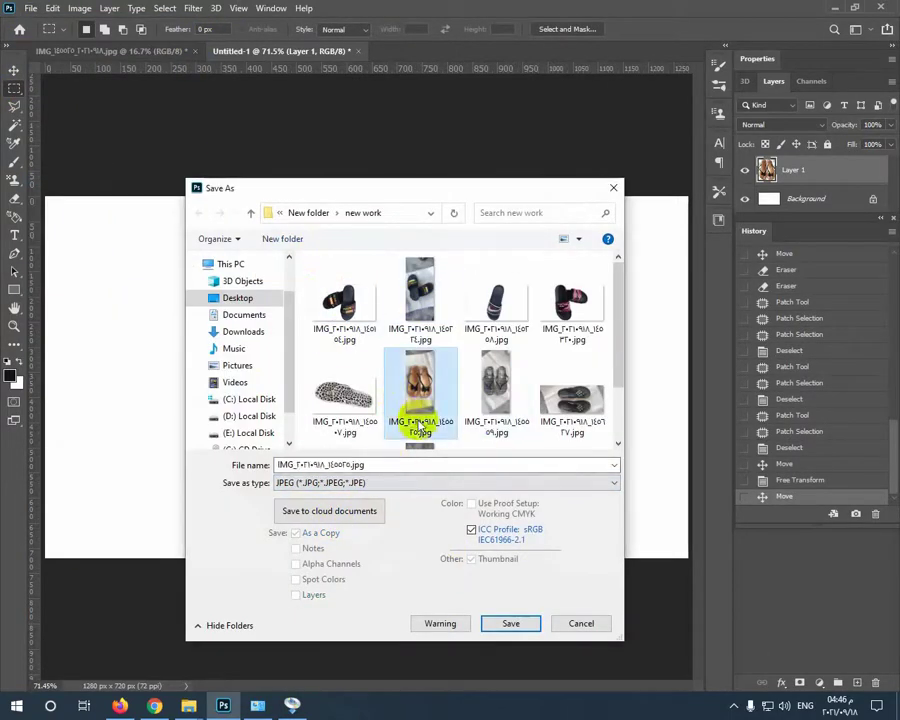
pyautogui.click(511, 621)
pyautogui.click(483, 352)
pyautogui.click(464, 274)
# Close the brown slippers' original photo without saving it and save the canvas as a JPEG over that file
pyautogui.click(195, 51)
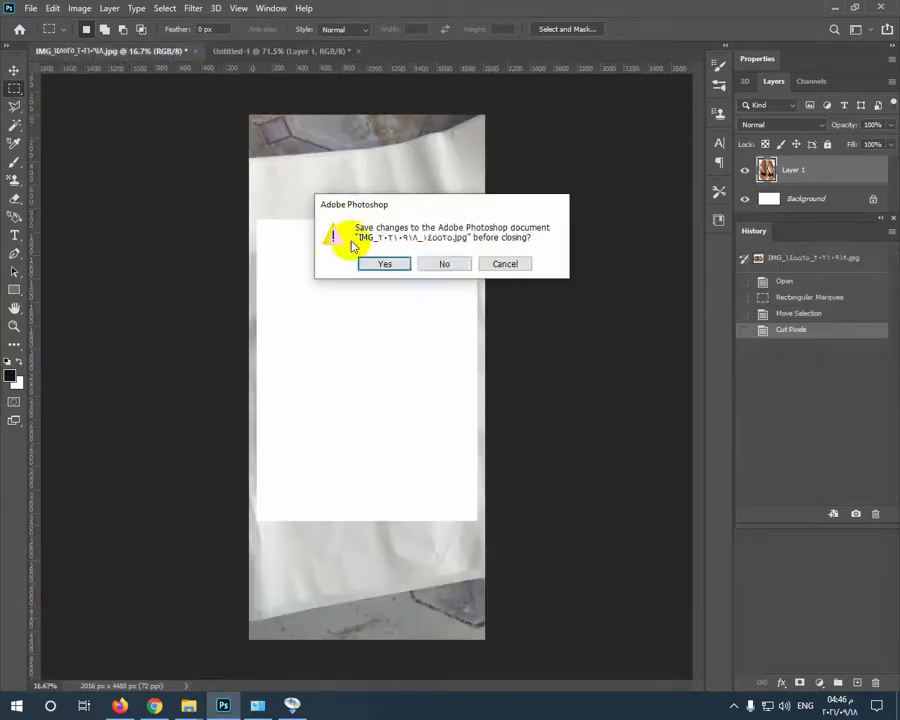
pyautogui.click(443, 263)
pyautogui.click(31, 8)
pyautogui.click(112, 178)
pyautogui.click(372, 486)
pyautogui.click(321, 342)
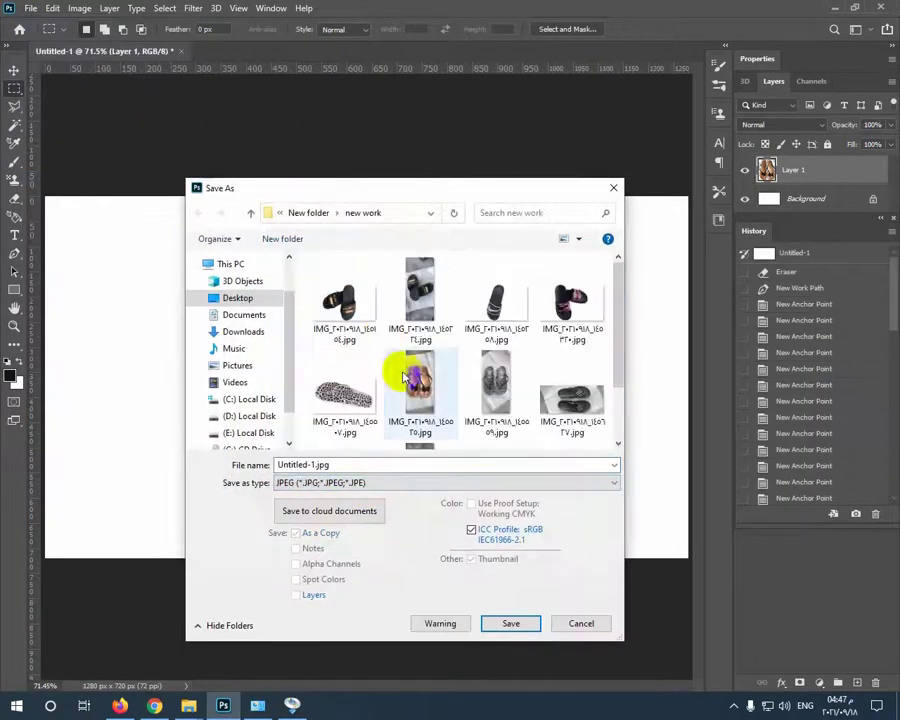
pyautogui.click(413, 380)
pyautogui.click(512, 623)
pyautogui.click(483, 352)
pyautogui.click(525, 173)
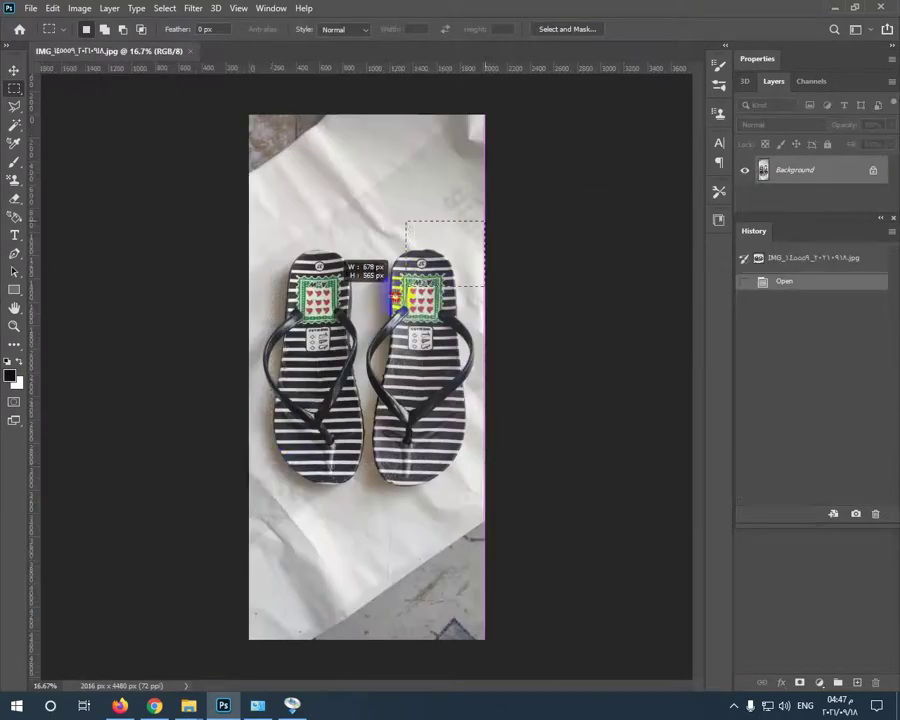
# Cut a rectangular area about 1938 x 2352 px around the striped slippers and paste it into a new 1280 x 720 px document
pyautogui.moveTo(300, 450); pyautogui.dragTo(255, 494)
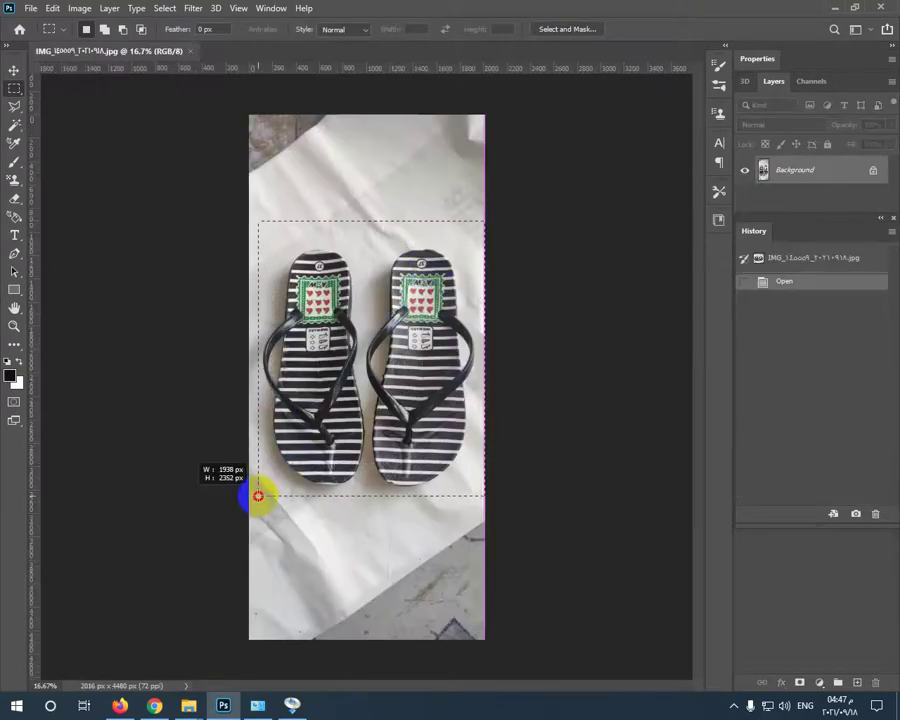
pyautogui.hotkey('ctrl', 'x')
pyautogui.click(31, 8)
pyautogui.click(60, 22)
pyautogui.doubleClick(292, 227)
pyautogui.hotkey('ctrl', 'v')
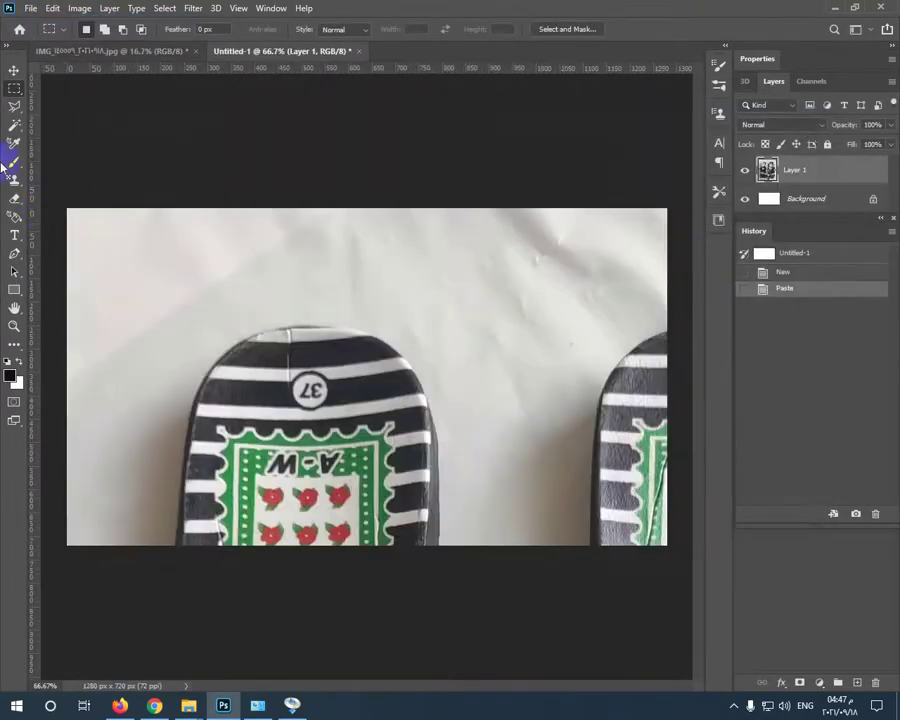
# Scale the pasted striped slippers down to fit the canvas height and place them slightly left of centre
pyautogui.click(14, 71)
pyautogui.moveTo(68, 209); pyautogui.dragTo(435, 612)
pyautogui.moveTo(554, 639); pyautogui.dragTo(268, 216)
pyautogui.moveTo(130, 209); pyautogui.dragTo(500, 570)
pyautogui.moveTo(571, 641); pyautogui.dragTo(325, 250)
pyautogui.moveTo(444, 503); pyautogui.dragTo(480, 545)
pyautogui.doubleClick(406, 476)
pyautogui.moveTo(400, 473); pyautogui.dragTo(398, 470)
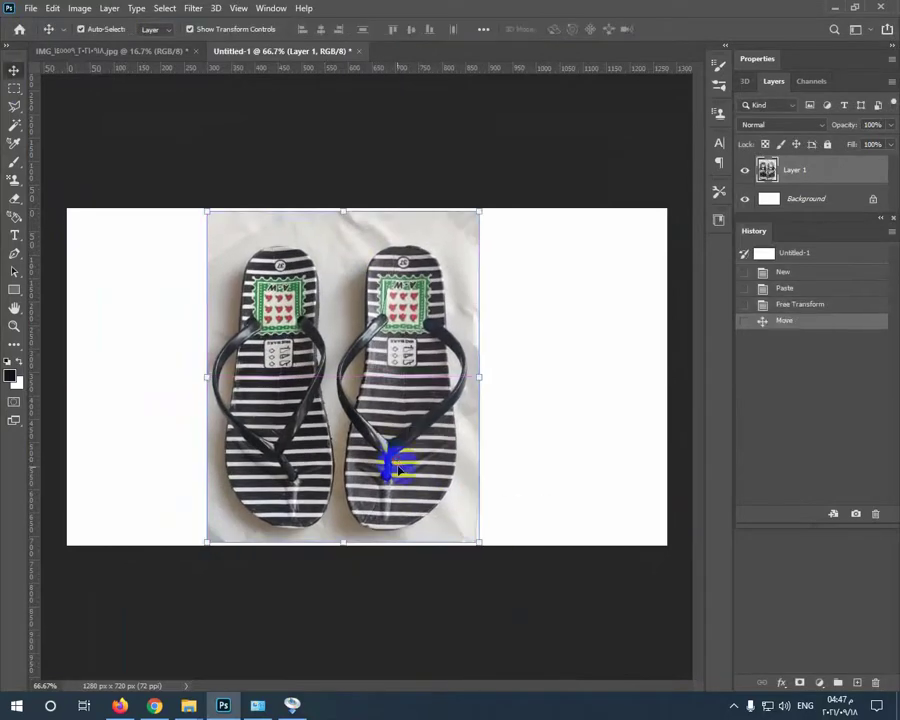
# Try to clear the grey background around the striped slippers with the Magic Wand at tolerance 32
pyautogui.click(13, 126)
pyautogui.click(231, 271)
pyautogui.click(343, 440)
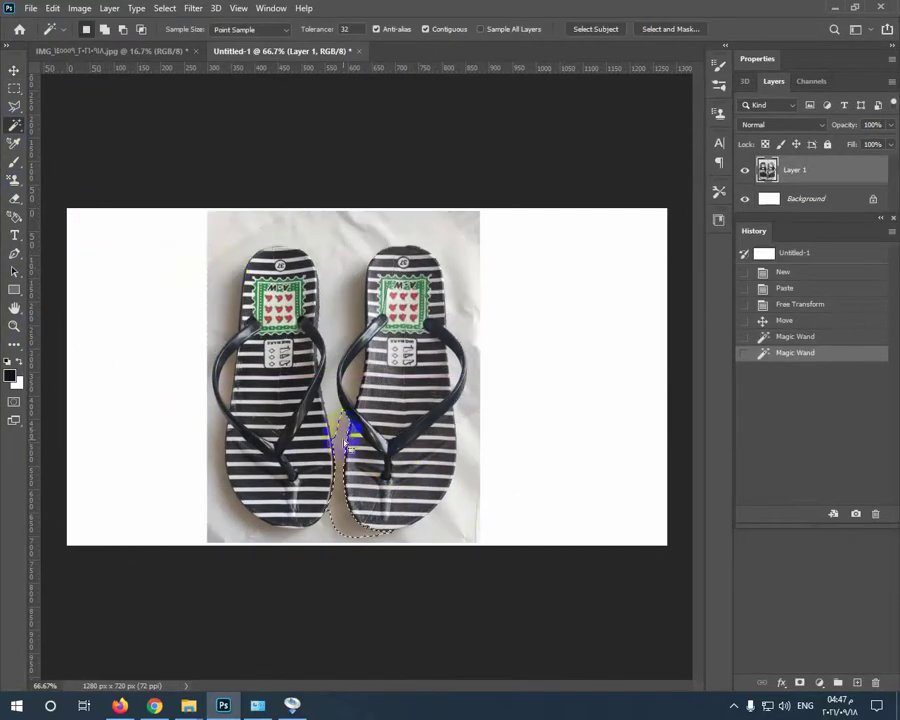
pyautogui.press('Delete')
pyautogui.press('Delete')
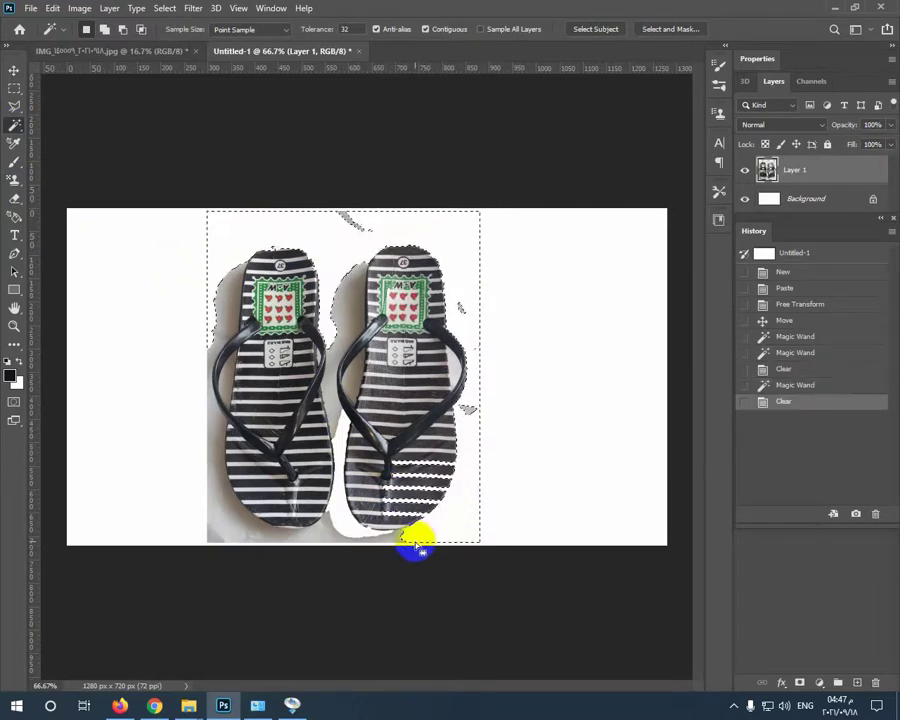
# Undo the Magic Wand clears and drop the selection around the striped slippers
pyautogui.hotkey('ctrl', 'z')
pyautogui.click(14, 88)
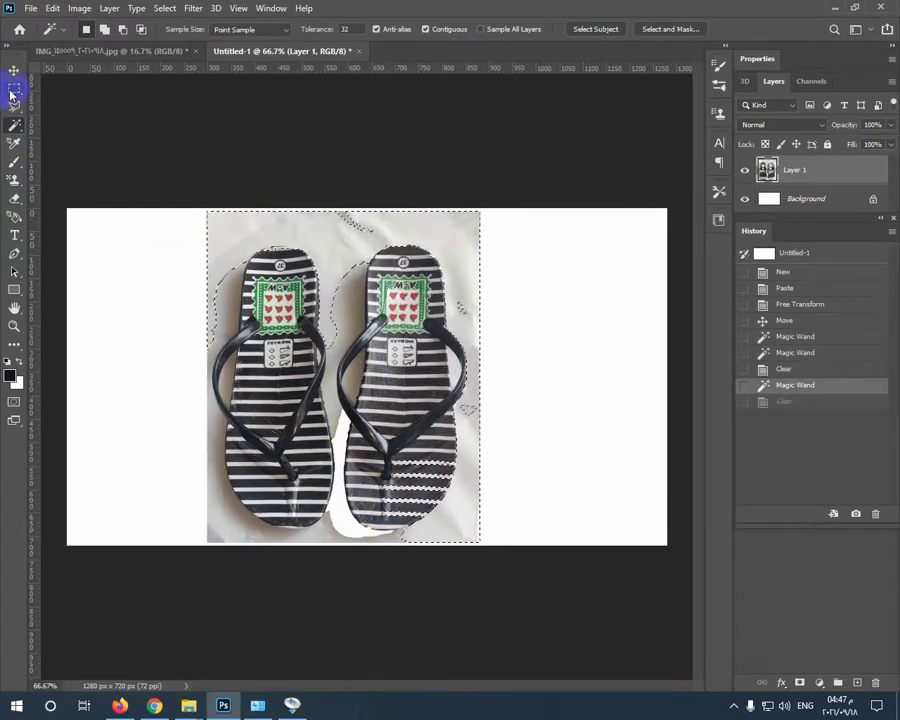
pyautogui.click(200, 366)
pyautogui.hotkey('ctrl', 'z')
pyautogui.hotkey('ctrl', 'z')
pyautogui.hotkey('ctrl', 'z')
pyautogui.click(263, 437)
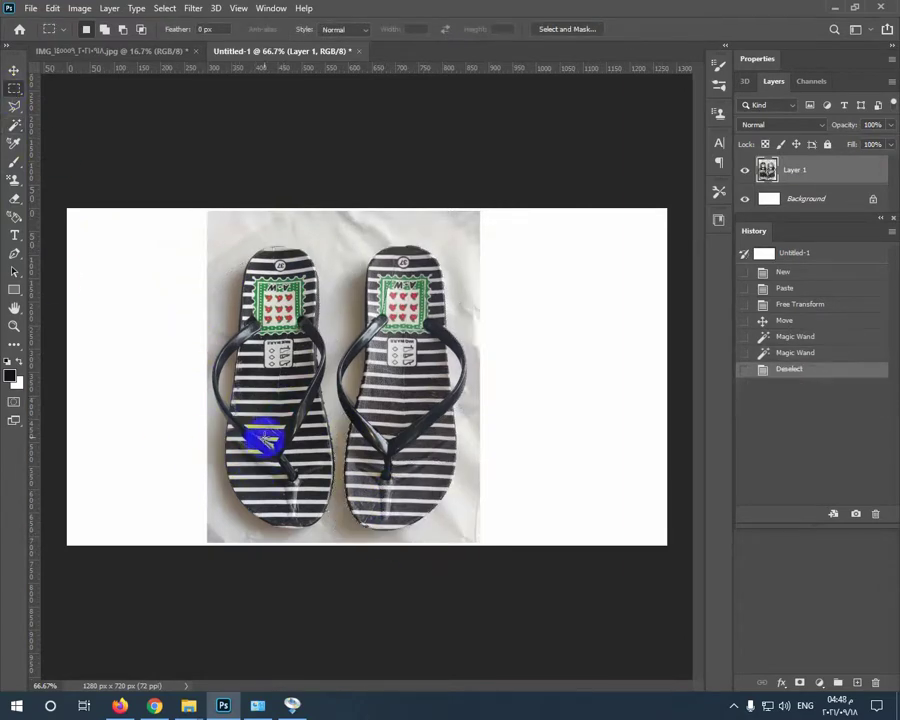
pyautogui.click(14, 106)
pyautogui.click(14, 126)
pyautogui.click(14, 254)
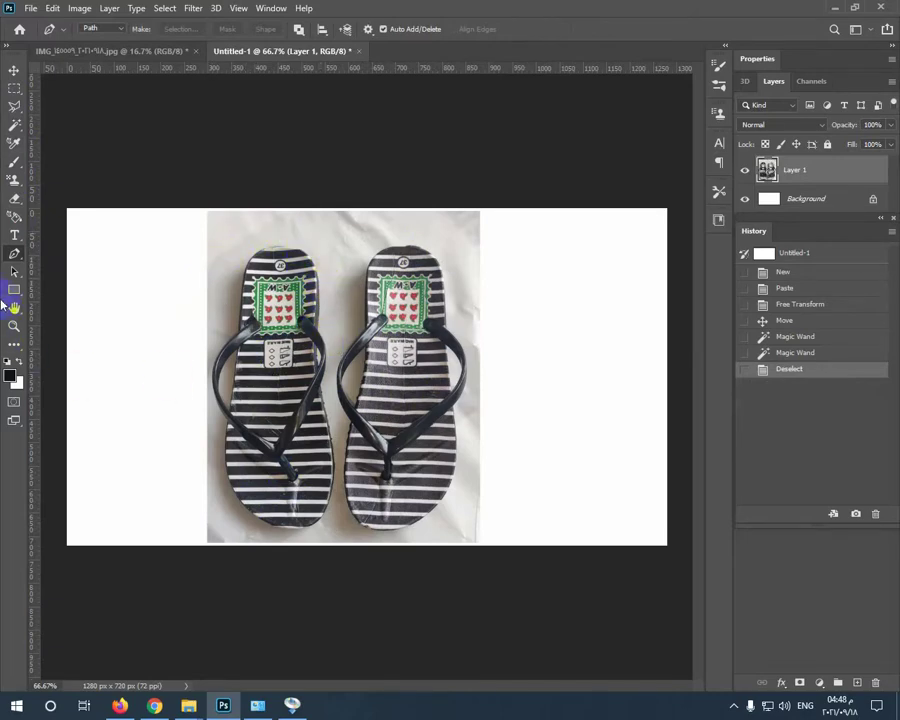
# Erase the outer background above, left of and below the striped slippers with an 80 px Eraser
pyautogui.click(14, 199)
pyautogui.moveTo(290, 212)
pyautogui.mouseDown()
pyautogui.moveTo(386, 207)
pyautogui.moveTo(221, 231)
pyautogui.moveTo(195, 343)
pyautogui.moveTo(193, 430)
pyautogui.moveTo(357, 563)
pyautogui.moveTo(417, 543)
pyautogui.moveTo(333, 552)
pyautogui.moveTo(241, 541)
pyautogui.mouseUp()
pyautogui.hotkey('ctrl', 'z')
pyautogui.moveTo(486, 542)
pyautogui.mouseDown()
pyautogui.moveTo(331, 552)
pyautogui.moveTo(206, 539)
pyautogui.mouseUp()
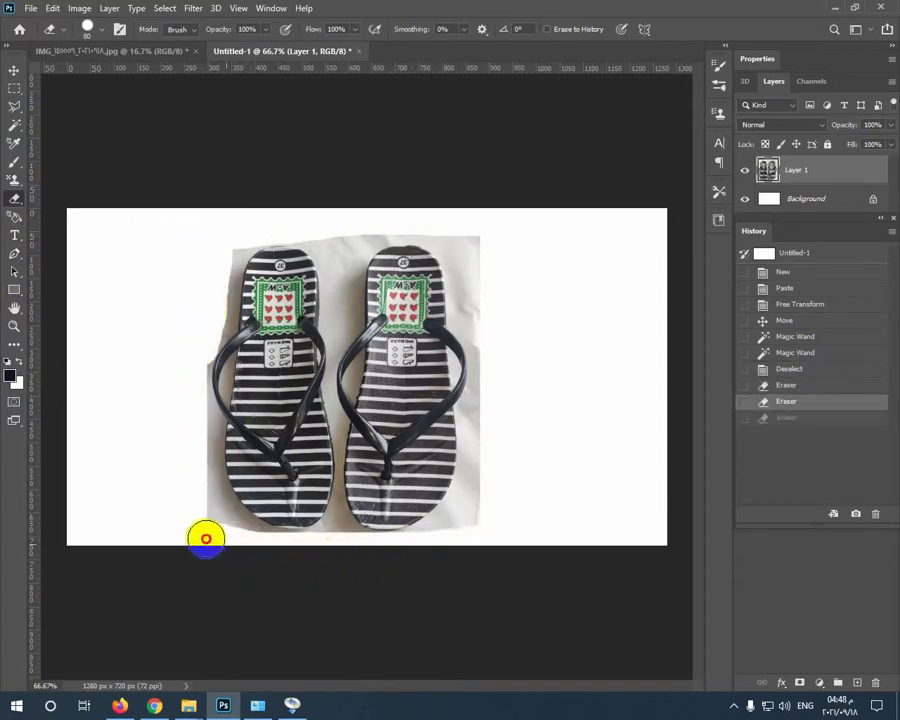
pyautogui.moveTo(262, 545); pyautogui.dragTo(227, 528)
# Erase the background just beneath the left striped slipper's toe and between the two toe ends
pyautogui.click(318, 546)
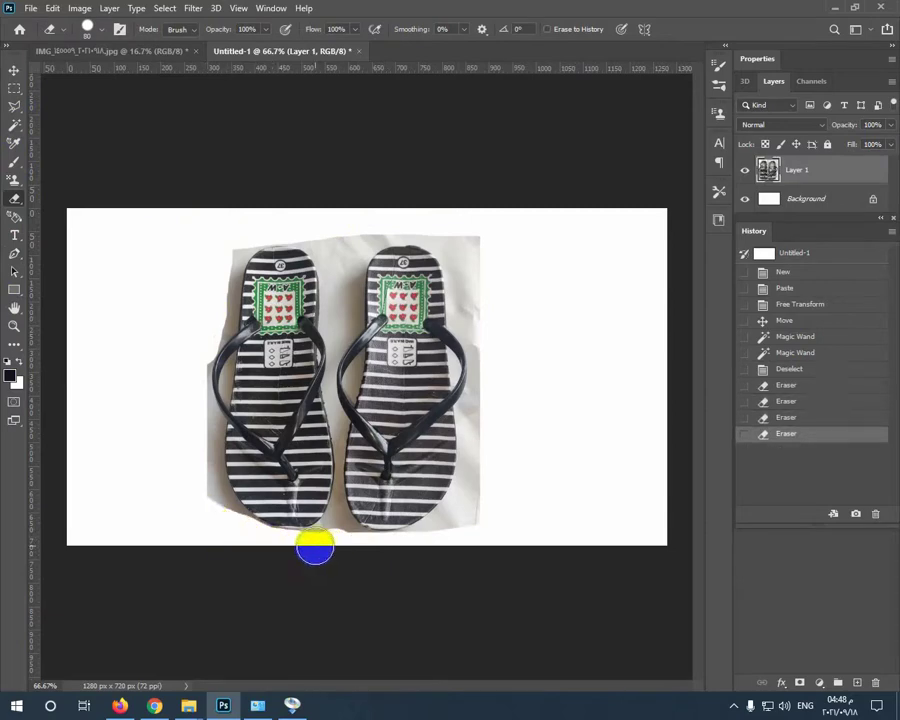
pyautogui.click(312, 545)
pyautogui.click(305, 545)
pyautogui.click(297, 547)
pyautogui.hotkey('ctrl', 'z')
pyautogui.click(304, 547)
pyautogui.click(287, 546)
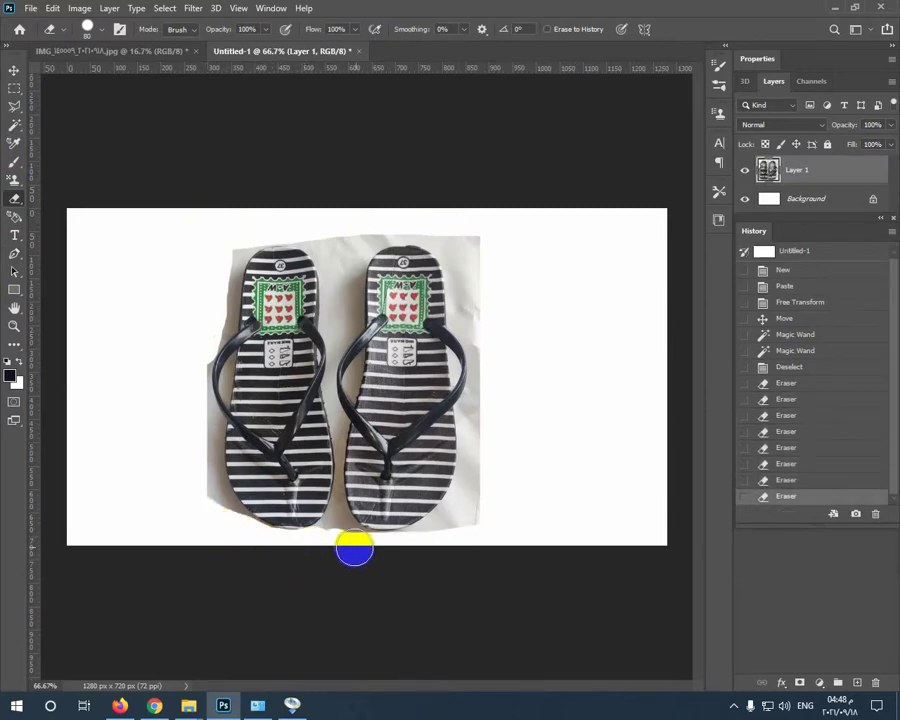
pyautogui.click(330, 540)
pyautogui.click(330, 538)
pyautogui.click(330, 538)
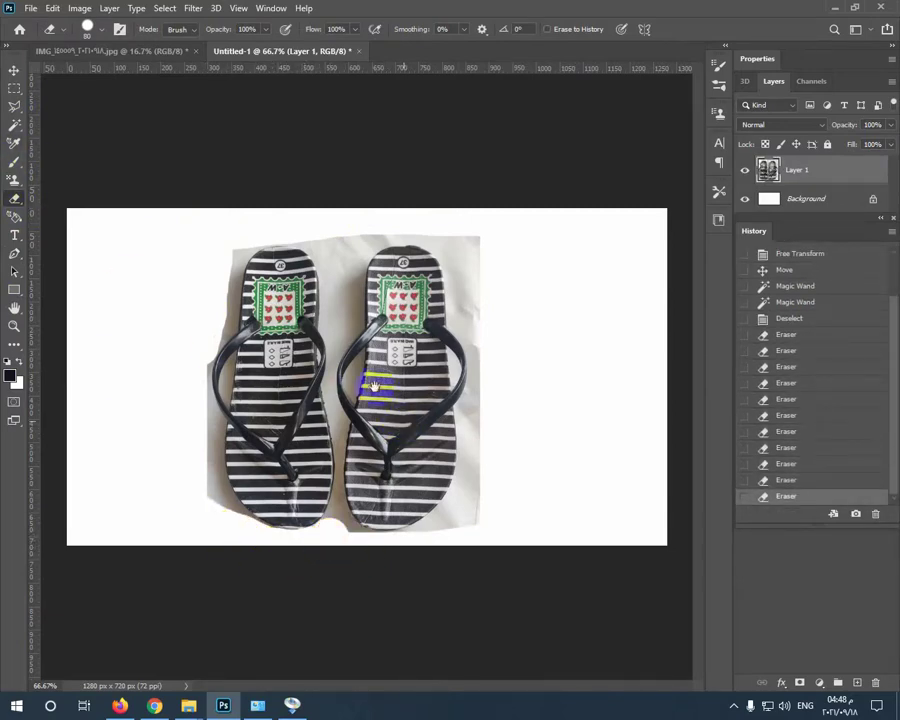
# Erase the background beside and below the lower half of the right striped slipper
pyautogui.moveTo(477, 404); pyautogui.dragTo(474, 508)
pyautogui.moveTo(474, 418)
pyautogui.mouseDown()
pyautogui.moveTo(472, 480)
pyautogui.moveTo(440, 527)
pyautogui.moveTo(388, 548)
pyautogui.moveTo(343, 549)
pyautogui.moveTo(351, 543)
pyautogui.moveTo(339, 529)
pyautogui.mouseUp()
pyautogui.click(465, 501)
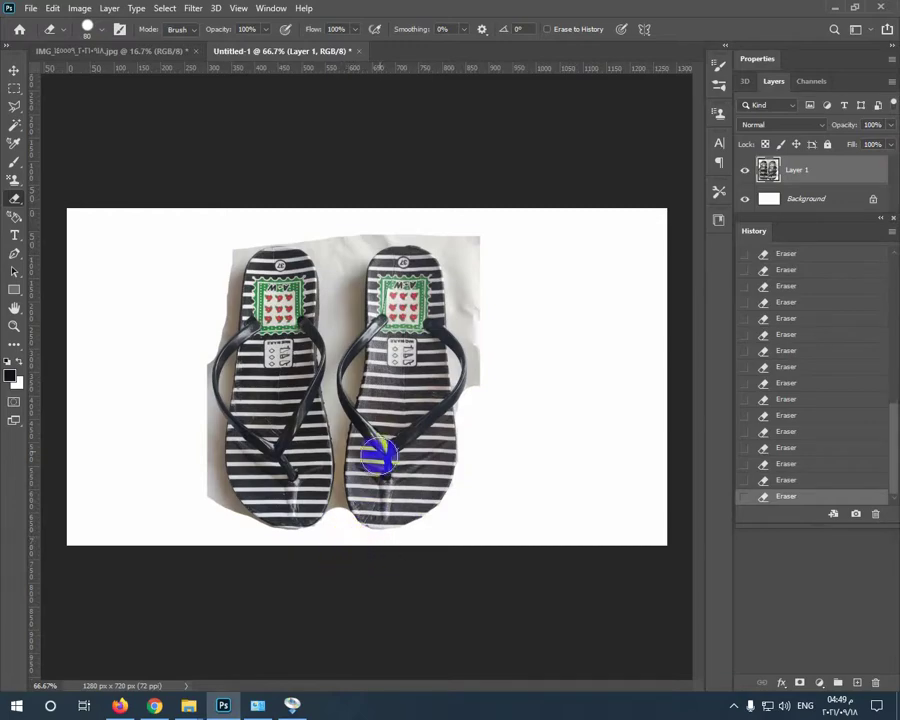
# Move the striped slippers left and slightly up on the canvas
pyautogui.click(14, 257)
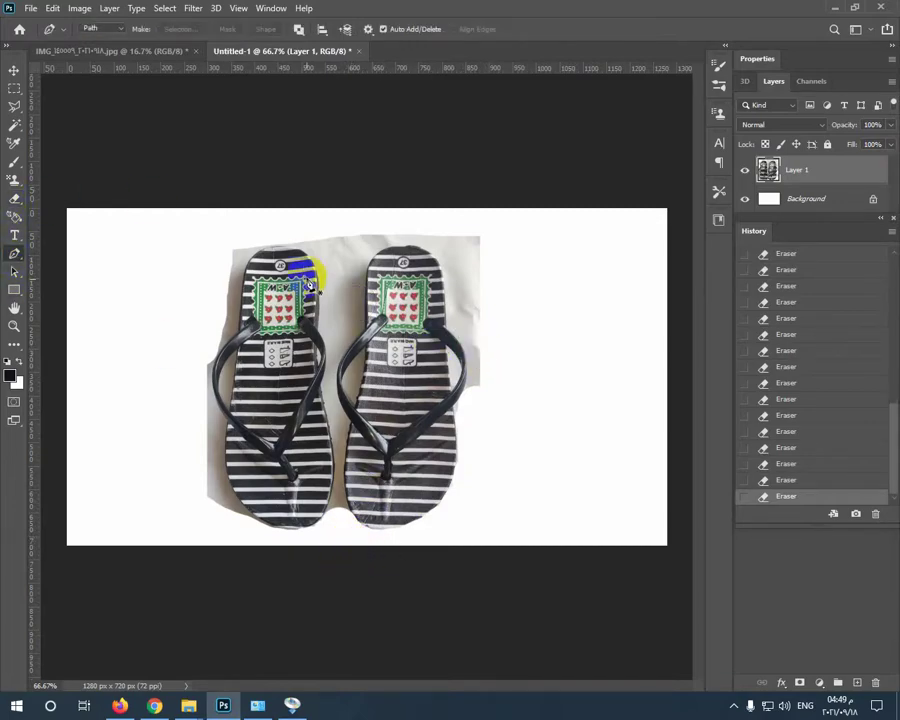
pyautogui.click(14, 70)
pyautogui.moveTo(291, 350); pyautogui.dragTo(201, 326)
# Start a Pen path at the left striped slipper's outer heel curve and trace its first stretch downward
pyautogui.click(14, 326)
pyautogui.moveTo(145, 345); pyautogui.dragTo(430, 211)
pyautogui.click(14, 254)
pyautogui.hotkey('ctrl', 'z')
pyautogui.hotkey('ctrl', 'z')
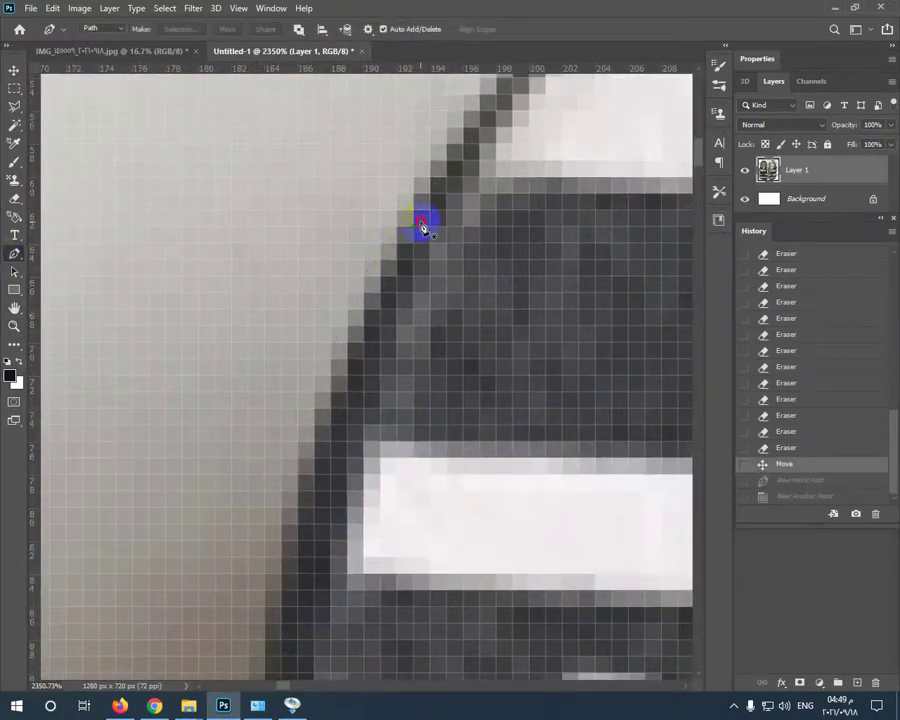
pyautogui.click(413, 226)
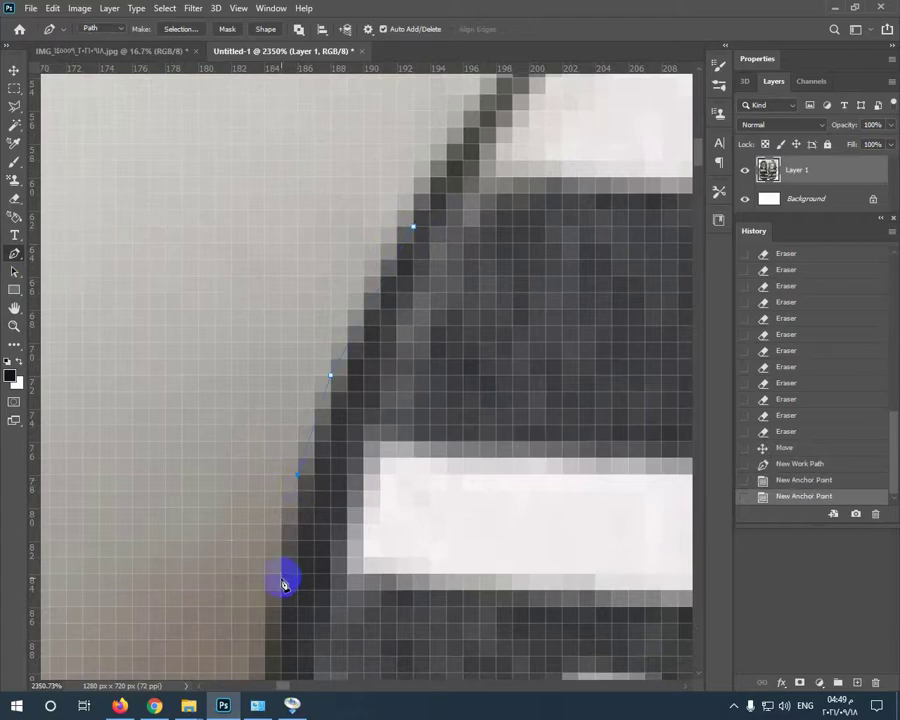
pyautogui.click(283, 578)
# Continue the Pen path down the left slipper's outer edge below the heel curve
pyautogui.moveTo(324, 589); pyautogui.dragTo(431, 290)
pyautogui.click(356, 493)
pyautogui.click(340, 589)
pyautogui.moveTo(385, 558); pyautogui.dragTo(457, 200)
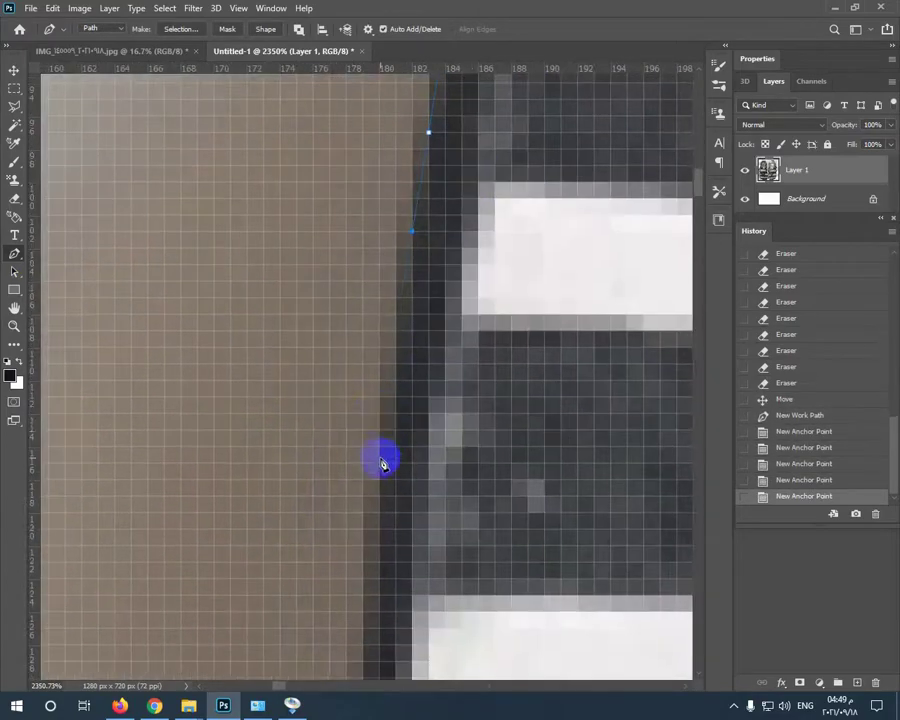
pyautogui.click(380, 478)
pyautogui.click(380, 578)
pyautogui.moveTo(386, 612); pyautogui.dragTo(399, 309)
pyautogui.click(376, 571)
# Carry the Pen path down the left slipper's outer edge to the point where the black strap meets it
pyautogui.moveTo(454, 476); pyautogui.dragTo(508, 122)
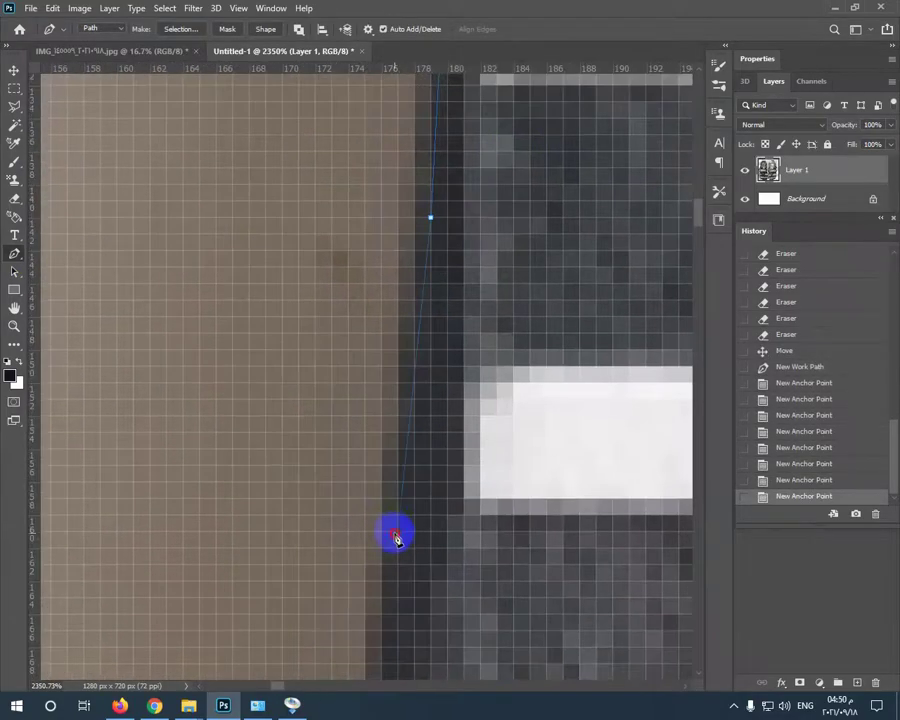
pyautogui.click(397, 532)
pyautogui.click(382, 614)
pyautogui.moveTo(496, 382); pyautogui.dragTo(475, 110)
pyautogui.click(329, 416)
pyautogui.click(326, 571)
pyautogui.moveTo(396, 470); pyautogui.dragTo(398, 54)
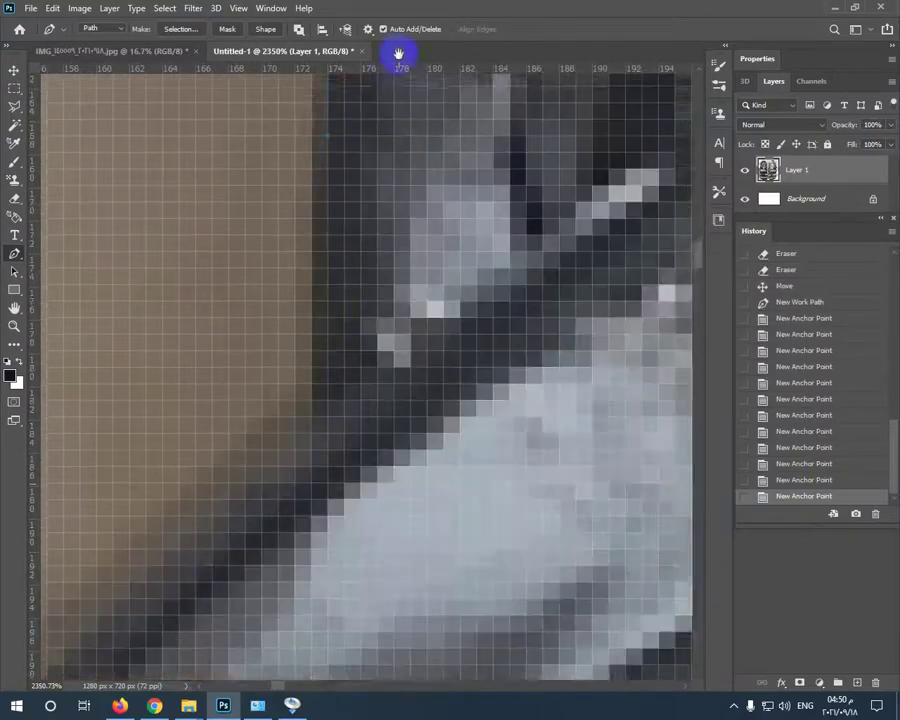
pyautogui.click(311, 205)
# Continue the Pen path down the outer edge of the left slipper's black strap to just above its widest point
pyautogui.moveTo(103, 382); pyautogui.dragTo(216, 356)
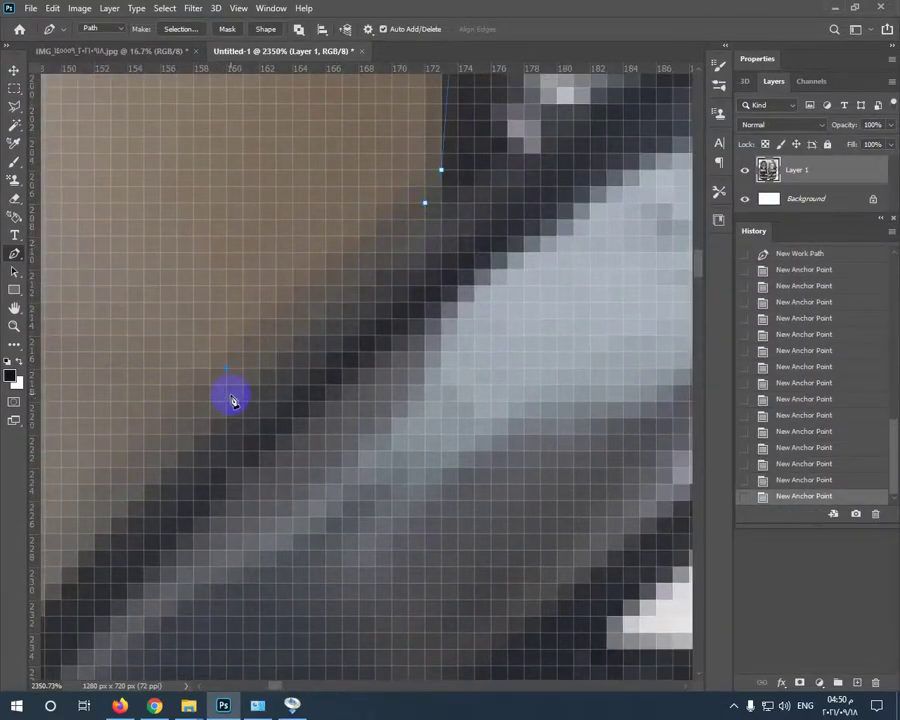
pyautogui.click(243, 385)
pyautogui.moveTo(160, 467); pyautogui.dragTo(396, 207)
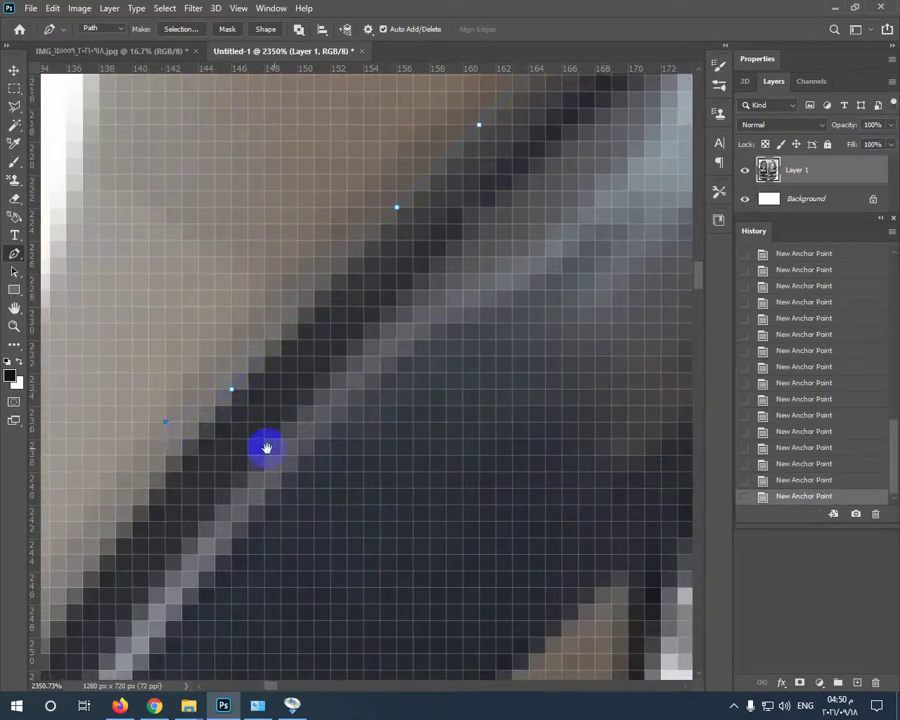
pyautogui.moveTo(266, 448); pyautogui.dragTo(420, 236)
pyautogui.hotkey('ctrl', 'z')
pyautogui.click(253, 345)
pyautogui.click(206, 426)
pyautogui.moveTo(218, 450); pyautogui.dragTo(431, 268)
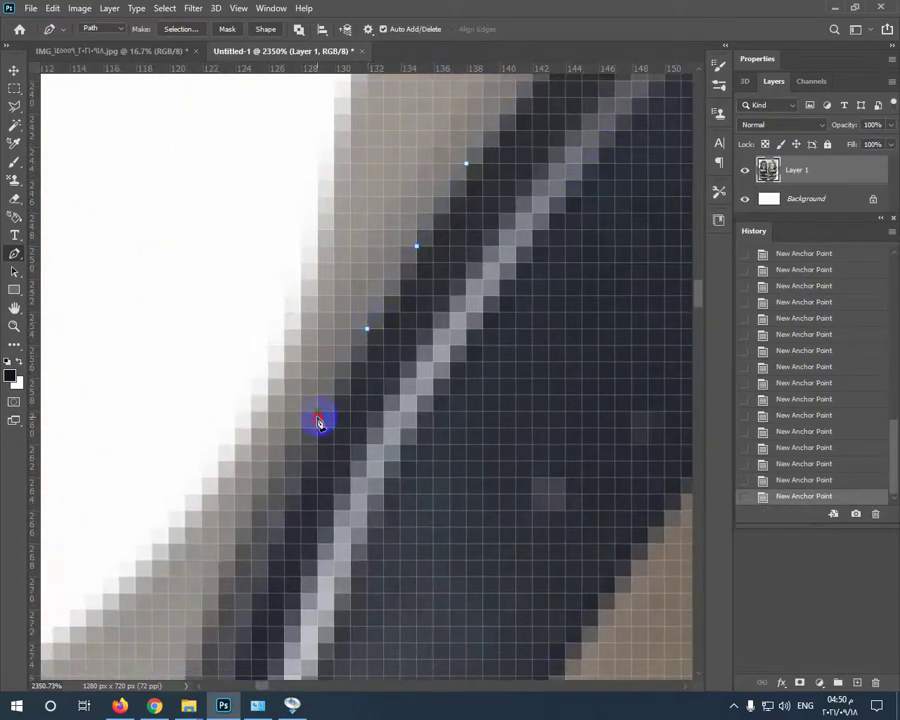
pyautogui.moveTo(244, 541); pyautogui.dragTo(443, 236)
pyautogui.click(402, 314)
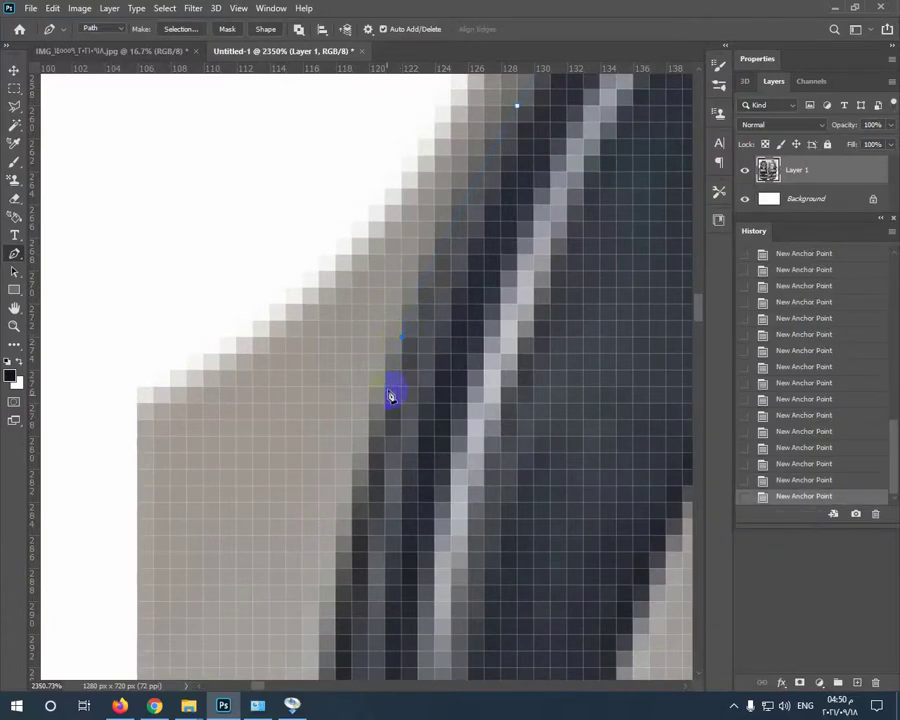
# Trace the Pen path around the strap's outermost bulge and back in to where it meets the sole edge
pyautogui.click(352, 584)
pyautogui.moveTo(474, 472); pyautogui.dragTo(557, 145)
pyautogui.hotkey('ctrl', 'z')
pyautogui.click(418, 256)
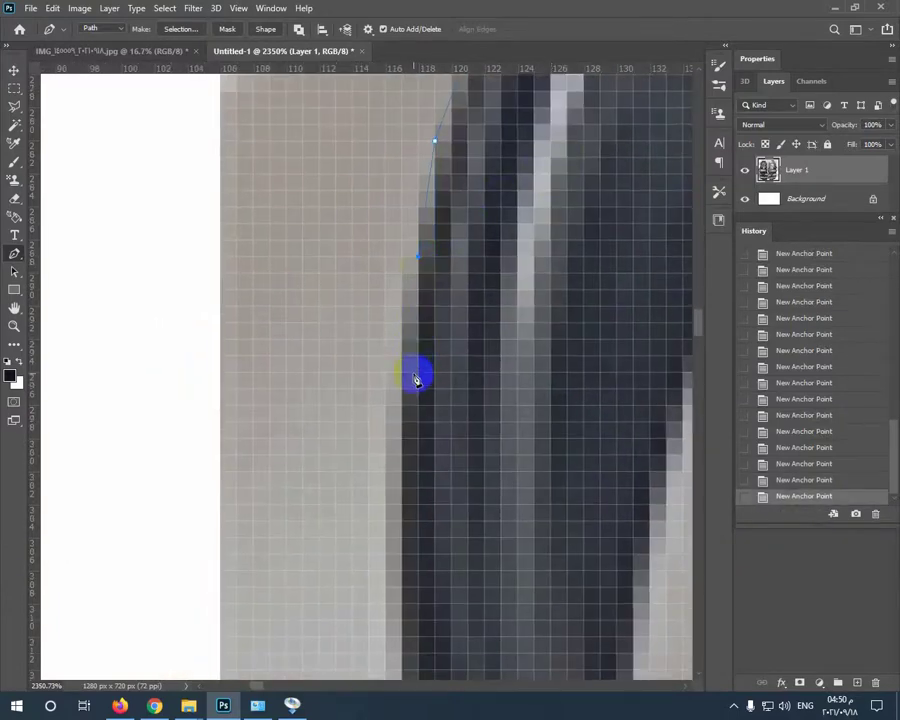
pyautogui.moveTo(486, 648); pyautogui.dragTo(538, 239)
pyautogui.click(454, 296)
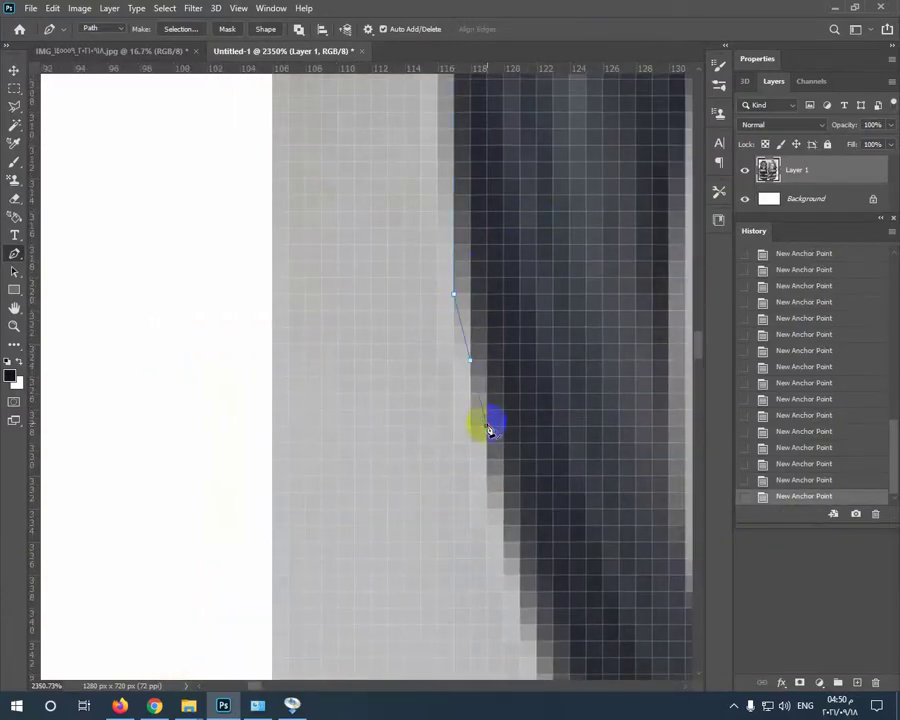
pyautogui.moveTo(489, 430); pyautogui.dragTo(423, 288)
pyautogui.moveTo(458, 437); pyautogui.dragTo(407, 147)
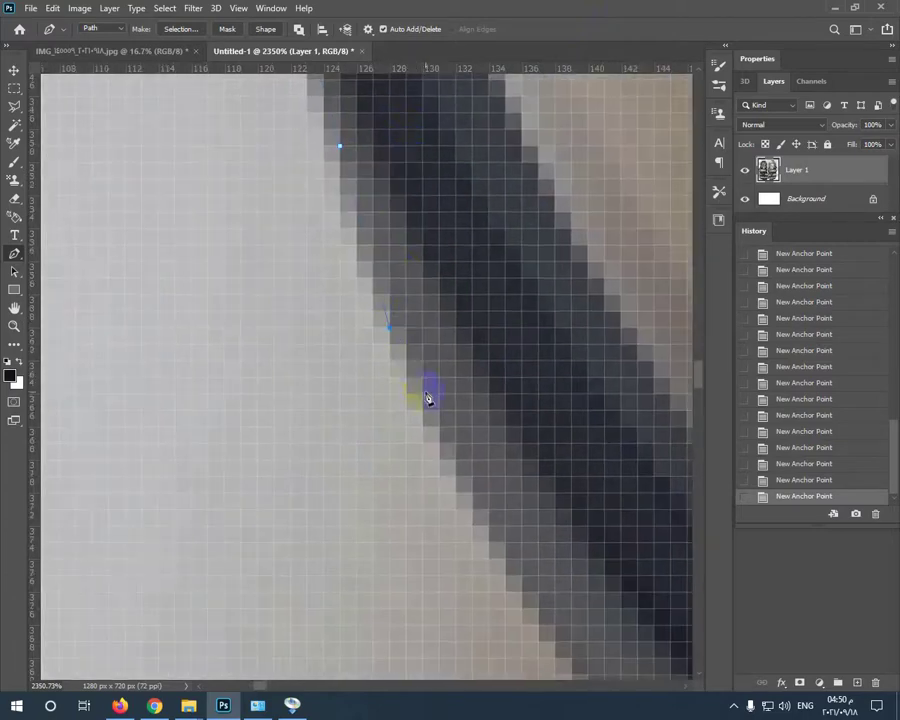
pyautogui.moveTo(458, 454); pyautogui.dragTo(396, 267)
pyautogui.moveTo(496, 382); pyautogui.dragTo(418, 287)
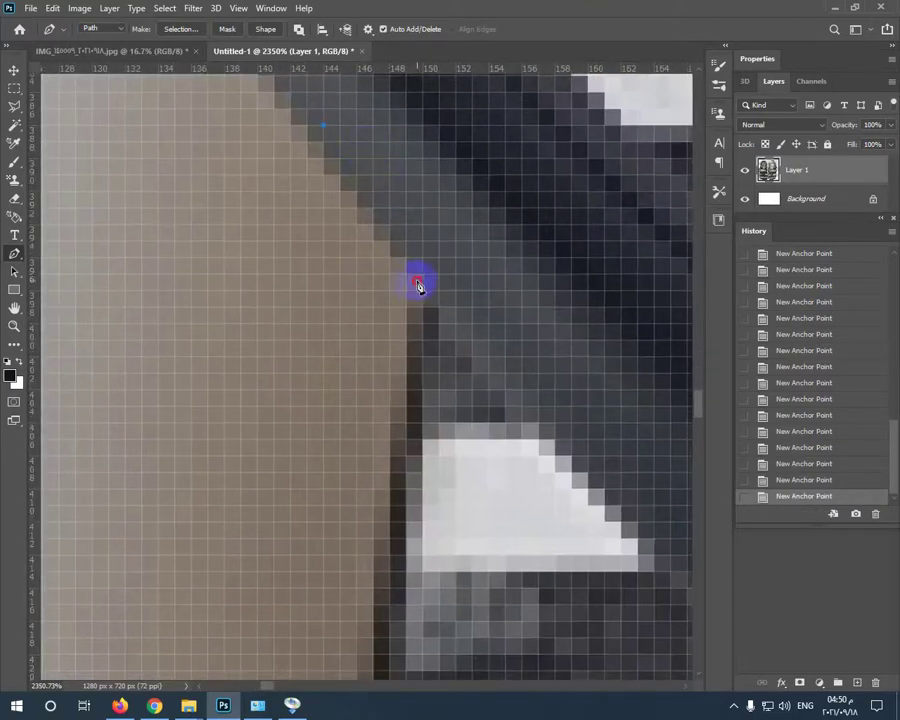
pyautogui.click(384, 599)
pyautogui.moveTo(466, 581); pyautogui.dragTo(508, 307)
pyautogui.moveTo(476, 424); pyautogui.dragTo(229, 168)
pyautogui.click(17, 327)
pyautogui.moveTo(130, 340); pyautogui.dragTo(351, 112)
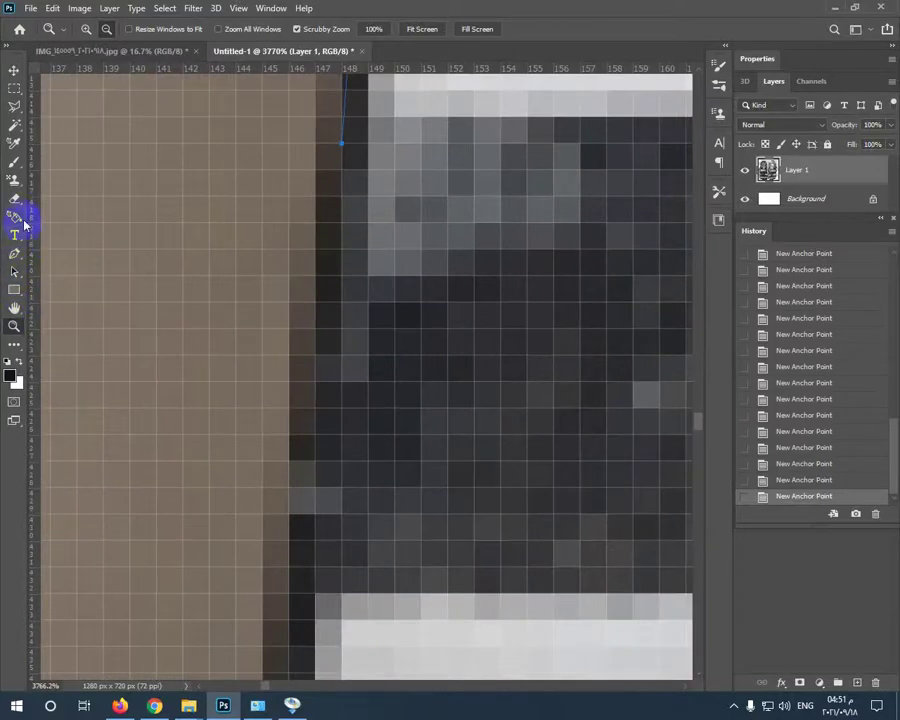
pyautogui.click(14, 253)
pyautogui.hotkey('ctrl', 'z')
pyautogui.hotkey('ctrl', 'z')
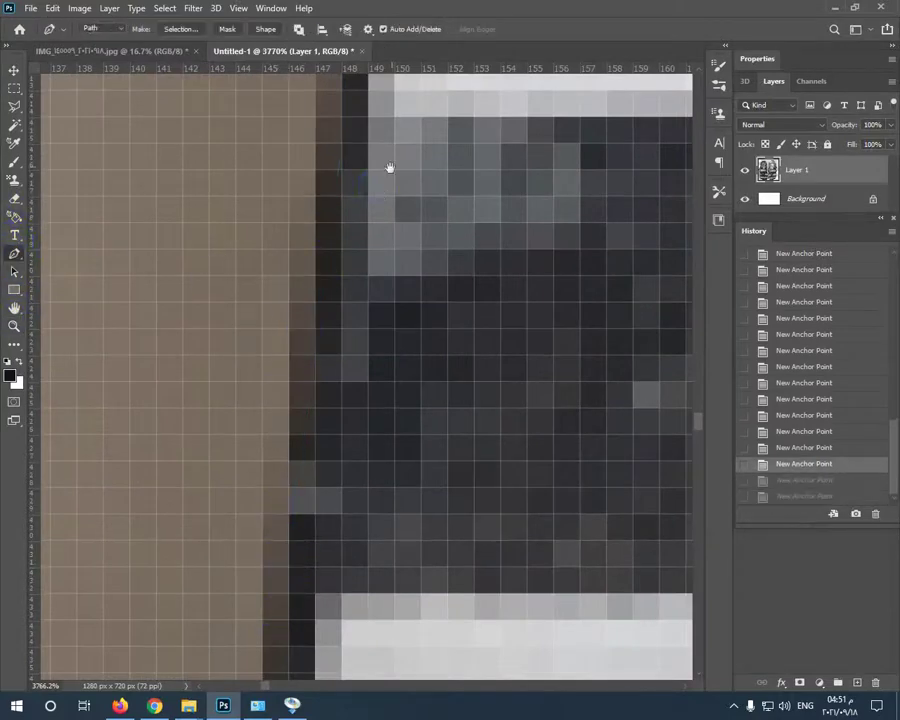
# Extend the Pen path down the left sole's outer edge from below the strap junction past the next white stripe
pyautogui.moveTo(390, 169); pyautogui.dragTo(404, 547)
pyautogui.click(329, 575)
pyautogui.moveTo(320, 668); pyautogui.dragTo(319, 215)
pyautogui.moveTo(319, 547); pyautogui.dragTo(319, 511)
pyautogui.click(328, 536)
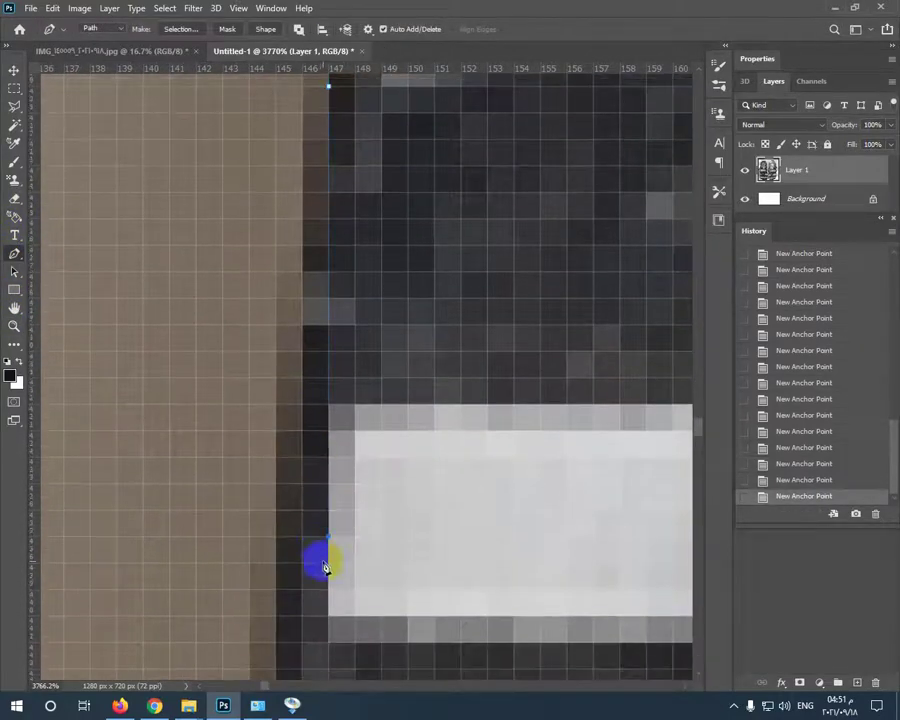
pyautogui.hotkey('ctrl', 'z')
pyautogui.click(302, 563)
pyautogui.moveTo(299, 579); pyautogui.dragTo(324, 226)
pyautogui.moveTo(307, 510); pyautogui.dragTo(313, 469)
pyautogui.click(306, 538)
pyautogui.click(306, 617)
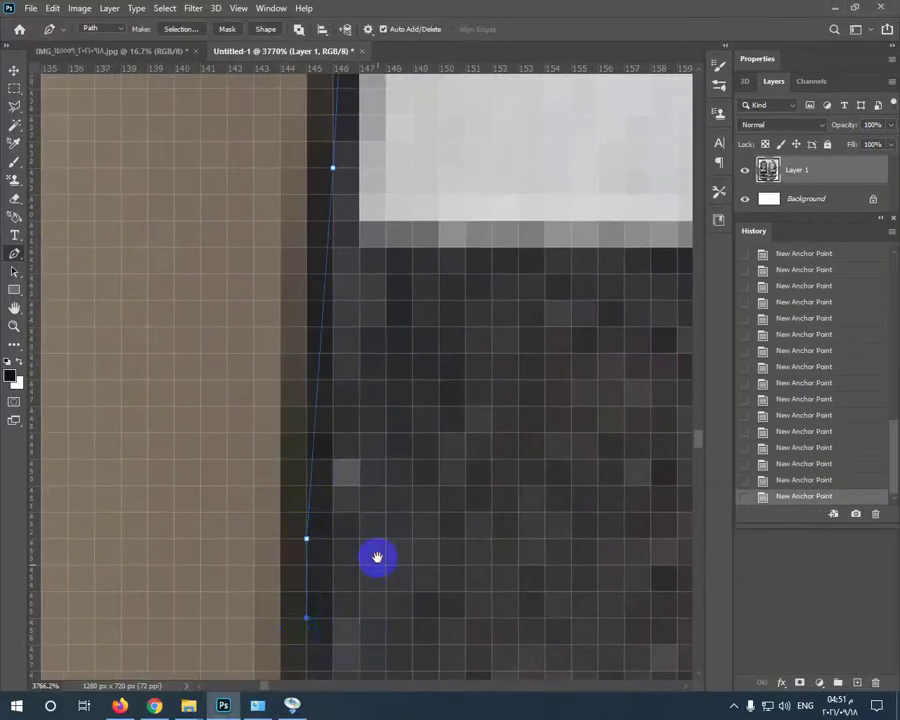
# Carry the Pen path down the left sole's outer edge to where it starts curving in toward the toe
pyautogui.moveTo(376, 556); pyautogui.dragTo(383, 144)
pyautogui.click(303, 584)
pyautogui.moveTo(310, 632); pyautogui.dragTo(416, 305)
pyautogui.moveTo(506, 285); pyautogui.dragTo(424, 464)
pyautogui.moveTo(418, 90); pyautogui.dragTo(400, 270)
pyautogui.click(322, 582)
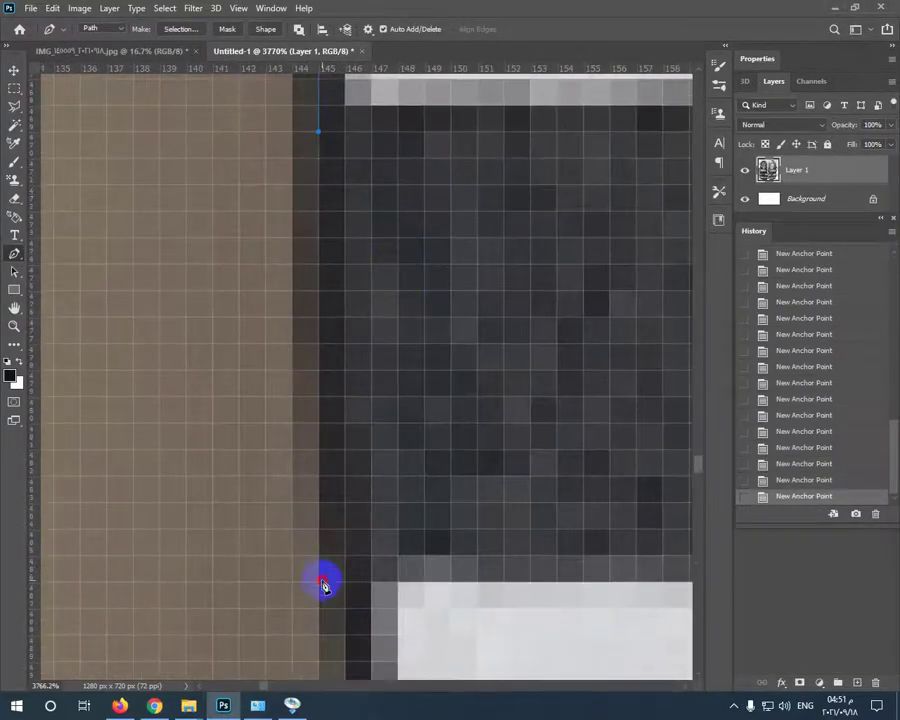
pyautogui.click(342, 656)
pyautogui.moveTo(376, 646); pyautogui.dragTo(301, 147)
pyautogui.click(323, 506)
pyautogui.click(349, 585)
# Trace the start of the left slipper's outer toe curve down to the third white stripe from the toe tip
pyautogui.moveTo(386, 541); pyautogui.dragTo(280, 95)
pyautogui.click(283, 330)
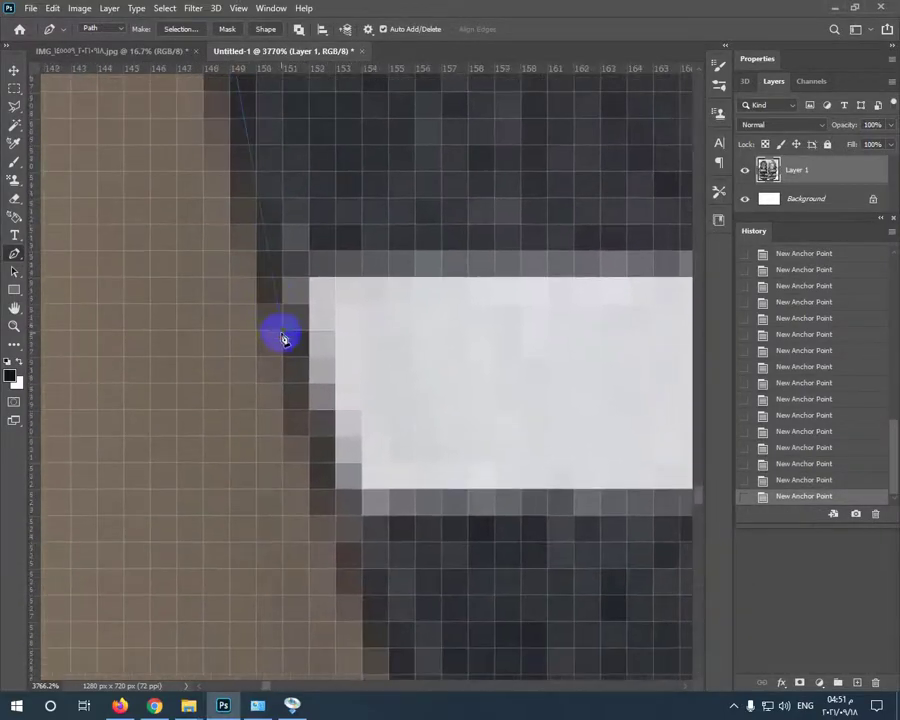
pyautogui.click(309, 436)
pyautogui.hotkey('ctrl', 'z')
pyautogui.click(358, 566)
pyautogui.moveTo(410, 640); pyautogui.dragTo(344, 446)
pyautogui.click(354, 464)
pyautogui.click(381, 538)
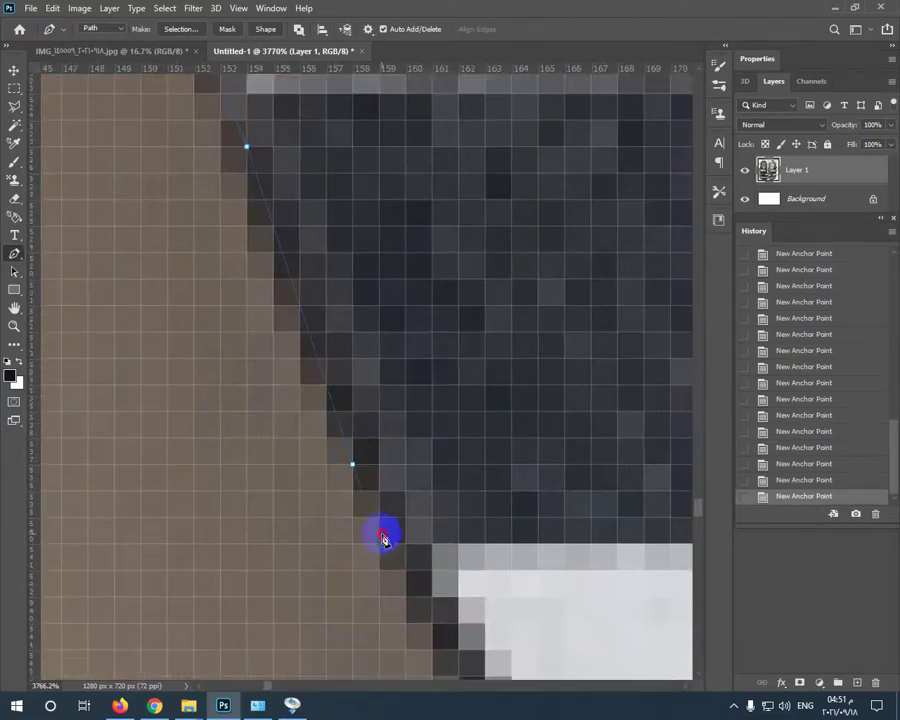
# Continue the Pen path along the outer toe curve from the third-last white stripe to the second-last one
pyautogui.moveTo(474, 606); pyautogui.dragTo(309, 362)
pyautogui.click(414, 458)
pyautogui.click(290, 350)
pyautogui.hotkey('ctrl', 'z')
pyautogui.click(396, 458)
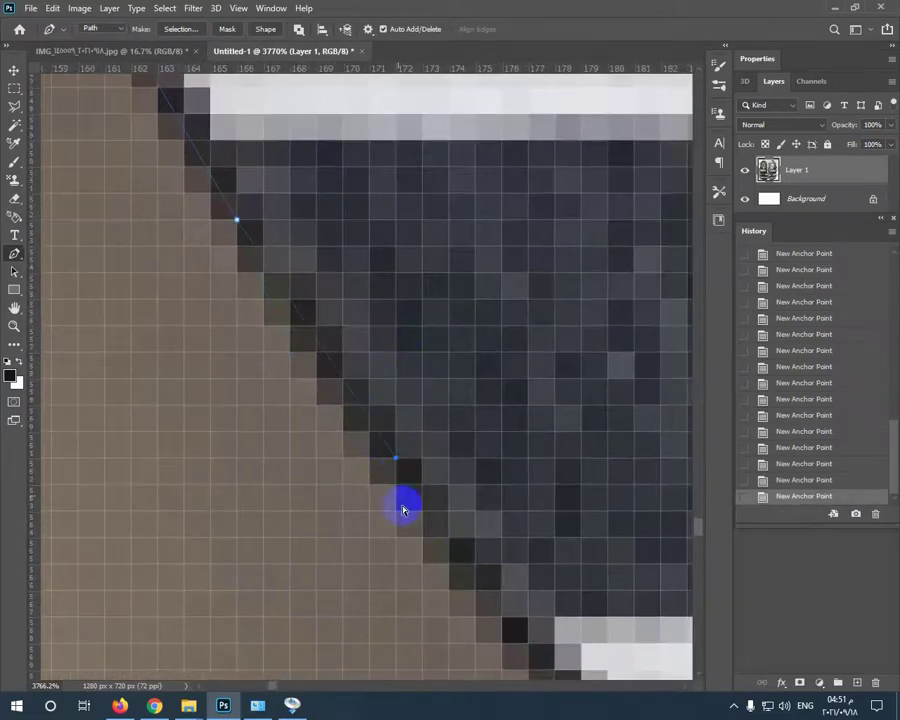
pyautogui.hotkey('ctrl', 'z')
pyautogui.click(316, 352)
pyautogui.moveTo(497, 631); pyautogui.dragTo(346, 313)
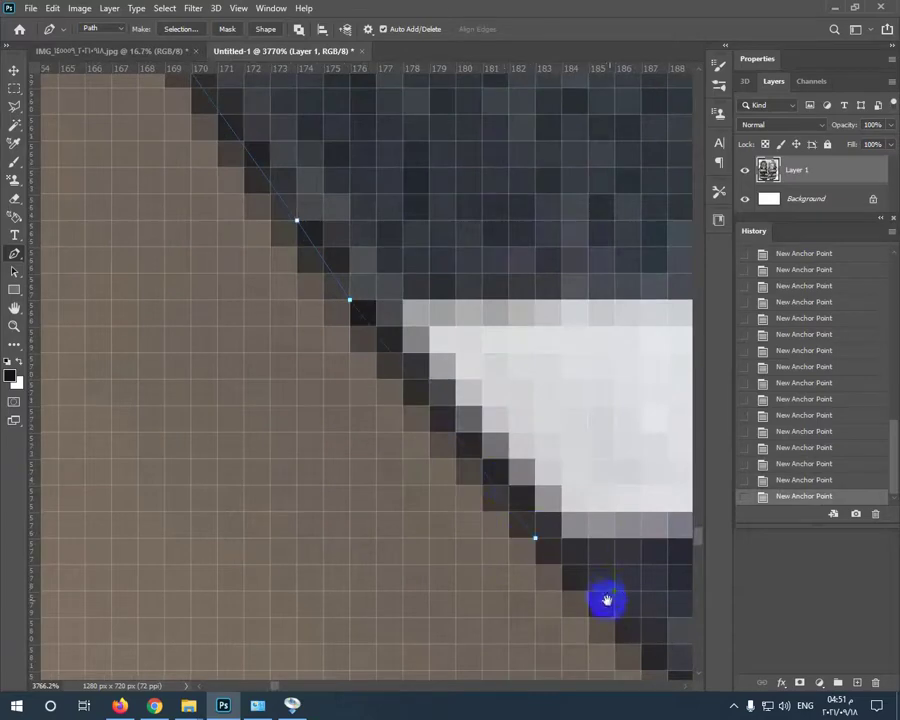
# Extend the Pen path along the outer toe curve past the second-last white stripe, redoing misplaced anchor points
pyautogui.moveTo(607, 600); pyautogui.dragTo(361, 305)
pyautogui.hotkey('ctrl', 'z')
pyautogui.click(396, 348)
pyautogui.click(525, 487)
pyautogui.hotkey('ctrl', 'z')
pyautogui.click(528, 480)
pyautogui.moveTo(606, 624); pyautogui.dragTo(279, 366)
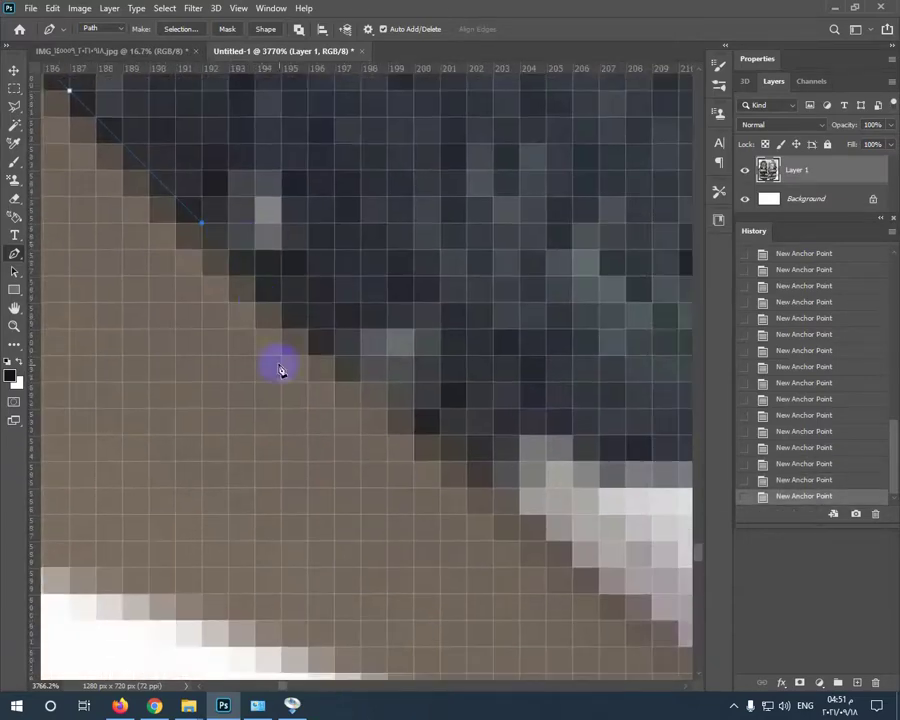
# Trace the toe curve past the last white stripe to the beginning of the slipper's bottom edge
pyautogui.moveTo(687, 675); pyautogui.dragTo(342, 450)
pyautogui.click(386, 447)
pyautogui.click(492, 526)
pyautogui.moveTo(558, 554); pyautogui.dragTo(169, 268)
pyautogui.click(235, 318)
pyautogui.hotkey('ctrl', 'z')
pyautogui.click(208, 292)
pyautogui.hotkey('ctrl', 'z')
pyautogui.click(131, 267)
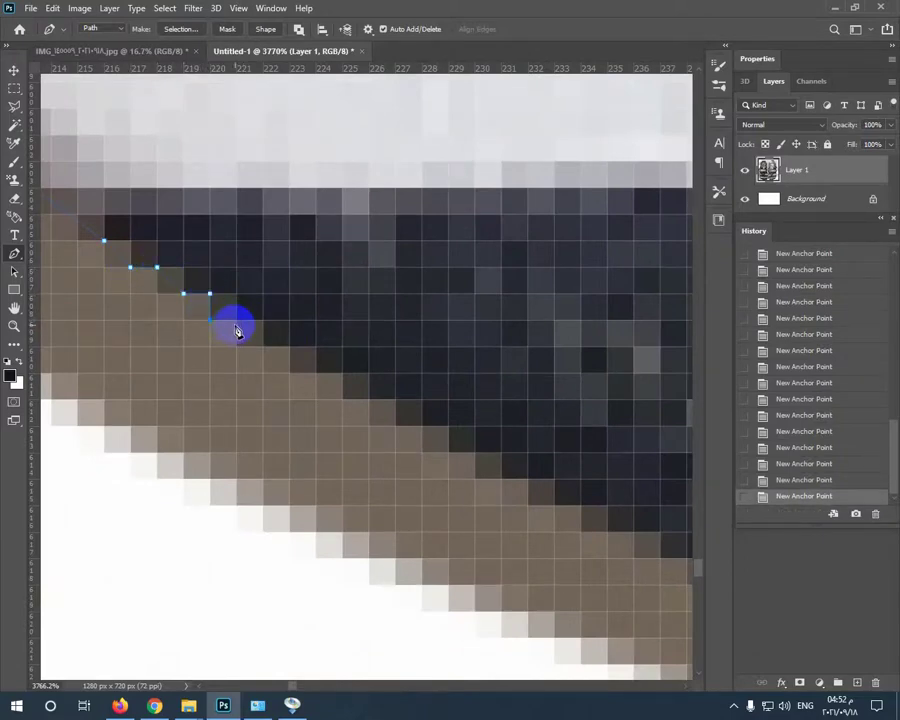
pyautogui.moveTo(535, 495); pyautogui.dragTo(205, 311)
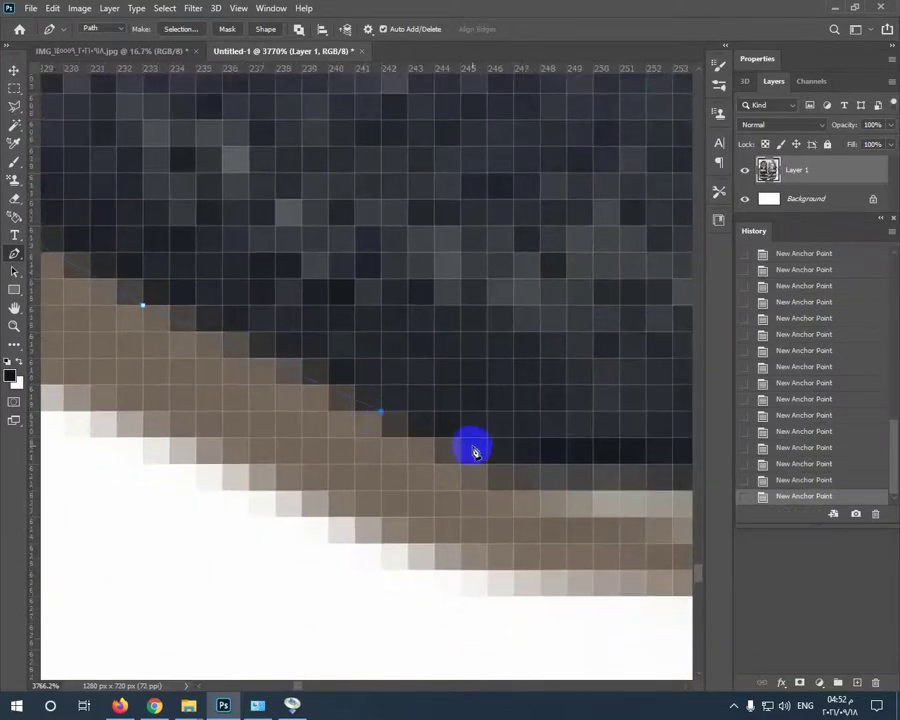
pyautogui.moveTo(463, 472); pyautogui.dragTo(318, 378)
pyautogui.moveTo(535, 375); pyautogui.dragTo(265, 375)
# Run the Pen path along the left slipper's bottom toe edge and start it up the inner toe curve
pyautogui.press('z')
pyautogui.moveTo(169, 369); pyautogui.dragTo(99, 371)
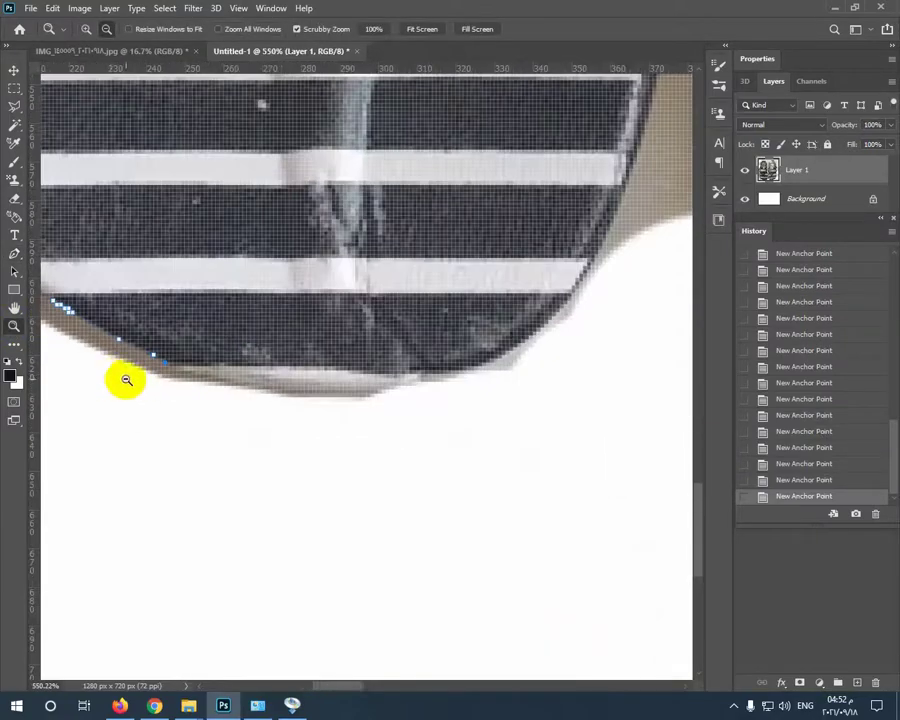
pyautogui.moveTo(231, 316); pyautogui.dragTo(573, 408)
pyautogui.moveTo(503, 297); pyautogui.dragTo(215, 268)
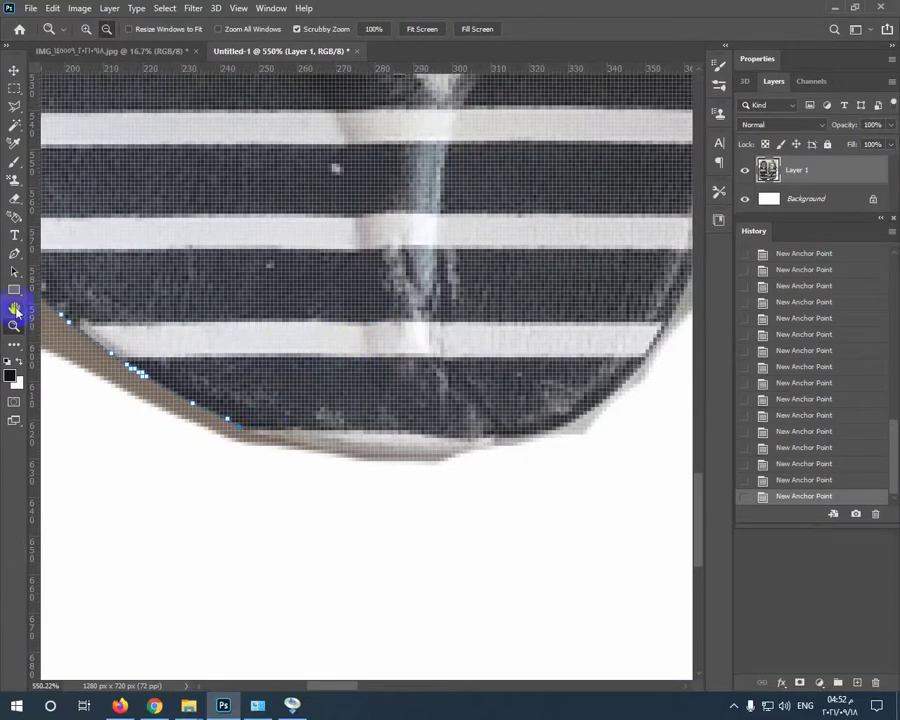
pyautogui.click(16, 256)
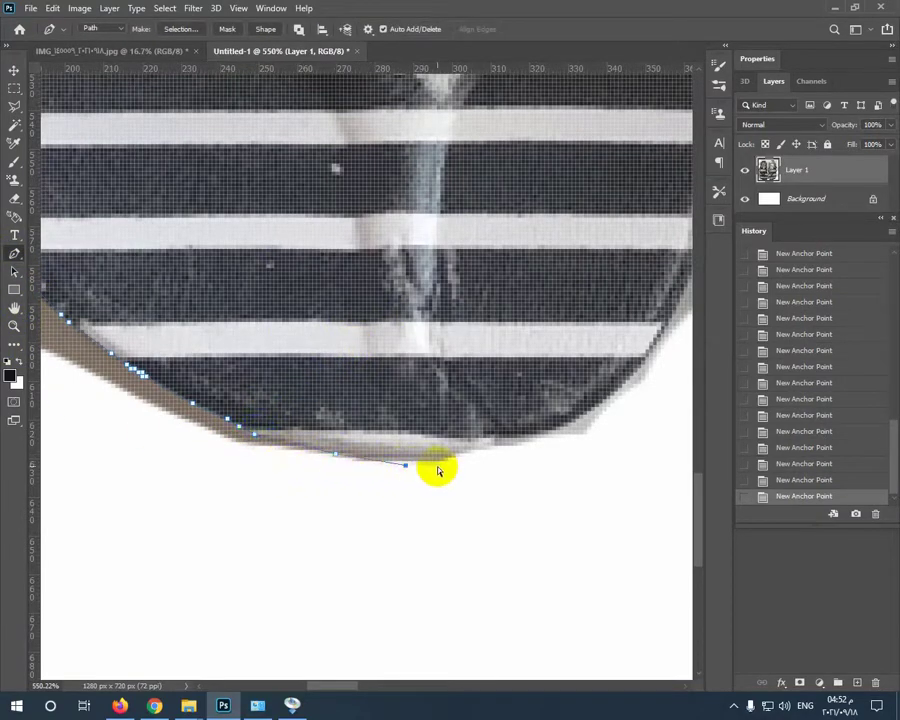
pyautogui.click(471, 449)
pyautogui.click(509, 445)
pyautogui.click(618, 397)
pyautogui.moveTo(667, 345); pyautogui.dragTo(470, 465)
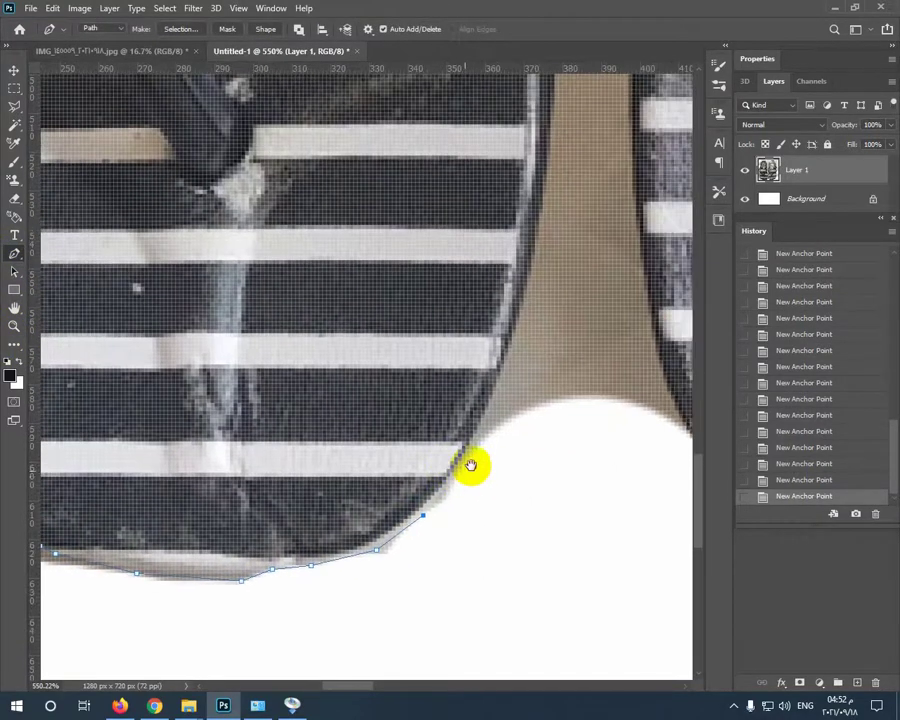
# Carry the Pen path up the left slipper's inner side edge and onto the inner strap
pyautogui.moveTo(527, 361); pyautogui.dragTo(480, 444)
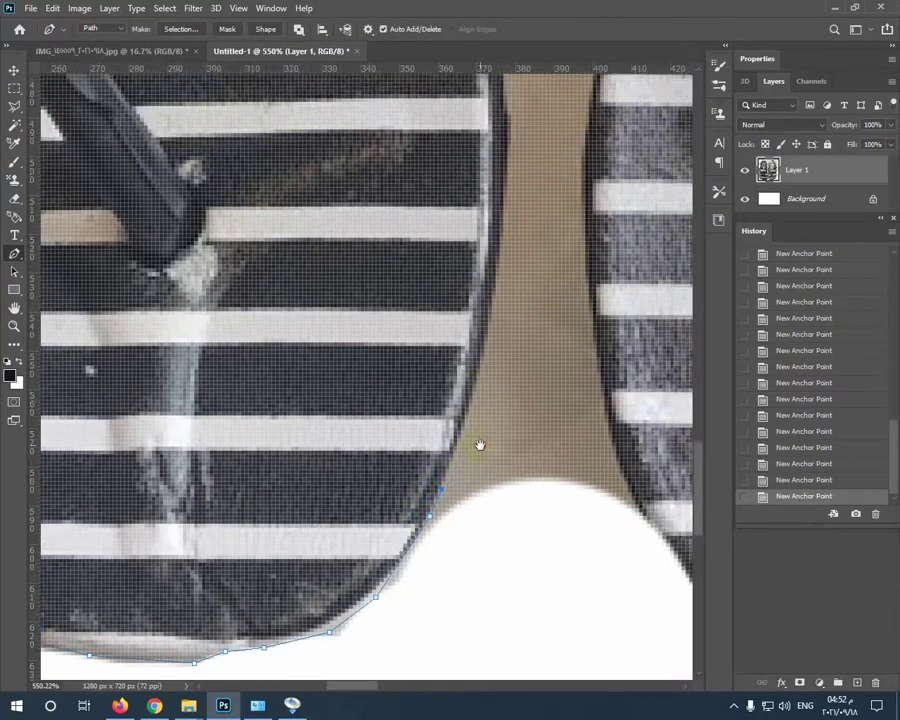
pyautogui.moveTo(507, 123); pyautogui.dragTo(437, 313)
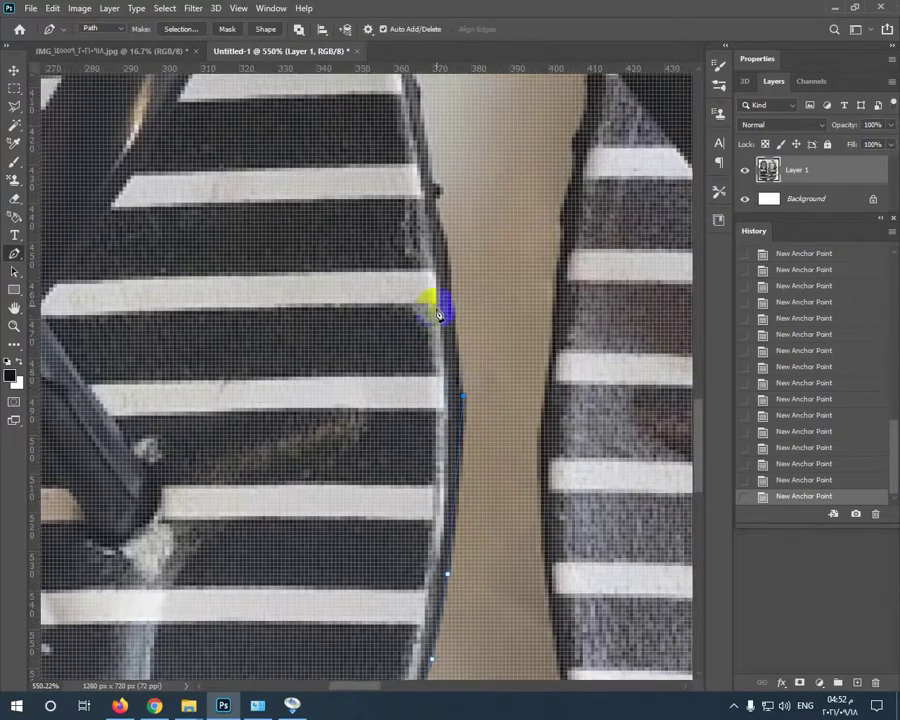
pyautogui.moveTo(432, 184); pyautogui.dragTo(460, 325)
pyautogui.moveTo(466, 235); pyautogui.dragTo(474, 446)
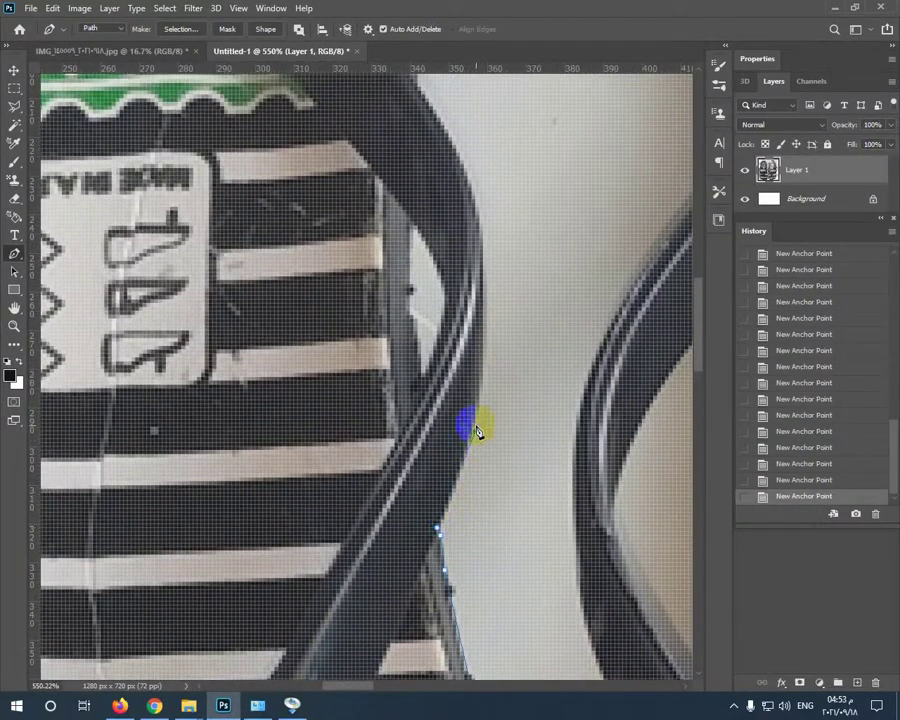
# Trace the inner strap's outside edge up to the sole and continue along the side of the heel
pyautogui.moveTo(486, 252); pyautogui.dragTo(427, 510)
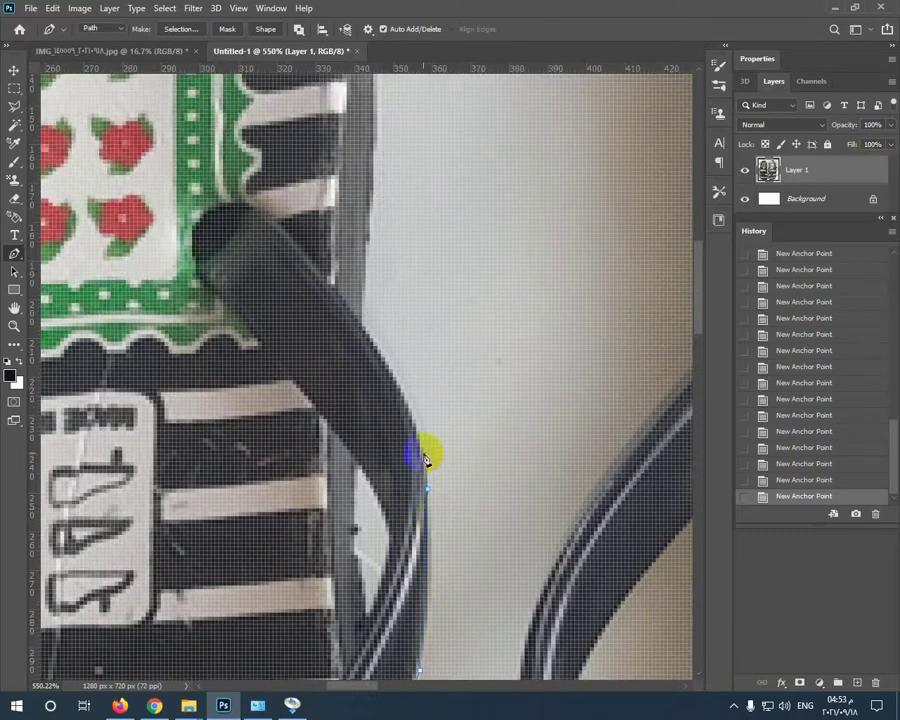
pyautogui.moveTo(366, 330); pyautogui.dragTo(388, 452)
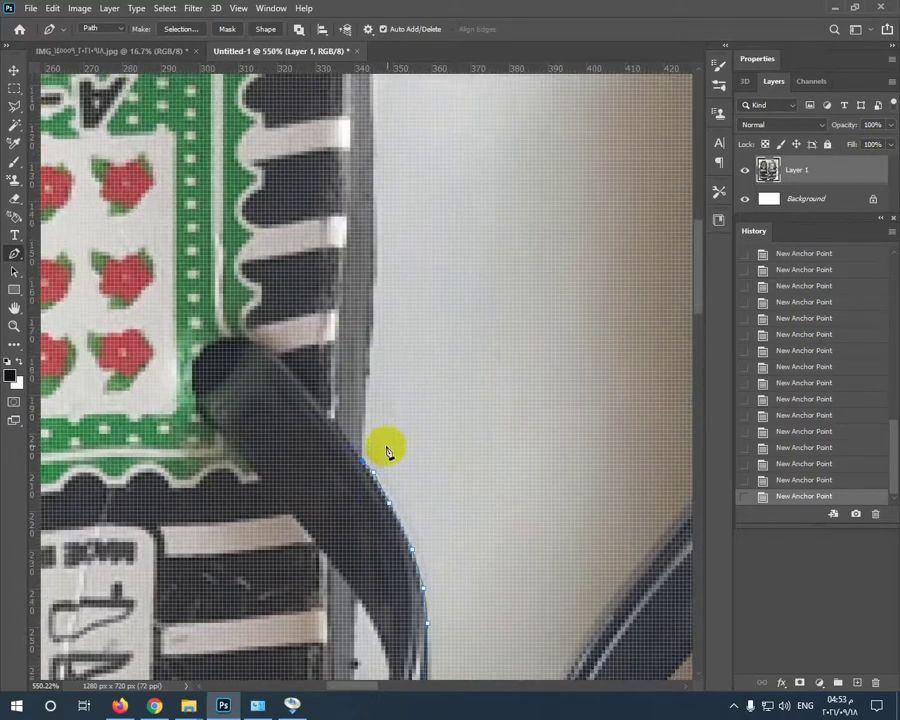
pyautogui.moveTo(377, 213); pyautogui.dragTo(338, 615)
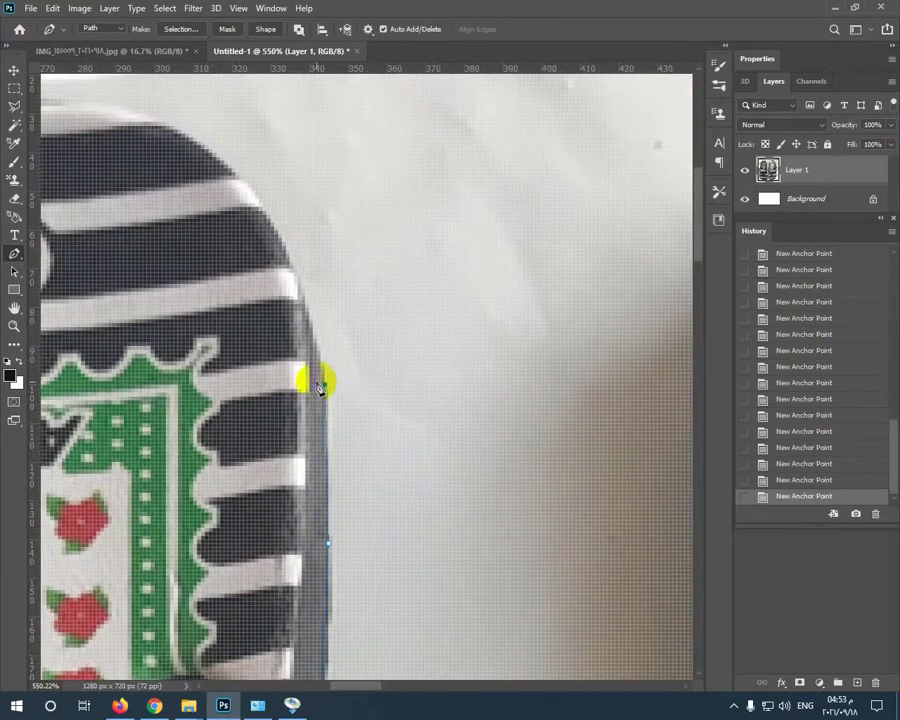
# Trace the Pen path around the top of the left slipper's heel toward the path's starting point
pyautogui.moveTo(305, 303); pyautogui.dragTo(318, 428)
pyautogui.click(251, 330)
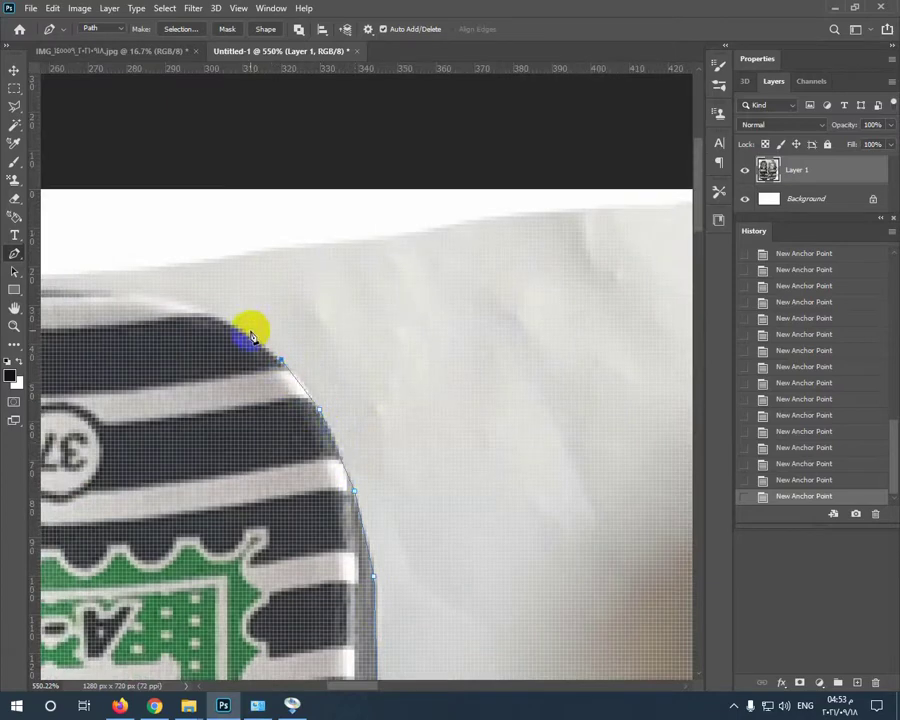
pyautogui.moveTo(251, 328); pyautogui.dragTo(428, 428)
pyautogui.click(416, 418)
pyautogui.click(378, 407)
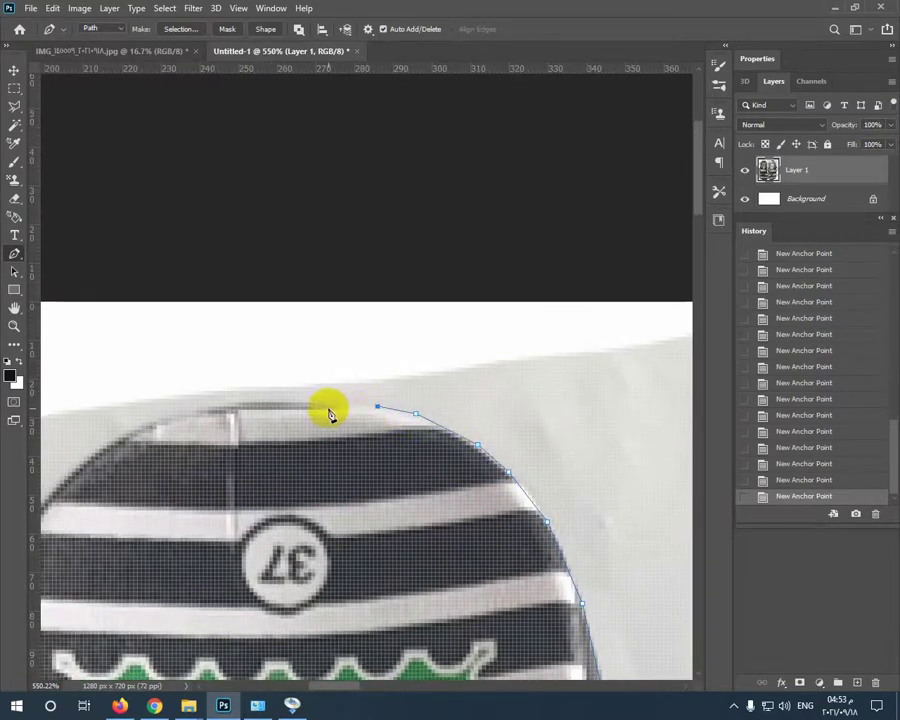
pyautogui.click(324, 407)
pyautogui.click(262, 407)
pyautogui.moveTo(261, 409); pyautogui.dragTo(542, 417)
pyautogui.click(436, 432)
pyautogui.click(457, 423)
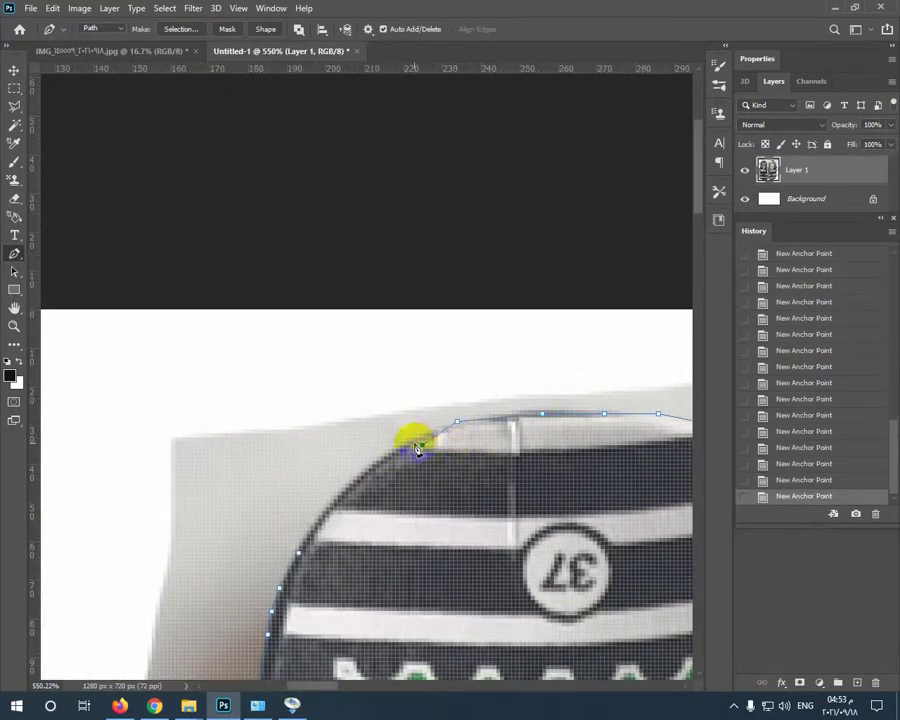
# Close the path, turn it into a selection, then cut the left slipper and paste it onto its own layer
pyautogui.moveTo(383, 572); pyautogui.dragTo(309, 453)
pyautogui.hotkey('ctrl', 'x')
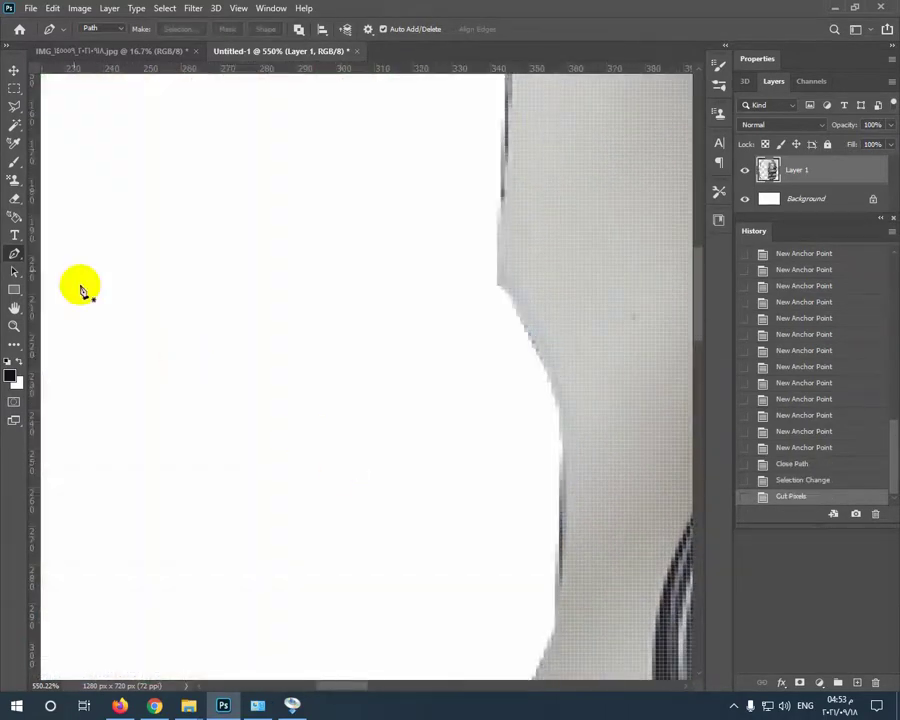
pyautogui.click(14, 326)
pyautogui.moveTo(324, 324); pyautogui.dragTo(181, 360)
pyautogui.hotkey('ctrl', 'v')
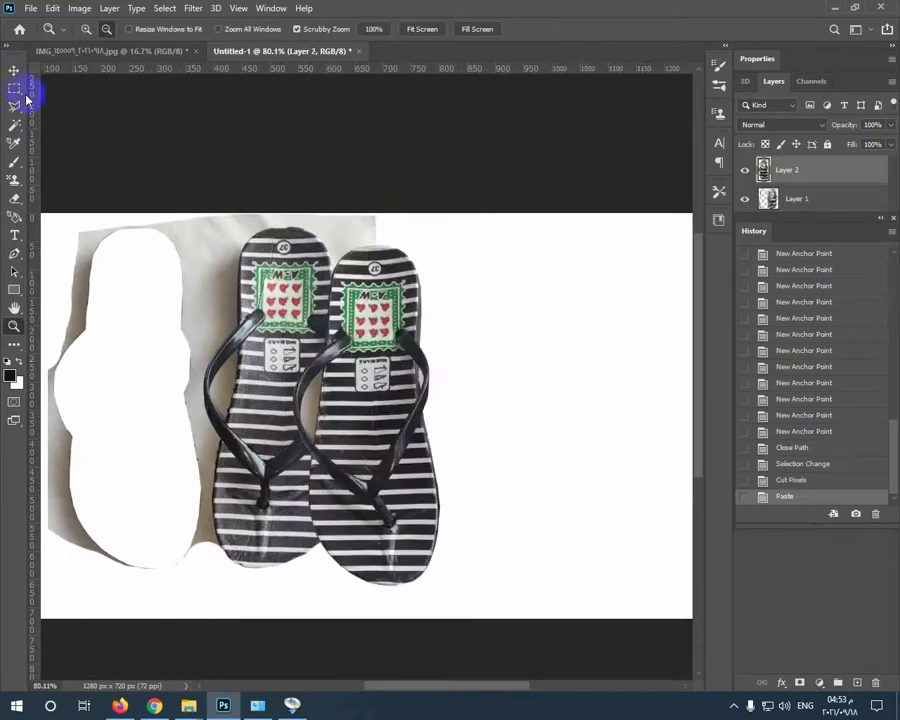
# Move the cut-out slipper onto the empty white area beside the remaining slipper
pyautogui.click(14, 70)
pyautogui.moveTo(354, 405); pyautogui.dragTo(516, 430)
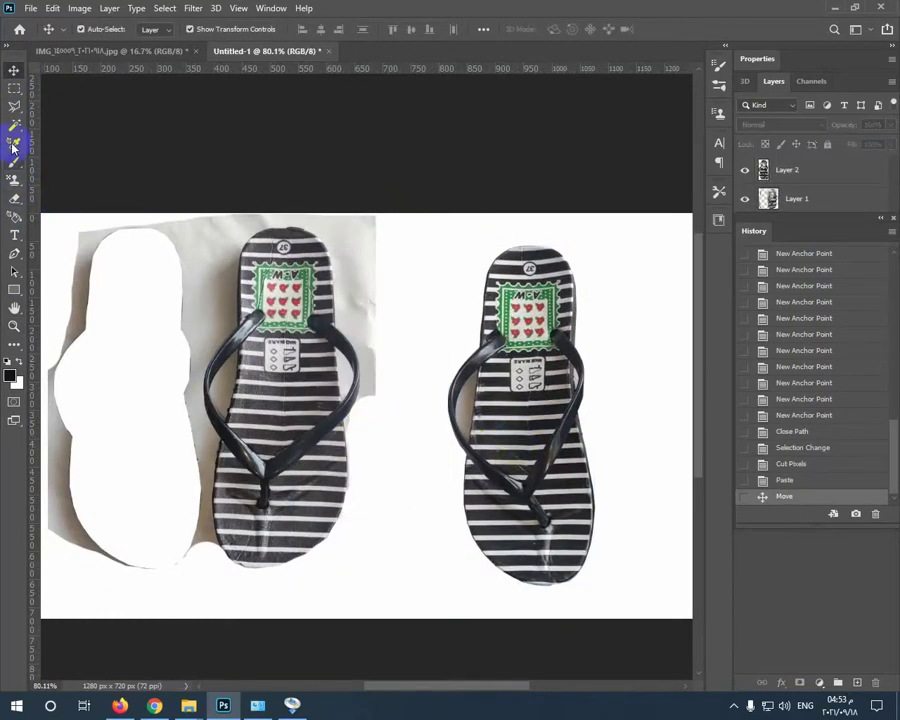
# On Layer 2, select the background inside the slipper's left strap opening with the Magic Wand and clear it
pyautogui.click(14, 89)
pyautogui.click(14, 127)
pyautogui.click(602, 253)
pyautogui.click(436, 263)
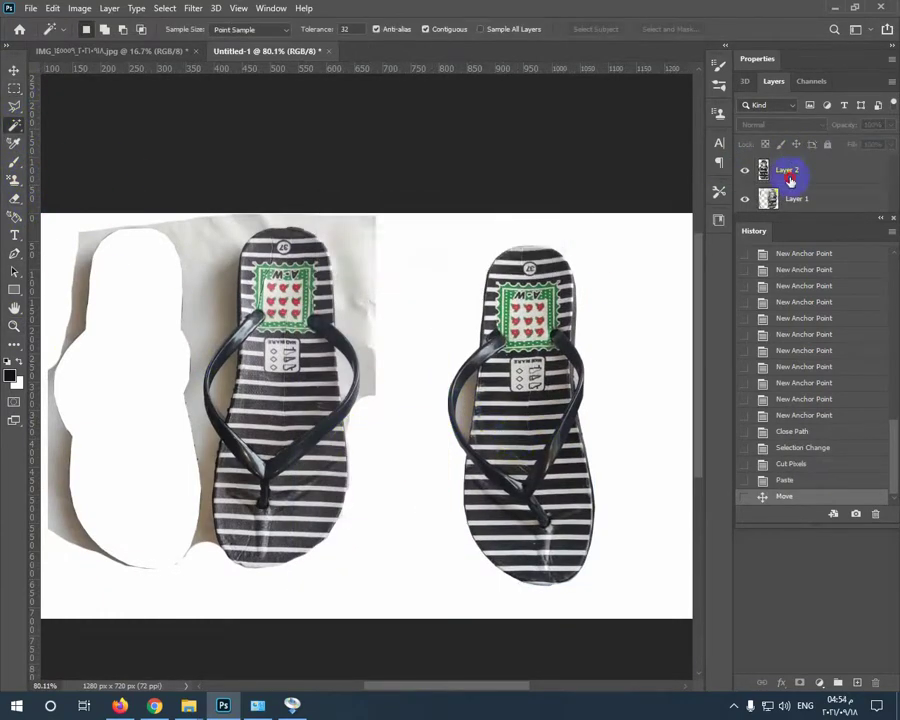
pyautogui.click(792, 191)
pyautogui.click(466, 420)
pyautogui.click(791, 173)
pyautogui.click(464, 408)
pyautogui.click(468, 420)
pyautogui.press('Delete')
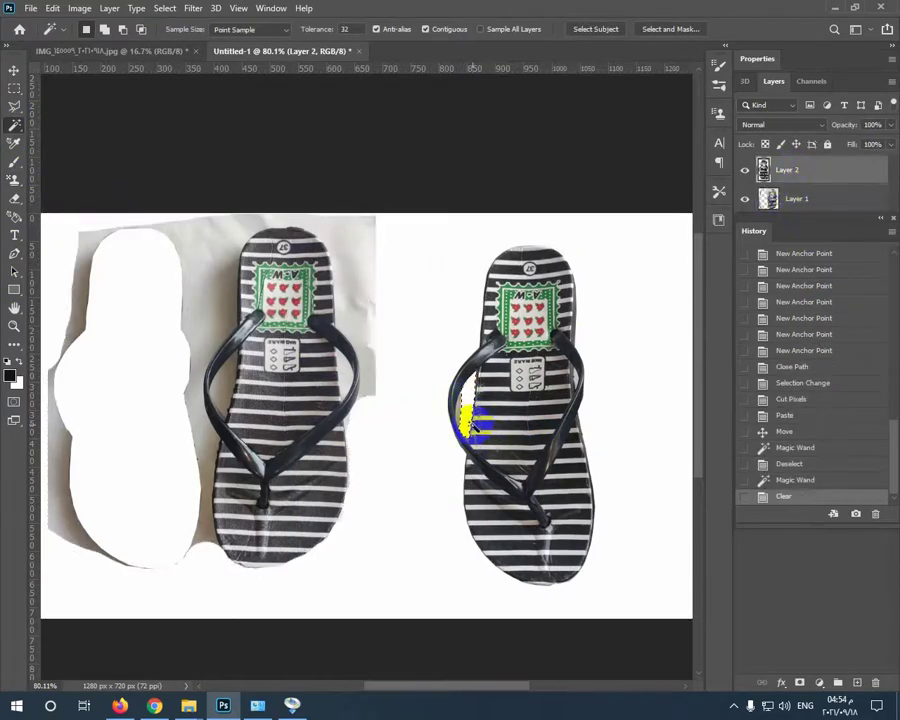
pyautogui.click(467, 425)
pyautogui.press('Delete')
# Clear the background inside the same slipper's right strap opening with the Magic Wand, then deselect
pyautogui.click(577, 378)
pyautogui.press('Delete')
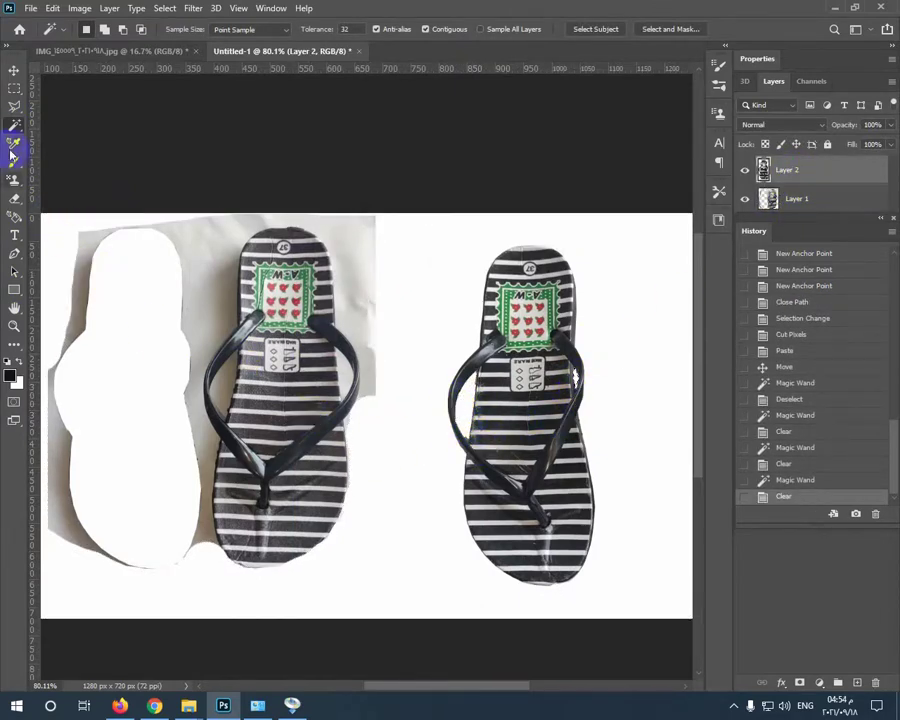
pyautogui.click(14, 88)
pyautogui.click(466, 461)
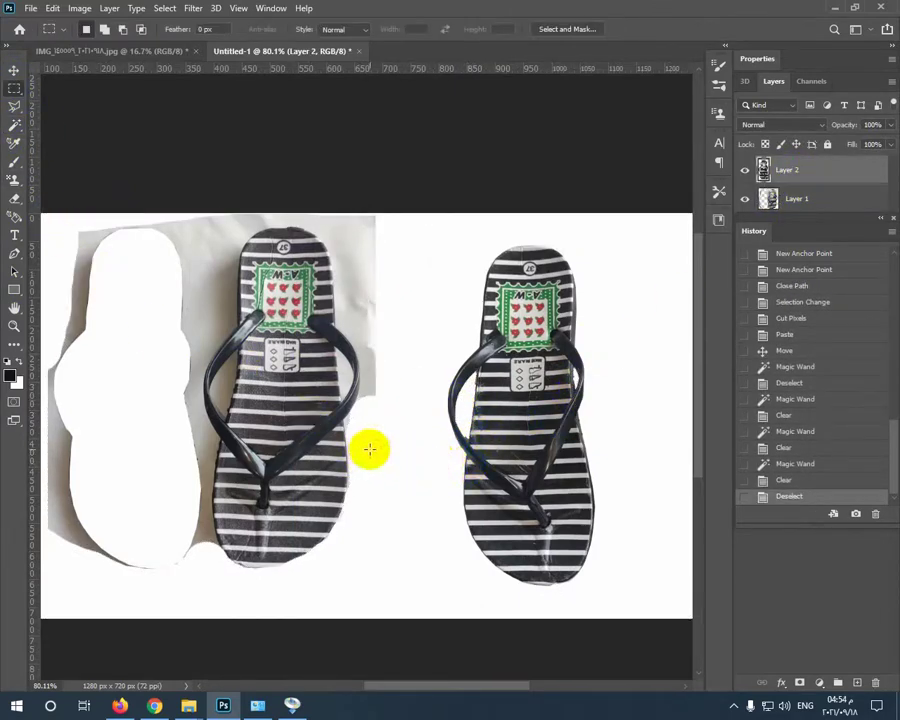
# Outline the leftover background at the lower end of the left strap opening with the Pen tool and clear it
pyautogui.click(14, 326)
pyautogui.moveTo(450, 449); pyautogui.dragTo(560, 445)
pyautogui.moveTo(311, 372); pyautogui.dragTo(201, 354)
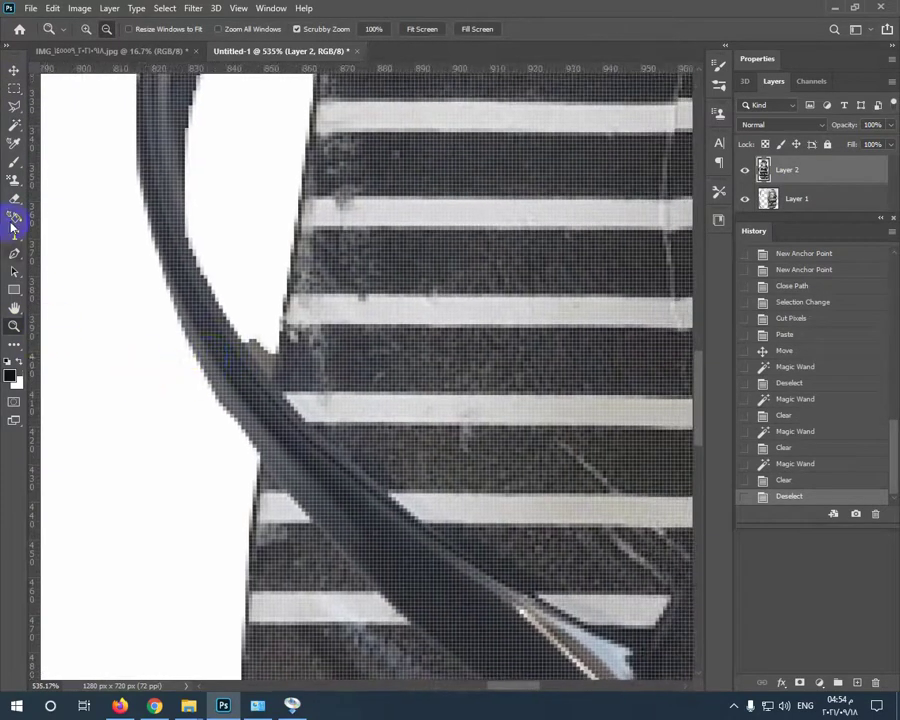
pyautogui.click(14, 253)
pyautogui.click(244, 343)
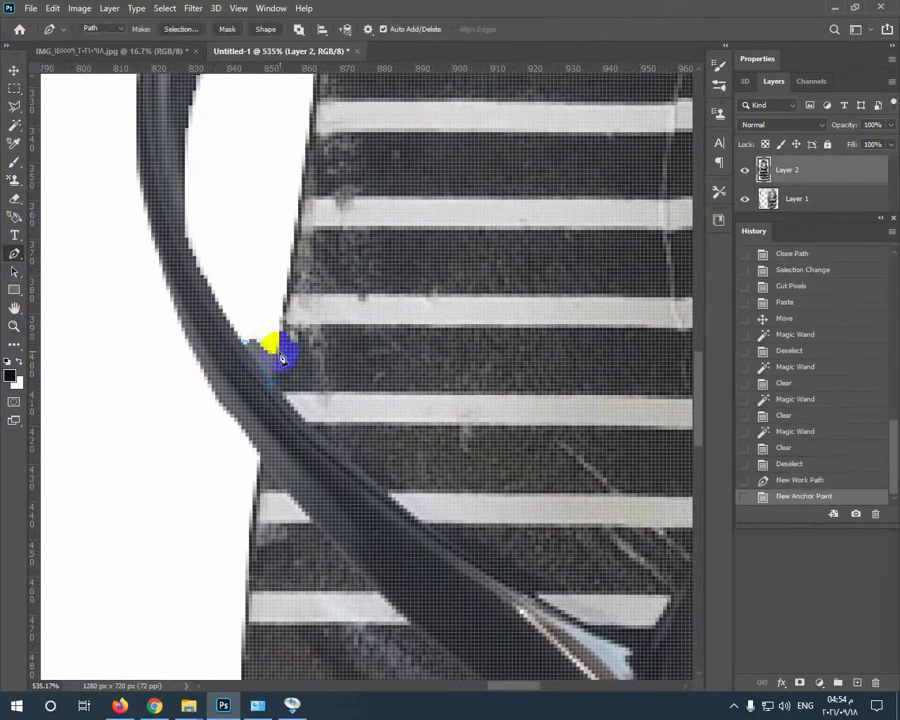
pyautogui.click(281, 317)
pyautogui.click(235, 305)
pyautogui.click(244, 343)
pyautogui.hotkey('ctrl', 'Return')
pyautogui.press('Delete')
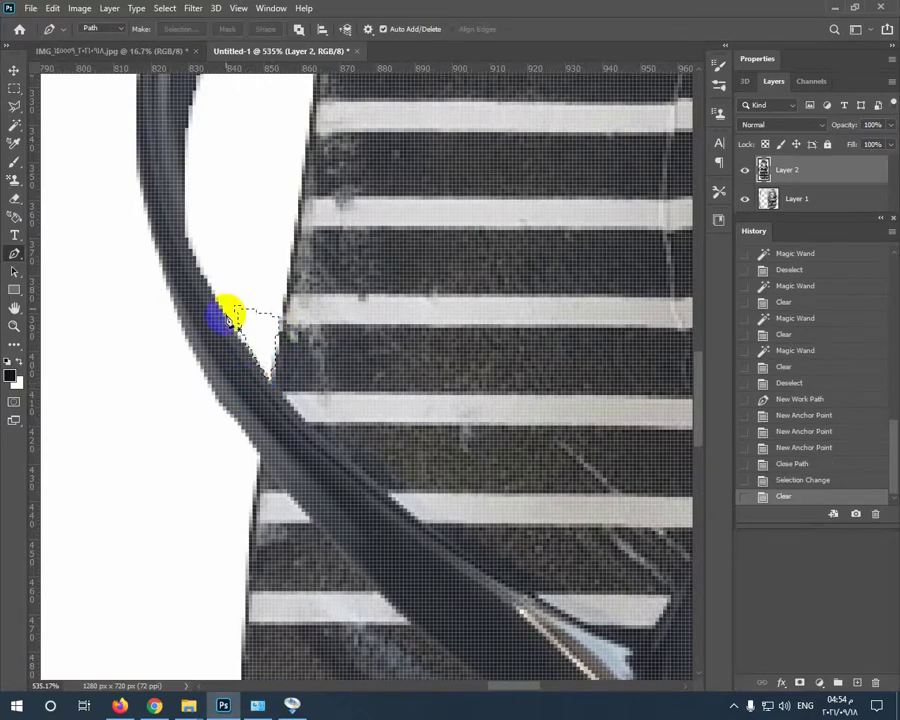
# Outline the leftover background at the upper end of the left strap opening with the Pen tool, clear it and deselect
pyautogui.moveTo(359, 185); pyautogui.dragTo(297, 494)
pyautogui.click(271, 198)
pyautogui.click(258, 207)
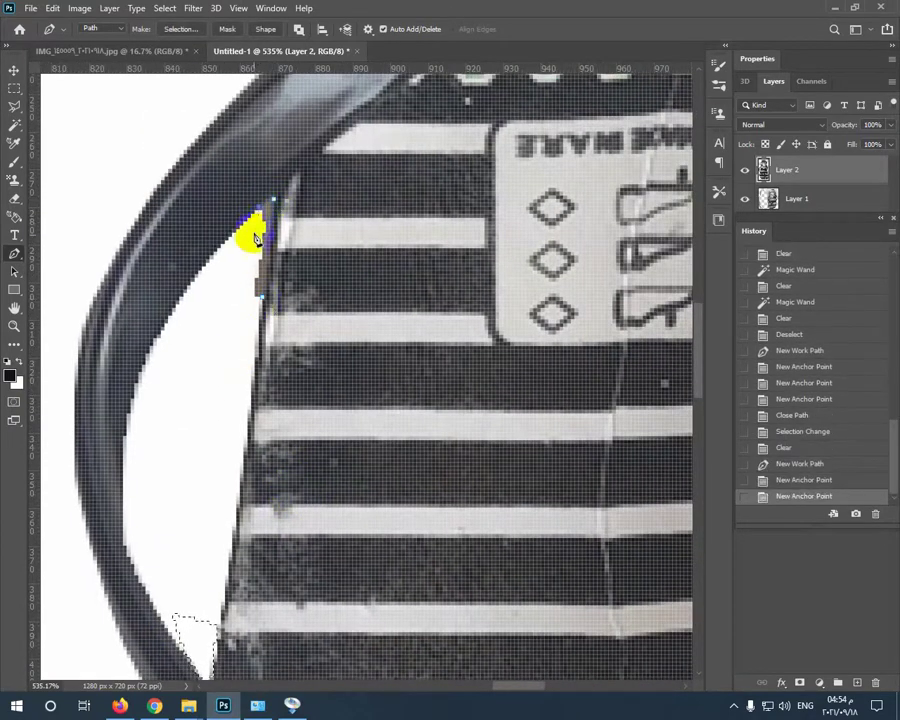
pyautogui.click(251, 283)
pyautogui.click(262, 299)
pyautogui.click(273, 199)
pyautogui.hotkey('ctrl', 'Return')
pyautogui.press('Delete')
pyautogui.click(14, 89)
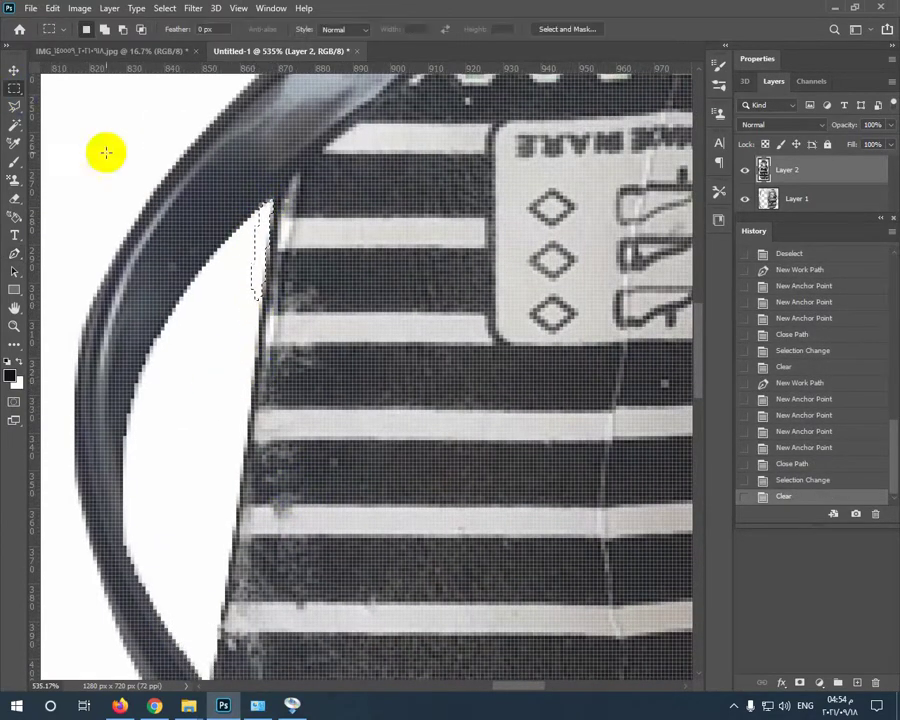
pyautogui.click(106, 152)
# Clear a small leftover patch on the cut-out slipper's layer with a rectangular marquee selection, then deselect
pyautogui.moveTo(550, 413); pyautogui.dragTo(140, 279)
pyautogui.moveTo(470, 370)
pyautogui.mouseDown()
pyautogui.moveTo(464, 450)
pyautogui.moveTo(490, 574)
pyautogui.mouseUp()
pyautogui.moveTo(561, 295); pyautogui.dragTo(540, 361)
pyautogui.press('Delete')
pyautogui.click(552, 424)
pyautogui.moveTo(552, 424); pyautogui.dragTo(672, 432)
pyautogui.press('z')
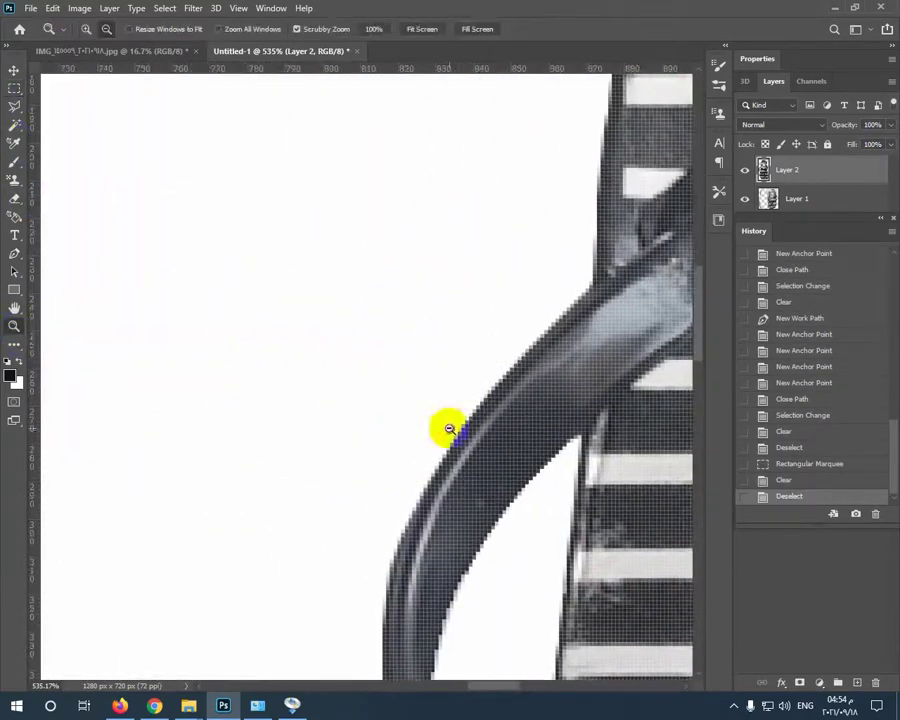
pyautogui.moveTo(448, 428); pyautogui.dragTo(338, 470)
pyautogui.moveTo(338, 470); pyautogui.dragTo(430, 431)
# On Layer 1, start a Pen path at the remaining slipper's toe and trace along its bottom edge
pyautogui.click(752, 197)
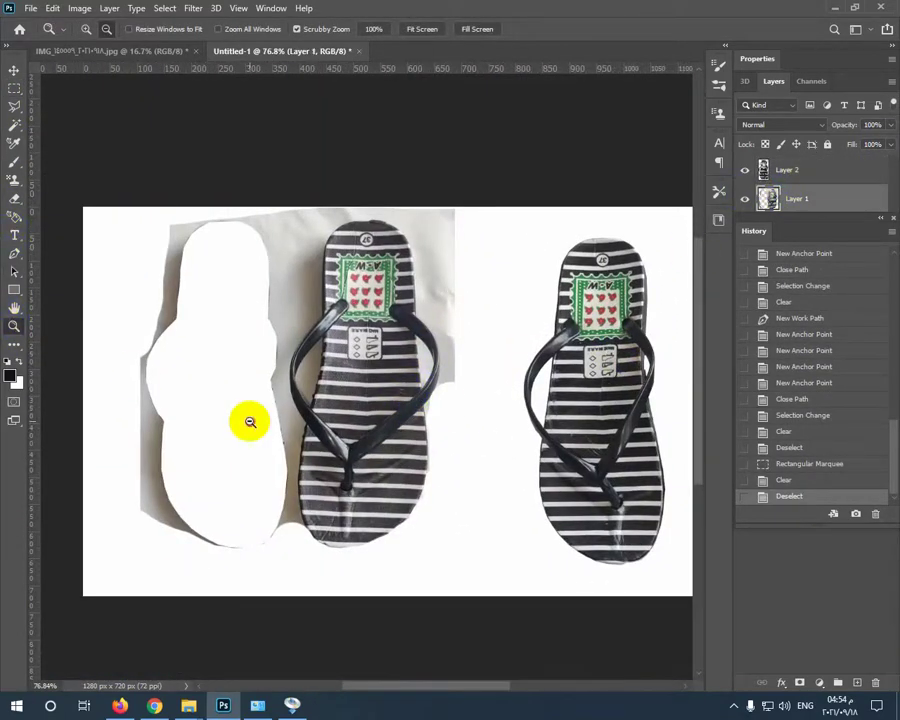
pyautogui.moveTo(319, 515); pyautogui.dragTo(399, 510)
pyautogui.moveTo(399, 510); pyautogui.dragTo(291, 279)
pyautogui.moveTo(277, 388); pyautogui.dragTo(360, 345)
pyautogui.moveTo(360, 345); pyautogui.dragTo(243, 415)
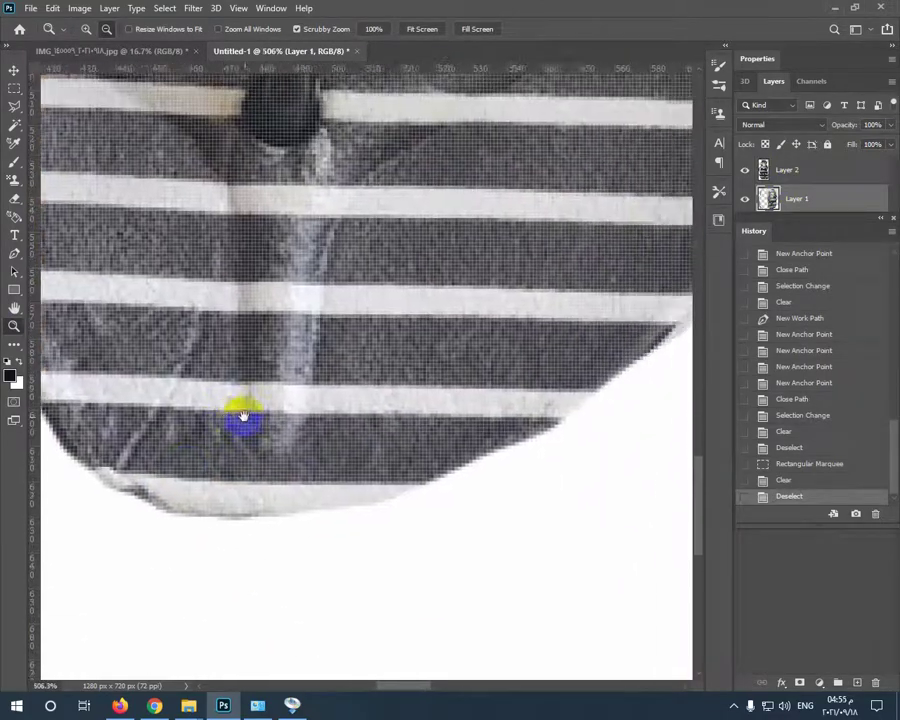
pyautogui.hscroll(-2, 210, 400)
pyautogui.press('p')
pyautogui.click(133, 383)
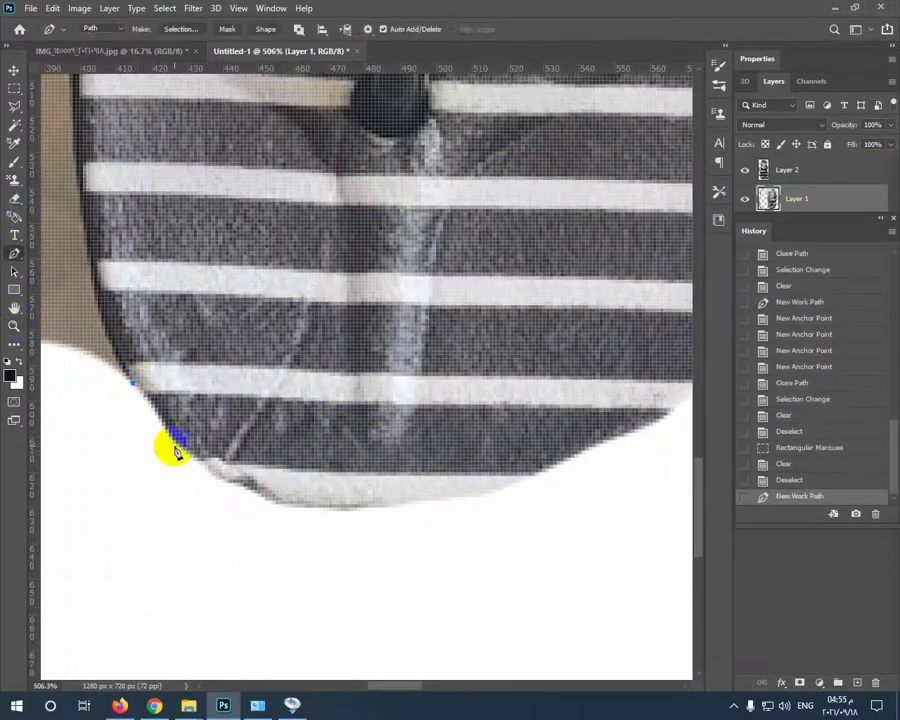
pyautogui.click(178, 446)
pyautogui.click(236, 489)
pyautogui.click(310, 511)
pyautogui.click(431, 508)
pyautogui.click(521, 489)
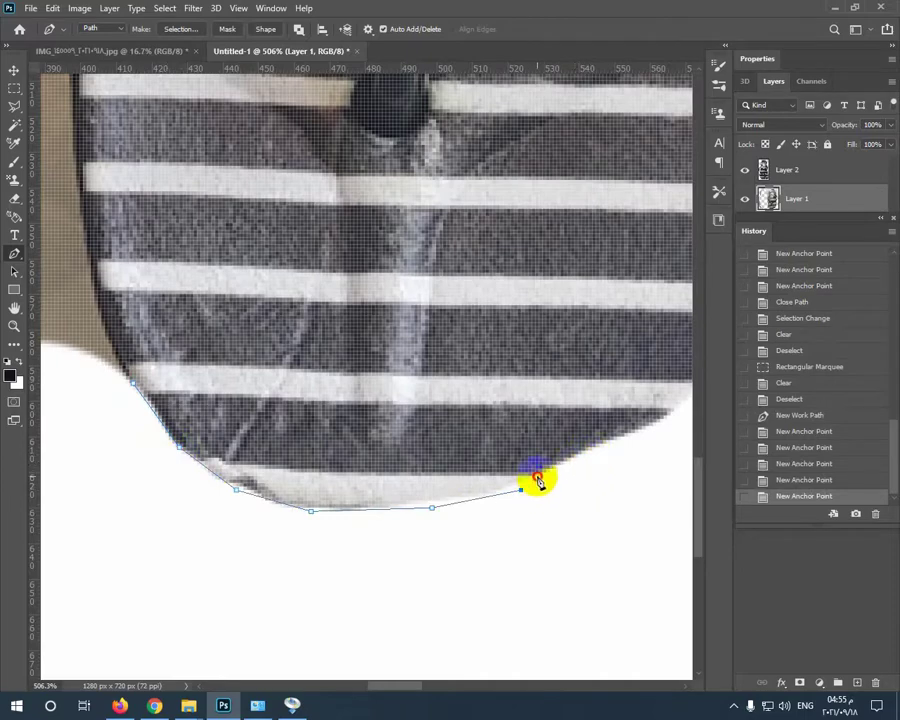
# Continue the Pen path up the right-hand curve of the remaining slipper's toe
pyautogui.click(548, 471)
pyautogui.click(589, 457)
pyautogui.hotkey('ctrl', 'z')
pyautogui.click(605, 444)
pyautogui.click(638, 430)
pyautogui.moveTo(649, 430); pyautogui.dragTo(436, 547)
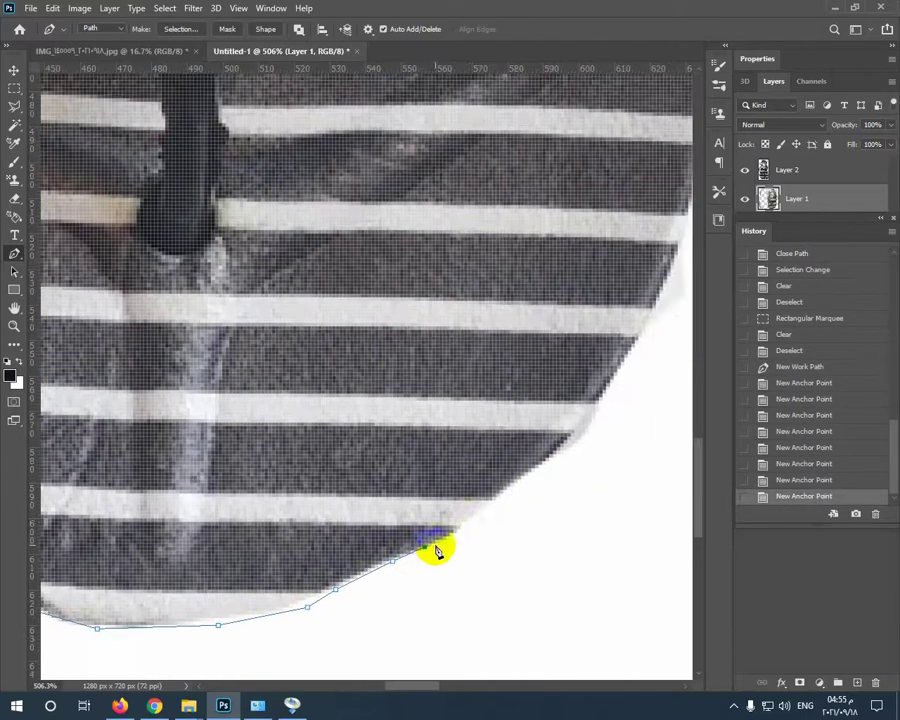
pyautogui.click(467, 521)
pyautogui.click(517, 486)
pyautogui.click(569, 450)
pyautogui.click(588, 414)
# Carry the Pen path up the right edge of the sole beside the toe post
pyautogui.moveTo(624, 373); pyautogui.dragTo(564, 456)
pyautogui.click(571, 430)
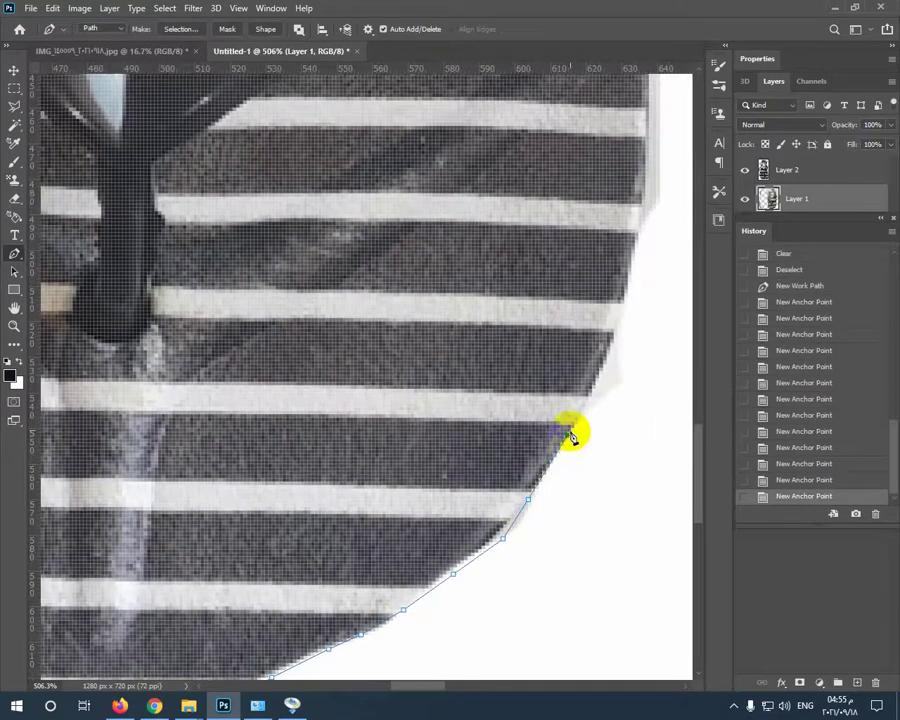
pyautogui.click(604, 364)
pyautogui.moveTo(622, 338); pyautogui.dragTo(491, 527)
pyautogui.click(497, 485)
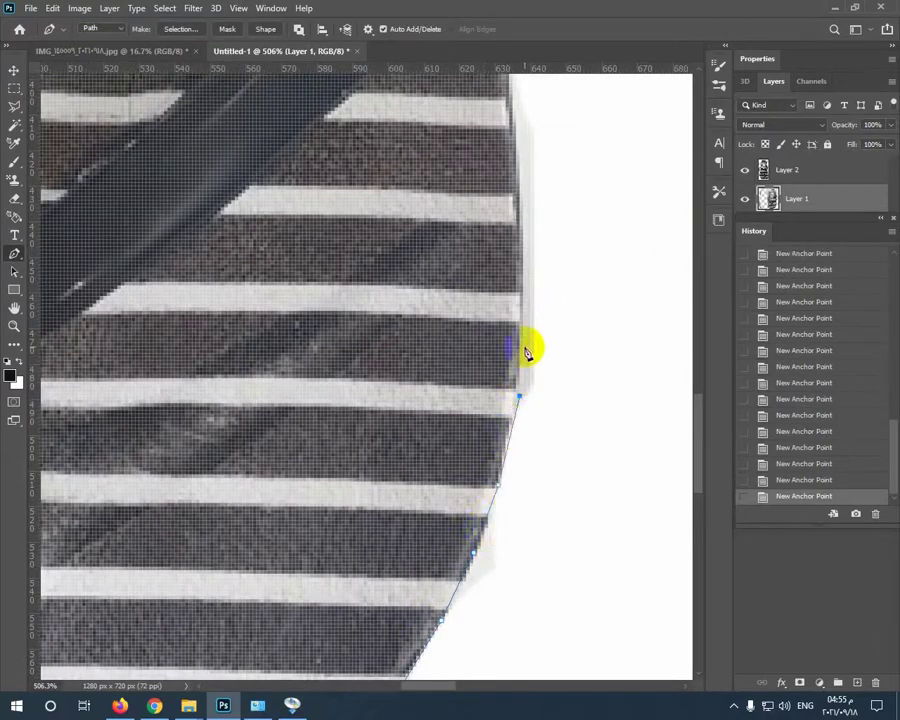
pyautogui.click(522, 348)
# Extend the Pen path up to the right strap and along the lower part of its outside edge
pyautogui.scroll(3, 506, 410)
pyautogui.scroll(1, 487, 487)
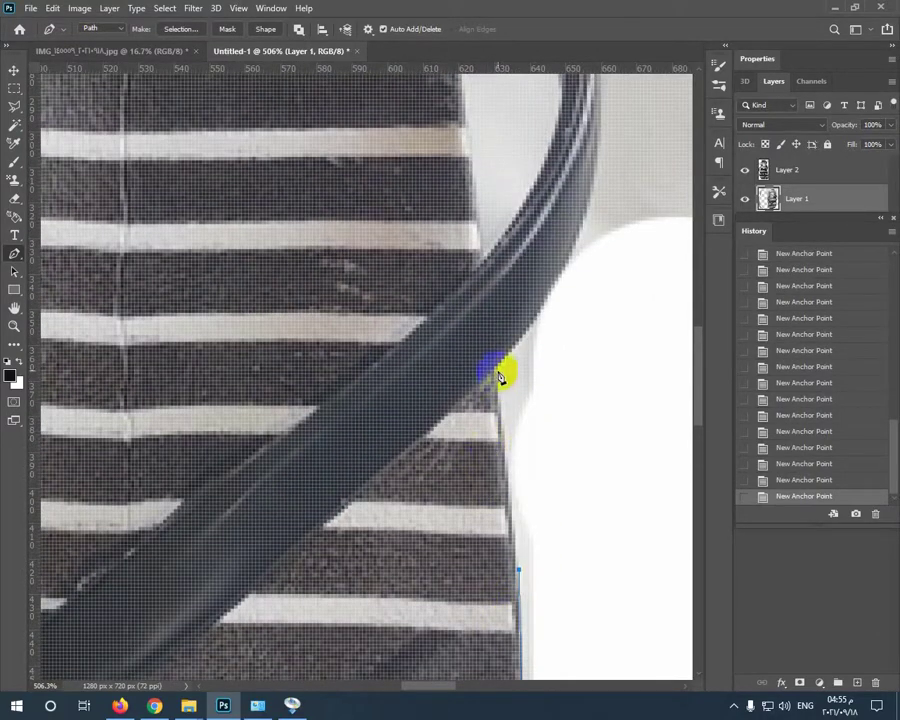
pyautogui.click(546, 303)
pyautogui.scroll(3, 528, 427)
pyautogui.hscroll(1, 528, 427)
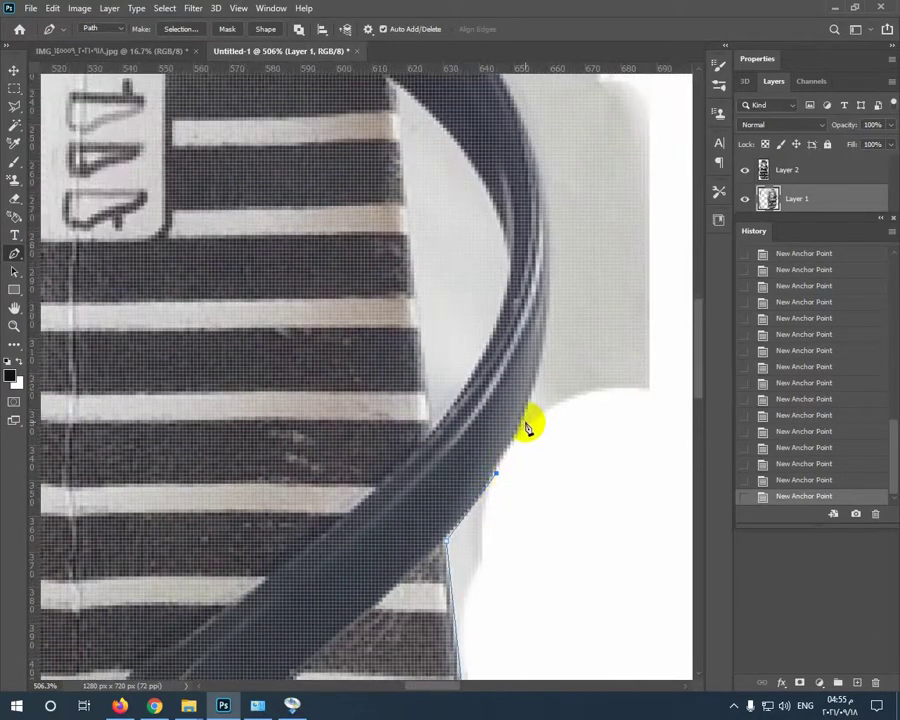
pyautogui.scroll(3, 538, 386)
pyautogui.hscroll(1, 538, 386)
pyautogui.click(483, 520)
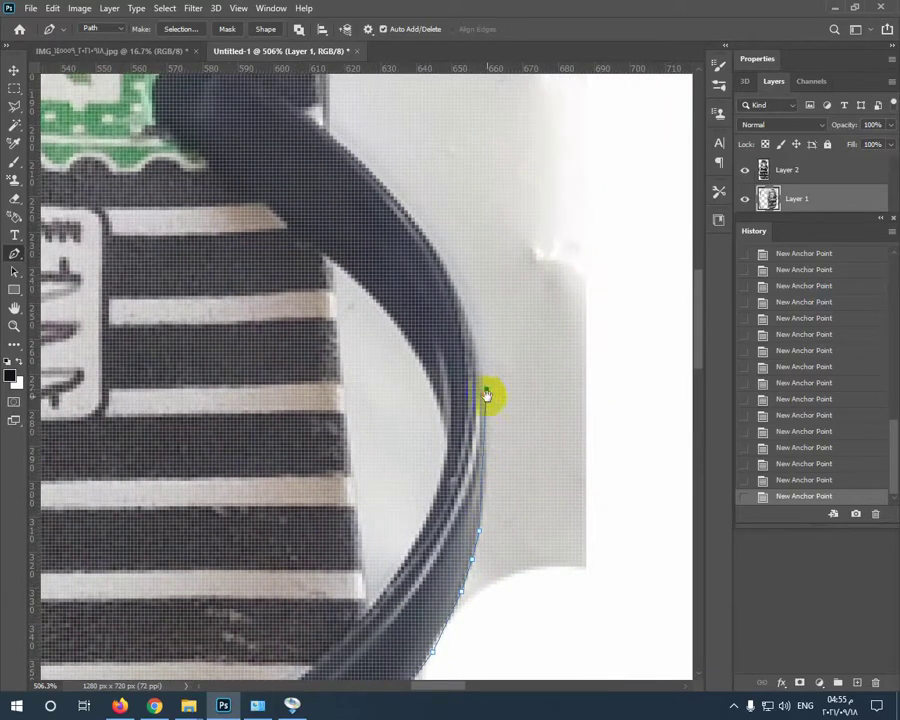
# Trace the upper outside edge of the right strap back to where it meets the sole
pyautogui.moveTo(487, 397); pyautogui.dragTo(498, 651)
pyautogui.click(452, 515)
pyautogui.scroll(1, 470, 560)
pyautogui.hscroll(-1, 470, 560)
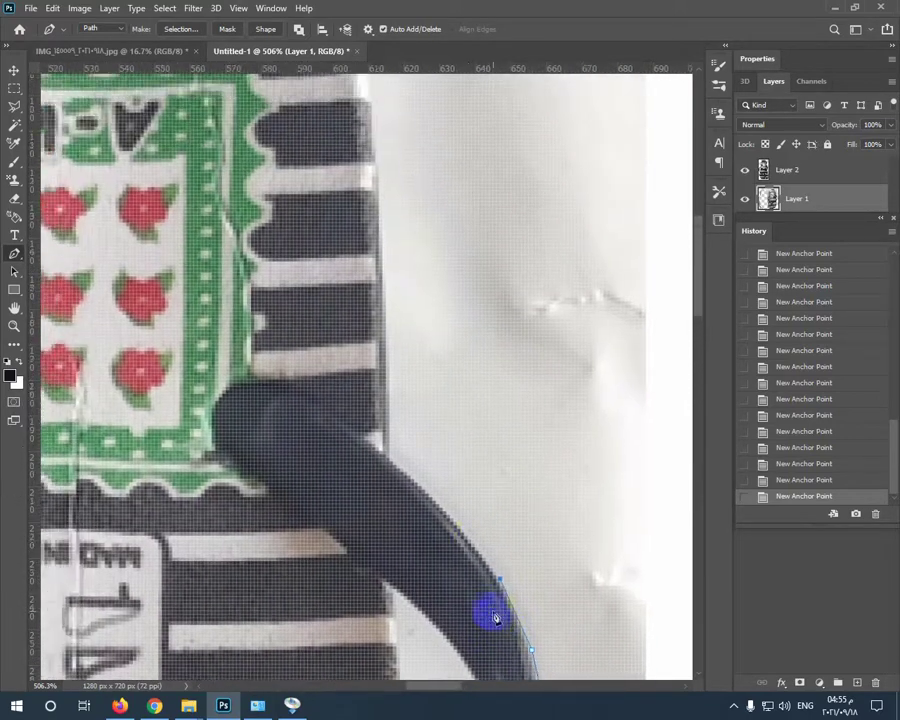
pyautogui.click(386, 458)
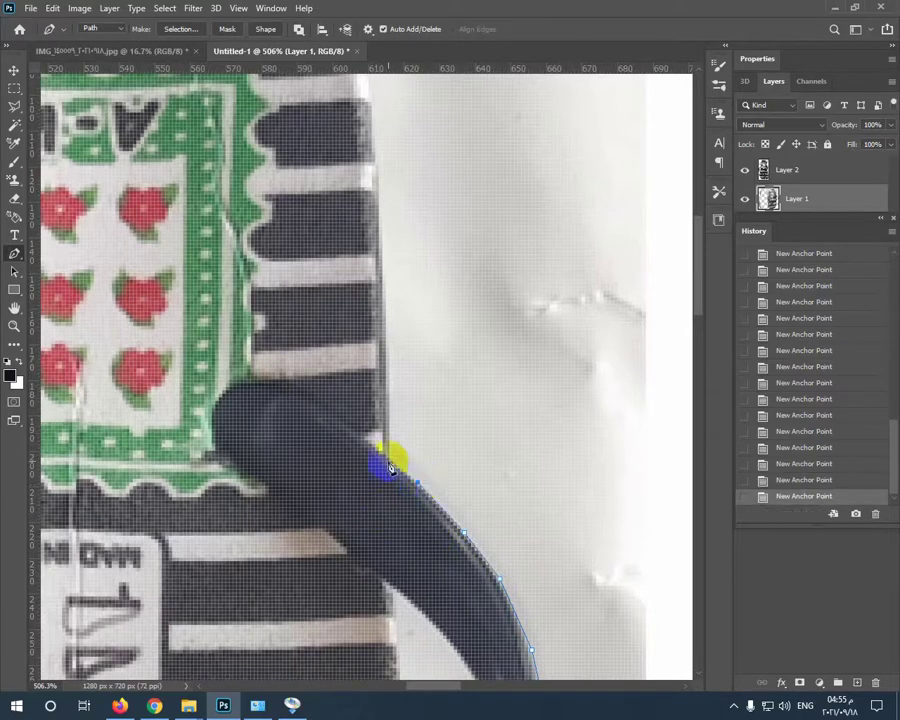
# Carry the Pen path up the right side of the heel to its rounded corner
pyautogui.scroll(2, 380, 400)
pyautogui.scroll(3, 365, 430)
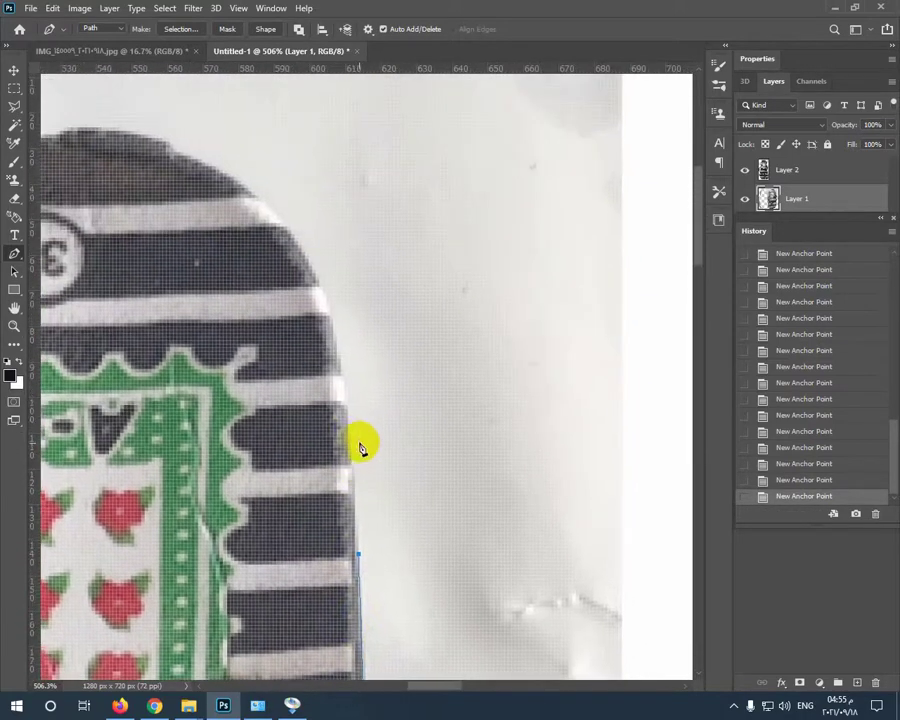
pyautogui.scroll(2, 331, 459)
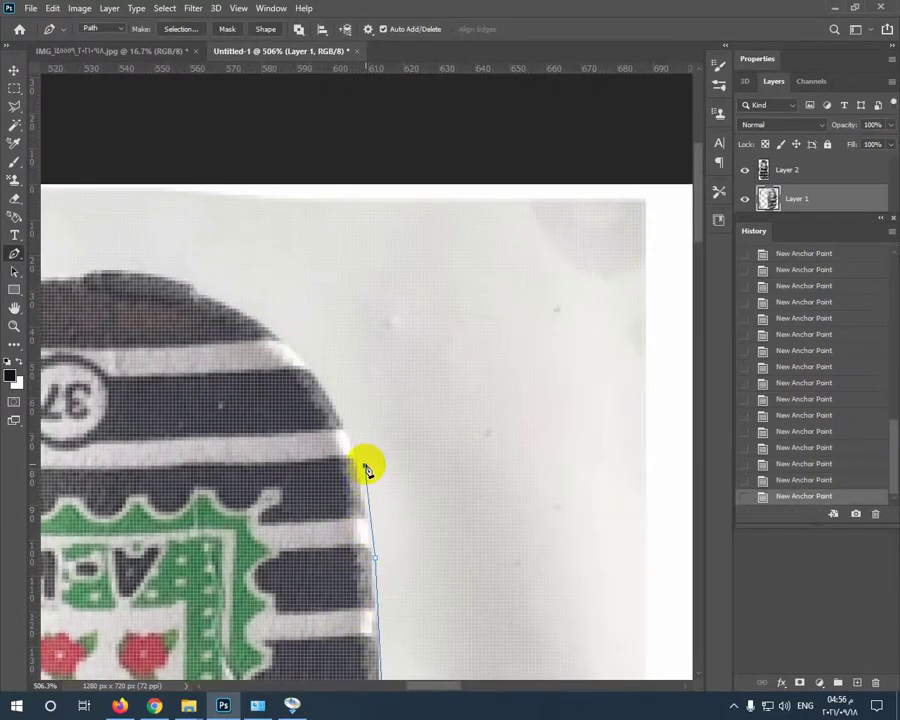
pyautogui.scroll(2, 364, 476)
pyautogui.scroll(1, 340, 492)
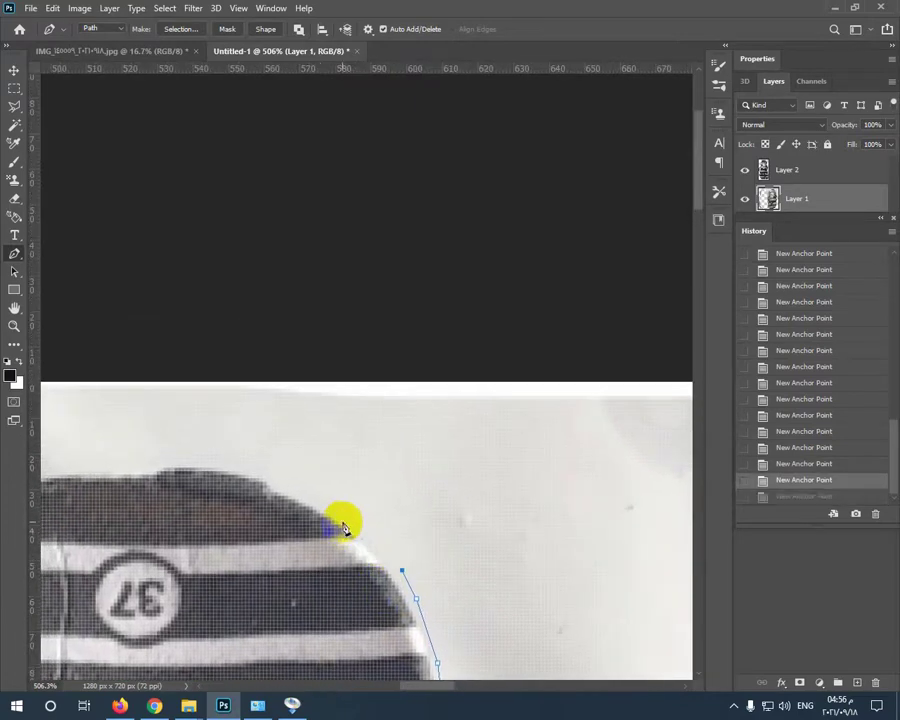
# Trace the Pen path across the top of the heel, replacing a misplaced anchor point
pyautogui.moveTo(183, 487); pyautogui.dragTo(480, 536)
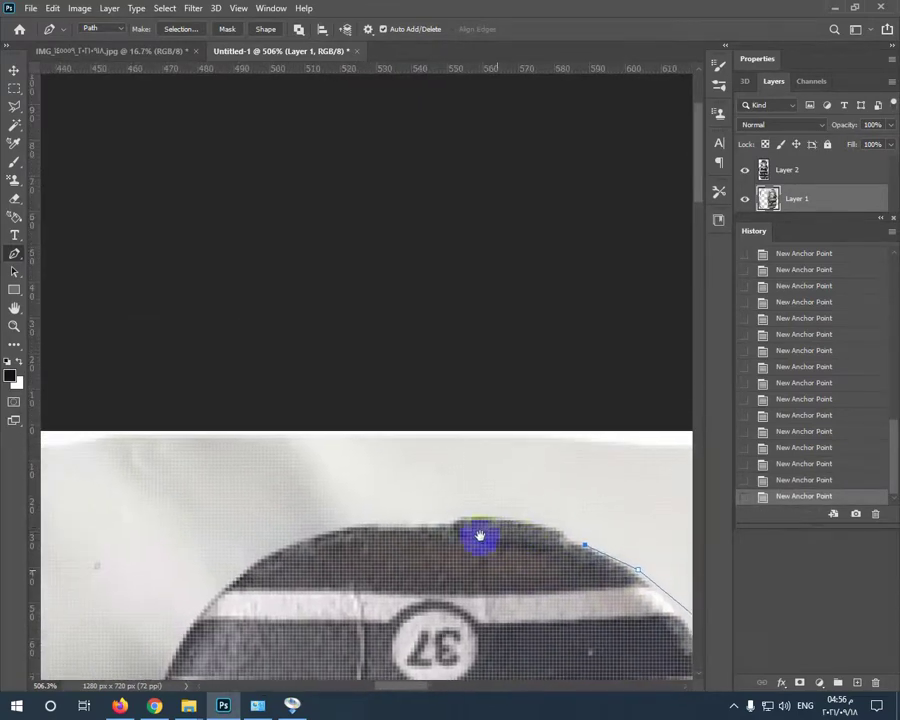
pyautogui.click(431, 526)
pyautogui.hotkey('ctrl', 'z')
pyautogui.click(520, 527)
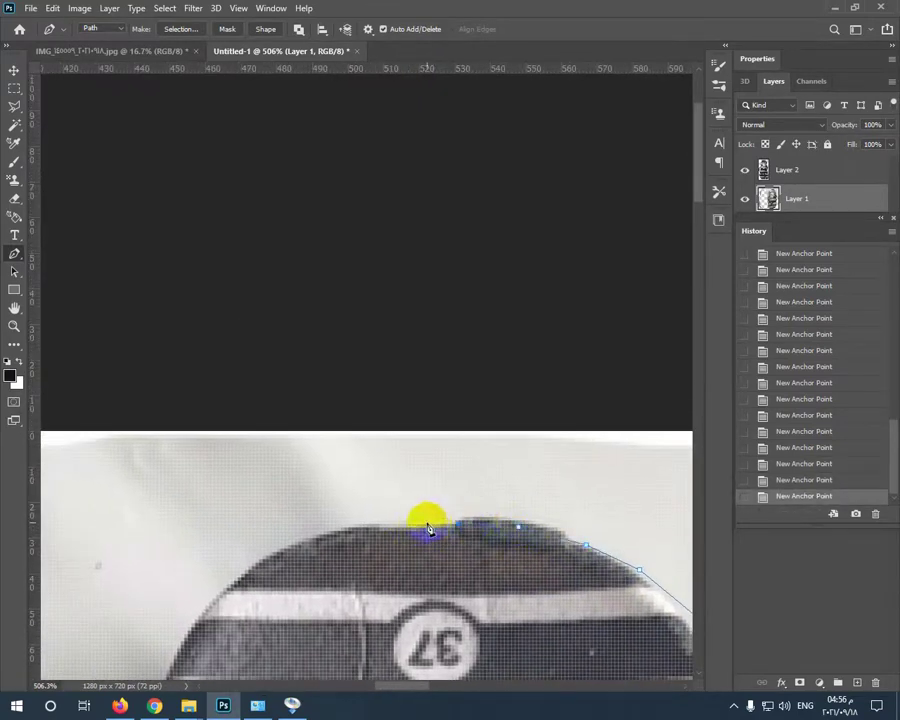
pyautogui.moveTo(364, 531); pyautogui.dragTo(518, 540)
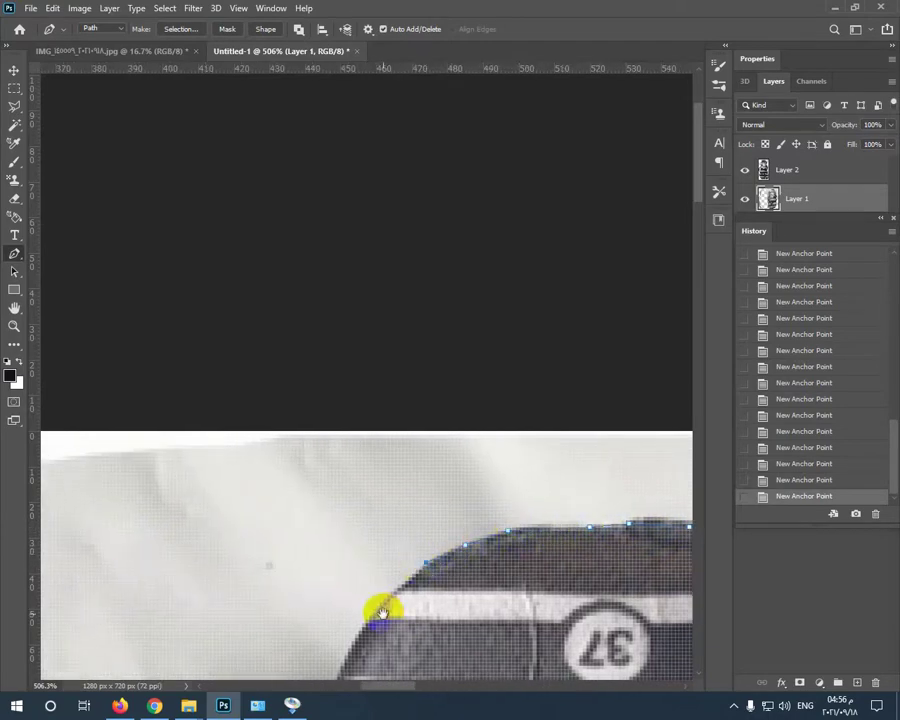
# Continue the Pen path down the left side of the heel to the left strap
pyautogui.moveTo(381, 612); pyautogui.dragTo(529, 505)
pyautogui.moveTo(481, 600); pyautogui.dragTo(536, 525)
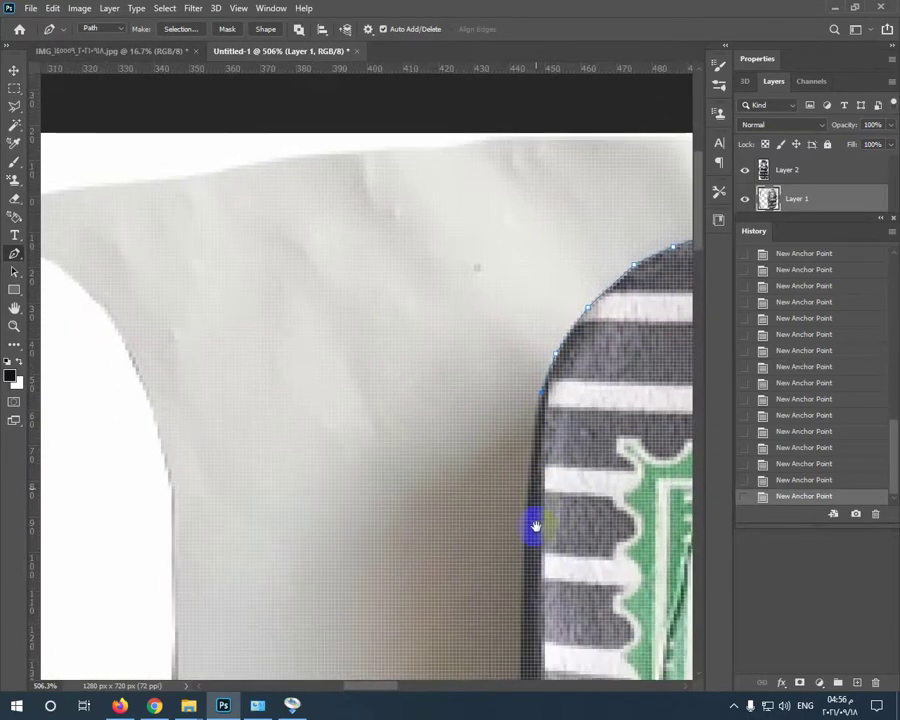
pyautogui.click(525, 550)
pyautogui.moveTo(537, 607); pyautogui.dragTo(560, 551)
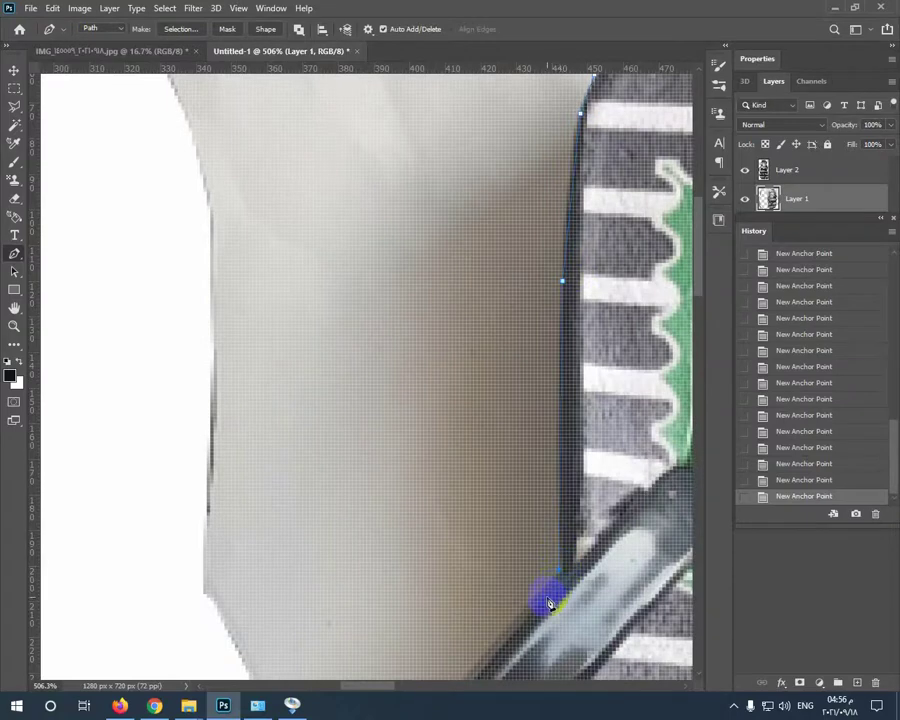
# Trace the Pen path along the upper outer edge of the left strap, replacing misplaced anchor points
pyautogui.moveTo(493, 651); pyautogui.dragTo(593, 445)
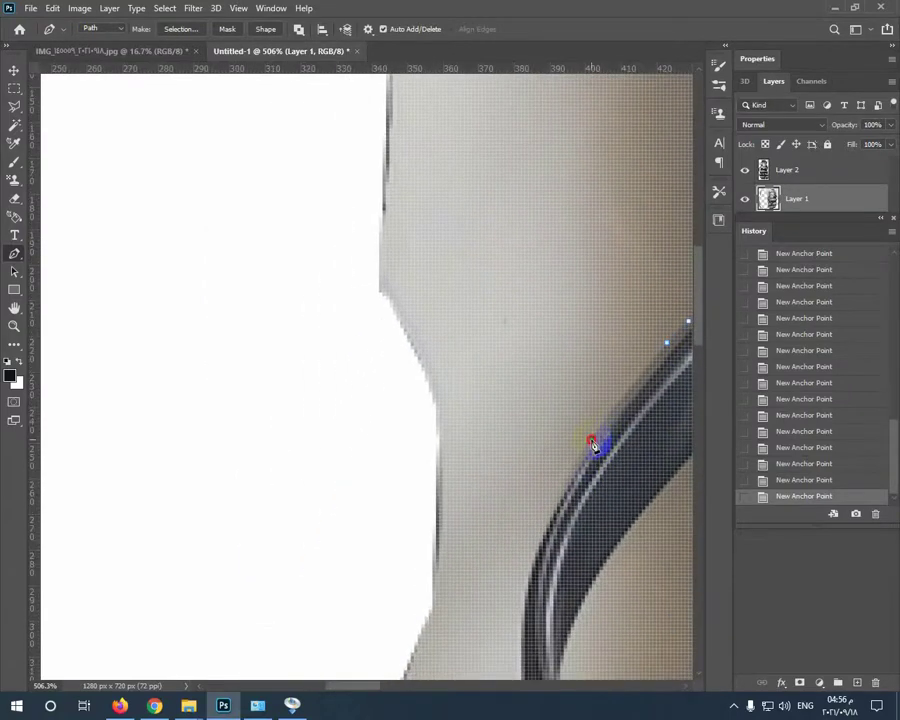
pyautogui.hotkey('ctrl', 'z')
pyautogui.hotkey('ctrl', 'z')
pyautogui.hotkey('ctrl', 'z')
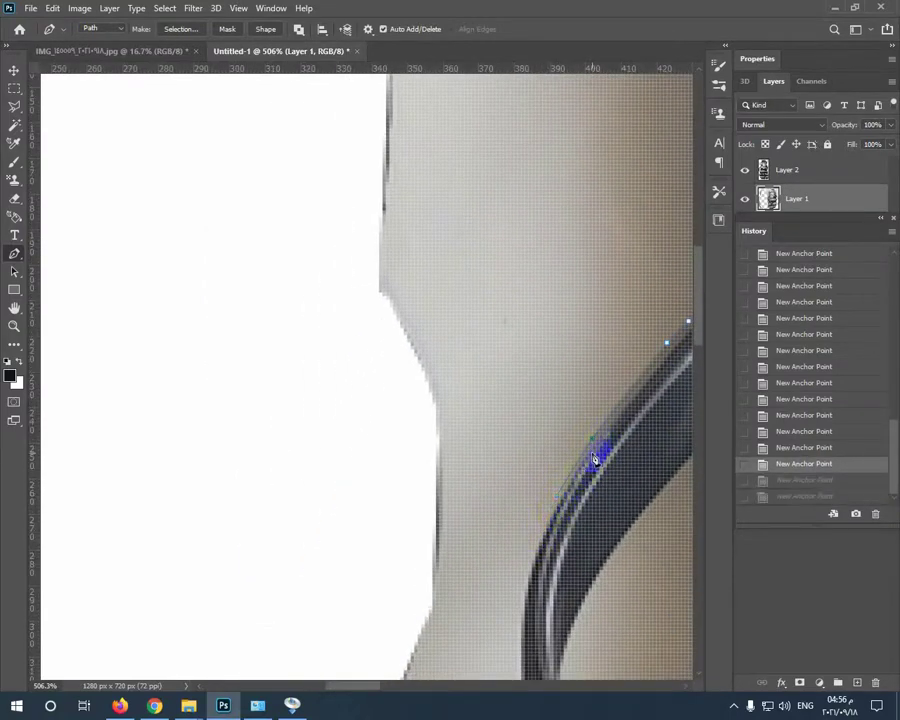
pyautogui.click(597, 441)
pyautogui.click(570, 484)
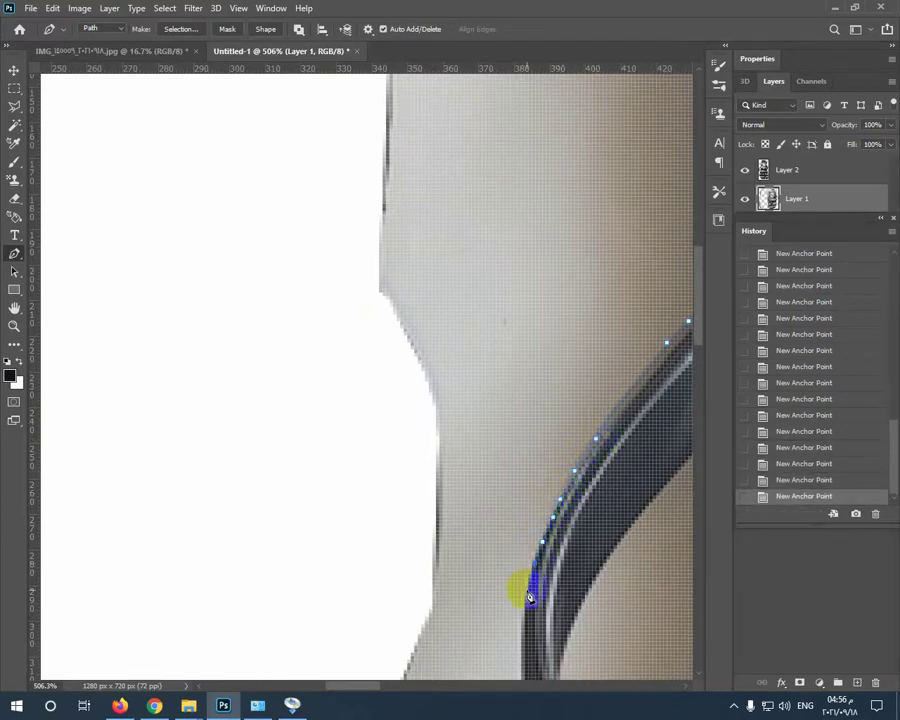
# Carry the Pen path around the strap's outer bend and down its lower edge to where it meets the sole
pyautogui.moveTo(525, 632); pyautogui.dragTo(568, 521)
pyautogui.moveTo(560, 632); pyautogui.dragTo(521, 437)
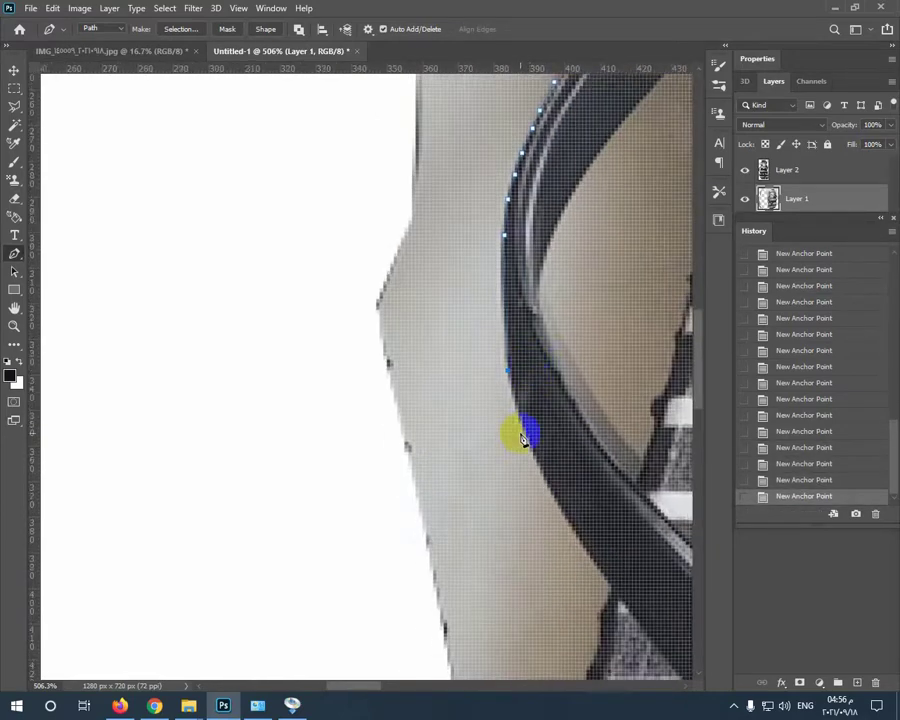
pyautogui.click(611, 587)
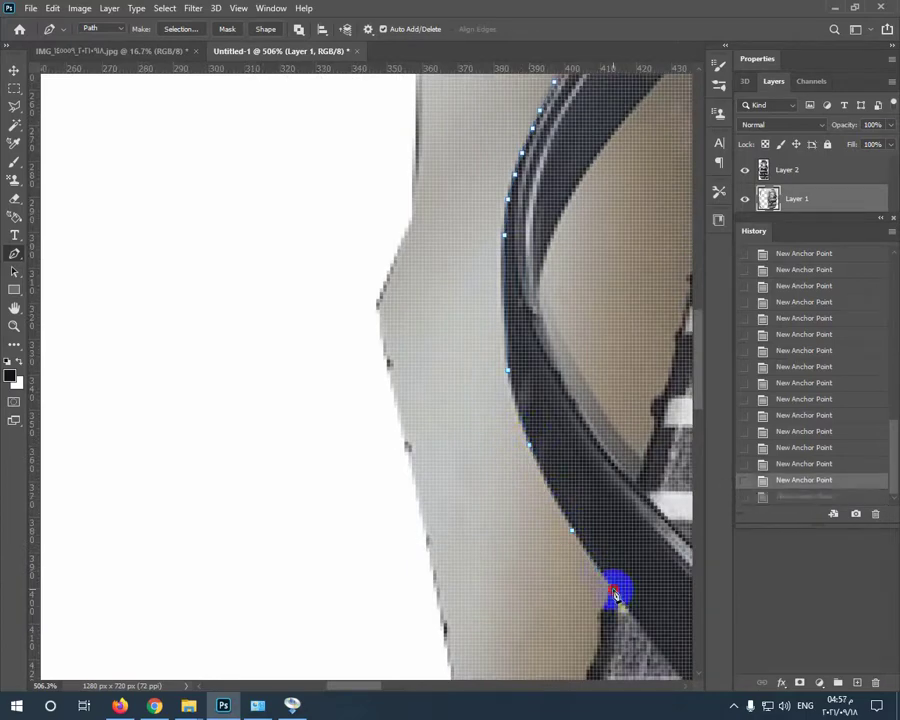
# Trace the Pen path down the left side of the sole below the strap, replacing misplaced anchor points
pyautogui.moveTo(600, 622); pyautogui.dragTo(645, 370)
pyautogui.hotkey('ctrl', 'z')
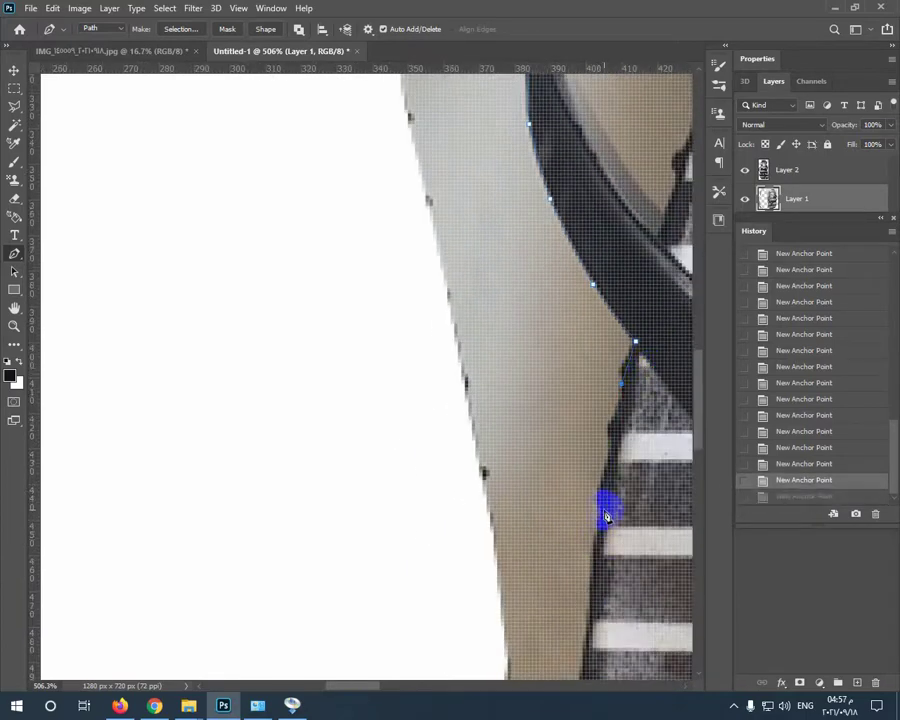
pyautogui.click(600, 512)
pyautogui.click(595, 558)
pyautogui.hotkey('ctrl', 'z')
pyautogui.click(592, 576)
pyautogui.moveTo(591, 606); pyautogui.dragTo(625, 326)
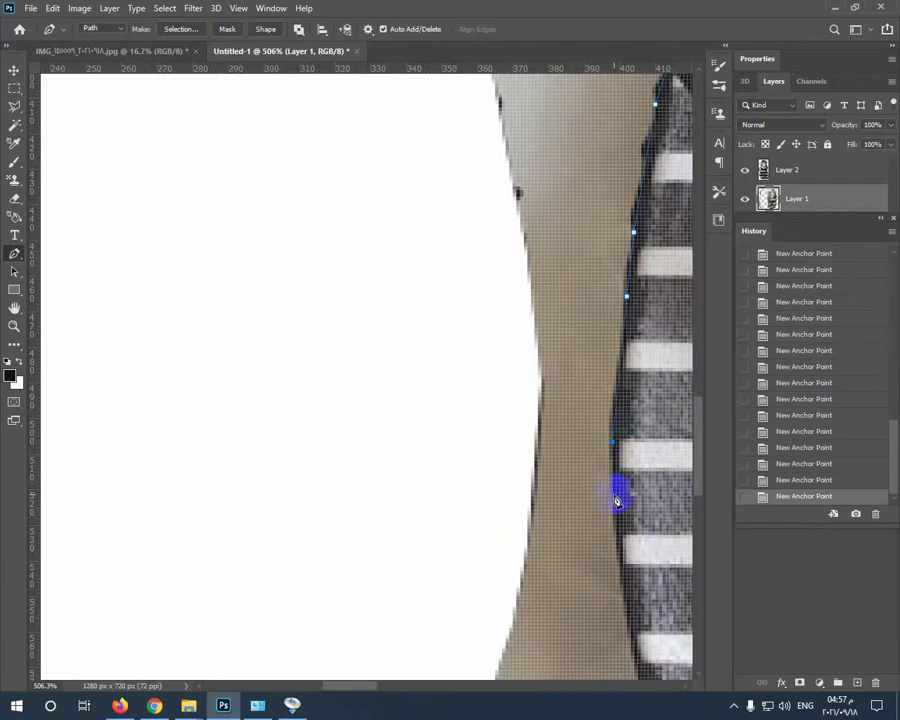
# Continue the Pen path along the lower left side of the sole and close it at its starting anchor
pyautogui.click(616, 499)
pyautogui.moveTo(617, 500); pyautogui.dragTo(591, 327)
pyautogui.hotkey('ctrl', 'z')
pyautogui.hotkey('ctrl', 'z')
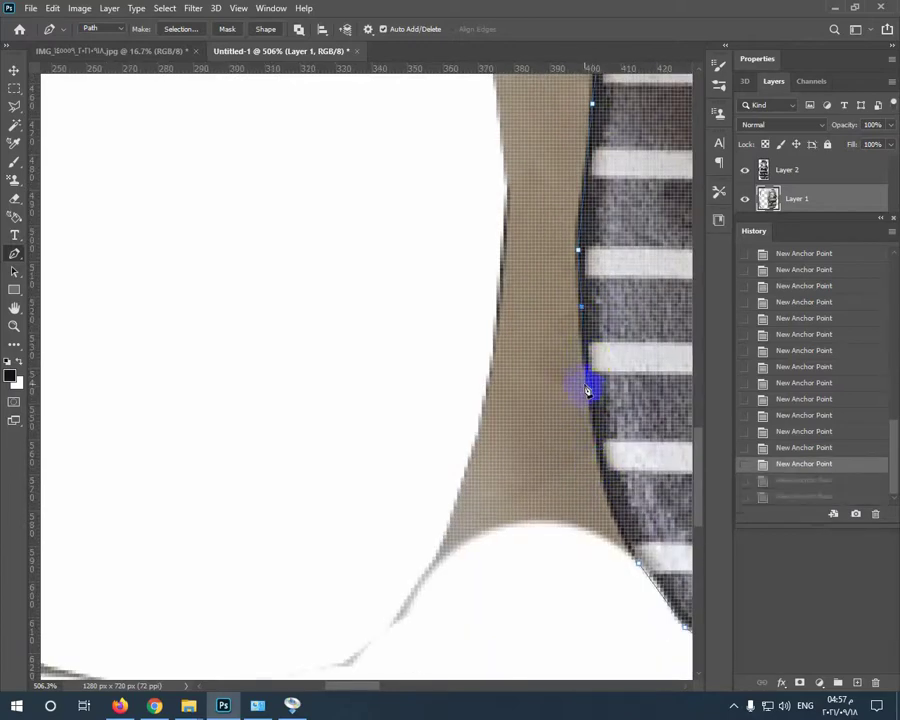
pyautogui.click(585, 385)
pyautogui.click(598, 432)
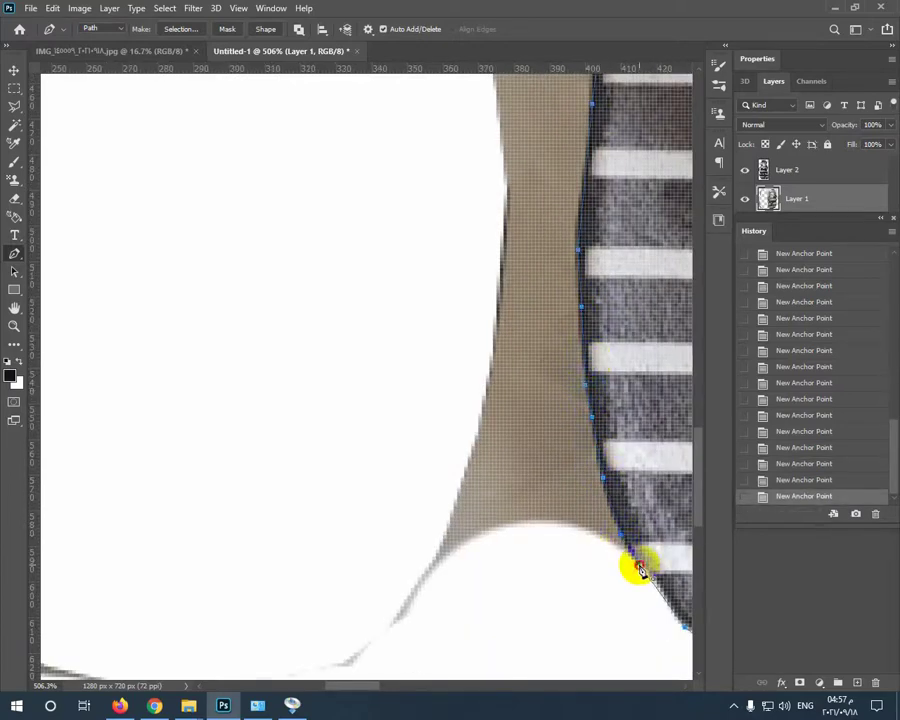
# Cut the outlined slipper, paste it onto its own layer and delete the leftover photo layer
pyautogui.hotkey('ctrl', 'x')
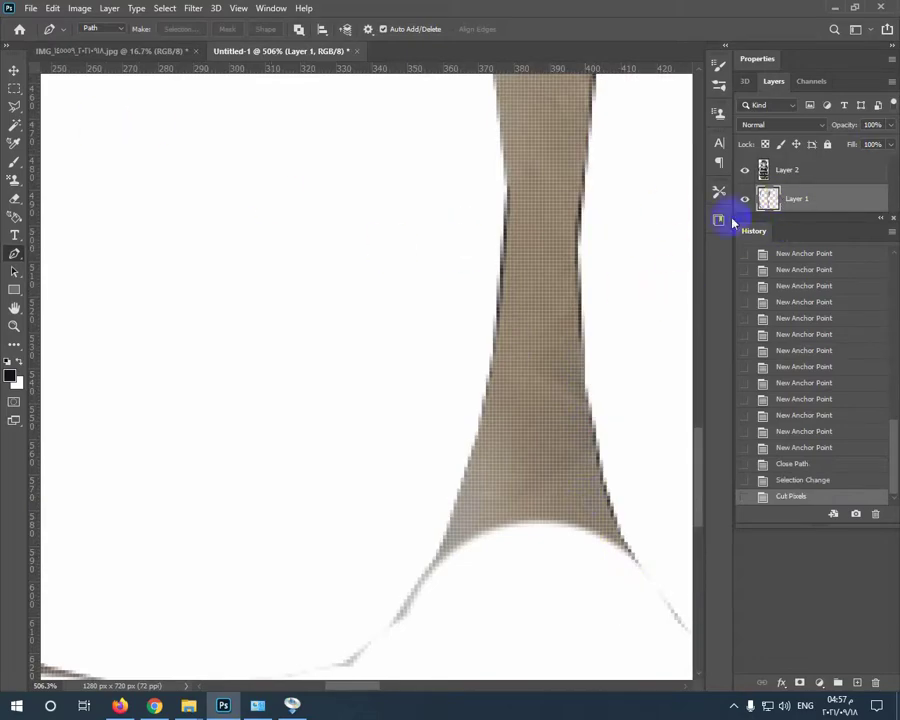
pyautogui.hotkey('ctrl', 'v')
pyautogui.moveTo(255, 354); pyautogui.dragTo(173, 367)
pyautogui.click(14, 71)
pyautogui.click(273, 259)
pyautogui.press('Delete')
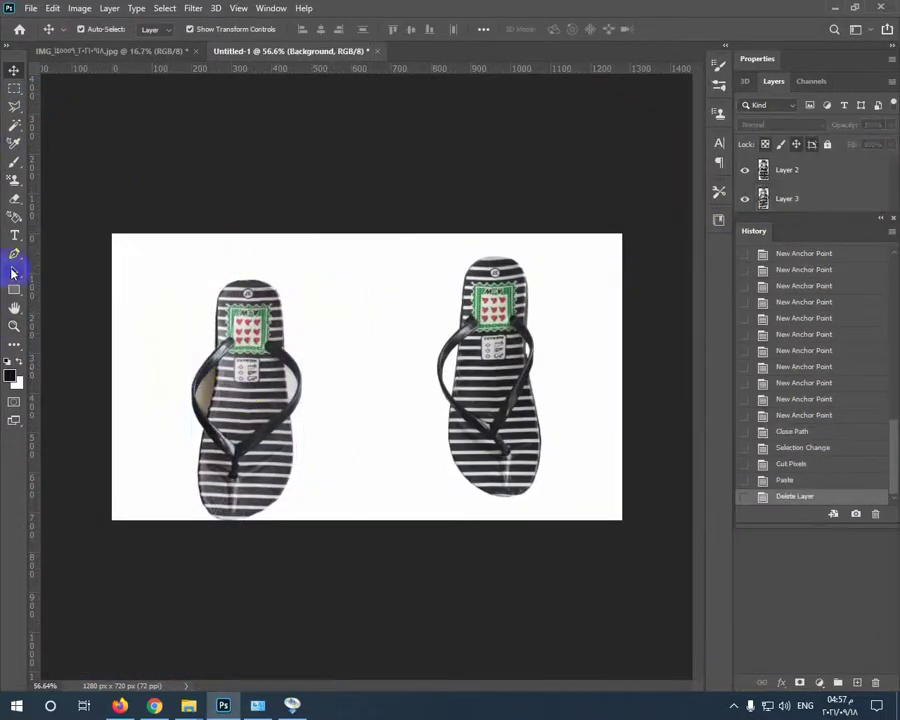
# Clear the background left inside the pasted slipper's strap openings with the Magic Wand, and deselect
pyautogui.click(198, 348)
pyautogui.click(14, 125)
pyautogui.click(205, 397)
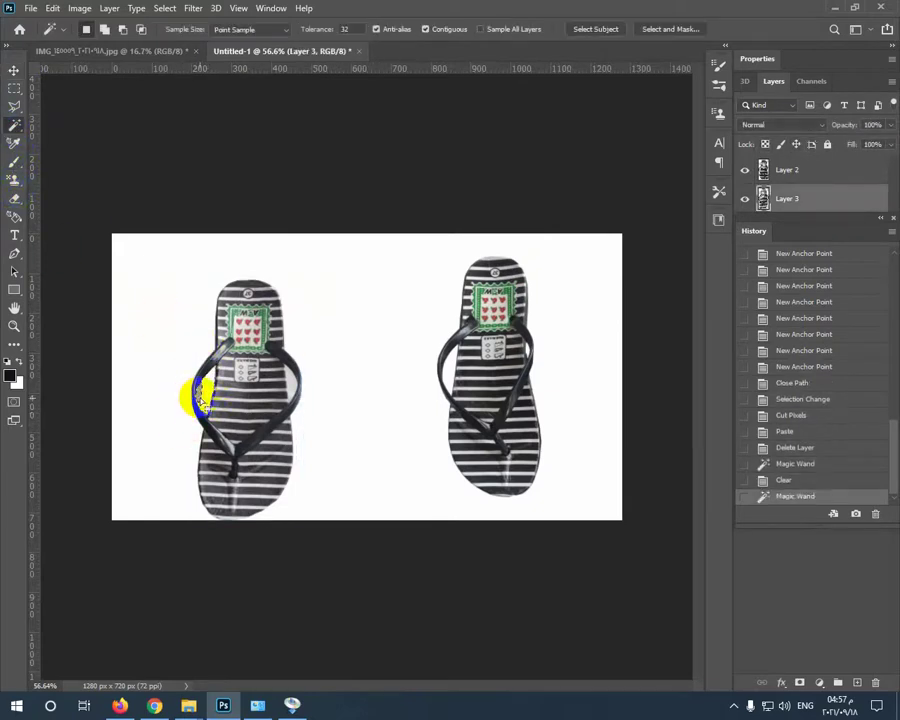
pyautogui.press('Delete')
pyautogui.press('m')
pyautogui.click(285, 360)
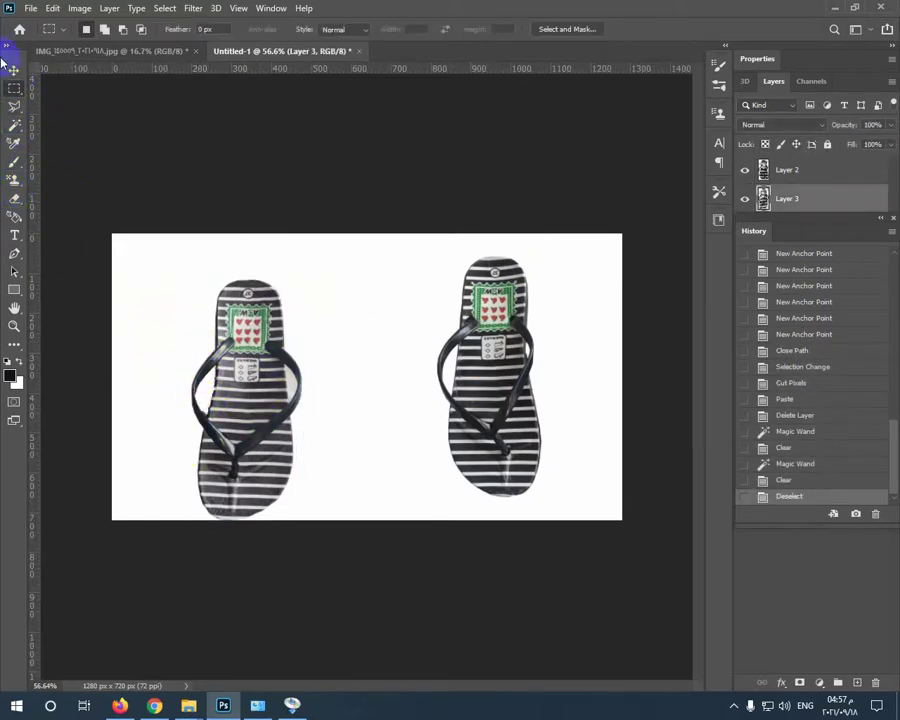
# Swap the two slippers' sides and scale the Layer 2 slipper to about 119% so it fills the canvas height
pyautogui.click(13, 69)
pyautogui.moveTo(245, 390); pyautogui.dragTo(560, 400)
pyautogui.moveTo(444, 378); pyautogui.dragTo(242, 383)
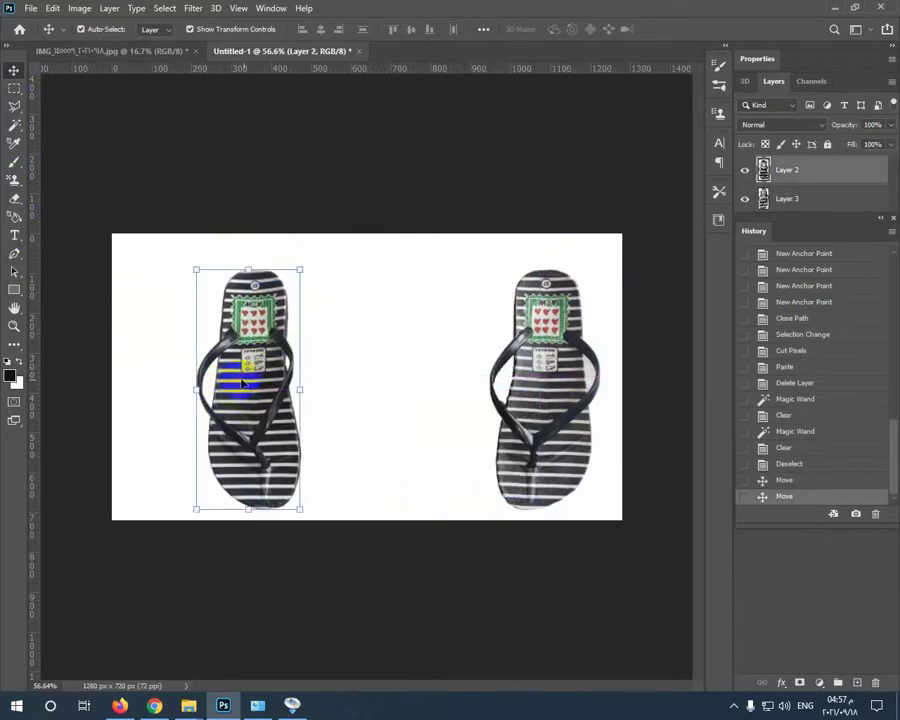
pyautogui.moveTo(300, 269); pyautogui.dragTo(330, 236)
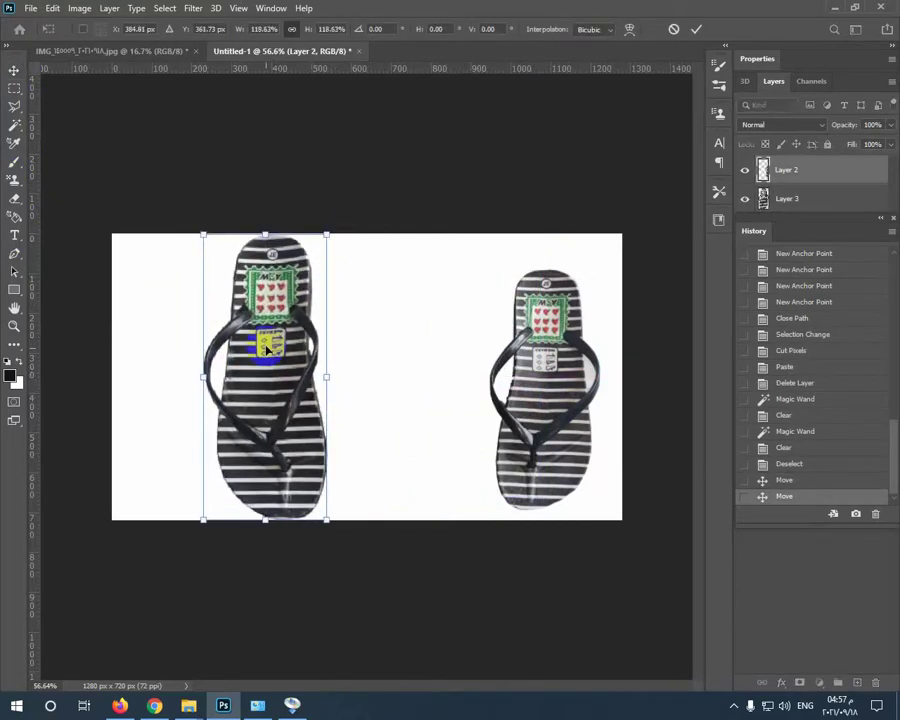
pyautogui.press('Return')
# Move the Layer 3 slipper closer to the other one and enlarge it to the full canvas height
pyautogui.moveTo(532, 432); pyautogui.dragTo(402, 446)
pyautogui.hotkey('ctrl', 't')
pyautogui.moveTo(477, 279); pyautogui.dragTo(502, 235)
pyautogui.press('Return')
pyautogui.click(237, 362)
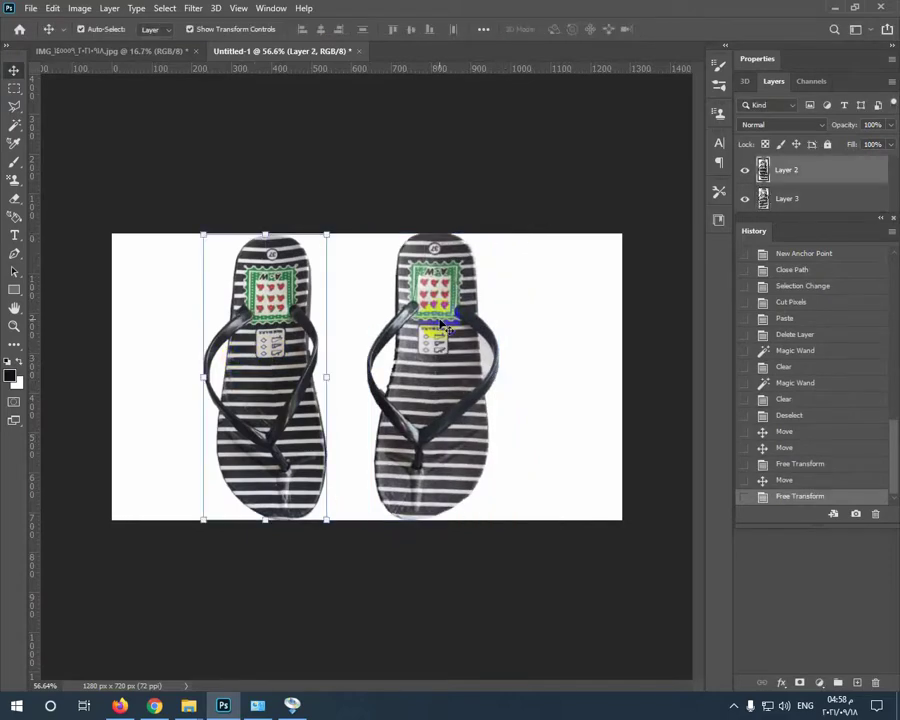
pyautogui.click(441, 323)
pyautogui.hotkey('ctrl', 't')
pyautogui.press('Return')
pyautogui.press('m')
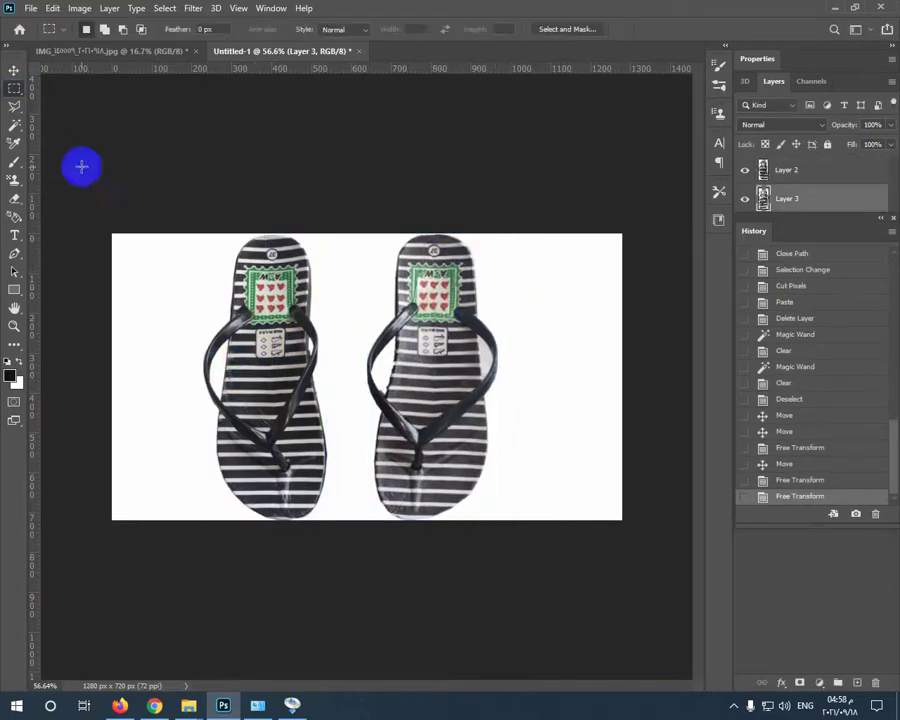
# Close the finished source photo, leaving the slipper composition open
pyautogui.click(30, 8)
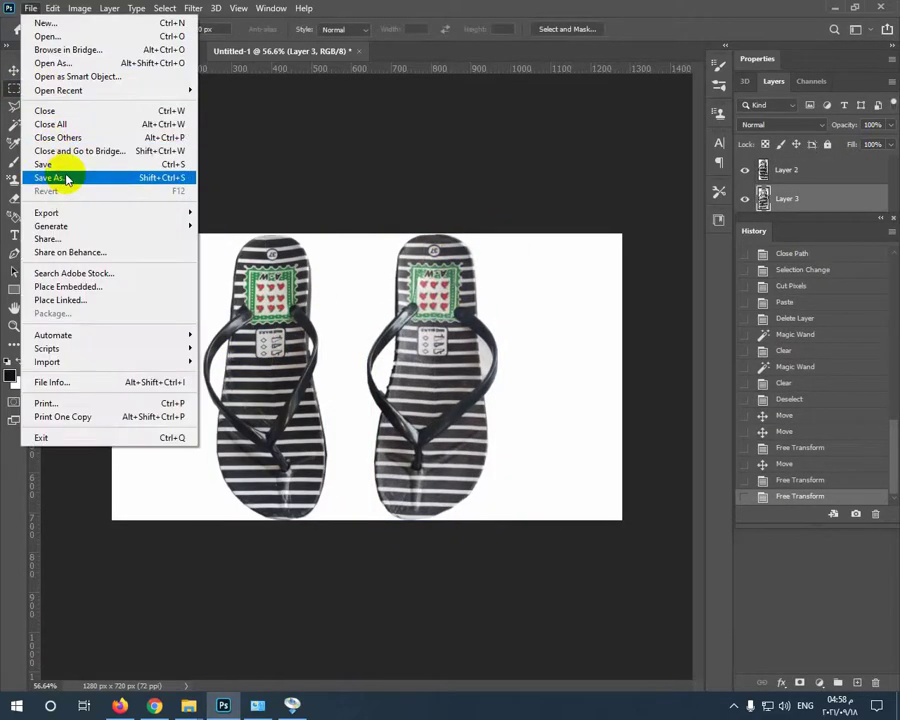
pyautogui.click(50, 176)
pyautogui.press('Escape')
pyautogui.click(195, 50)
pyautogui.click(472, 268)
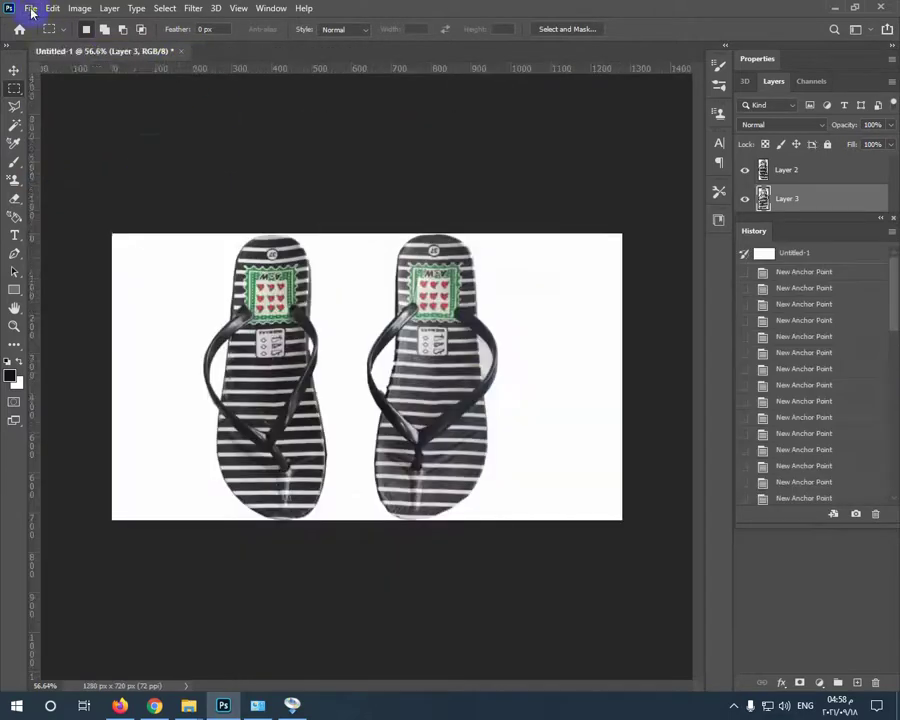
# Save the composition as a JPEG at quality 8 over the existing photo, and close the document
pyautogui.click(30, 8)
pyautogui.click(62, 164)
pyautogui.click(445, 482)
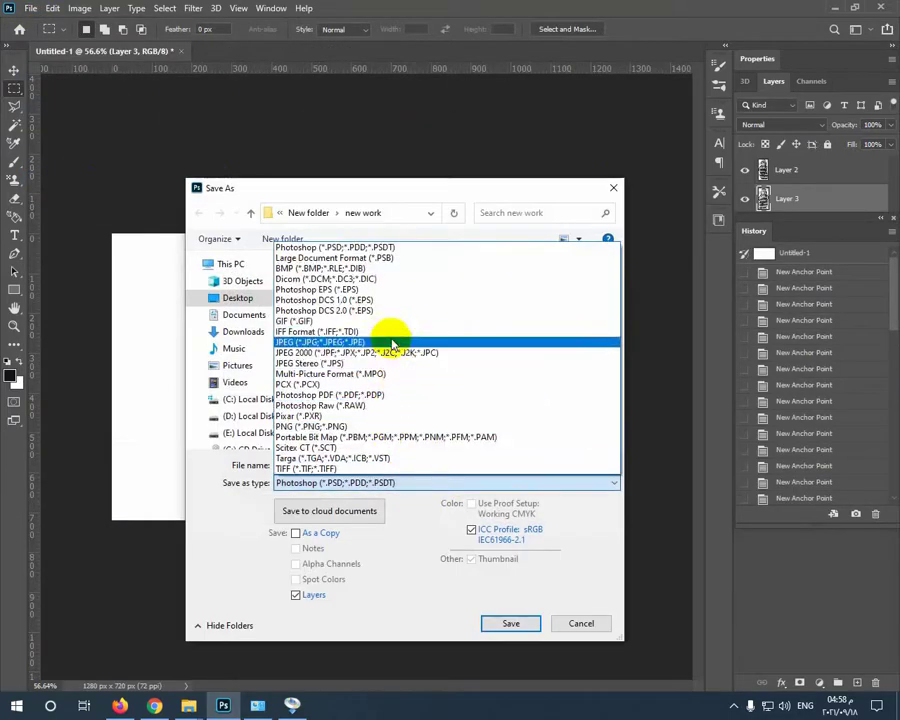
pyautogui.click(390, 342)
pyautogui.doubleClick(494, 410)
pyautogui.click(484, 354)
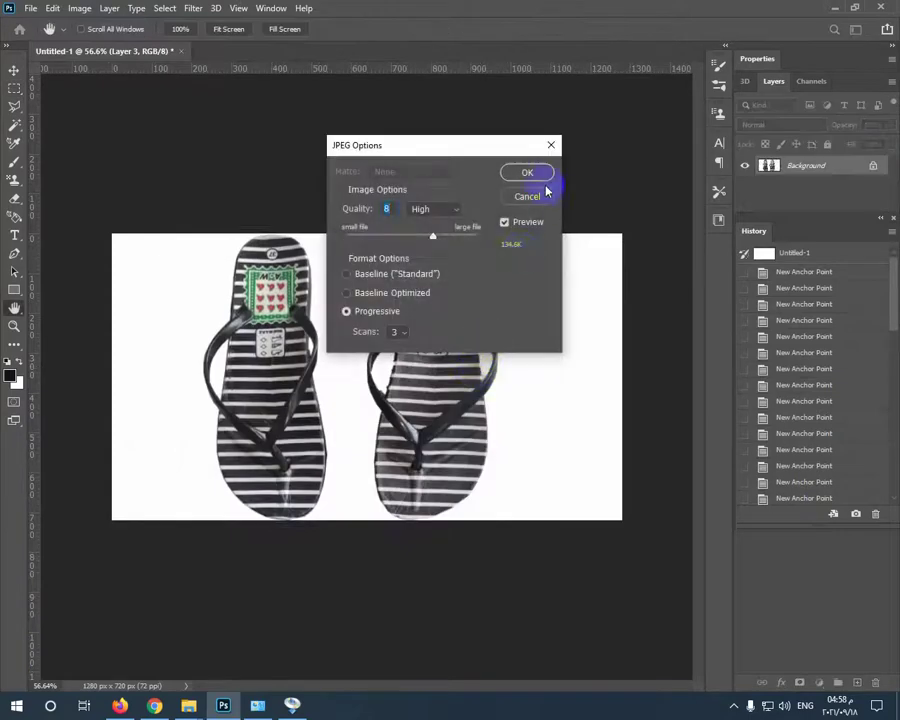
pyautogui.click(526, 173)
pyautogui.click(181, 50)
pyautogui.click(451, 260)
# Scale the pasted photo of the black jewelled slippers down to about 25% and move it up within the canvas
pyautogui.click(14, 71)
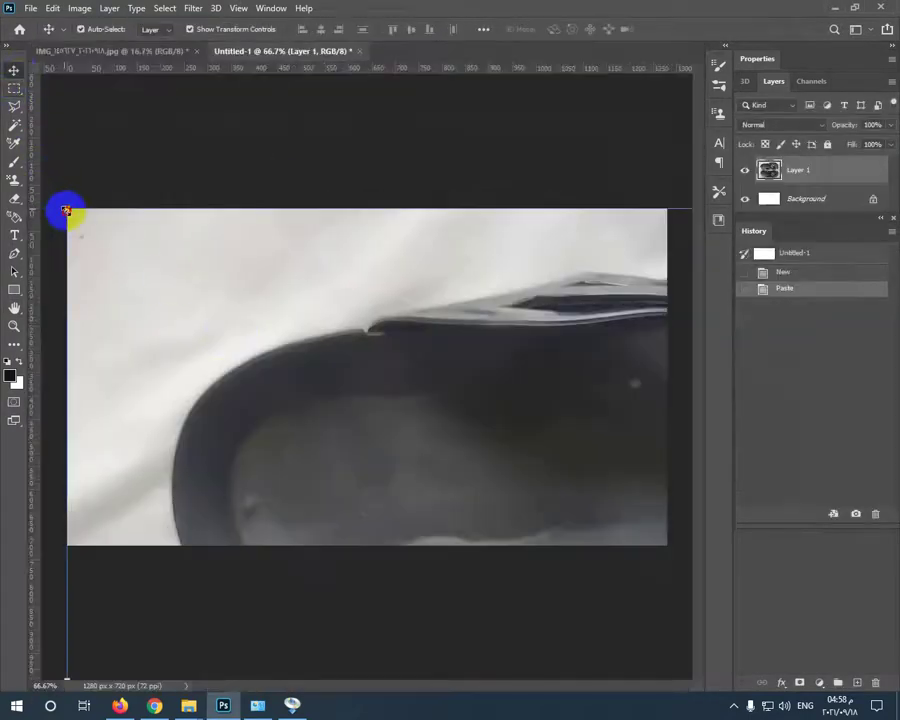
pyautogui.moveTo(66, 209); pyautogui.dragTo(519, 549)
pyautogui.moveTo(611, 603); pyautogui.dragTo(173, 253)
pyautogui.moveTo(482, 199); pyautogui.dragTo(464, 473)
pyautogui.moveTo(528, 550); pyautogui.dragTo(350, 326)
pyautogui.moveTo(82, 244); pyautogui.dragTo(209, 337)
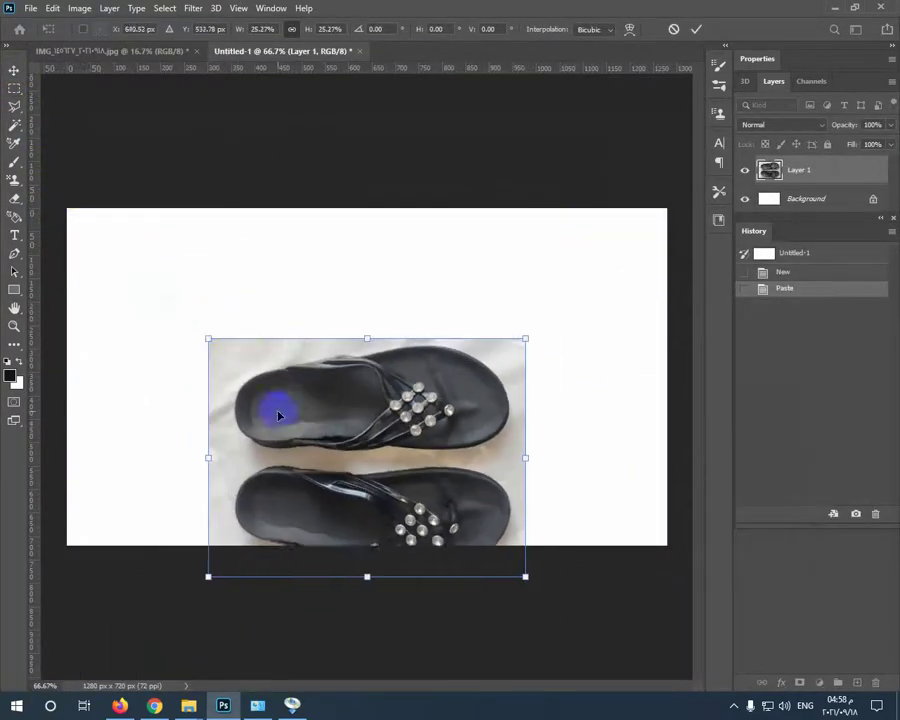
pyautogui.moveTo(279, 412); pyautogui.dragTo(270, 317)
pyautogui.press('Return')
# Enlarge the photo layer to nearly the canvas height, align it with the lower canvas edge, and close the source photo
pyautogui.moveTo(365, 368); pyautogui.dragTo(352, 335)
pyautogui.moveTo(504, 446); pyautogui.dragTo(468, 449)
pyautogui.doubleClick(497, 449)
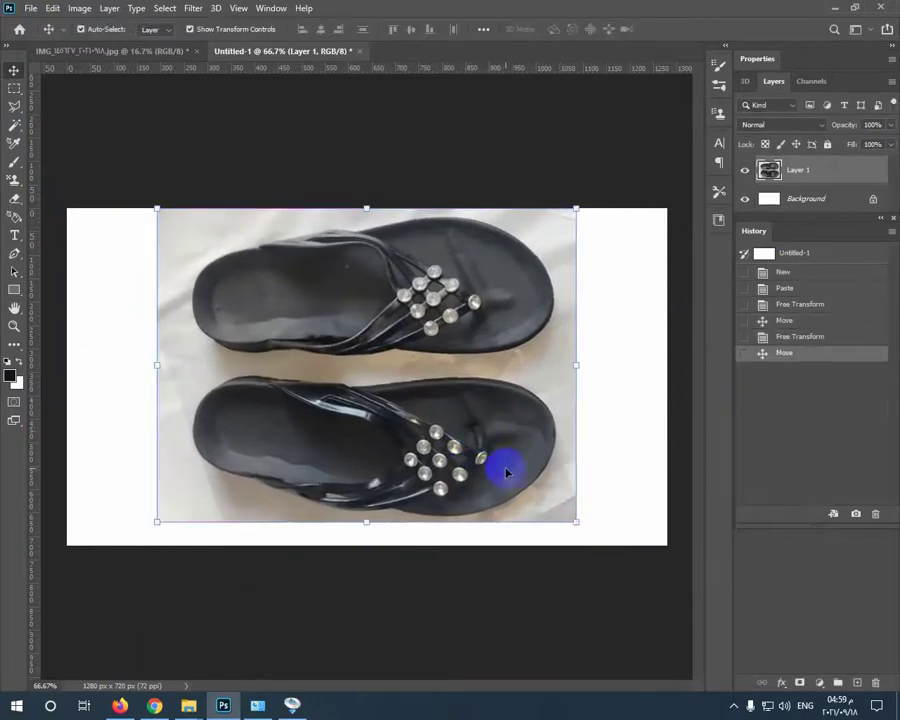
pyautogui.moveTo(577, 522); pyautogui.dragTo(608, 544)
pyautogui.doubleClick(485, 461)
pyautogui.moveTo(383, 545); pyautogui.dragTo(383, 535)
pyautogui.press('Return')
pyautogui.moveTo(420, 466); pyautogui.dragTo(420, 476)
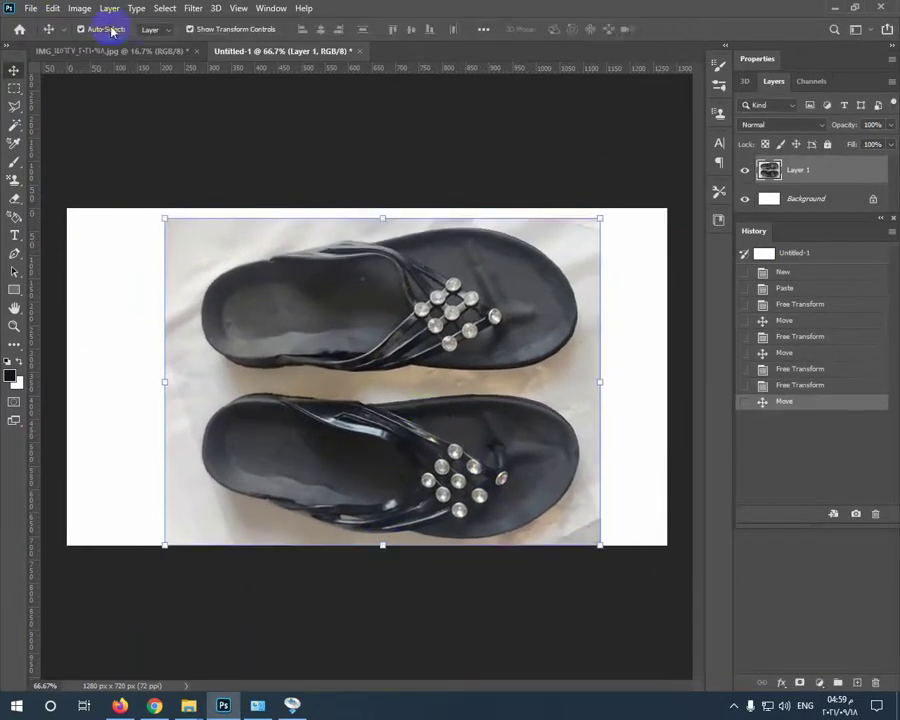
pyautogui.click(197, 52)
pyautogui.click(438, 263)
# Clear the background around, between and below the two slippers using the Magic Wand at tolerance 32
pyautogui.click(14, 125)
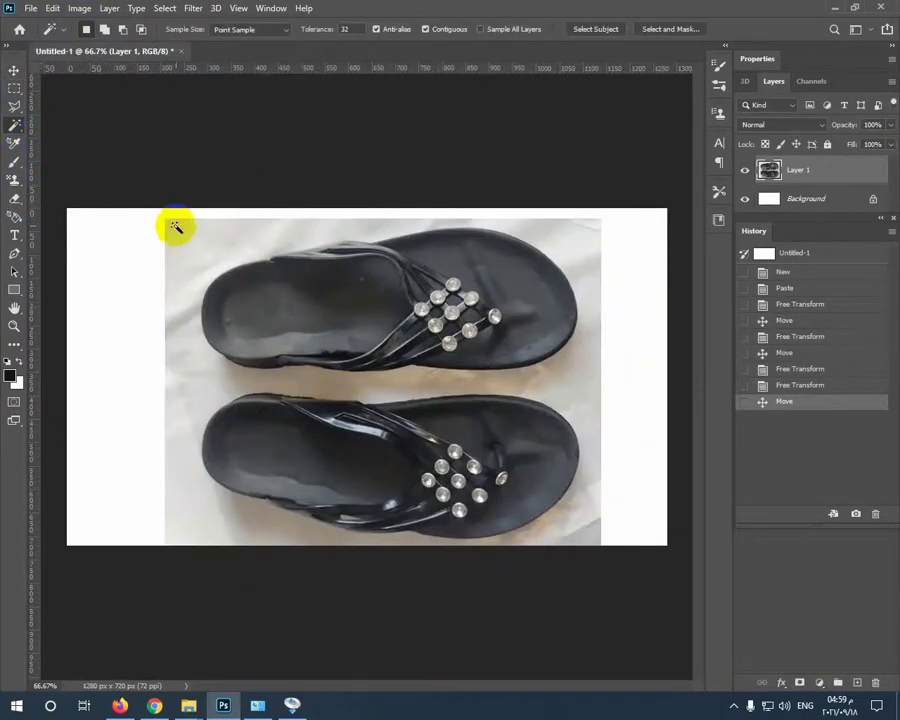
pyautogui.click(245, 312)
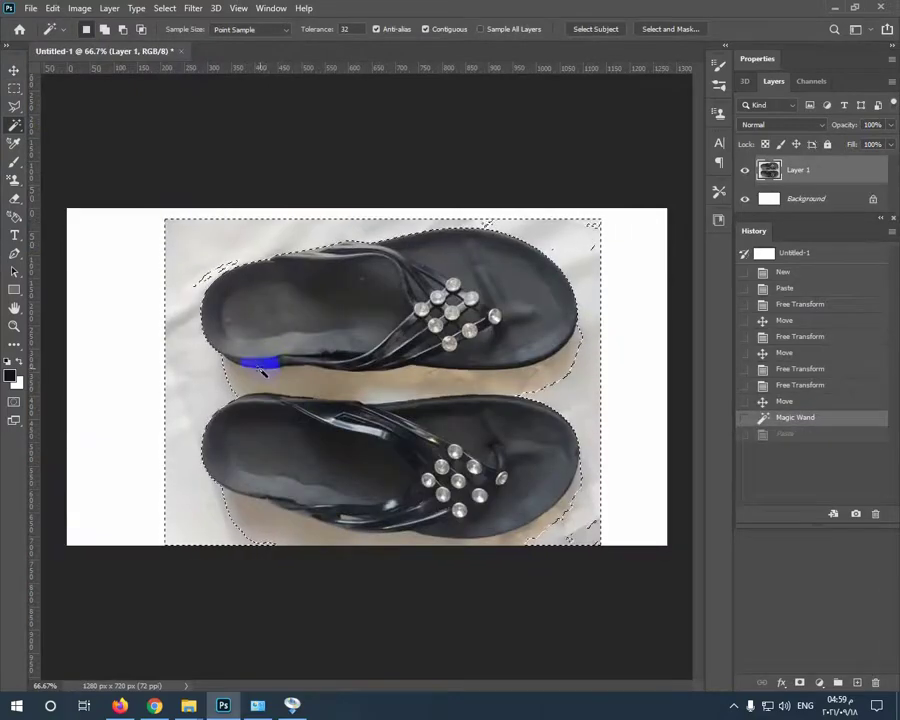
pyautogui.press('Delete')
pyautogui.click(302, 388)
pyautogui.press('Delete')
pyautogui.click(291, 544)
pyautogui.press('Delete')
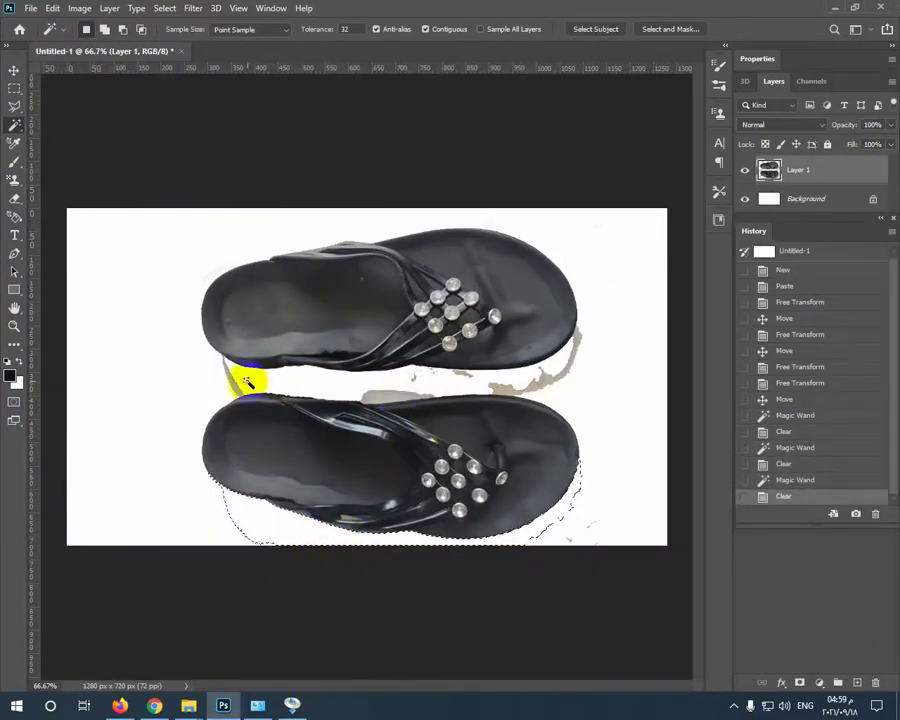
# Deselect and erase the leftover shadow and specks near the slippers' toe ends with the 80 px Eraser
pyautogui.click(14, 199)
pyautogui.click(189, 382)
pyautogui.click(14, 88)
pyautogui.click(222, 376)
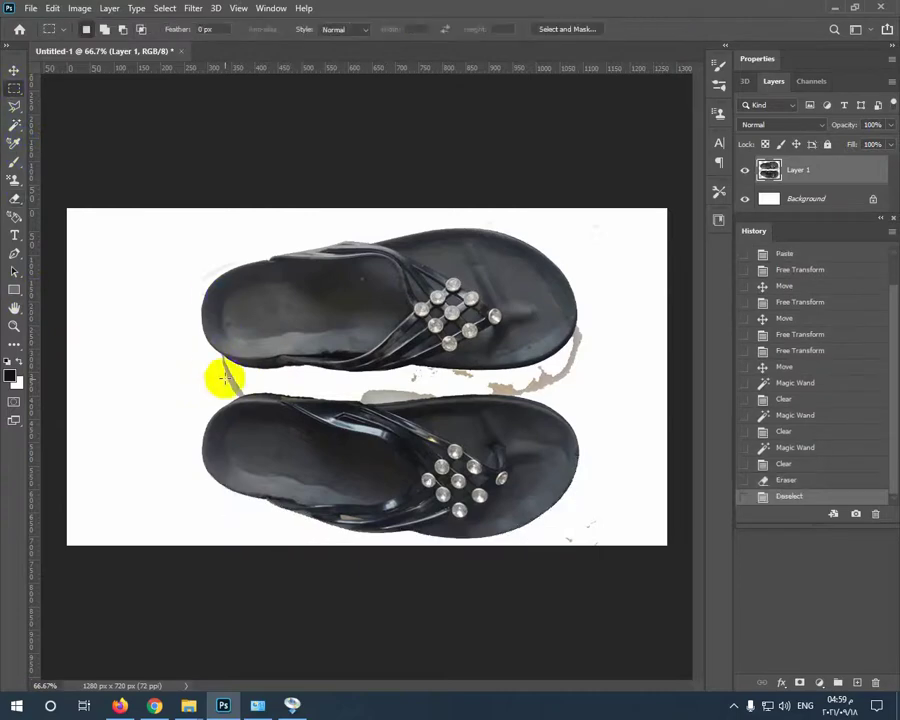
pyautogui.click(14, 199)
pyautogui.click(588, 338)
pyautogui.click(584, 348)
pyautogui.click(562, 372)
pyautogui.click(541, 382)
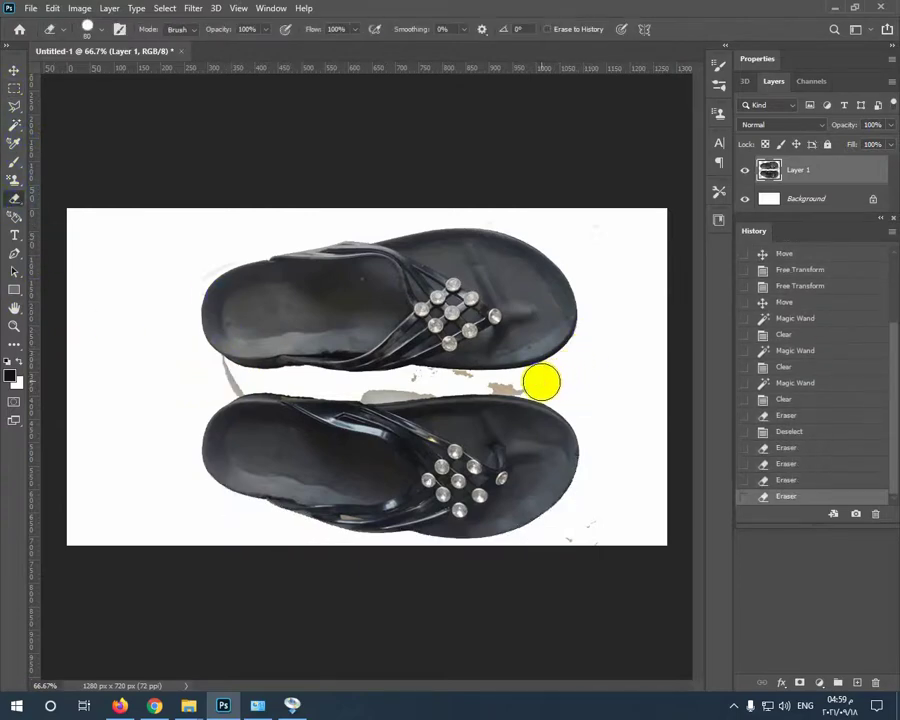
pyautogui.moveTo(588, 558); pyautogui.dragTo(458, 557)
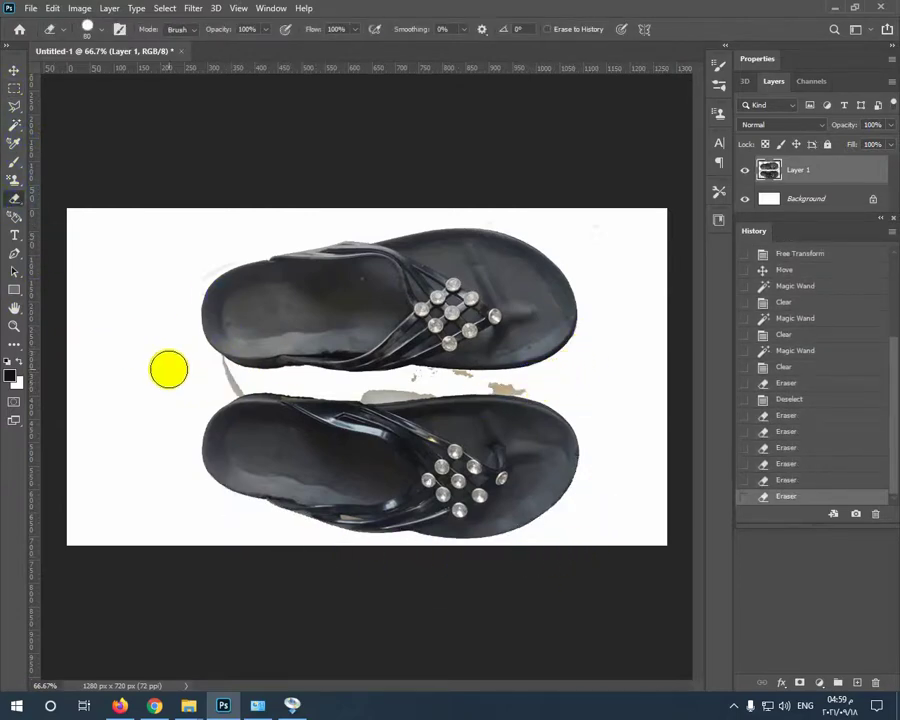
# Outline the gap between the two slippers with a Pen path, clear the leftover shadows inside it, and deselect
pyautogui.click(15, 253)
pyautogui.click(249, 438)
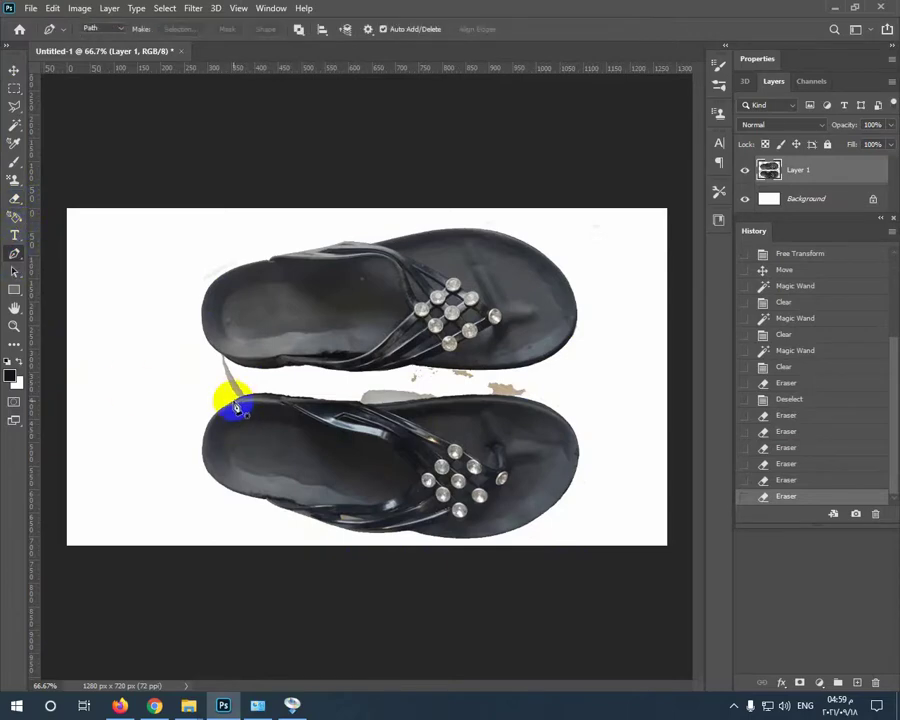
pyautogui.click(366, 409)
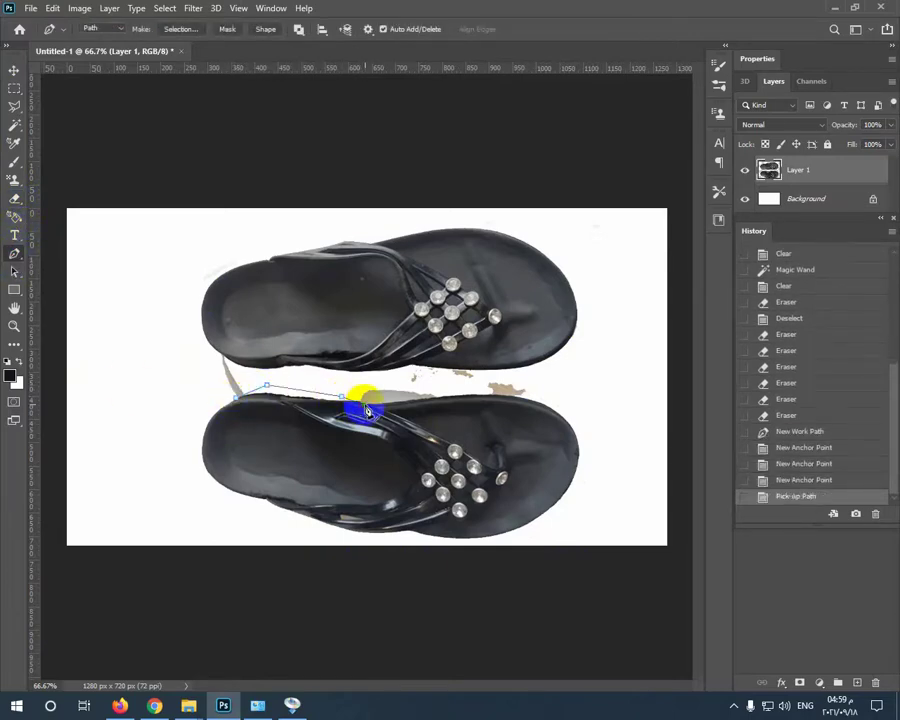
pyautogui.hotkey('ctrl', 'z')
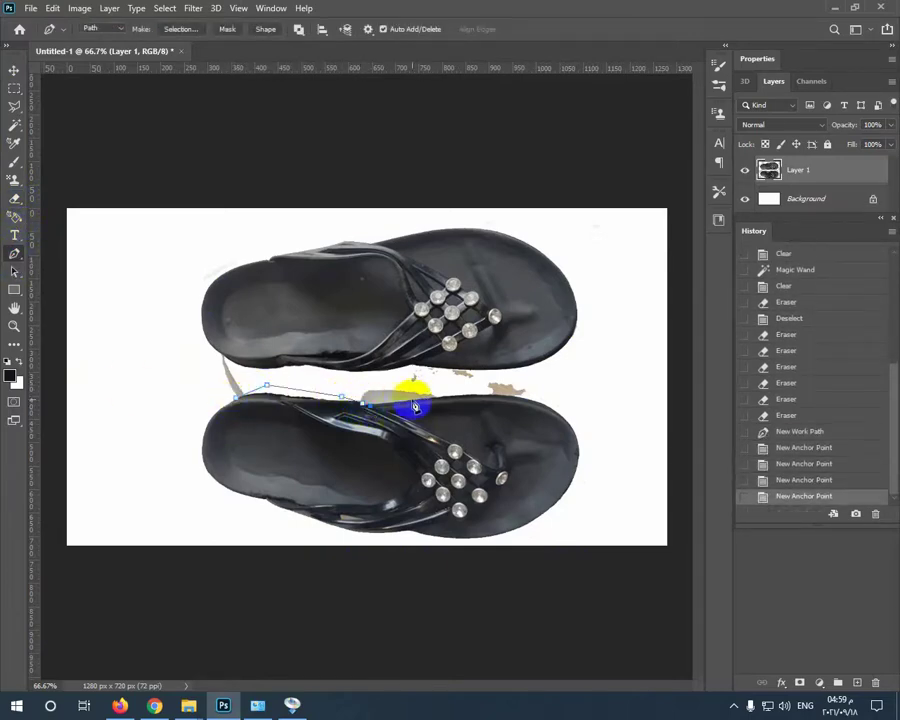
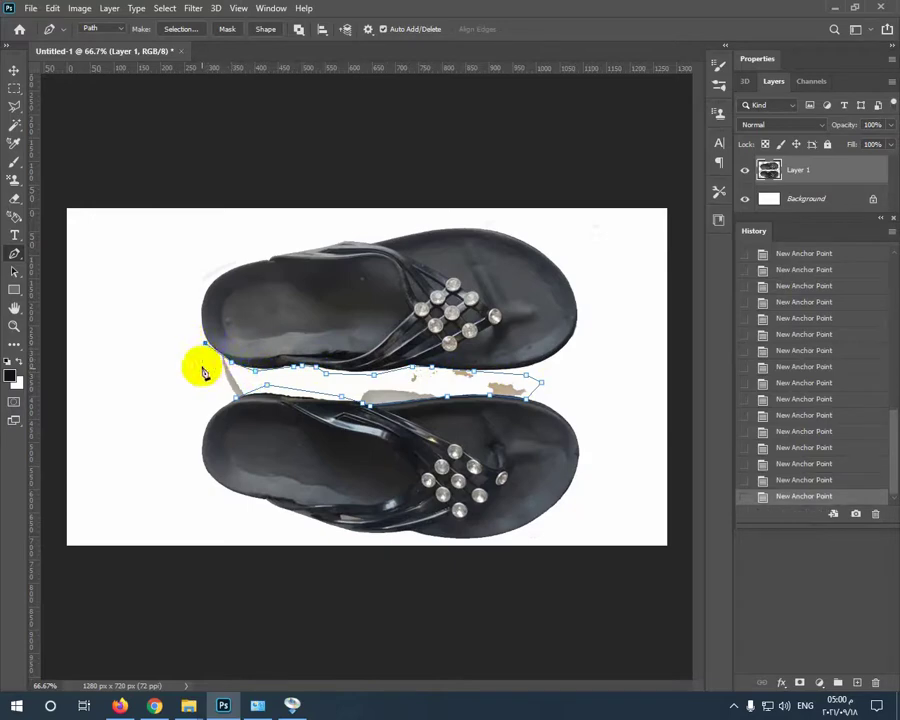
pyautogui.hotkey('ctrl', 'Return')
pyautogui.press('Delete')
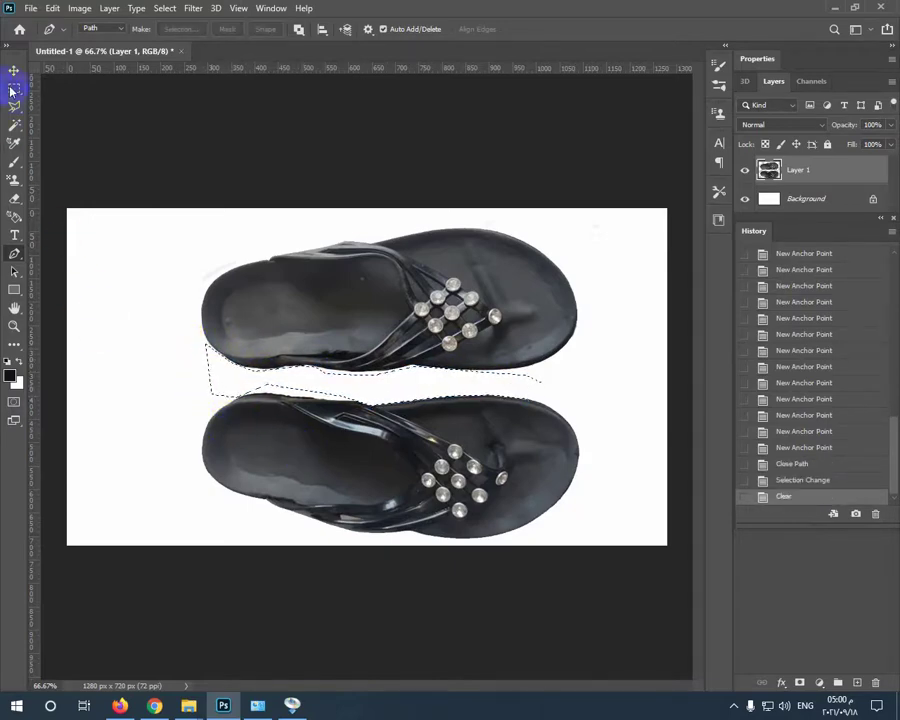
pyautogui.click(12, 90)
pyautogui.hotkey('ctrl', 'd')
pyautogui.click(14, 70)
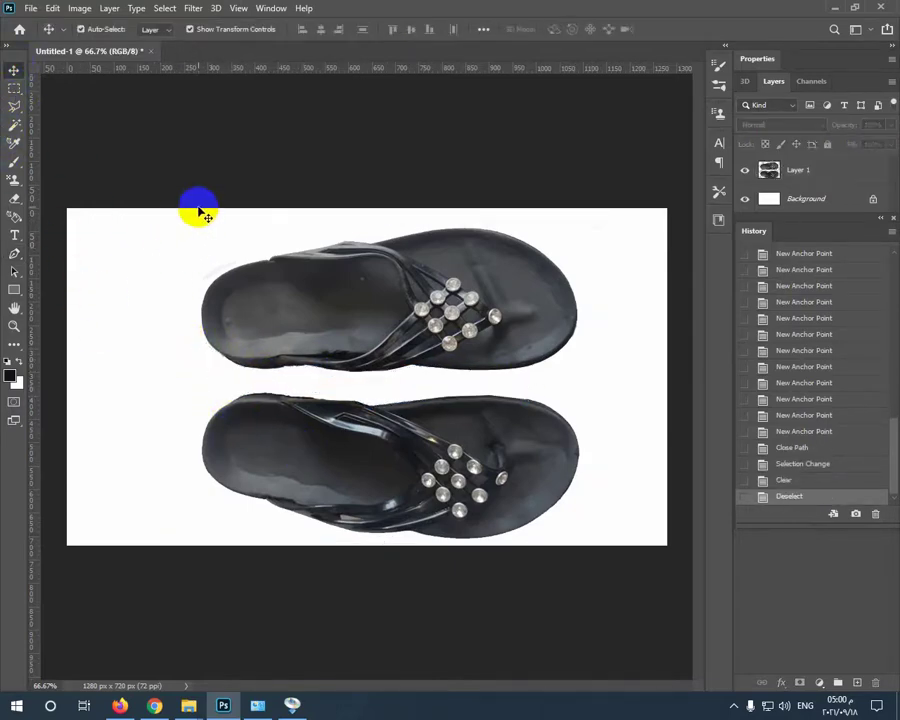
pyautogui.press('m')
pyautogui.moveTo(200, 208); pyautogui.dragTo(226, 486)
pyautogui.hotkey('ctrl', 'd')
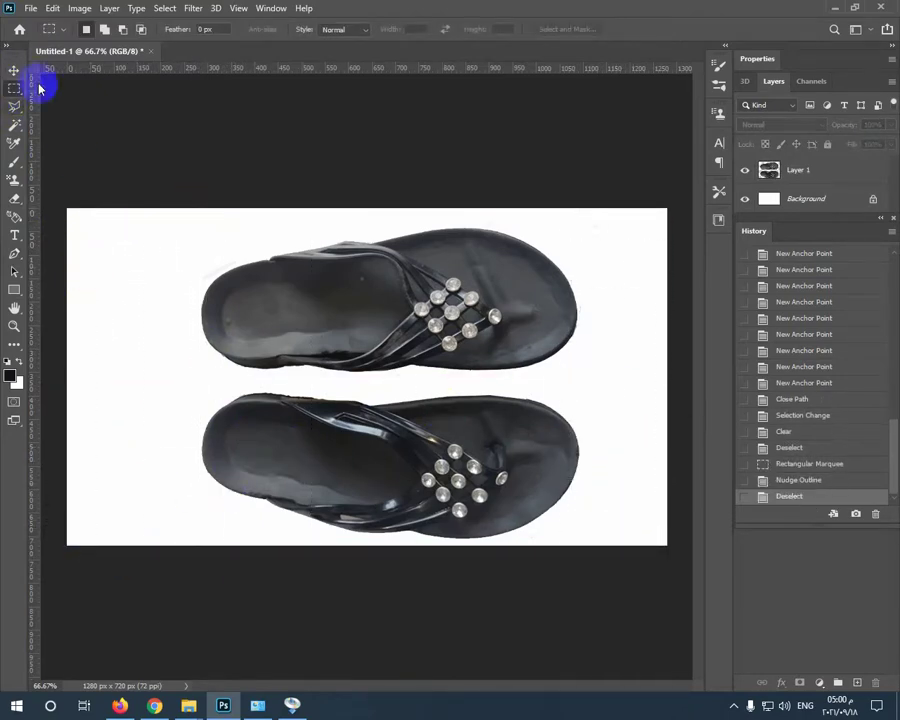
# Shift the slippers layer slightly towards the heel side and down on the canvas
pyautogui.click(14, 70)
pyautogui.click(421, 357)
pyautogui.moveTo(421, 357); pyautogui.dragTo(402, 350)
# Clear the strips of faint background beyond the slippers' heel ends and toe ends using a rectangular selection, and deselect
pyautogui.click(14, 88)
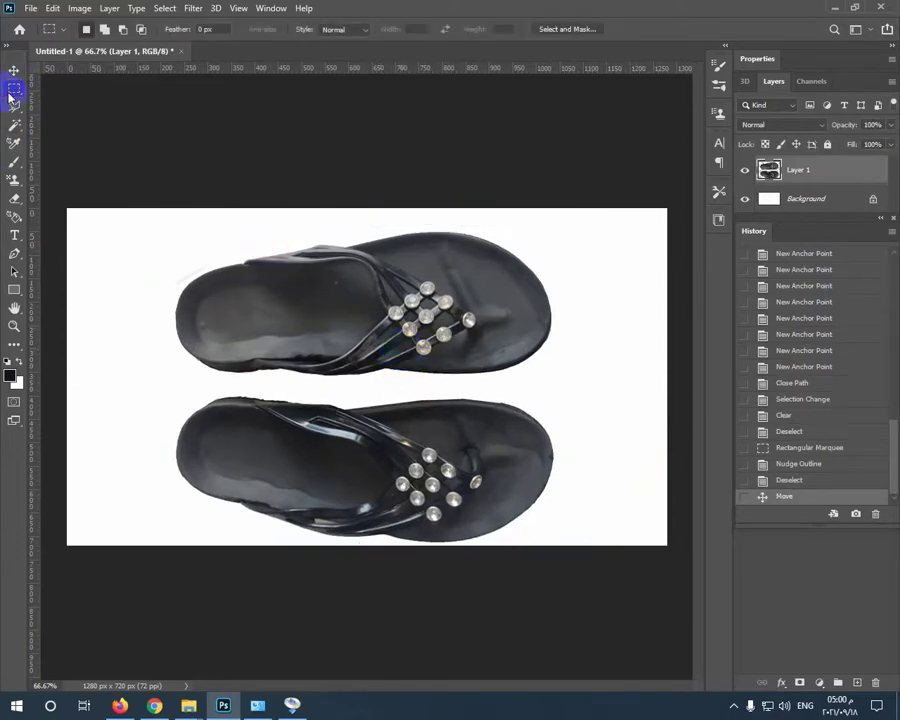
pyautogui.moveTo(184, 208)
pyautogui.mouseDown()
pyautogui.moveTo(172, 214)
pyautogui.moveTo(54, 550)
pyautogui.mouseUp()
pyautogui.press('Down')
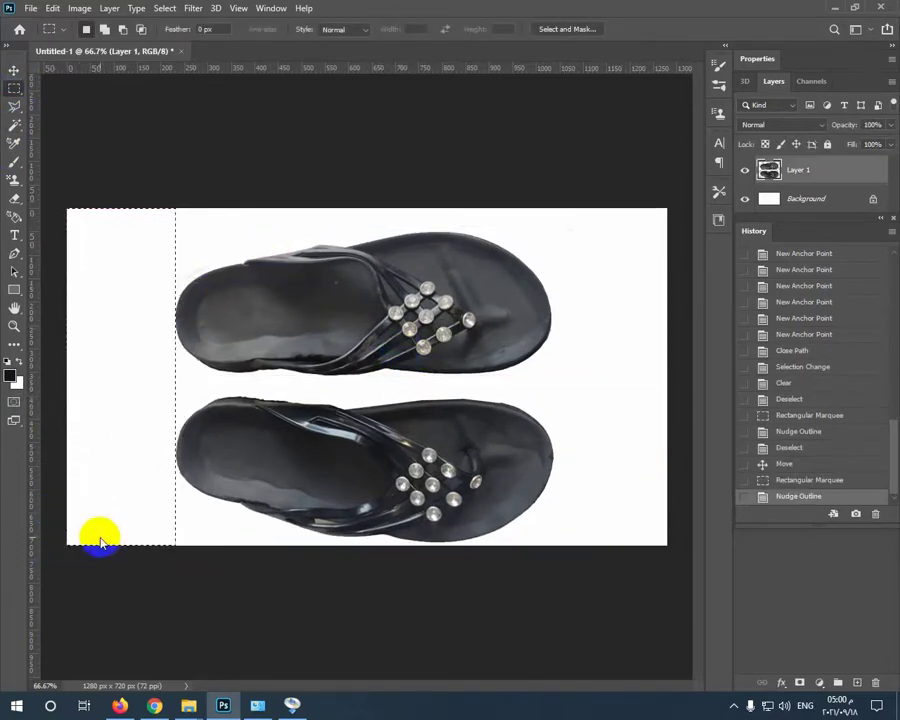
pyautogui.press('Delete')
pyautogui.press('Delete')
pyautogui.press('Delete')
pyautogui.moveTo(129, 465); pyautogui.dragTo(617, 458)
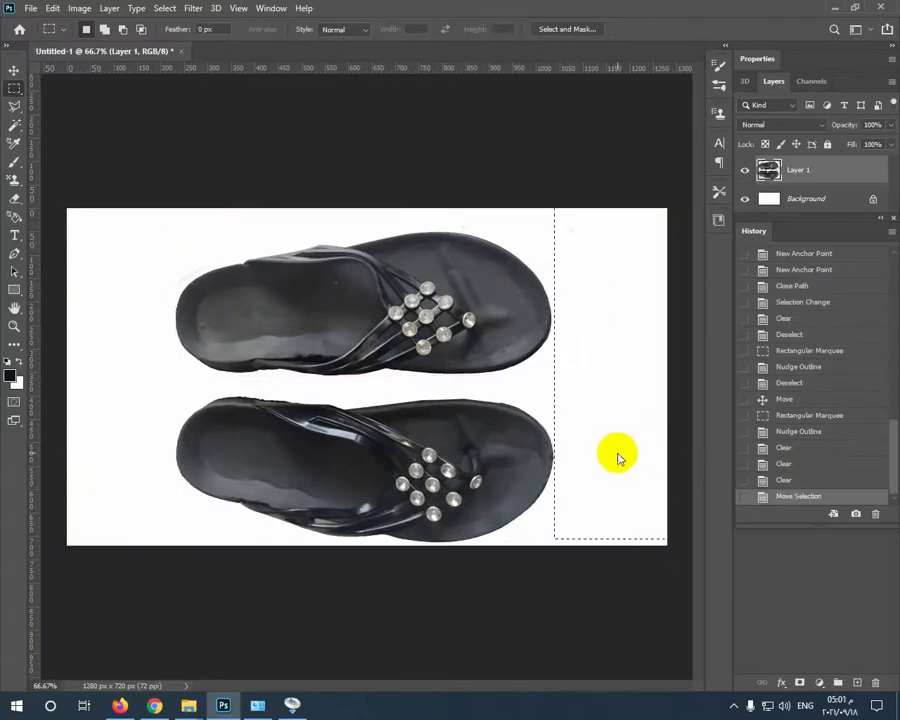
pyautogui.press('Delete')
pyautogui.press('Delete')
pyautogui.press('Delete')
pyautogui.hotkey('ctrl', 'd')
# Clear the faint remains along the upper and lower canvas edges with a narrow rectangular selection, and deselect
pyautogui.moveTo(631, 208); pyautogui.dragTo(64, 218)
pyautogui.press('Delete')
pyautogui.press('Down')
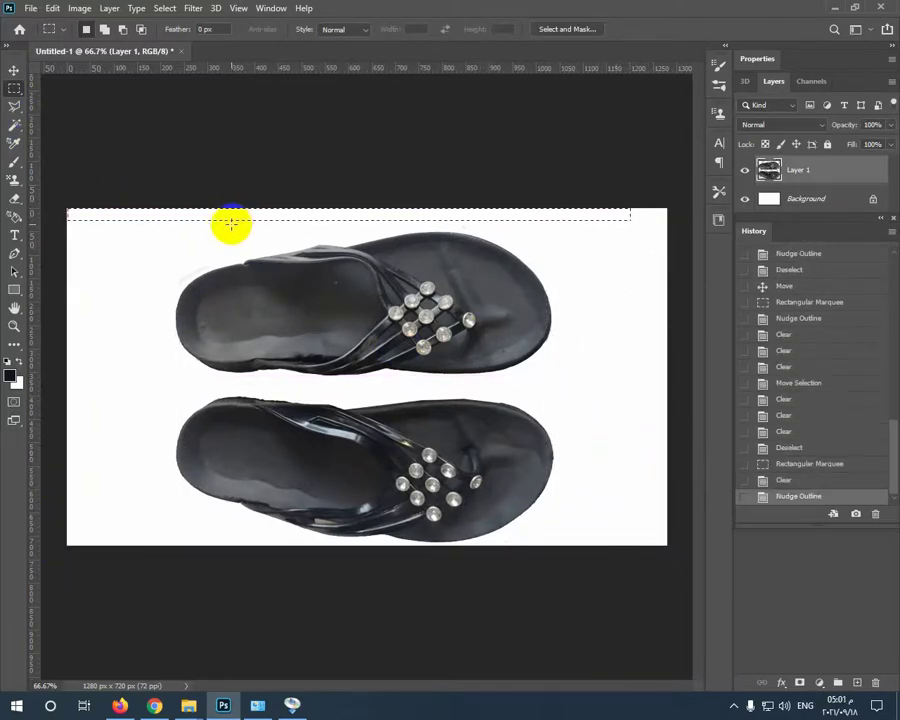
pyautogui.press('Delete')
pyautogui.press('Delete')
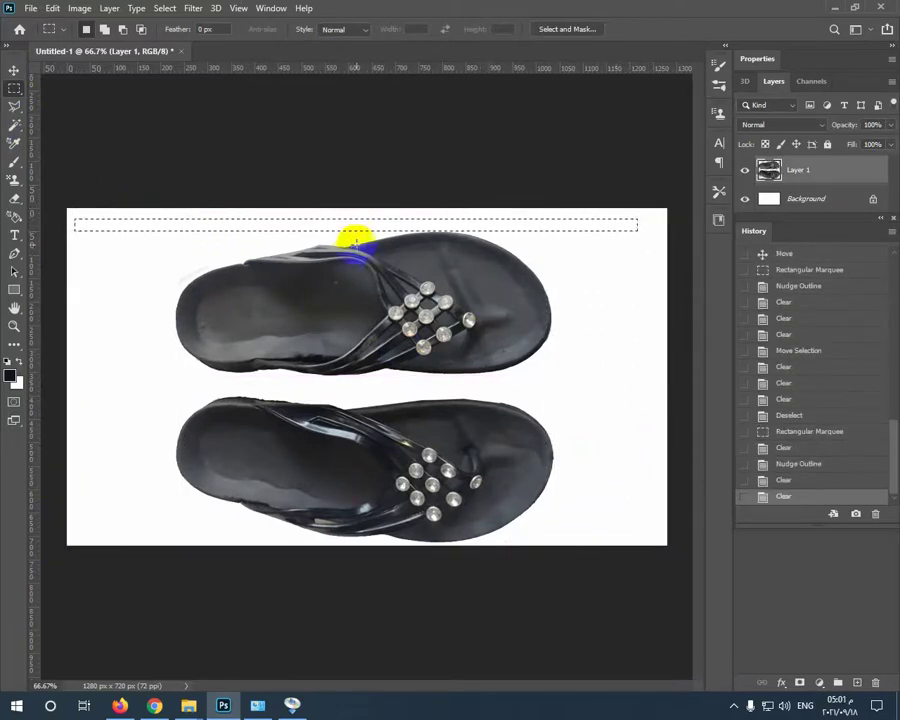
pyautogui.moveTo(352, 236); pyautogui.dragTo(378, 547)
pyautogui.press('Delete')
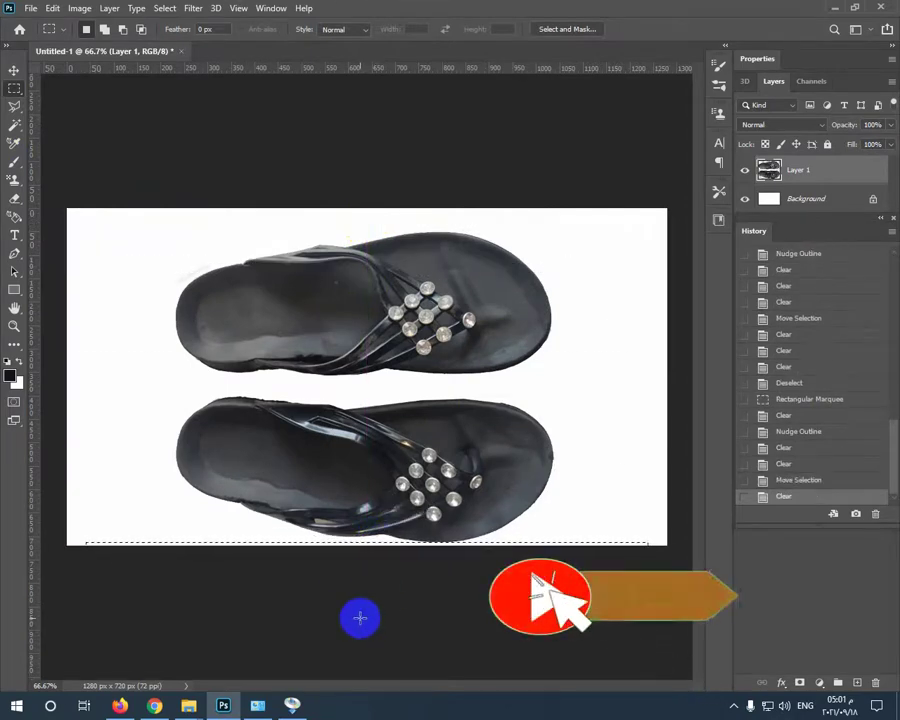
pyautogui.press('v')
pyautogui.hotkey('ctrl', 'd')
# Move the slippers layer up and enlarge it to nearly the full canvas height
pyautogui.moveTo(480, 418); pyautogui.dragTo(470, 408)
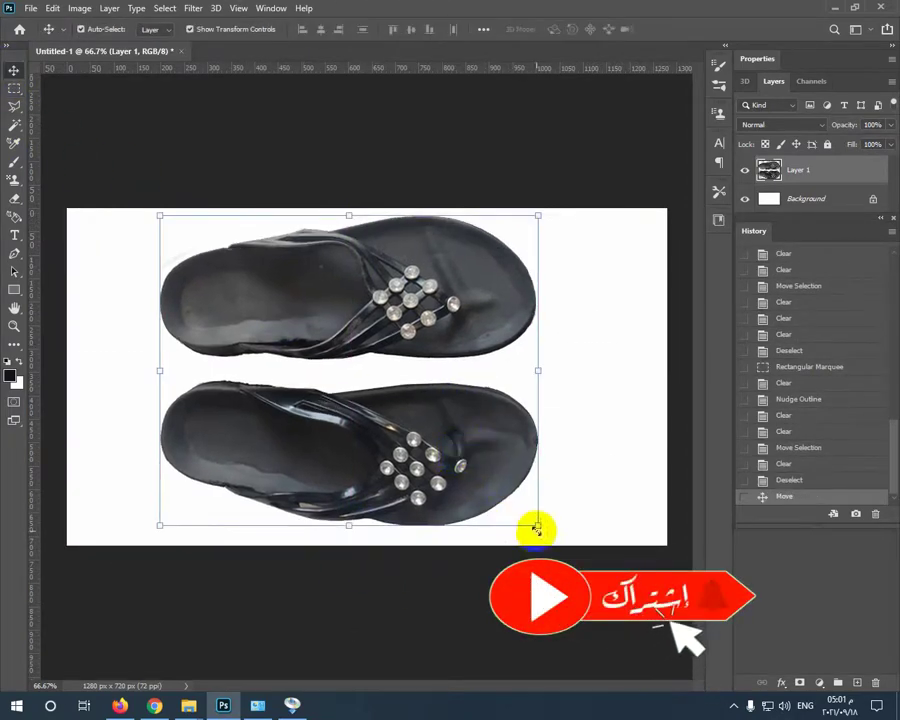
pyautogui.moveTo(542, 530); pyautogui.dragTo(568, 540)
pyautogui.press('Return')
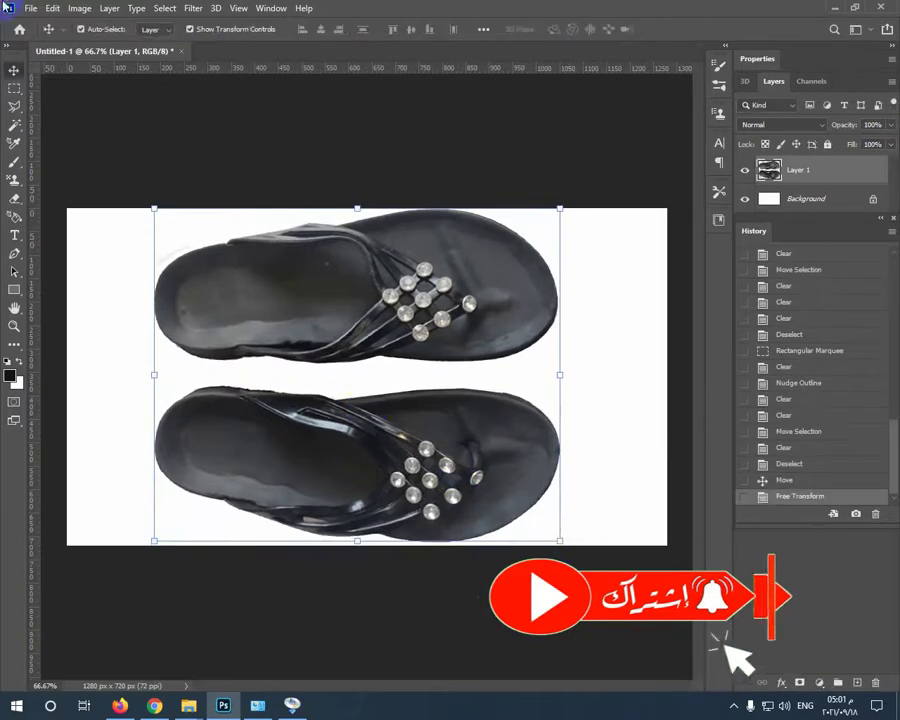
# Save the image as a JPEG over the original photo of the black jewelled slippers
pyautogui.click(31, 8)
pyautogui.click(80, 176)
pyautogui.click(440, 482)
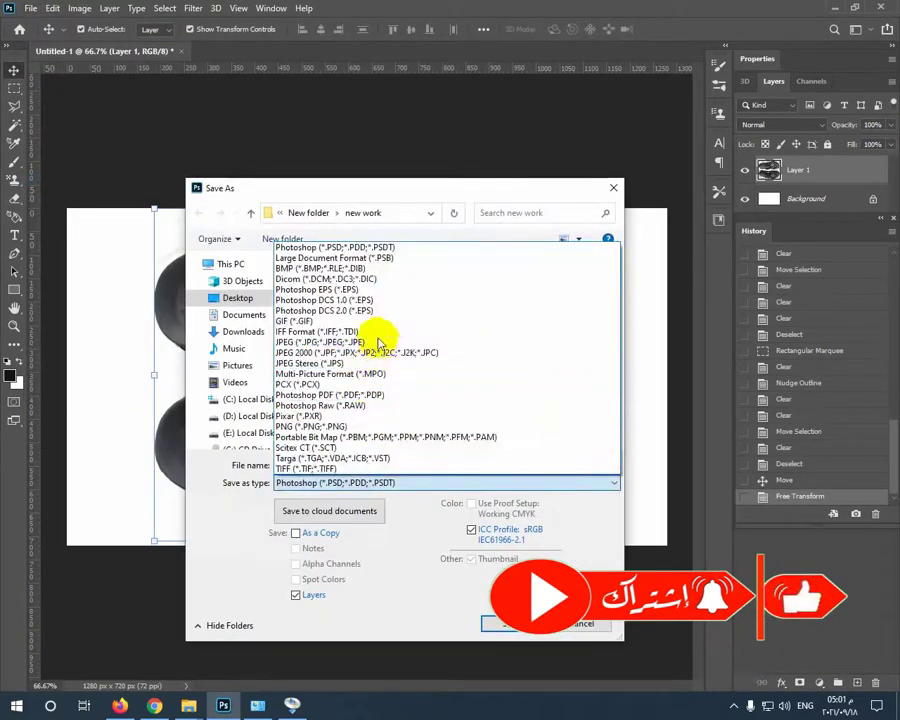
pyautogui.click(382, 341)
pyautogui.click(572, 380)
pyautogui.click(512, 623)
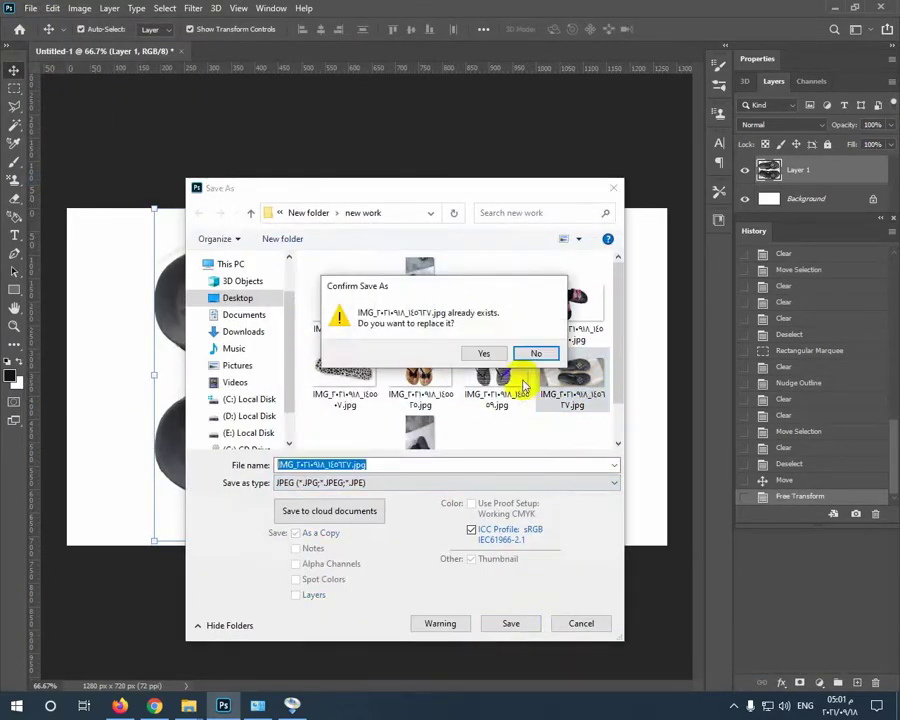
pyautogui.click(532, 354)
pyautogui.press('Return')
# Rotate the slippers about 146°, scale them to about 75%, and centre them horizontally on the canvas
pyautogui.moveTo(572, 196); pyautogui.dragTo(322, 495)
pyautogui.moveTo(285, 625); pyautogui.dragTo(322, 500)
pyautogui.moveTo(378, 363); pyautogui.dragTo(372, 402)
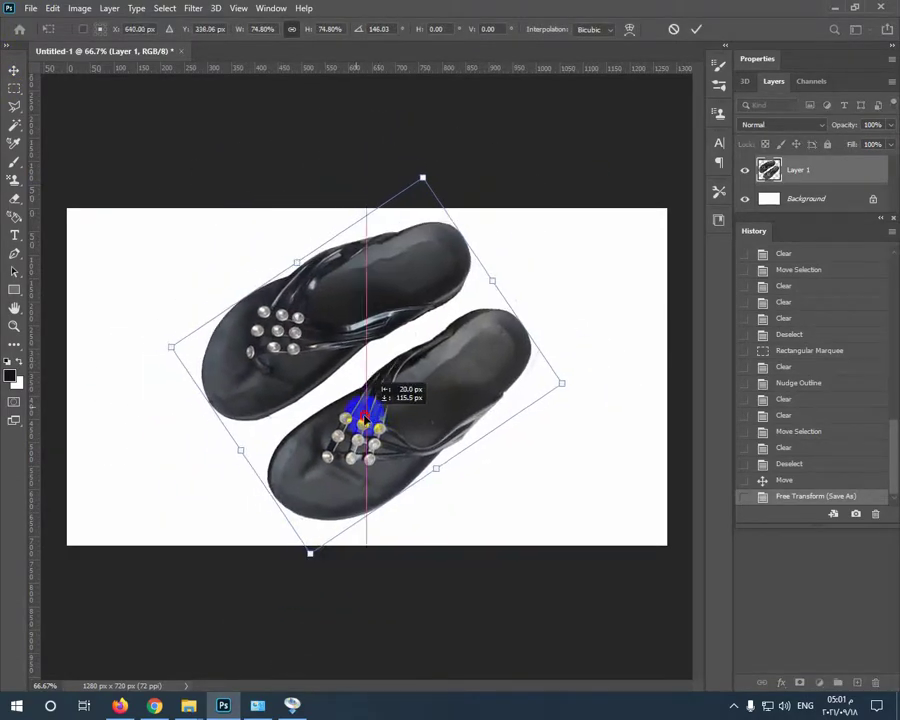
pyautogui.press('Return')
# Enlarge the diagonally placed slippers until the layer spans the canvas height
pyautogui.moveTo(538, 217); pyautogui.dragTo(557, 210)
pyautogui.moveTo(555, 532); pyautogui.dragTo(576, 550)
pyautogui.press('Return')
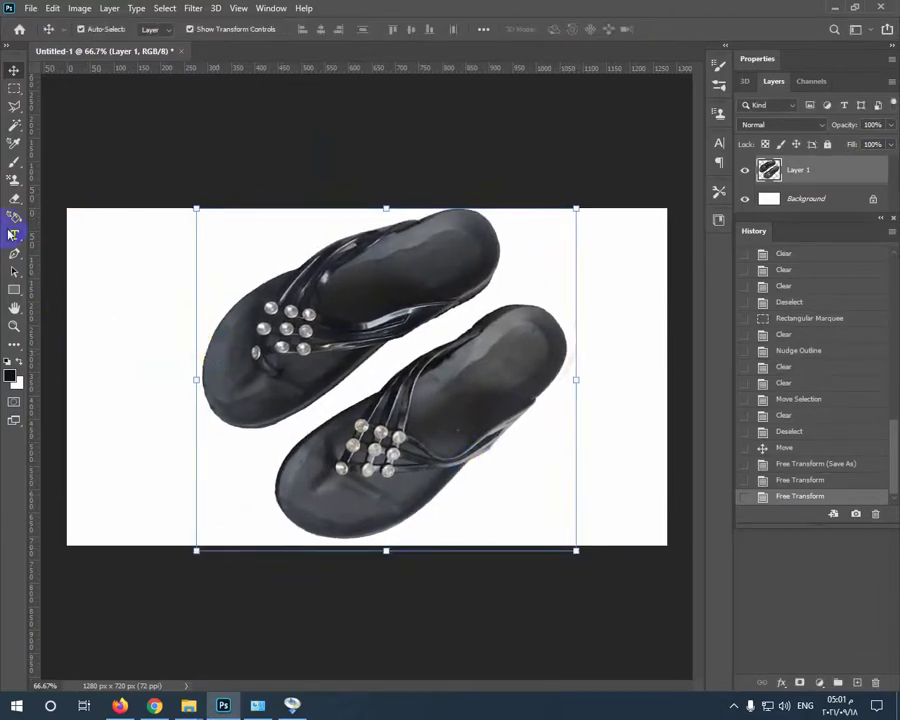
# Save the diagonal slippers arrangement as a new JPEG named 1.jpg in the new work folder
pyautogui.click(31, 8)
pyautogui.click(60, 176)
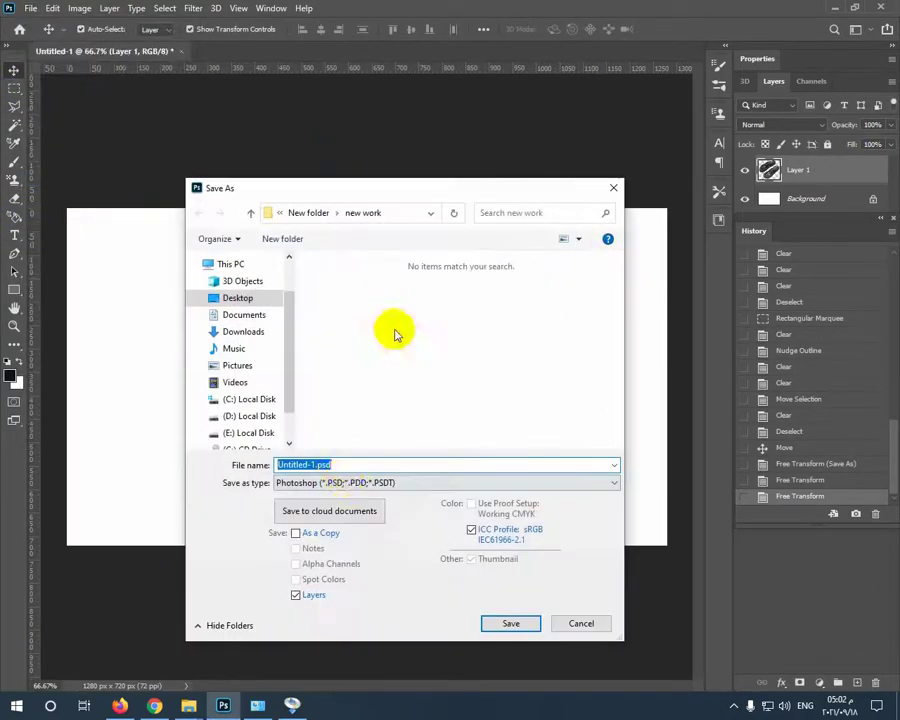
pyautogui.click(355, 483)
pyautogui.click(340, 342)
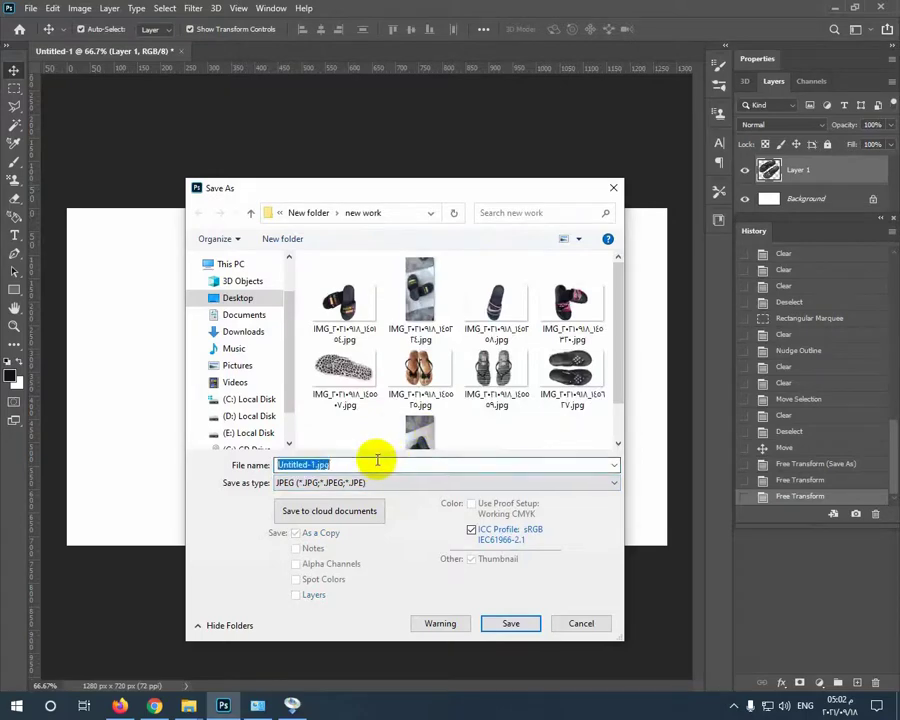
pyautogui.click(510, 623)
pyautogui.click(518, 176)
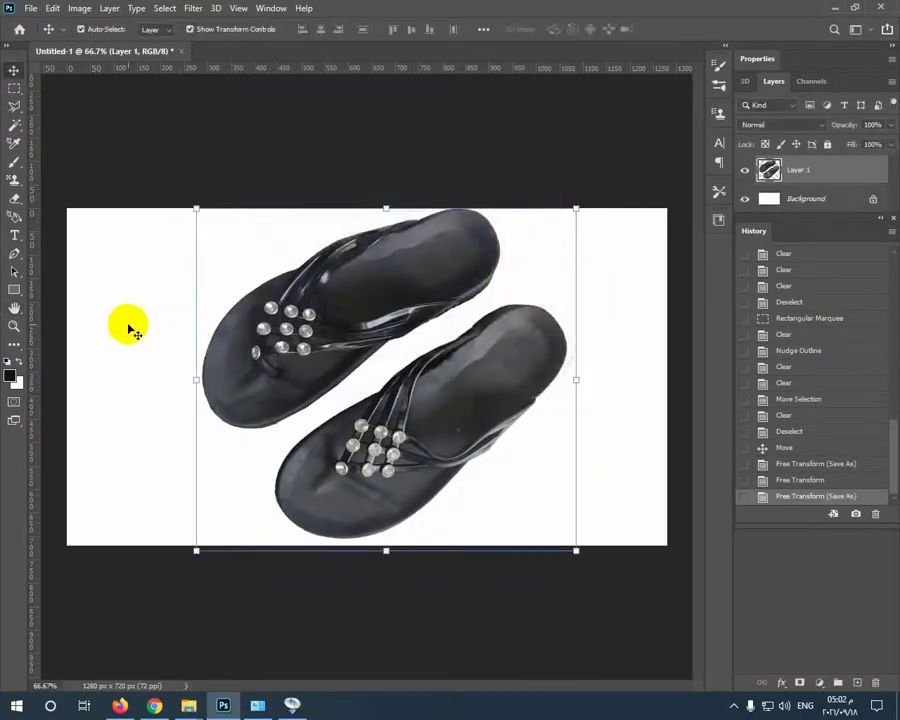
# Erase the faint leftovers beside both slippers and shrink the layer slightly to fit the lower canvas edge
pyautogui.press('e')
pyautogui.click(180, 381)
pyautogui.click(181, 267)
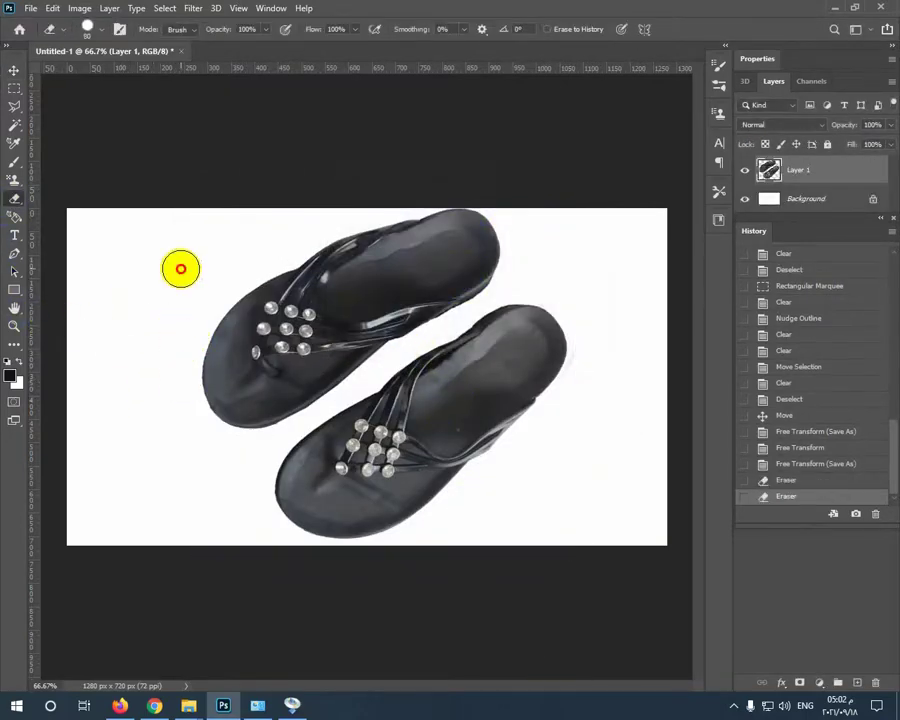
pyautogui.click(591, 323)
pyautogui.click(13, 76)
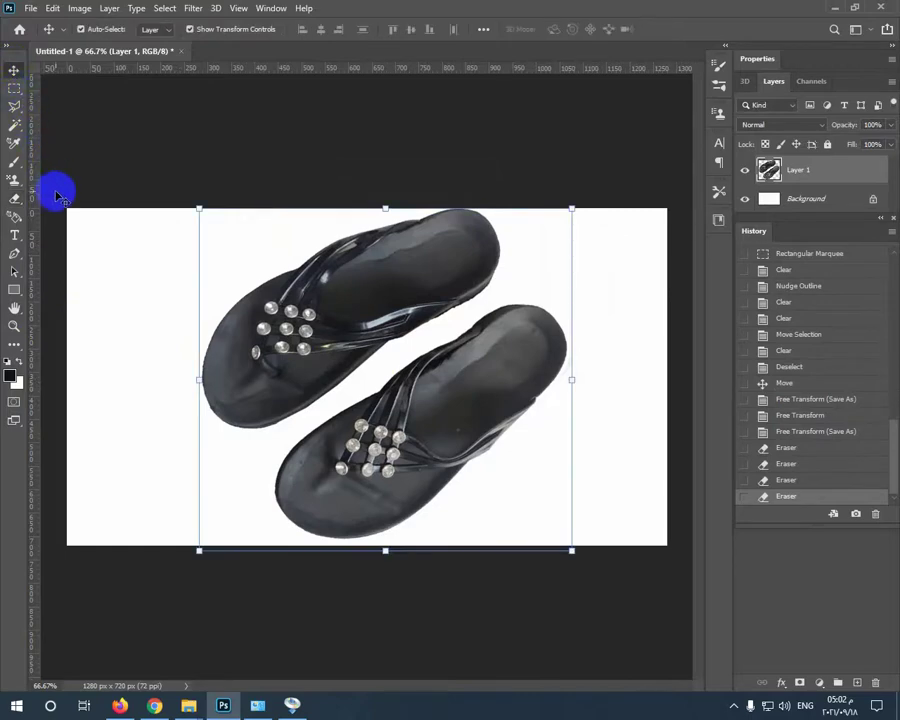
pyautogui.moveTo(472, 560); pyautogui.dragTo(470, 555)
# Clear the faint remains on both outer sides of the diagonal slippers using a rectangular selection, and deselect
pyautogui.click(15, 93)
pyautogui.moveTo(518, 203); pyautogui.dragTo(641, 550)
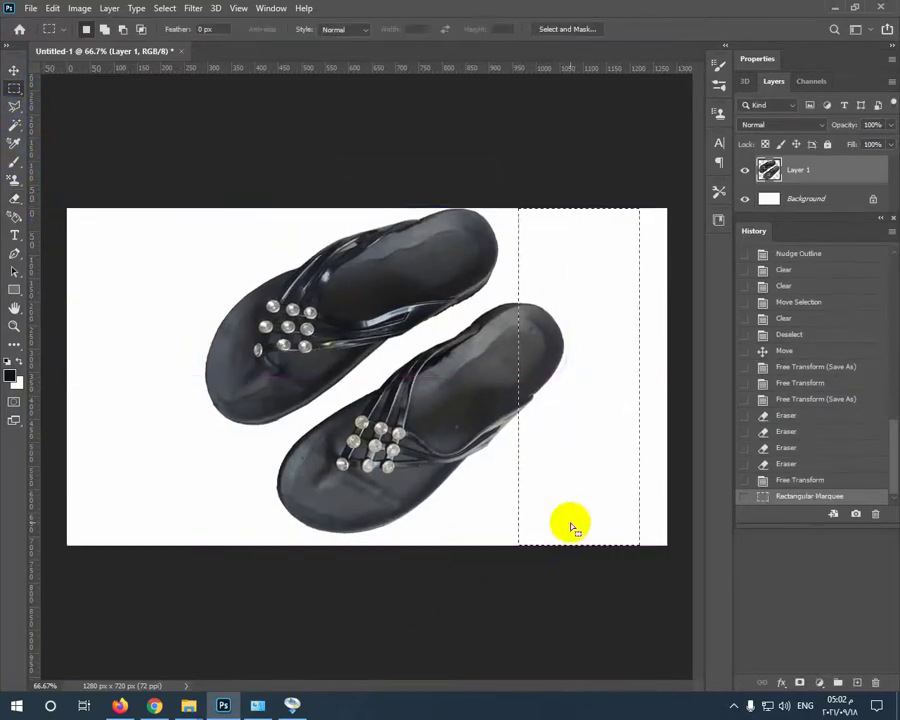
pyautogui.moveTo(576, 524)
pyautogui.mouseDown()
pyautogui.moveTo(632, 505)
pyautogui.moveTo(632, 516)
pyautogui.mouseUp()
pyautogui.press('Delete')
pyautogui.press('Delete')
pyautogui.press('Delete')
pyautogui.moveTo(586, 490)
pyautogui.mouseDown()
pyautogui.moveTo(157, 478)
pyautogui.moveTo(157, 487)
pyautogui.mouseUp()
pyautogui.press('Delete')
pyautogui.hotkey('ctrl', 'd')
pyautogui.click(14, 70)
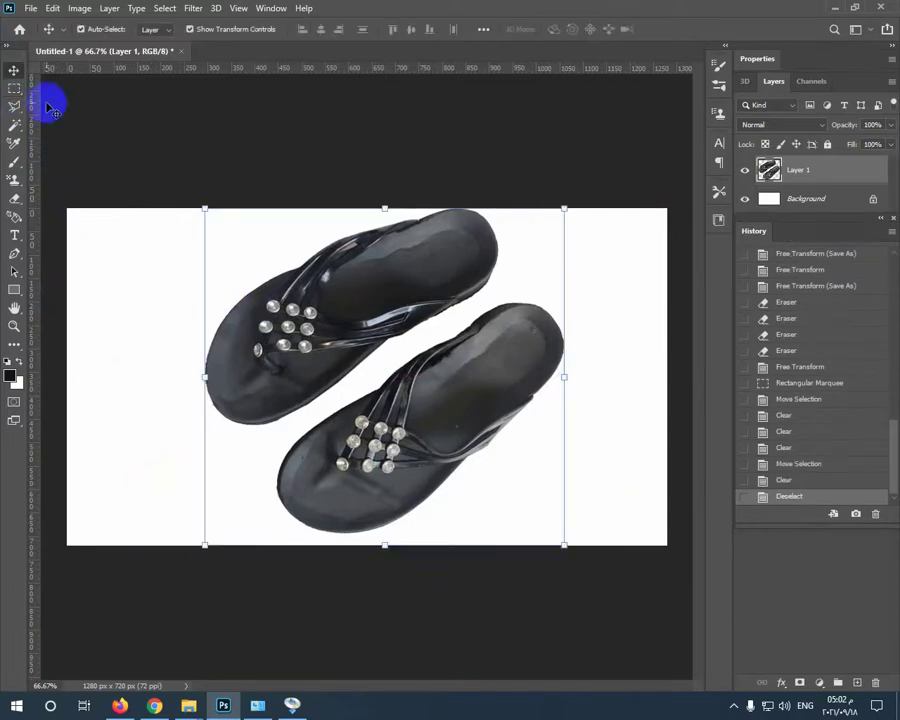
# Clear the strip below the lower slipper along the canvas edge with a rectangular selection, and deselect
pyautogui.click(15, 89)
pyautogui.moveTo(602, 488)
pyautogui.mouseDown()
pyautogui.moveTo(536, 528)
pyautogui.moveTo(63, 550)
pyautogui.mouseUp()
pyautogui.moveTo(388, 530); pyautogui.dragTo(401, 573)
pyautogui.press('Delete')
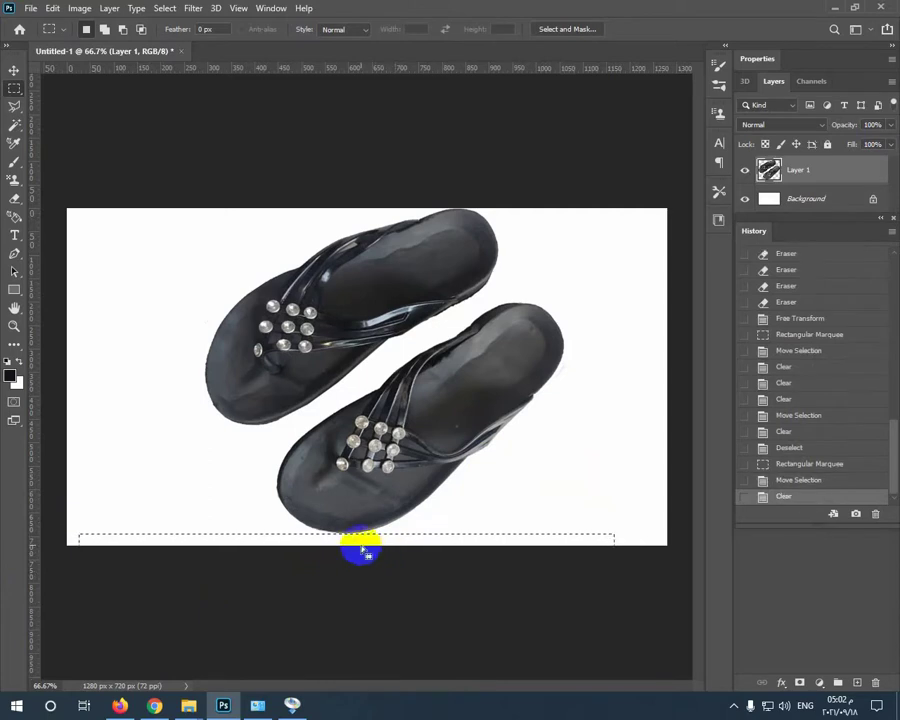
pyautogui.moveTo(357, 542); pyautogui.dragTo(413, 545)
pyautogui.press('Delete')
pyautogui.hotkey('ctrl', 'd')
# Centre the diagonal slippers horizontally and enlarge them to the full canvas height
pyautogui.press('v')
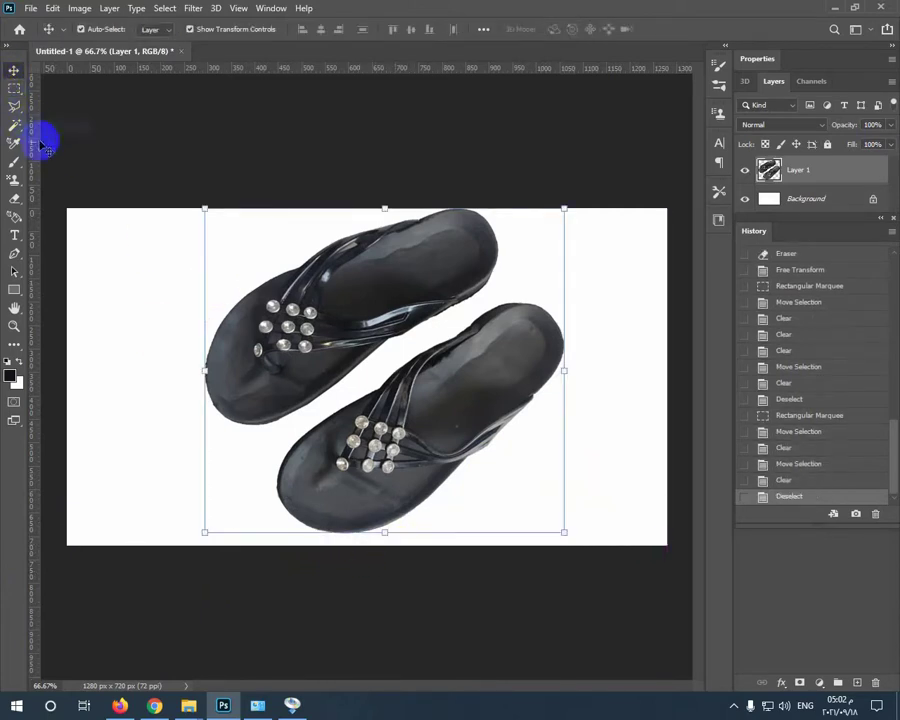
pyautogui.moveTo(375, 322); pyautogui.dragTo(323, 366)
pyautogui.moveTo(367, 214); pyautogui.dragTo(382, 208)
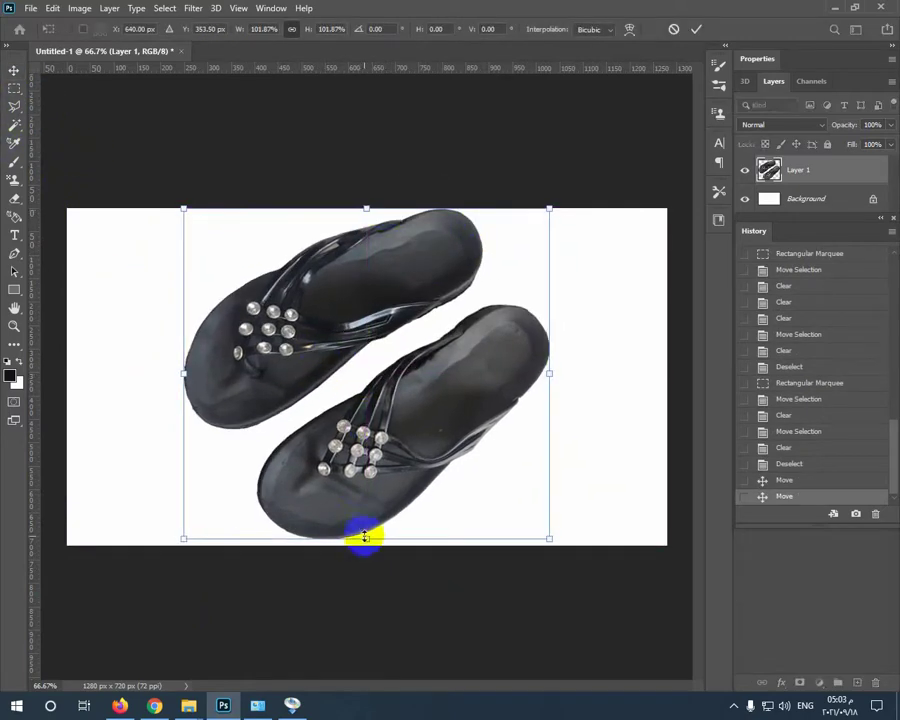
pyautogui.moveTo(365, 537); pyautogui.dragTo(368, 543)
pyautogui.click(14, 90)
# Save the refined diagonal slippers image as a JPEG, replacing 1.jpg
pyautogui.click(38, 10)
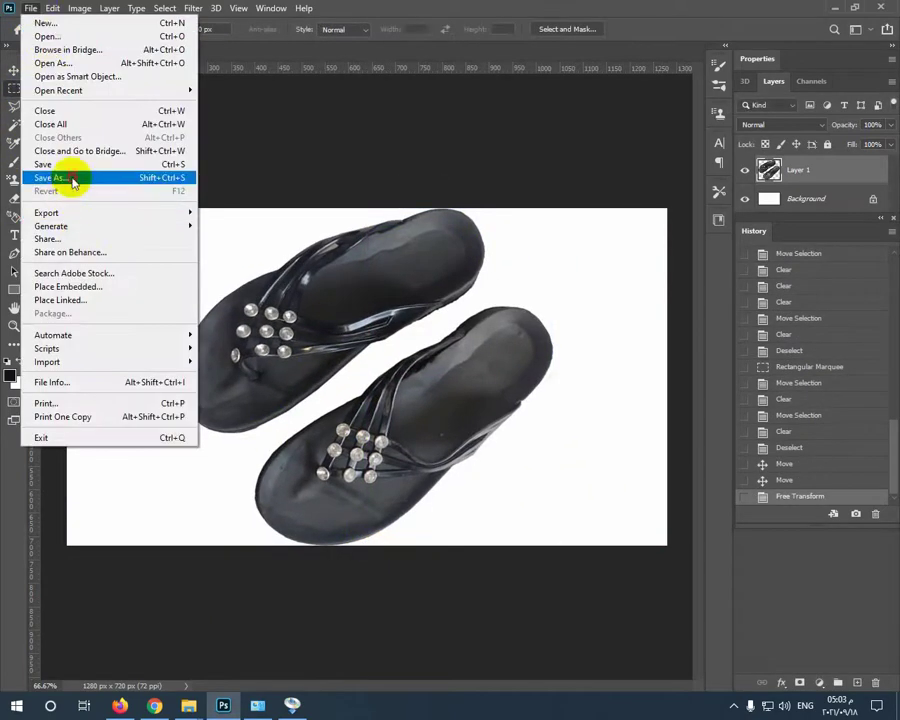
pyautogui.click(80, 176)
pyautogui.click(440, 483)
pyautogui.click(320, 433)
pyautogui.click(346, 304)
pyautogui.click(518, 623)
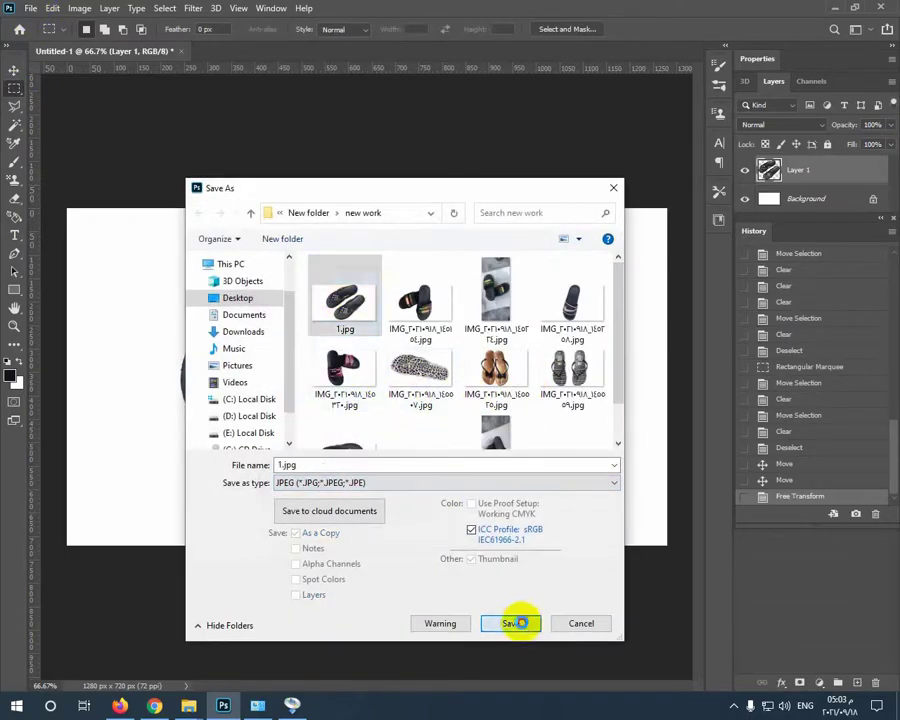
pyautogui.click(474, 359)
pyautogui.click(525, 173)
# Rotate the slippers so their heels slope downward, and reposition them within the canvas
pyautogui.click(14, 72)
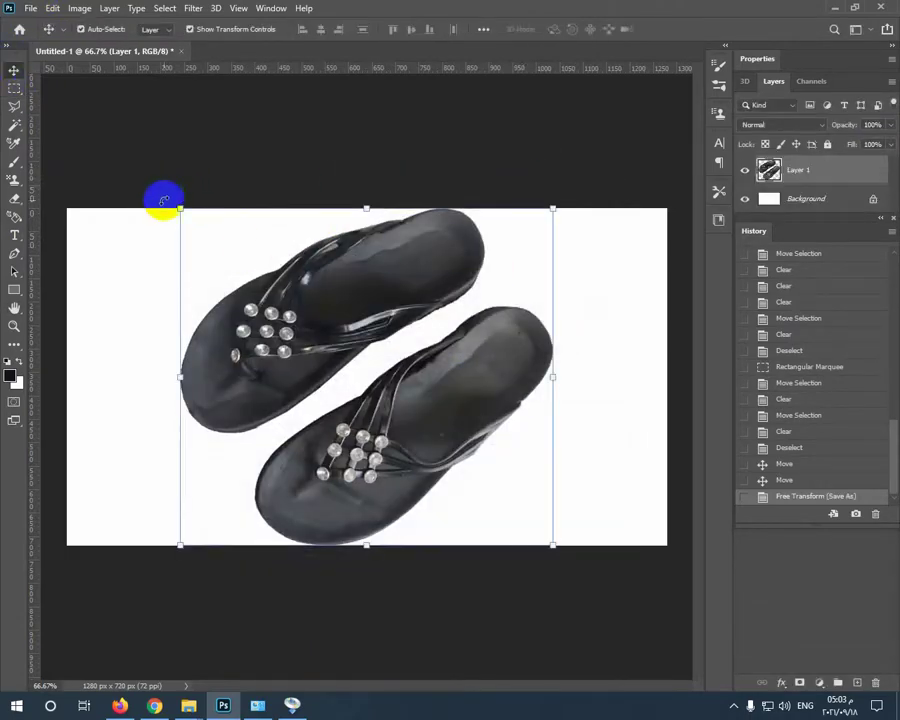
pyautogui.moveTo(160, 196); pyautogui.dragTo(585, 458)
pyautogui.moveTo(445, 416); pyautogui.dragTo(434, 448)
pyautogui.press('Return')
# Enlarge the rotated slippers to 103.25% and centre them vertically on the canvas
pyautogui.moveTo(555, 217); pyautogui.dragTo(567, 209)
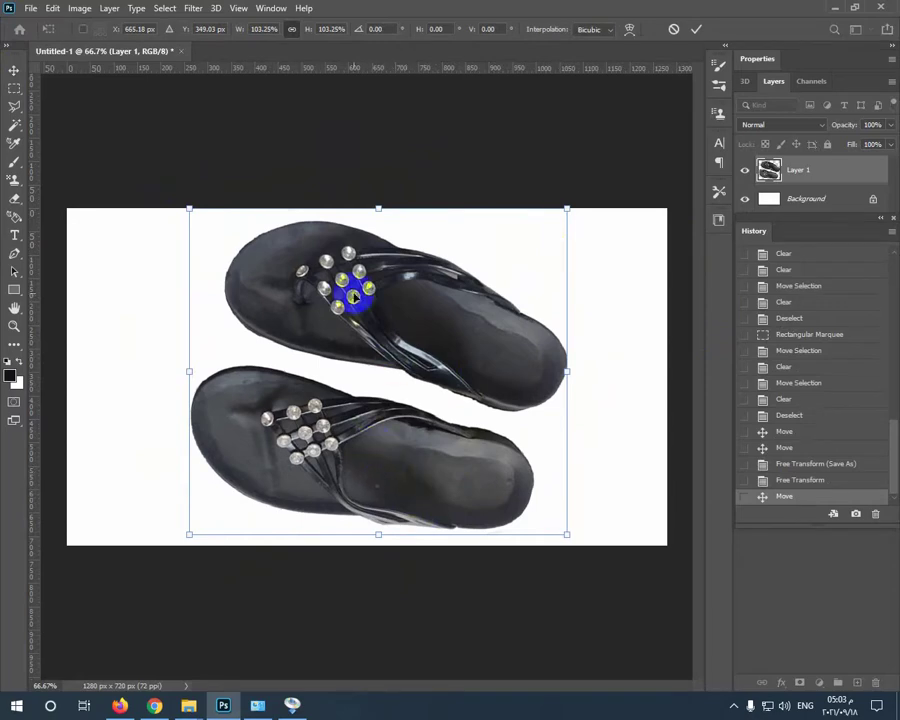
pyautogui.moveTo(372, 311); pyautogui.dragTo(370, 316)
pyautogui.click(16, 89)
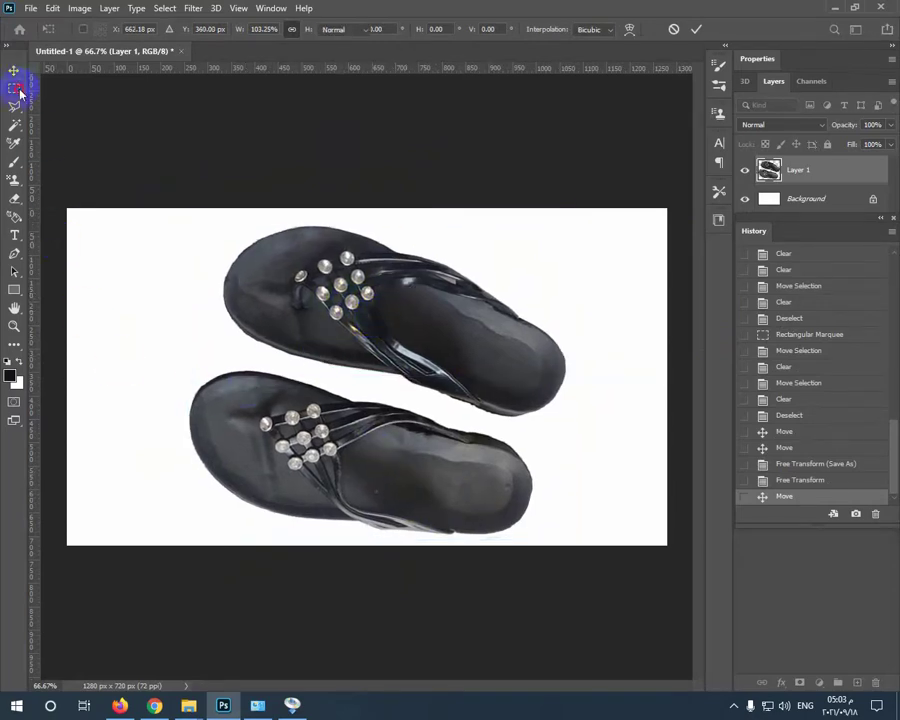
# Clear the faint remains in the strip beneath the rotated slippers using a rectangular selection
pyautogui.moveTo(583, 410); pyautogui.dragTo(50, 562)
pyautogui.moveTo(395, 495)
pyautogui.mouseDown()
pyautogui.moveTo(480, 606)
pyautogui.moveTo(480, 620)
pyautogui.mouseUp()
pyautogui.press('Delete')
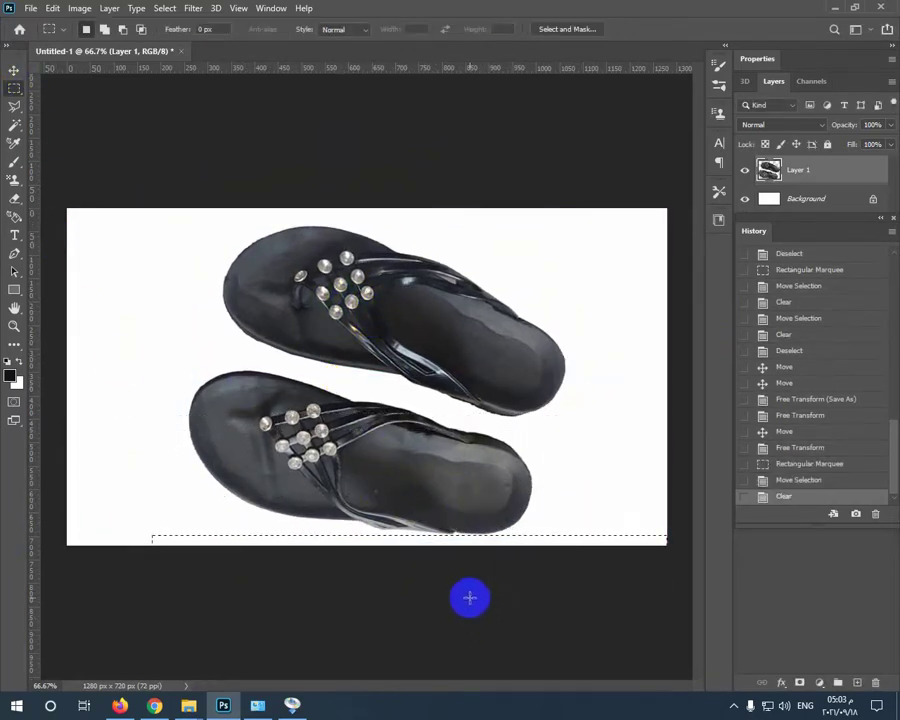
# Clear the faint remains in the strip above the slippers using a rectangular selection, and deselect
pyautogui.press('Delete')
pyautogui.press('Delete')
pyautogui.moveTo(354, 105); pyautogui.dragTo(354, 108)
pyautogui.moveTo(352, 108); pyautogui.dragTo(357, 108)
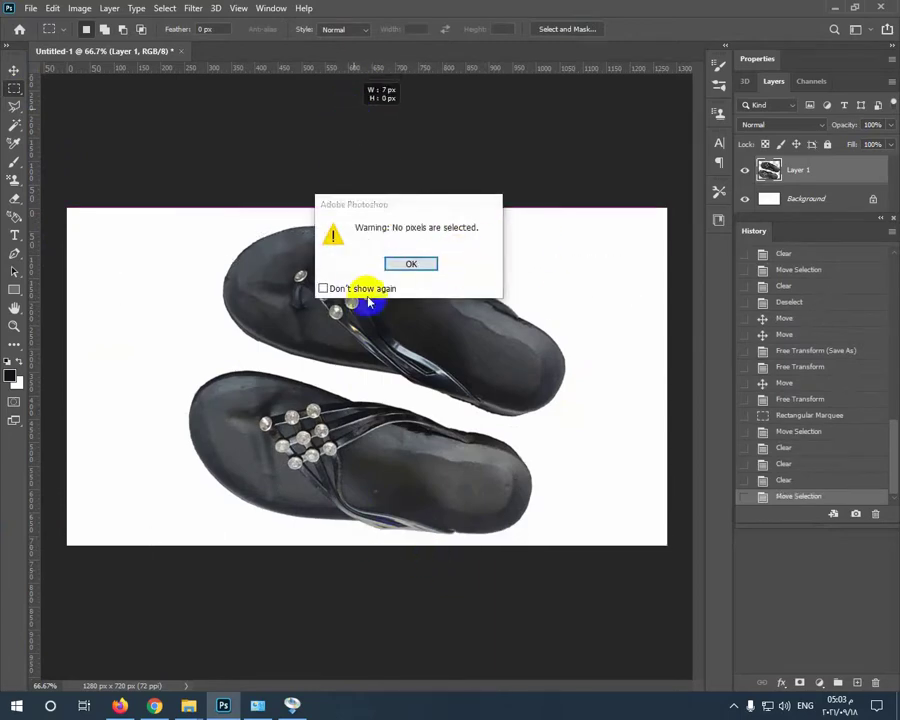
pyautogui.click(410, 263)
pyautogui.moveTo(614, 241); pyautogui.dragTo(58, 167)
pyautogui.moveTo(395, 214); pyautogui.dragTo(395, 214)
pyautogui.press('Delete')
pyautogui.press('Delete')
pyautogui.press('Delete')
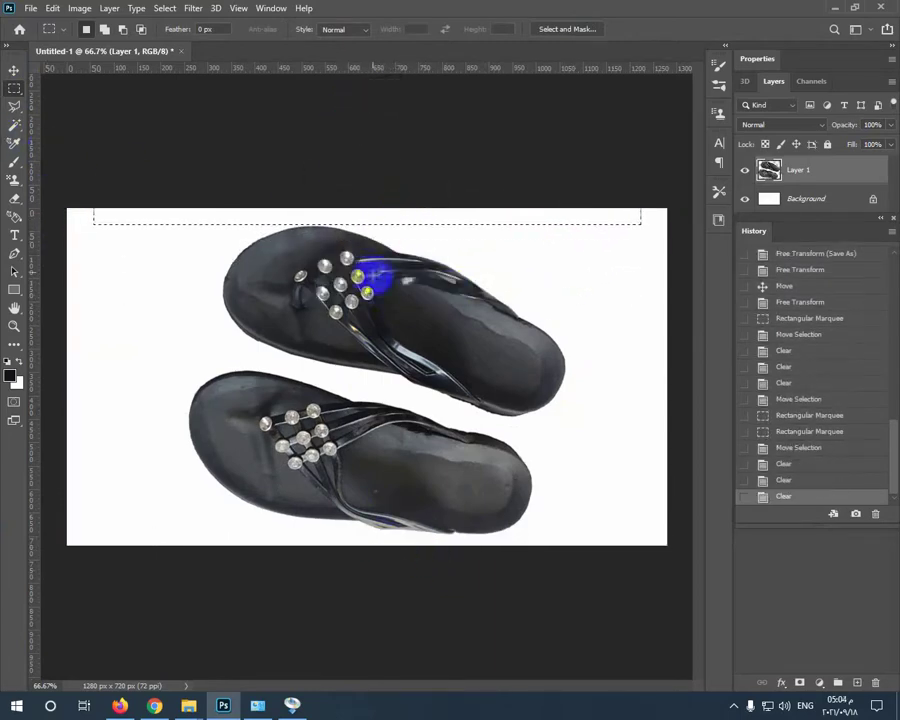
pyautogui.hotkey('ctrl', 'd')
# Enlarge the slippers until they span the canvas height, and reposition them near the canvas centre
pyautogui.press('v')
pyautogui.moveTo(444, 482); pyautogui.dragTo(421, 465)
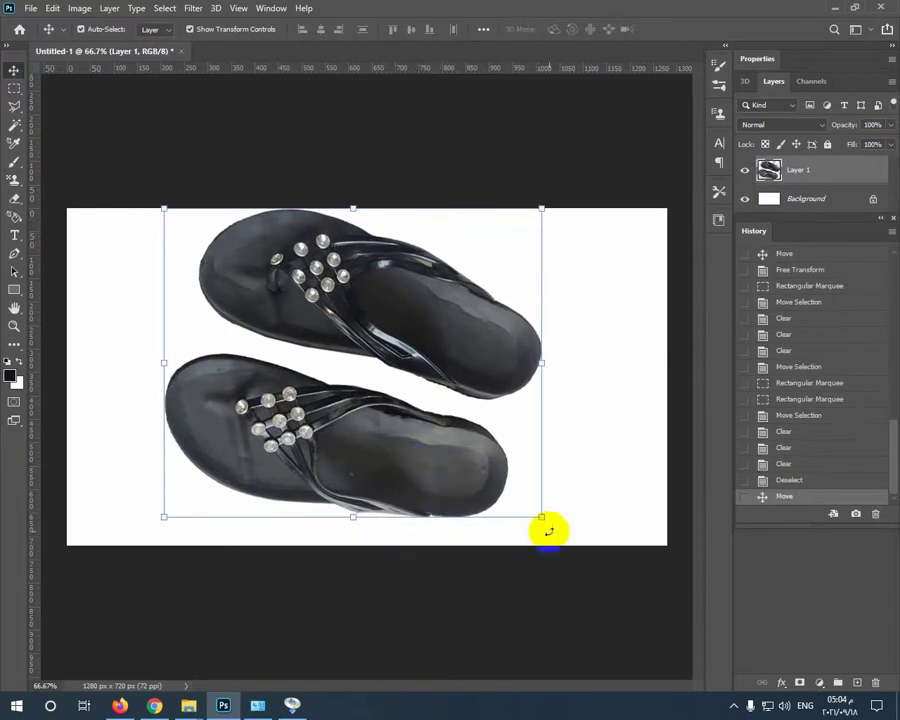
pyautogui.moveTo(543, 517); pyautogui.dragTo(577, 539)
pyautogui.press('Return')
pyautogui.moveTo(369, 407); pyautogui.dragTo(374, 406)
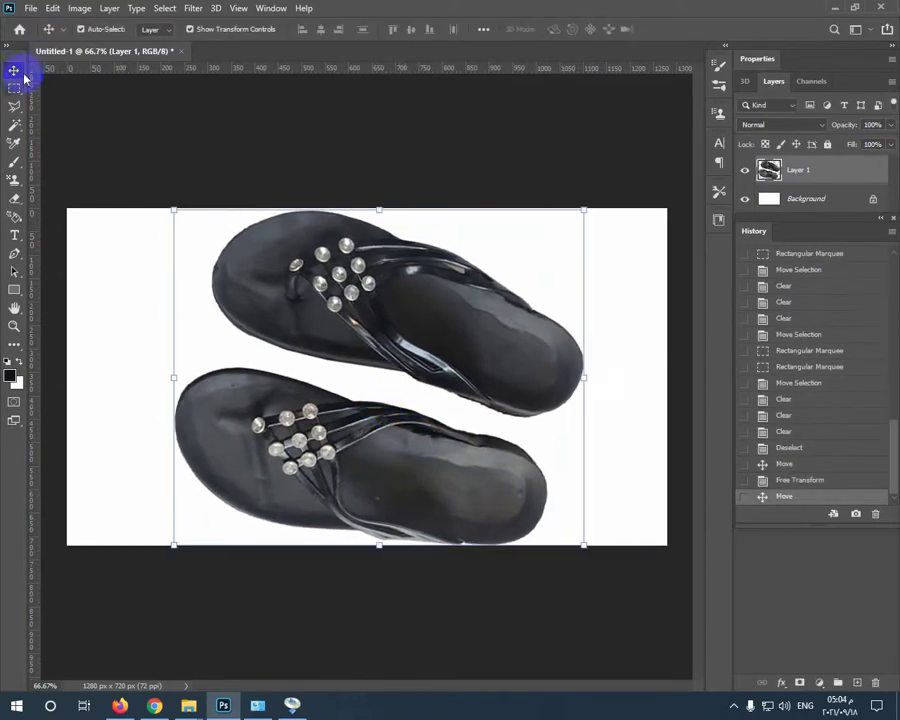
# Save the enlarged slippers image as a JPEG, replacing 1.jpg
pyautogui.click(31, 8)
pyautogui.click(42, 164)
pyautogui.click(350, 482)
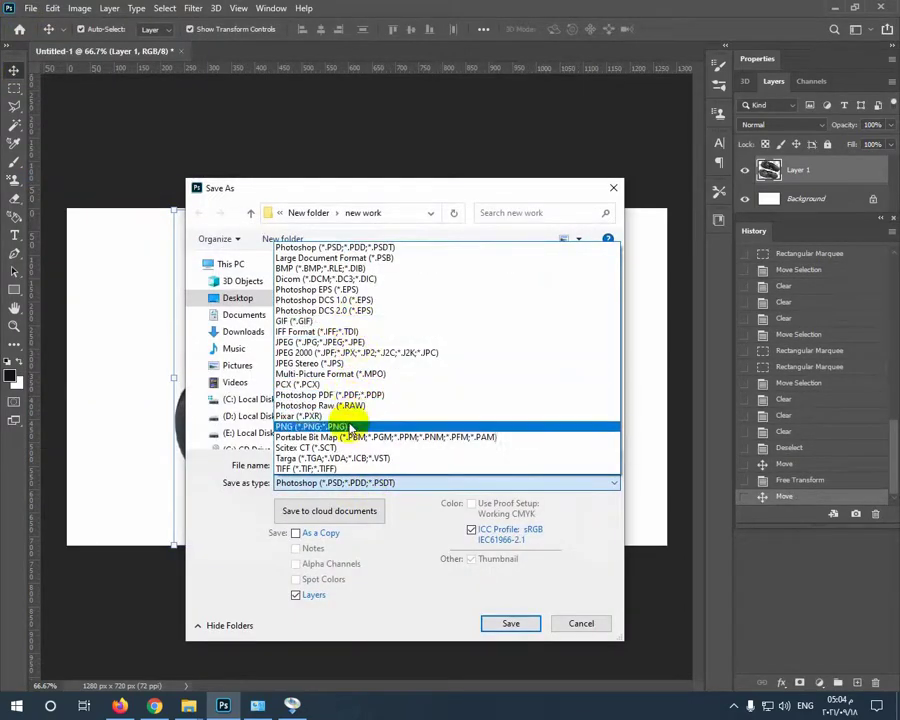
pyautogui.click(346, 343)
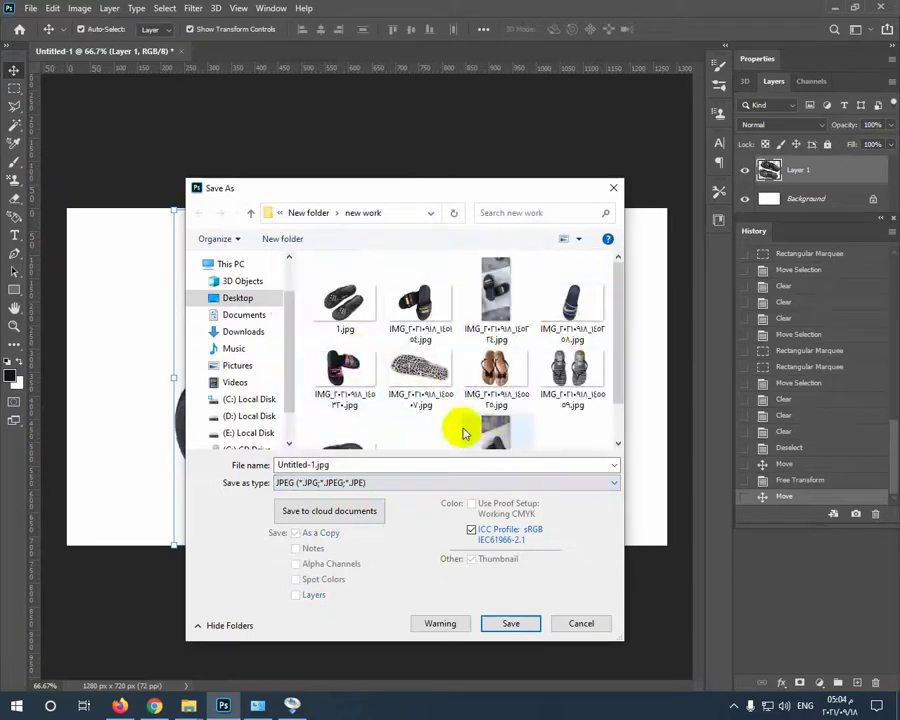
pyautogui.scroll(-3, 462, 430)
pyautogui.doubleClick(490, 410)
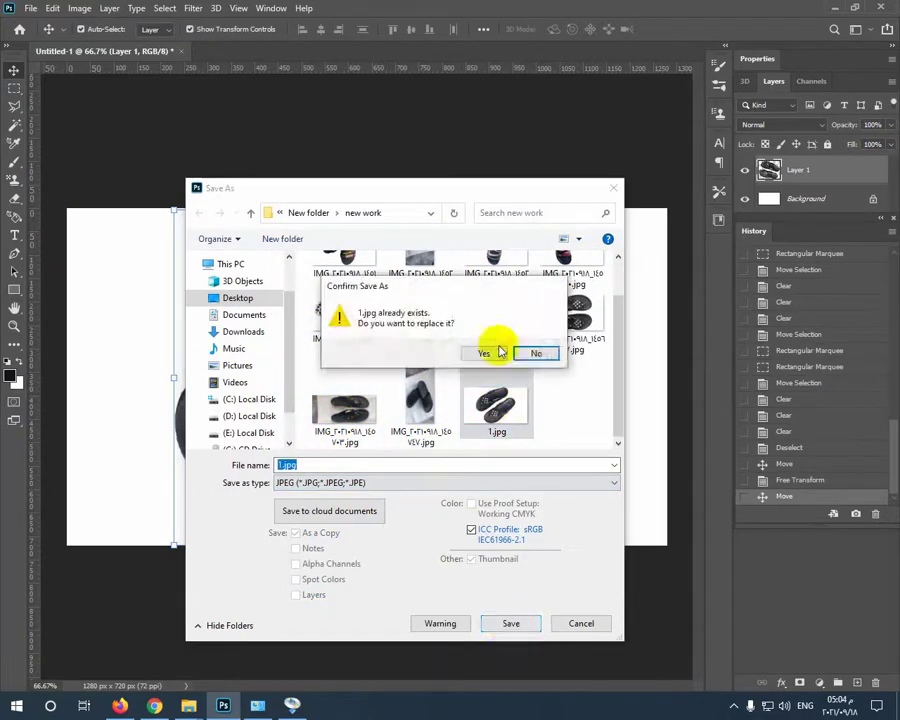
pyautogui.click(496, 348)
pyautogui.press('Return')
# Rotate the slippers so their heels slope upward, scale them down slightly and position them fully inside the canvas
pyautogui.moveTo(601, 560); pyautogui.dragTo(615, 329)
pyautogui.moveTo(377, 112); pyautogui.dragTo(376, 171)
pyautogui.moveTo(401, 460); pyautogui.dragTo(398, 398)
pyautogui.press('Return')
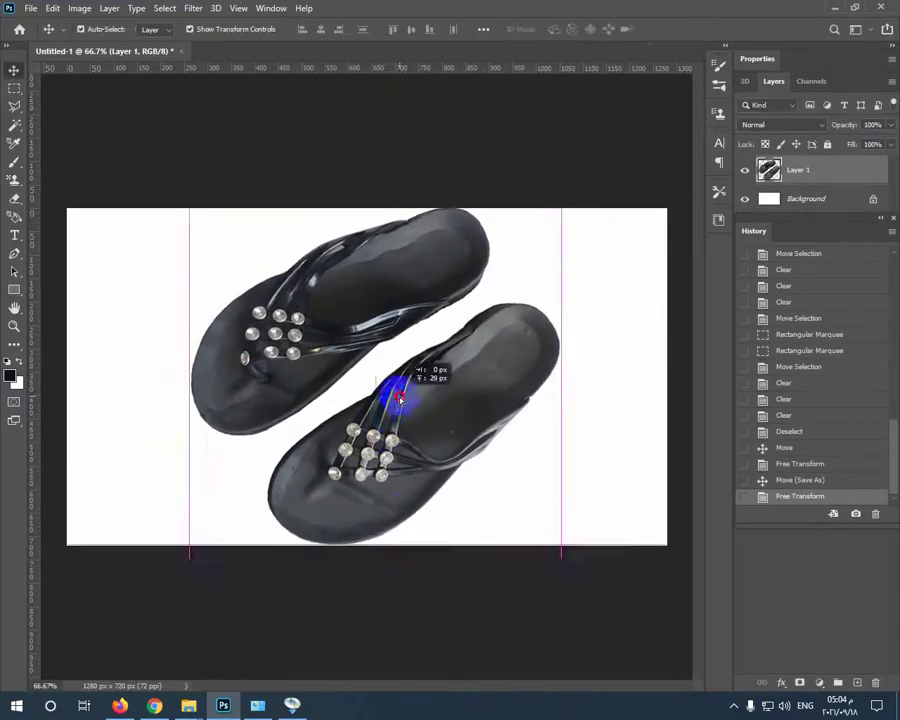
pyautogui.moveTo(378, 543); pyautogui.dragTo(378, 532)
pyautogui.press('Return')
pyautogui.moveTo(424, 397); pyautogui.dragTo(424, 404)
pyautogui.click(424, 404)
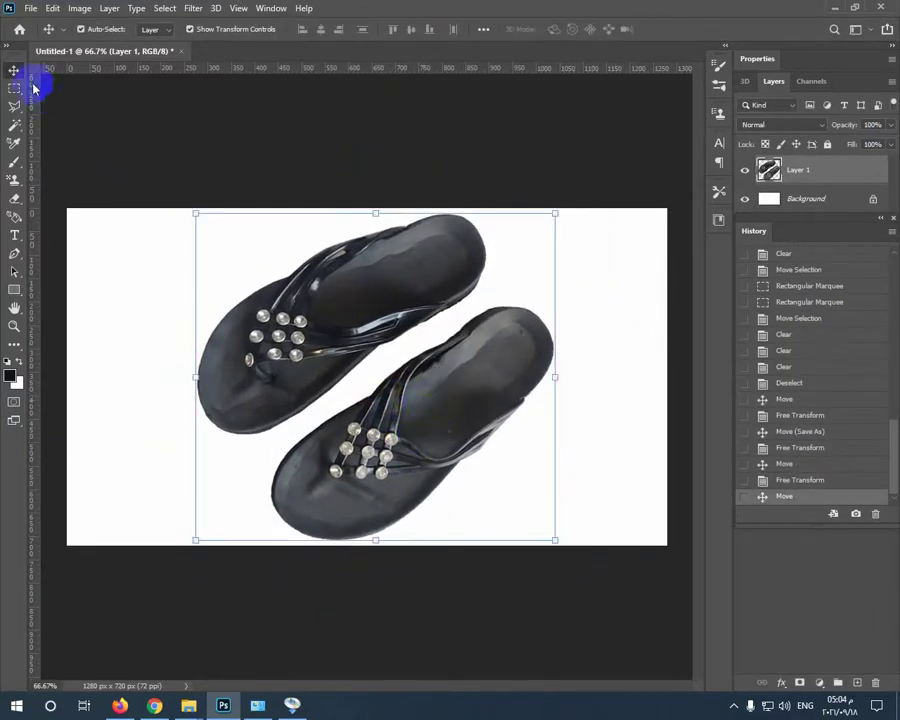
# Erase the faint remains on the white background near the upper slipper's heel
pyautogui.click(14, 88)
pyautogui.click(31, 8)
pyautogui.click(347, 286)
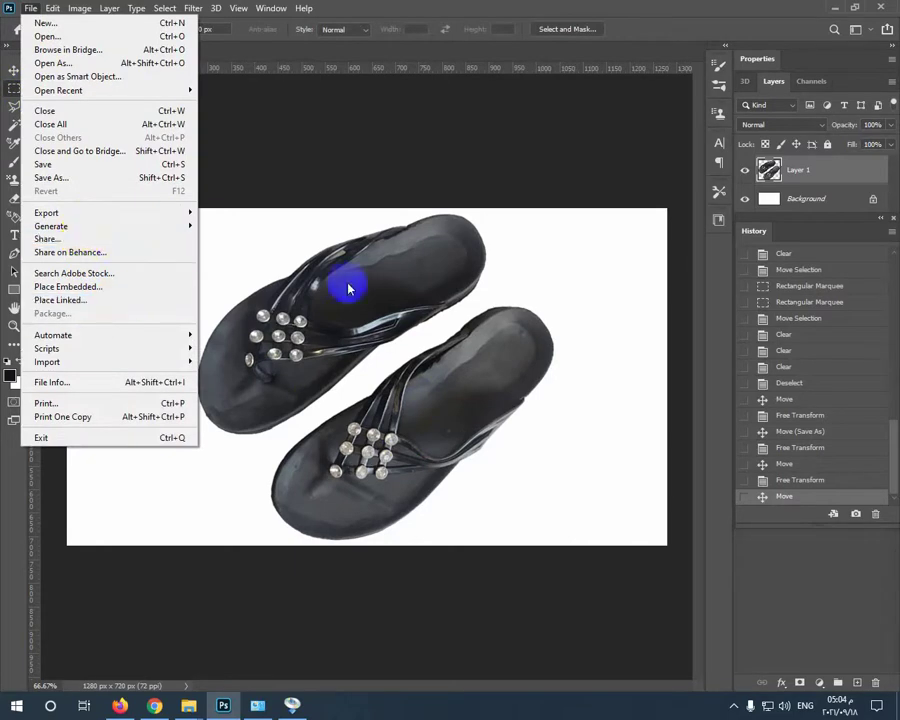
pyautogui.click(14, 200)
pyautogui.click(521, 266)
# Save the rotated slippers image as a JPEG in the new work folder, and close the document without saving changes
pyautogui.click(31, 8)
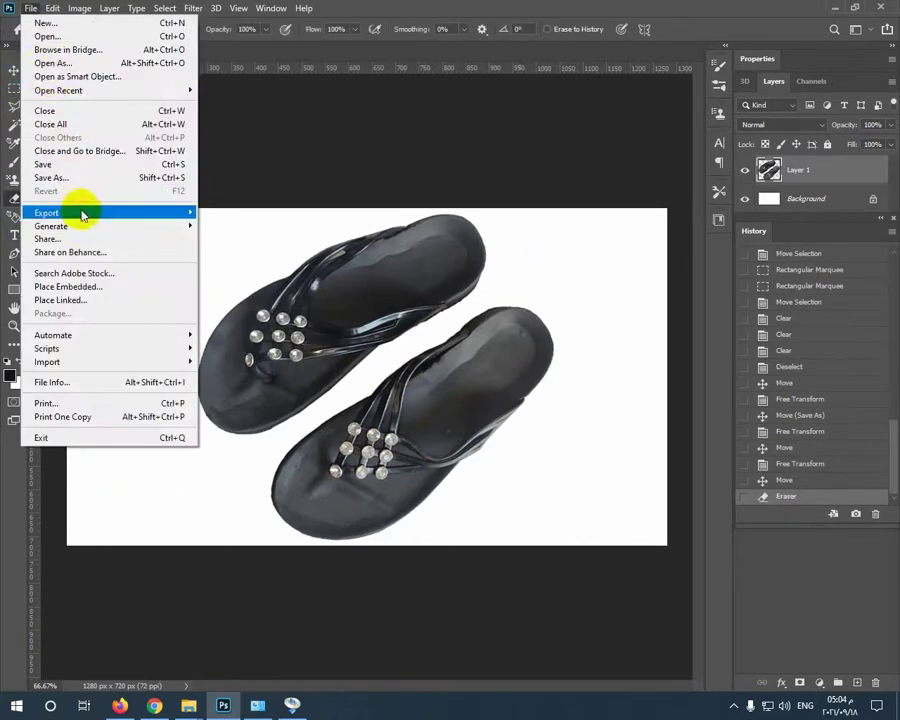
pyautogui.click(48, 178)
pyautogui.click(422, 483)
pyautogui.click(320, 343)
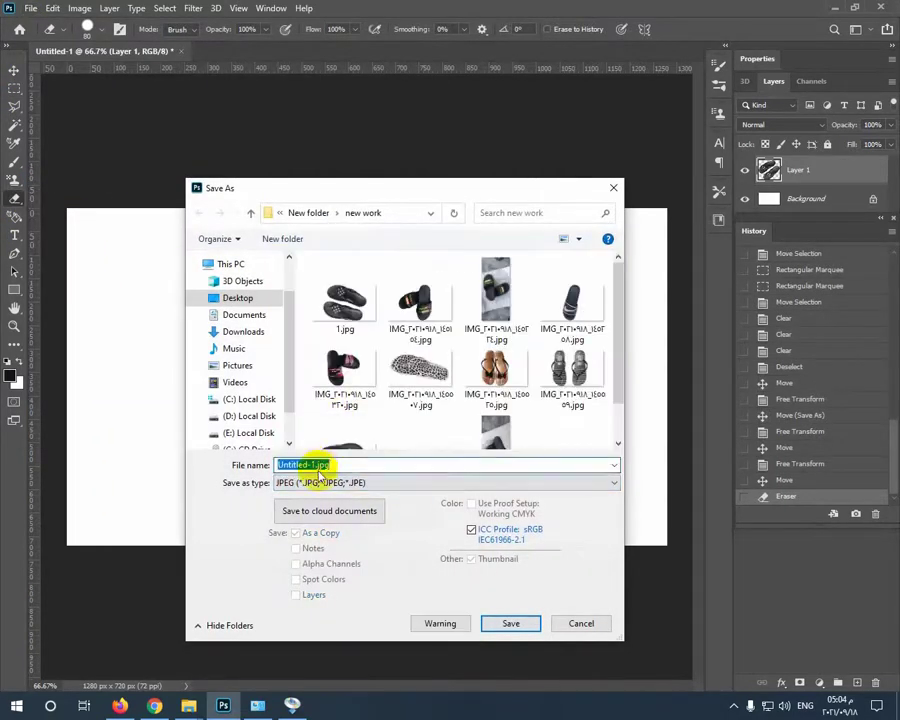
pyautogui.click(510, 623)
pyautogui.press('Return')
pyautogui.hotkey('ctrl', 'w')
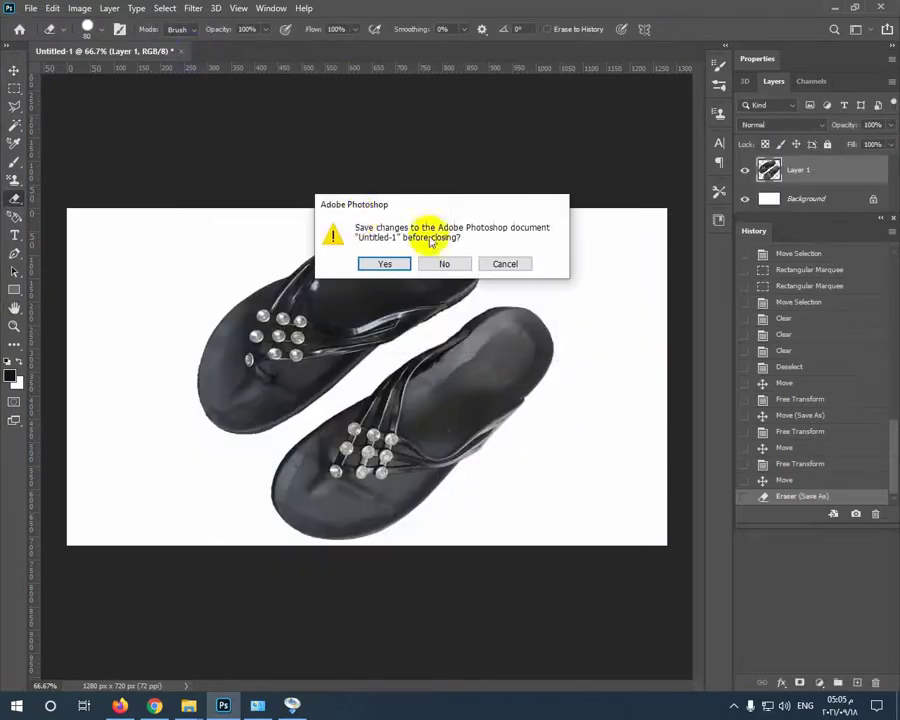
pyautogui.click(436, 261)
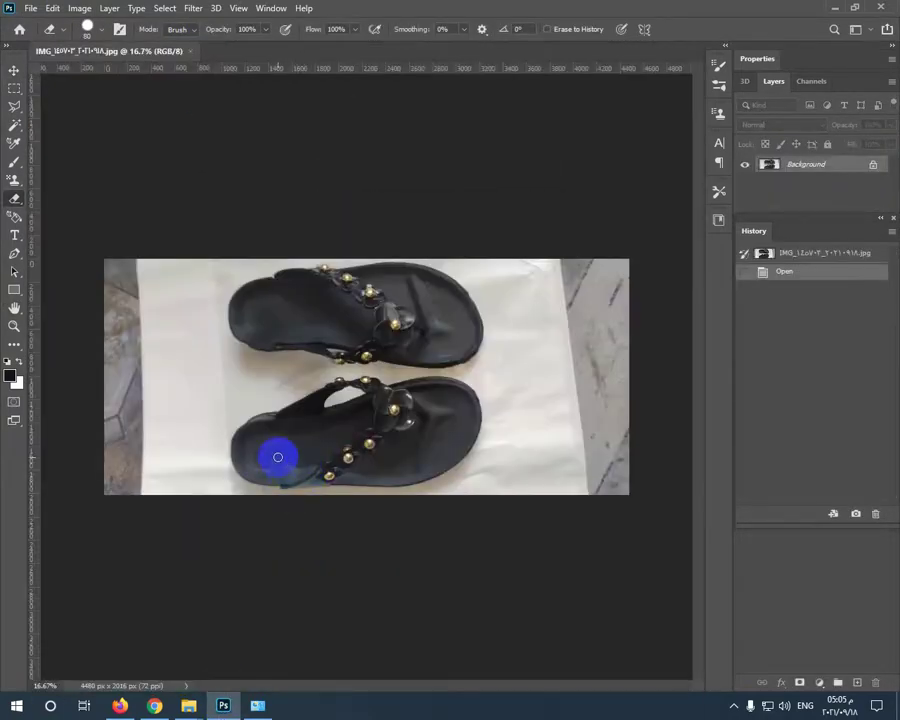
# Copy a tight full-height rectangular selection around both flower-strap sandals, and close the photo without saving changes
pyautogui.click(14, 89)
pyautogui.moveTo(533, 267)
pyautogui.mouseDown()
pyautogui.moveTo(504, 293)
pyautogui.moveTo(123, 497)
pyautogui.mouseUp()
pyautogui.moveTo(380, 445); pyautogui.dragTo(398, 440)
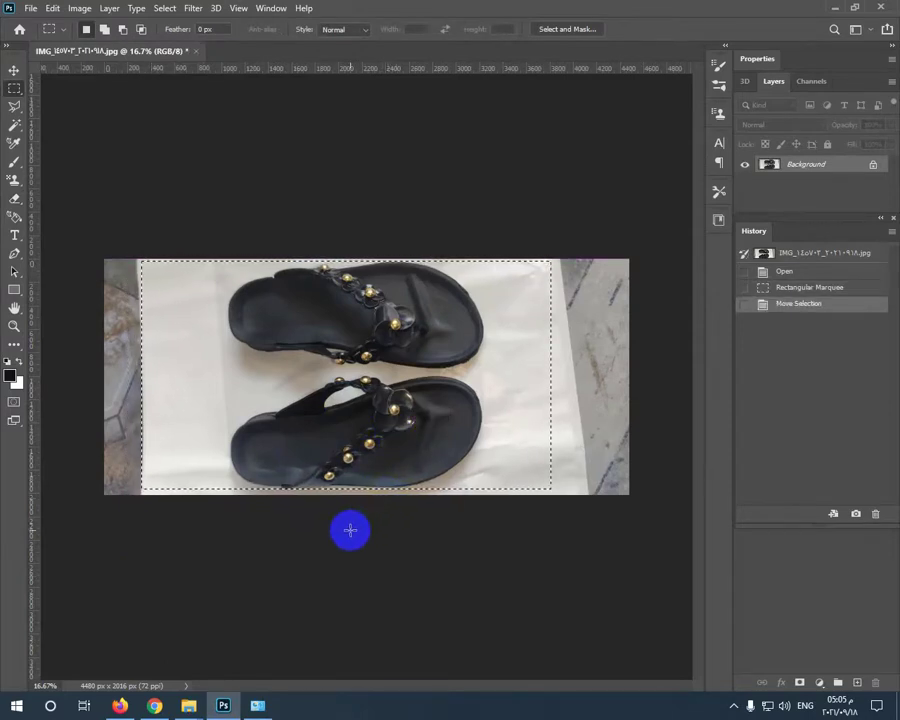
pyautogui.click(563, 255)
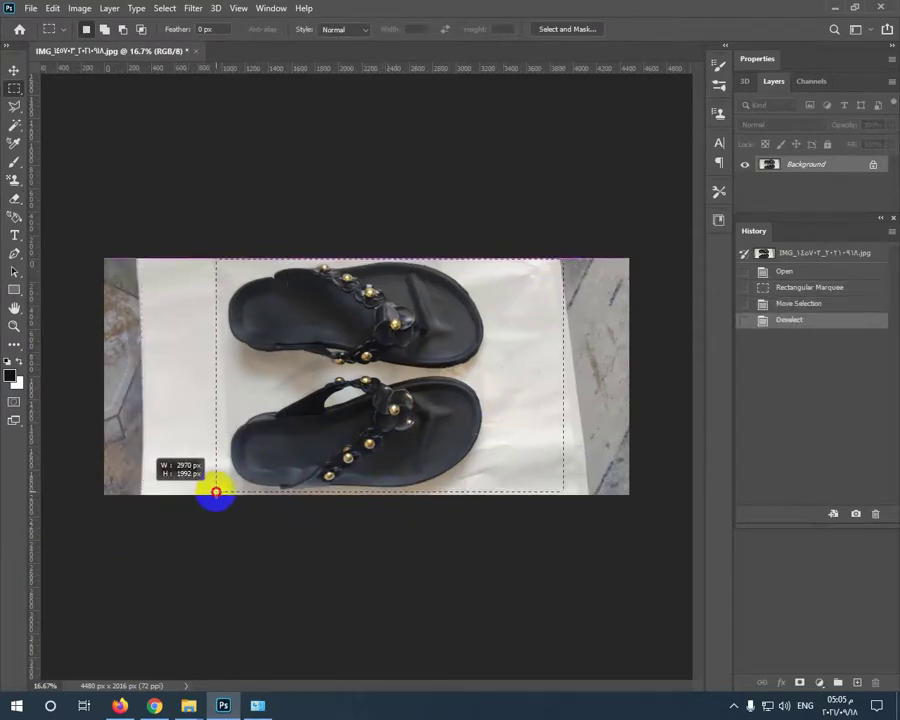
pyautogui.moveTo(216, 492); pyautogui.dragTo(328, 488)
pyautogui.moveTo(413, 431); pyautogui.dragTo(334, 431)
pyautogui.moveTo(494, 259); pyautogui.dragTo(452, 379)
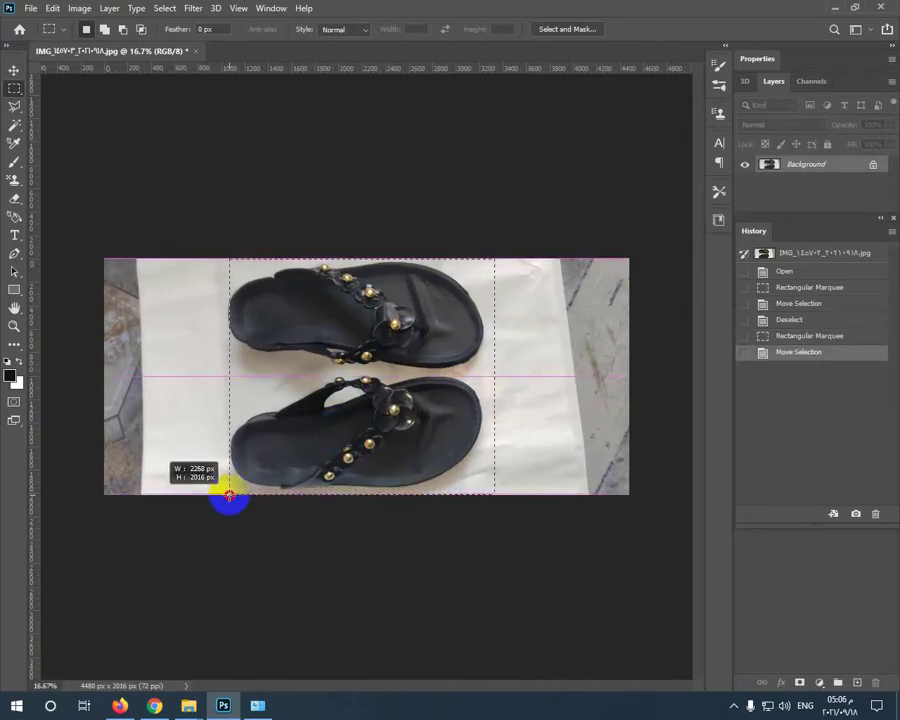
pyautogui.moveTo(225, 494); pyautogui.dragTo(225, 494)
pyautogui.click(195, 51)
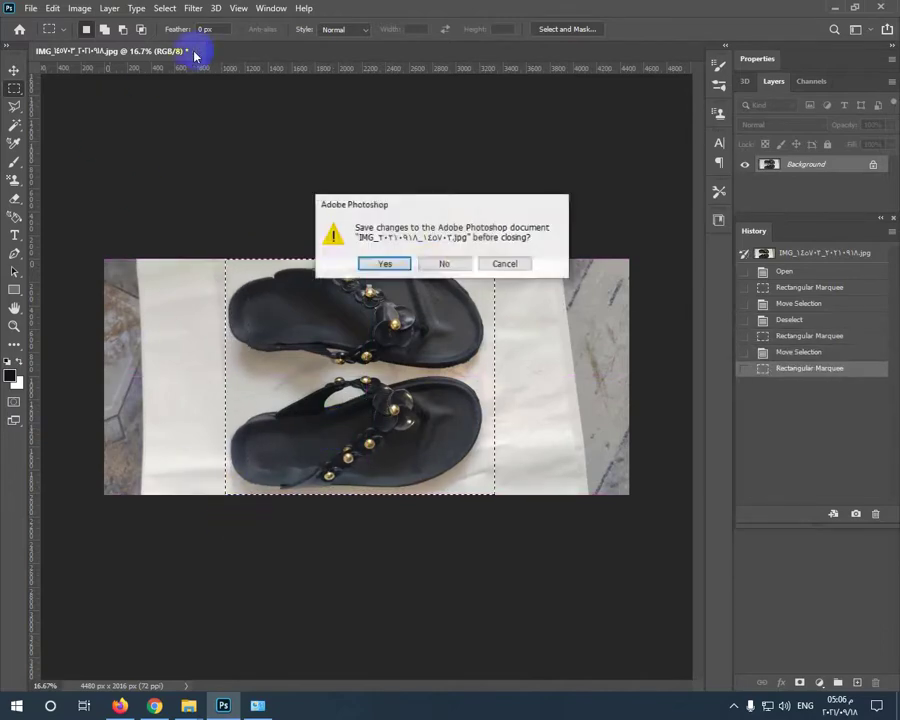
pyautogui.click(443, 263)
# Create a new 1280 x 720 px document and paste the copied sandals into it
pyautogui.click(30, 8)
pyautogui.click(50, 23)
pyautogui.doubleClick(340, 368)
pyautogui.hotkey('ctrl', 'v')
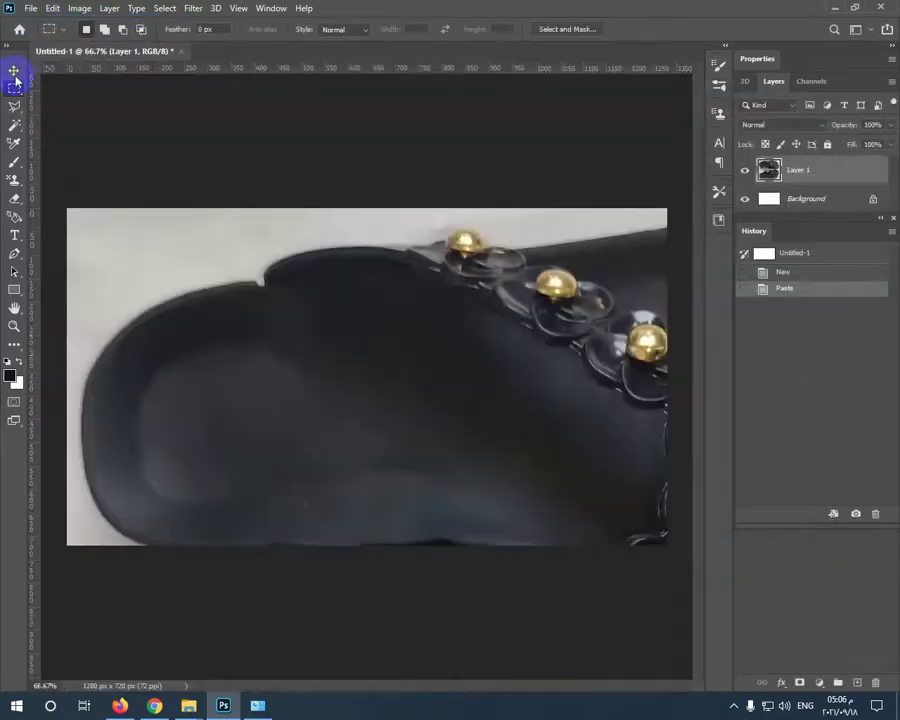
# Scale the pasted sandals to 28.72% and move them up so they are centred vertically on the canvas
pyautogui.hotkey('ctrl', 't')
pyautogui.moveTo(67, 208); pyautogui.dragTo(322, 338)
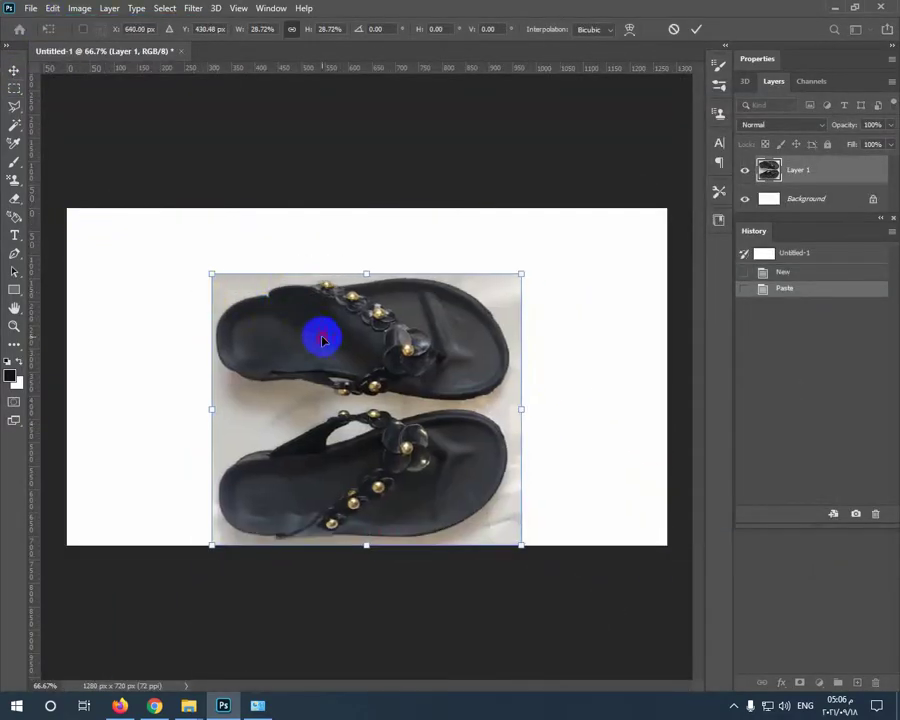
pyautogui.doubleClick(322, 338)
pyautogui.moveTo(324, 437); pyautogui.dragTo(312, 405)
# Clear the photo background around and between the sandals with the Magic Wand
pyautogui.click(14, 125)
pyautogui.click(221, 367)
pyautogui.press('Delete')
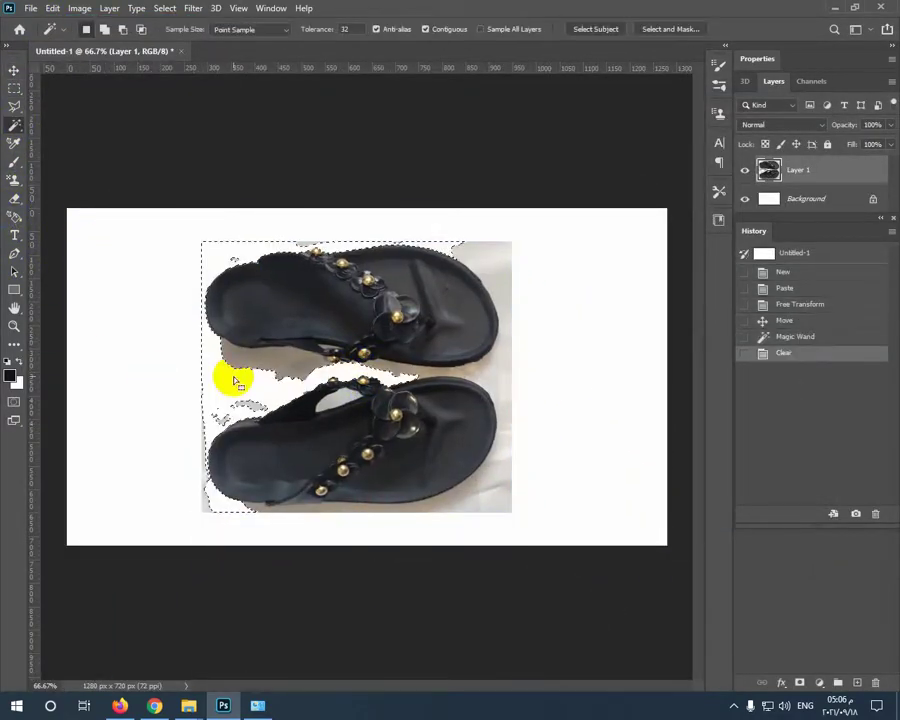
pyautogui.click(263, 366)
pyautogui.press('Delete')
pyautogui.click(413, 376)
pyautogui.press('Delete')
pyautogui.click(505, 340)
pyautogui.press('Delete')
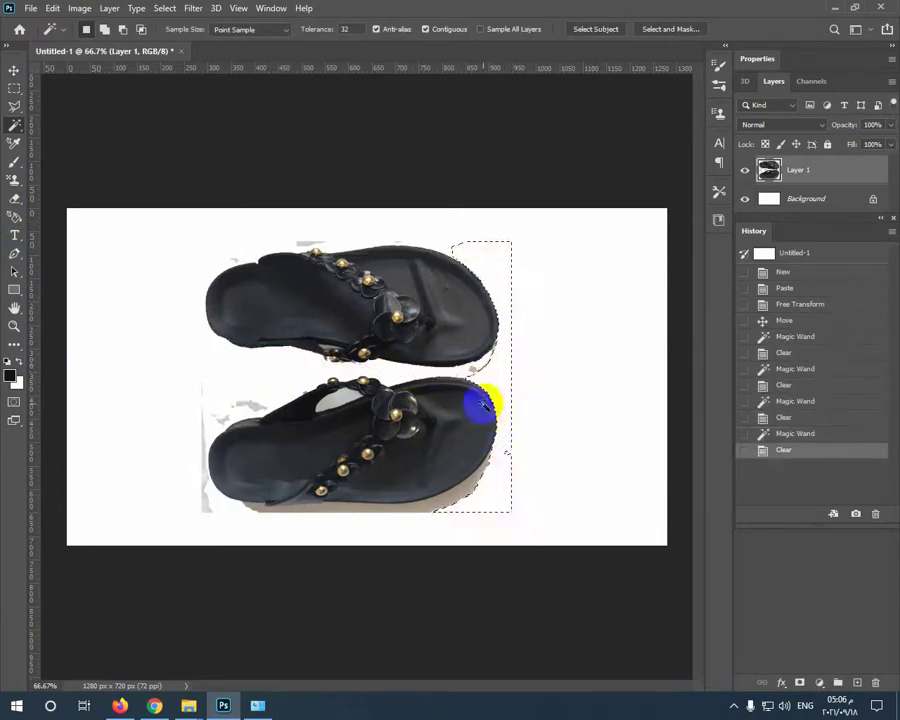
pyautogui.click(380, 508)
pyautogui.press('Delete')
# Deselect and erase the leftover grey patches around the upper sandal with the Eraser
pyautogui.click(14, 89)
pyautogui.click(149, 261)
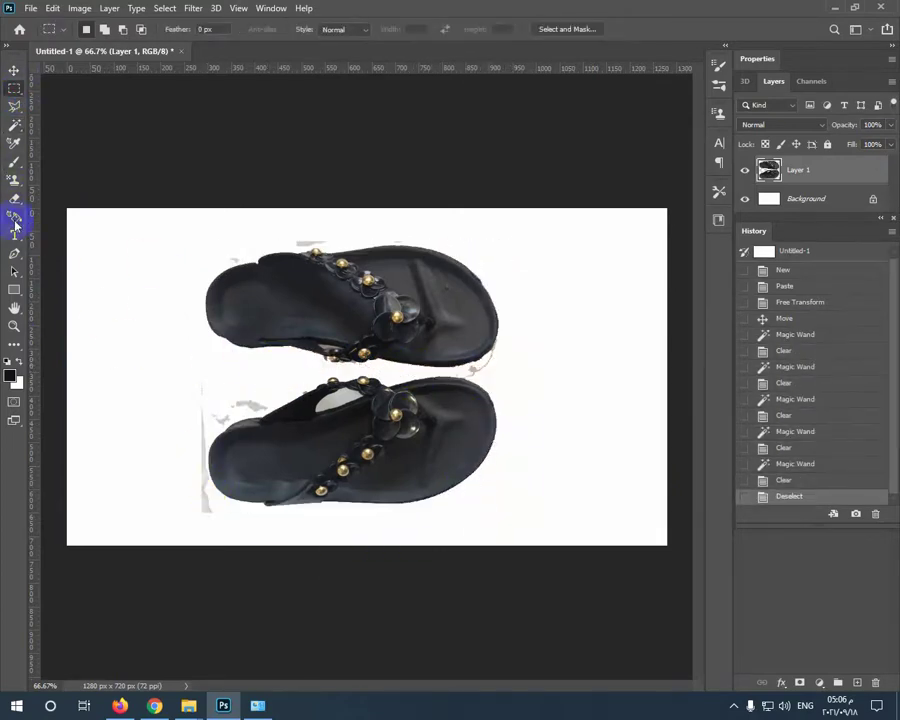
pyautogui.click(15, 199)
pyautogui.moveTo(219, 248); pyautogui.dragTo(262, 236)
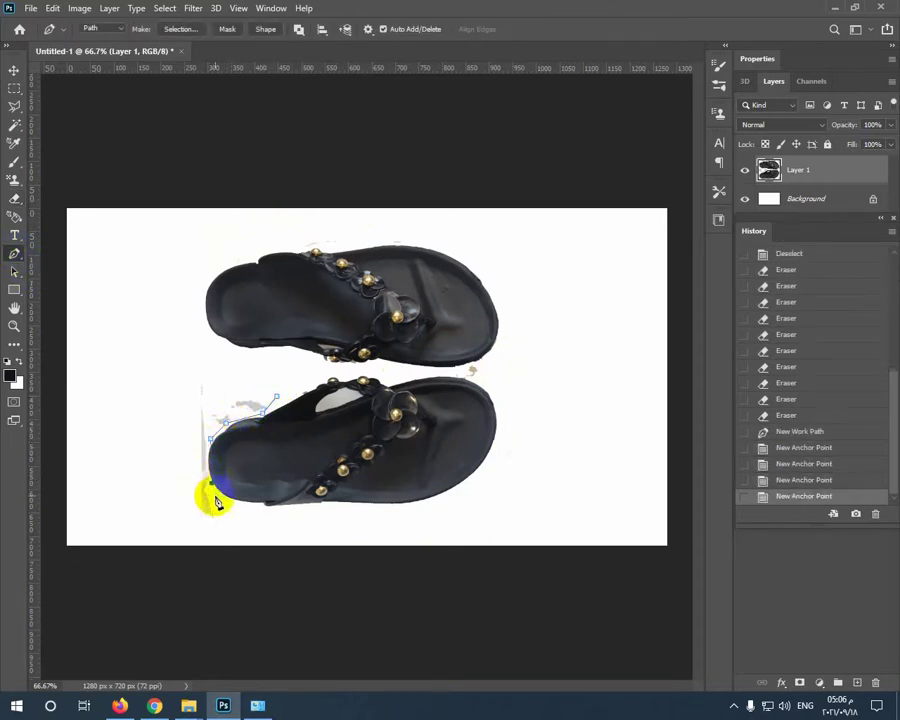
# Outline the remains beside the lower sandal's heel and between the two toes with Pen paths, and clear them
pyautogui.hotkey('ctrl', 'z')
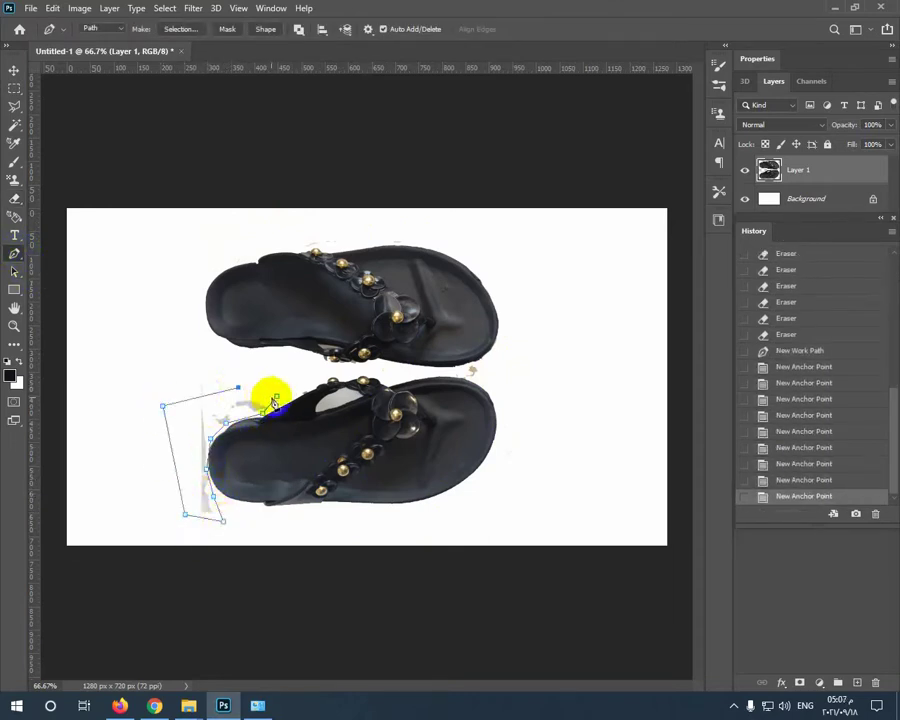
pyautogui.hotkey('ctrl', 'Return')
pyautogui.press('Delete')
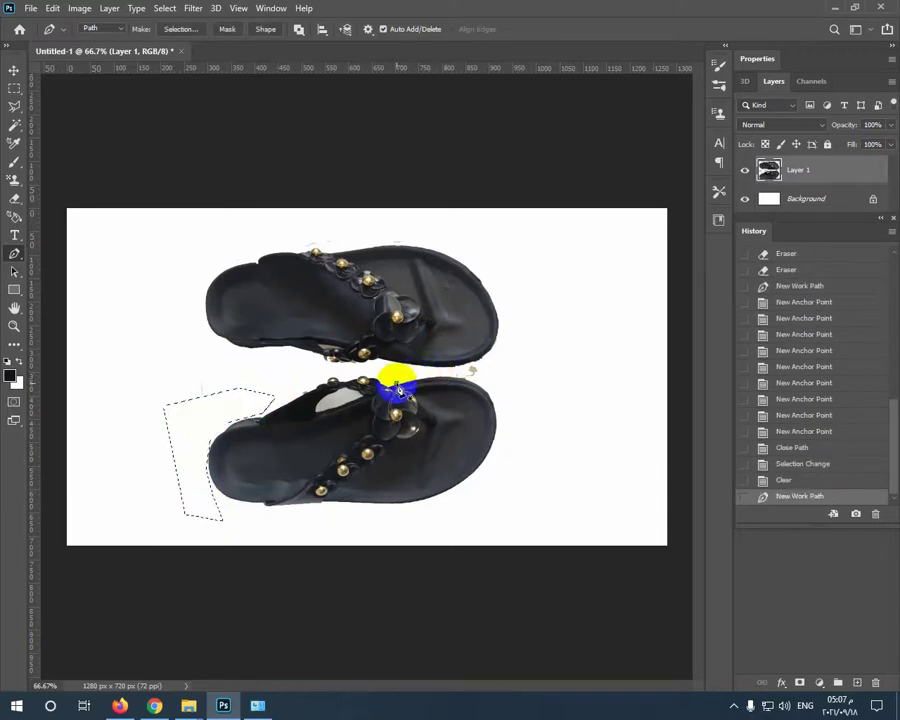
pyautogui.moveTo(472, 377); pyautogui.dragTo(498, 383)
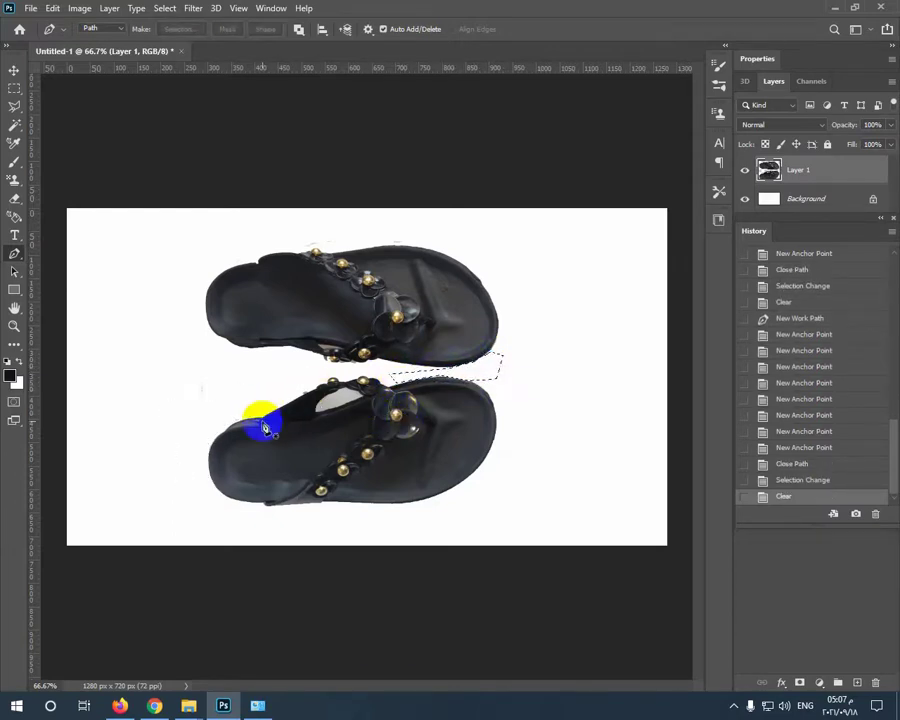
# Clear the background showing inside the sandals' strap openings with the Magic Wand, and deselect
pyautogui.click(14, 124)
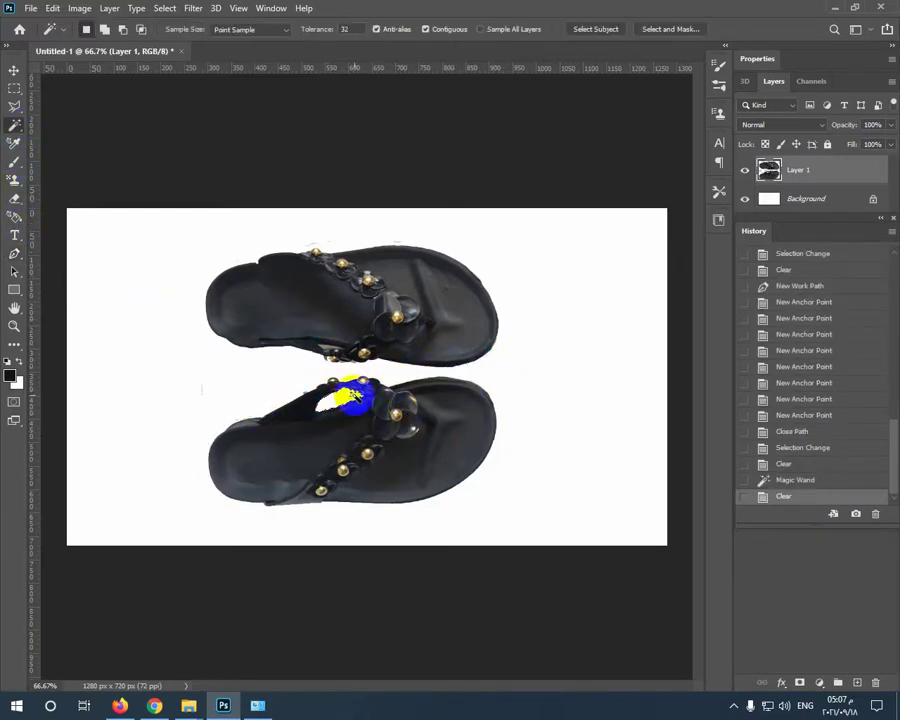
pyautogui.press('v')
pyautogui.hotkey('ctrl', 'd')
pyautogui.click(14, 90)
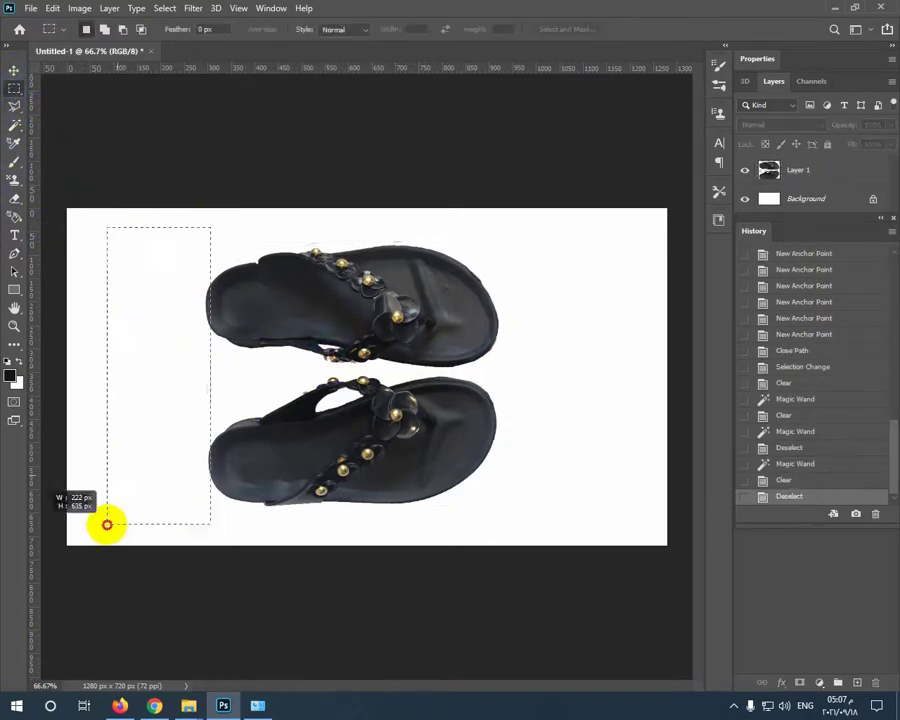
pyautogui.moveTo(107, 524); pyautogui.dragTo(106, 526)
pyautogui.moveTo(141, 446); pyautogui.dragTo(529, 441)
pyautogui.click(405, 291)
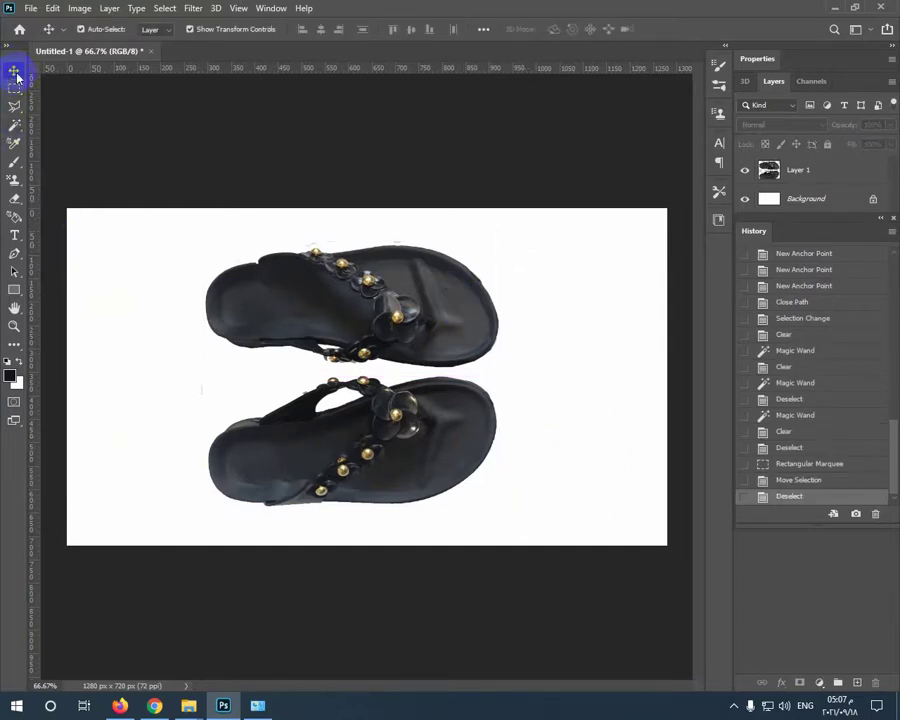
# Clear the faint remains beside the heels and beyond the toes on the sandals layer using a rectangular selection
pyautogui.click(218, 298)
pyautogui.click(14, 89)
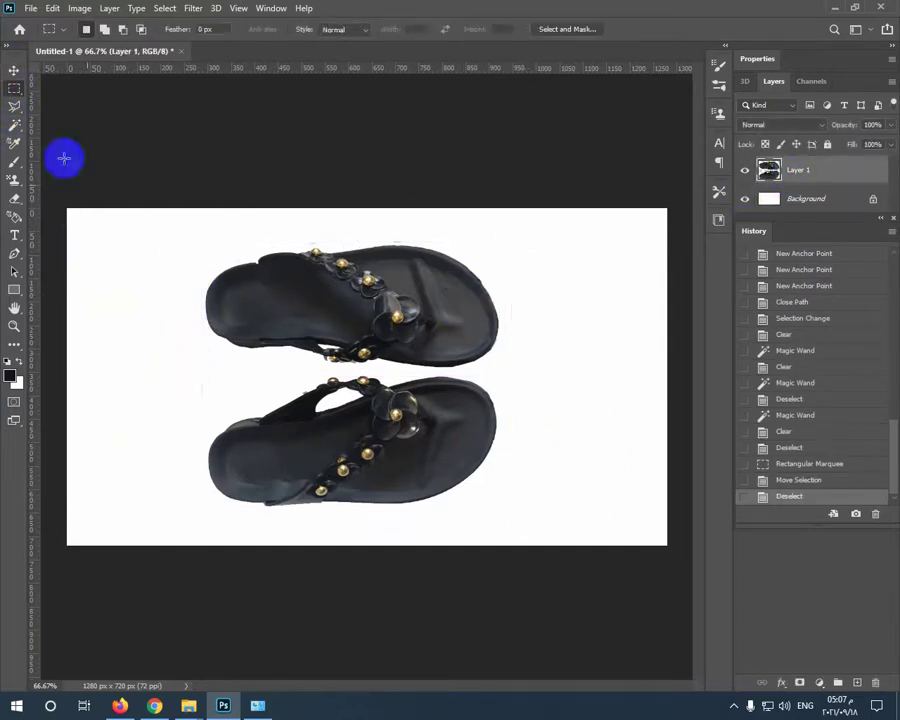
pyautogui.moveTo(217, 219); pyautogui.dragTo(104, 532)
pyautogui.moveTo(178, 425)
pyautogui.mouseDown()
pyautogui.moveTo(167, 438)
pyautogui.moveTo(560, 424)
pyautogui.mouseUp()
pyautogui.press('Delete')
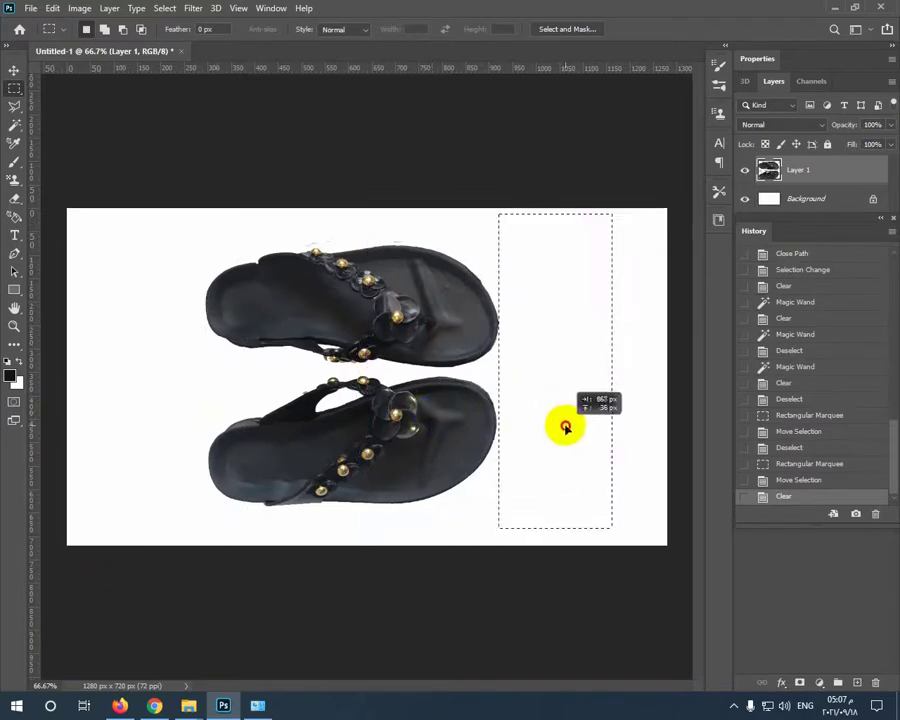
pyautogui.press('Delete')
pyautogui.click(436, 360)
# Rotate the sandals so their toes slope upward, and move them up to fit within the canvas
pyautogui.press('v')
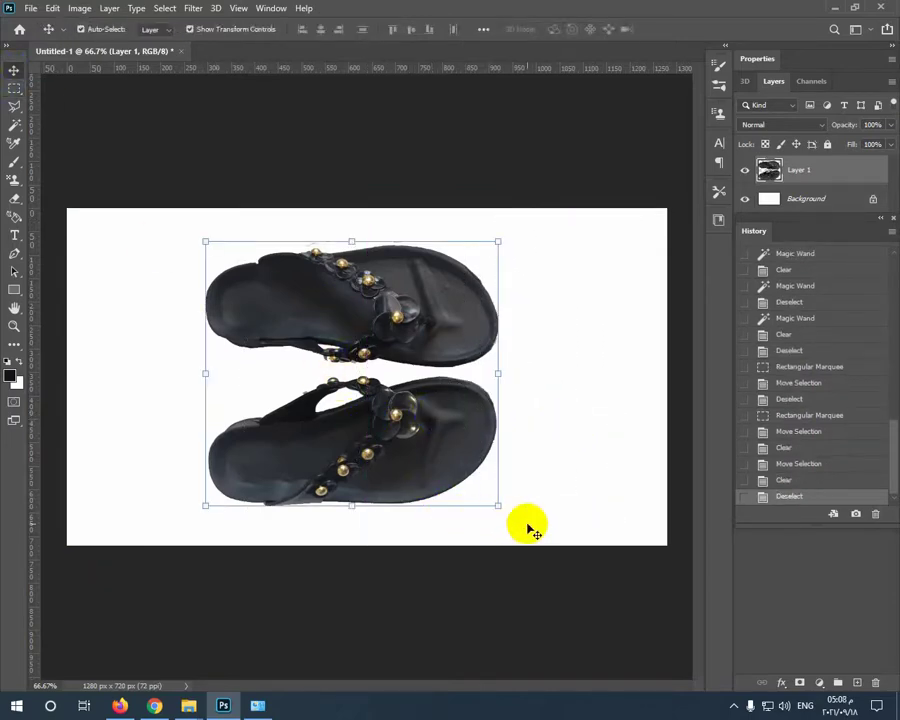
pyautogui.moveTo(505, 532); pyautogui.dragTo(592, 355)
pyautogui.press('Return')
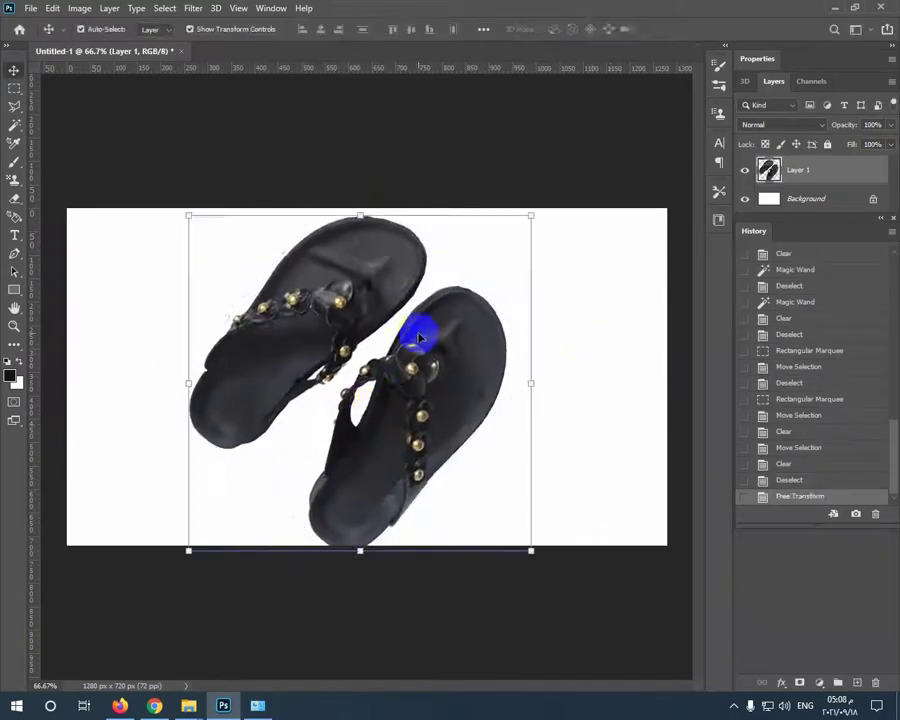
pyautogui.moveTo(387, 430); pyautogui.dragTo(387, 423)
pyautogui.click(12, 87)
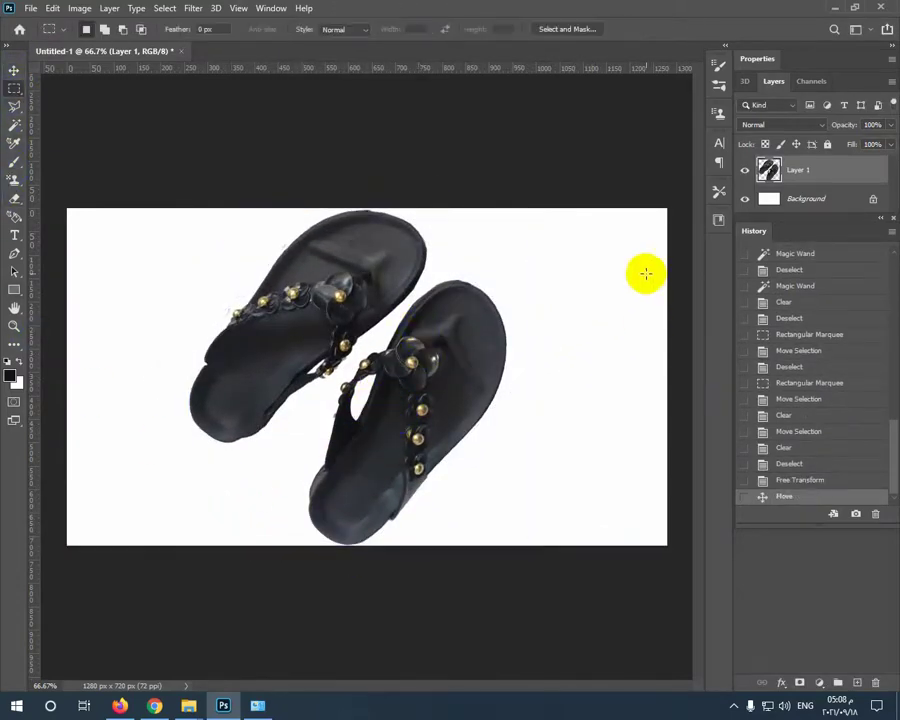
# Clear the faint remains on the layer beside the sandals' outer edge with a rectangular selection, and deselect
pyautogui.moveTo(595, 227); pyautogui.dragTo(500, 597)
pyautogui.moveTo(549, 476); pyautogui.dragTo(559, 458)
pyautogui.press('Delete')
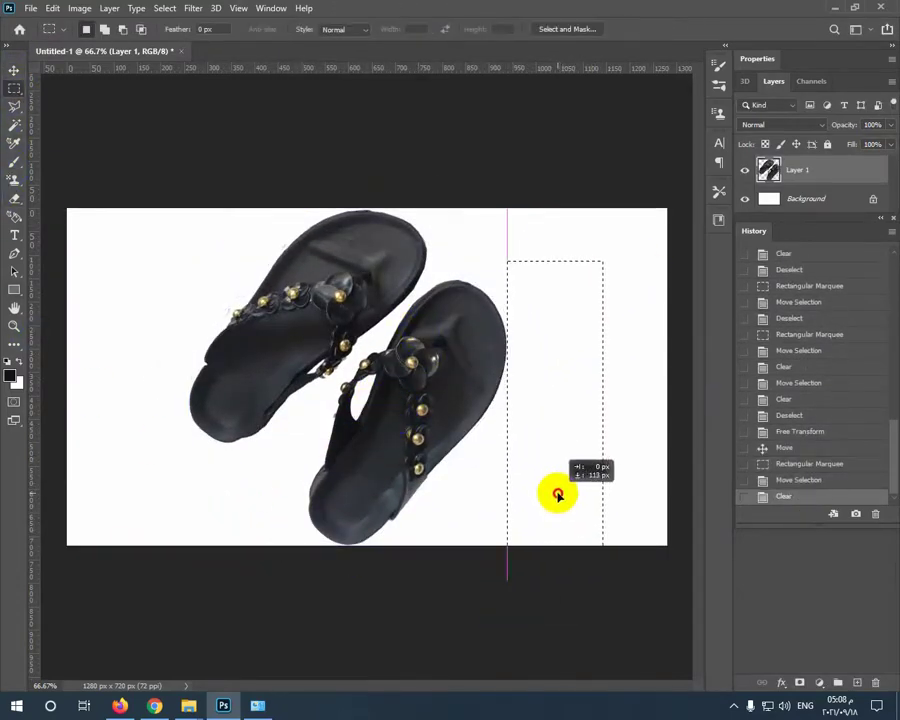
pyautogui.hotkey('ctrl', 'd')
# Rotate the sandals counterclockwise until their toes point upward, and reposition them within the canvas
pyautogui.click(14, 70)
pyautogui.moveTo(521, 200); pyautogui.dragTo(318, 193)
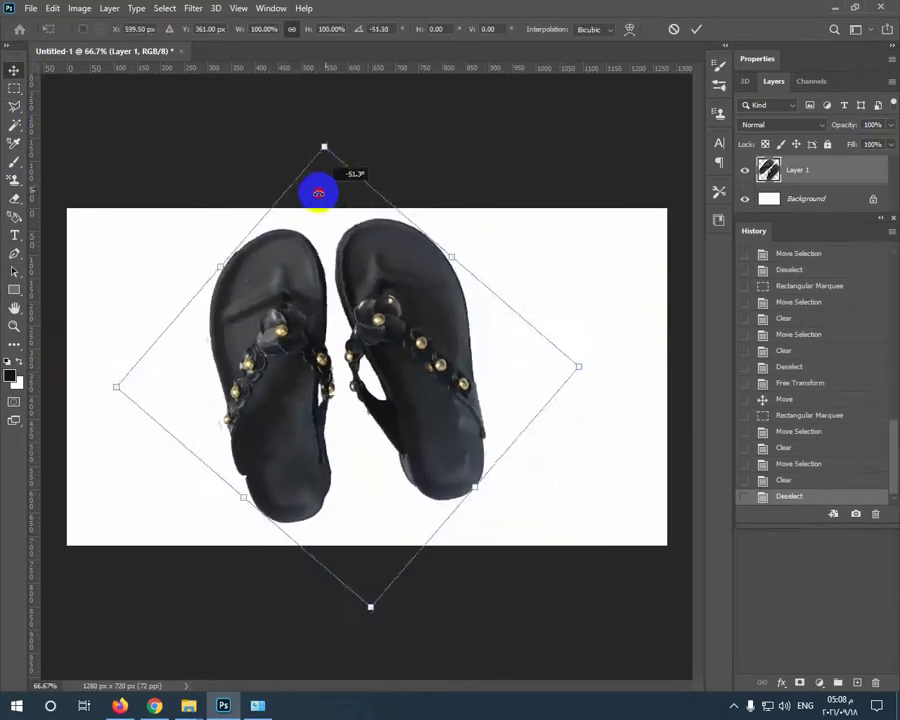
pyautogui.press('Return')
pyautogui.moveTo(372, 382); pyautogui.dragTo(397, 392)
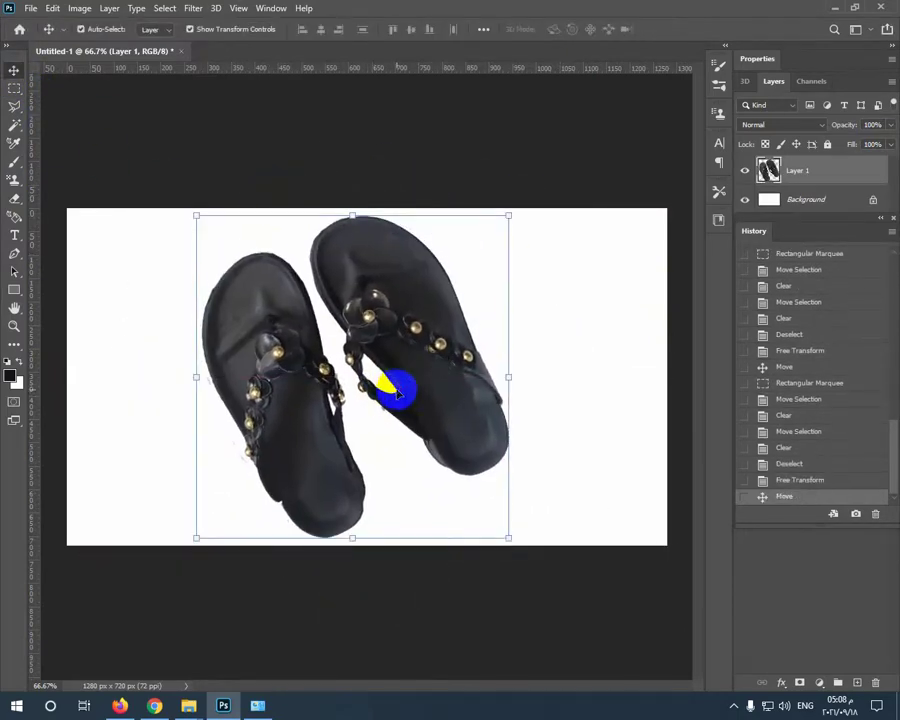
# Clear the leftover traces in the strip alongside the sandals' outer toe edge with a rectangular selection, and deselect
pyautogui.click(12, 95)
pyautogui.moveTo(214, 199)
pyautogui.mouseDown()
pyautogui.moveTo(141, 502)
pyautogui.moveTo(64, 549)
pyautogui.mouseUp()
pyautogui.moveTo(164, 473); pyautogui.dragTo(152, 471)
pyautogui.press('Delete')
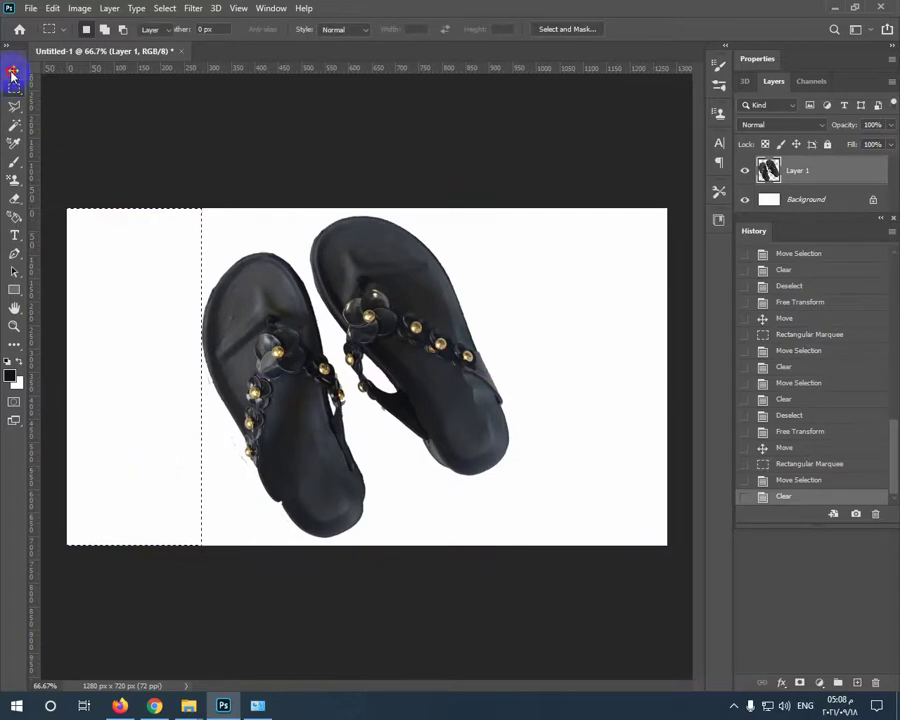
pyautogui.hotkey('ctrl', 'd')
# Rotate the sandals back so their toes slope up to the right, keeping them within the canvas
pyautogui.click(14, 70)
pyautogui.click(452, 377)
pyautogui.moveTo(525, 540); pyautogui.dragTo(207, 369)
pyautogui.press('Return')
# Save the composition as a JPEG over IMG_٢٠٢١٠٩١٨_١٤٥٧٠٣.jpg in the new work folder, accepting the JPEG options
pyautogui.click(31, 8)
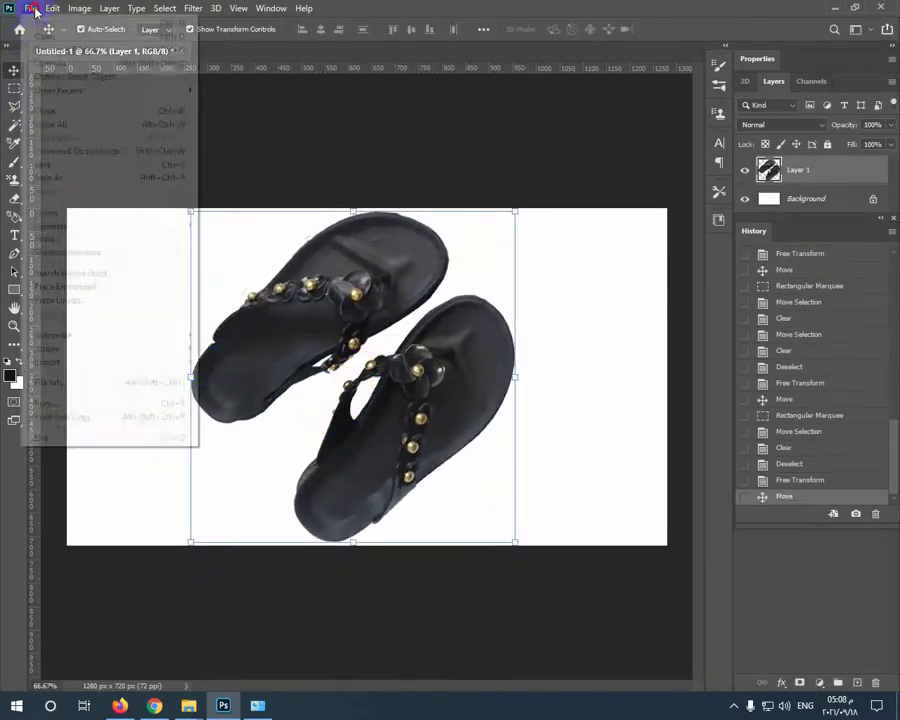
pyautogui.click(68, 176)
pyautogui.click(424, 484)
pyautogui.click(350, 342)
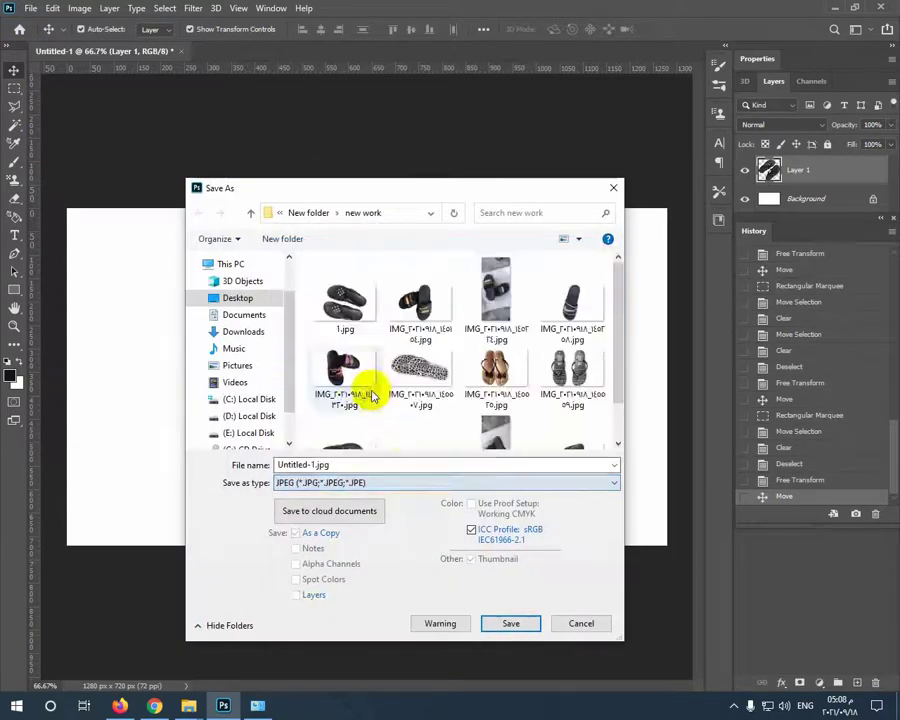
pyautogui.click(322, 465)
pyautogui.scroll(-2, 434, 384)
pyautogui.click(421, 410)
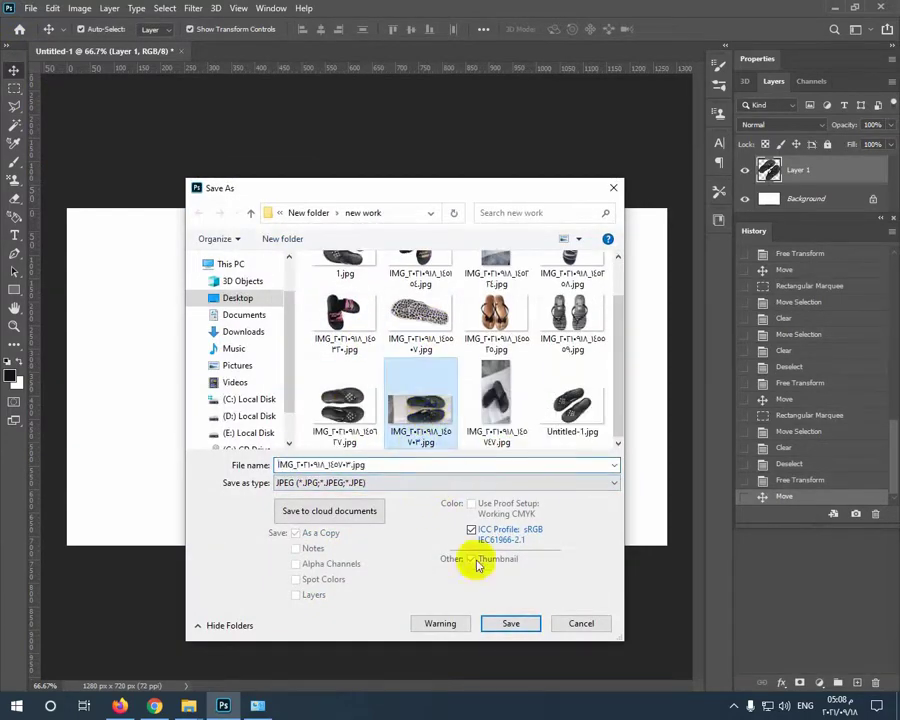
pyautogui.click(508, 622)
pyautogui.click(484, 354)
pyautogui.click(516, 182)
# Rotate the sandals until their toes point down to the left, and move them inside the canvas
pyautogui.moveTo(516, 210); pyautogui.dragTo(577, 279)
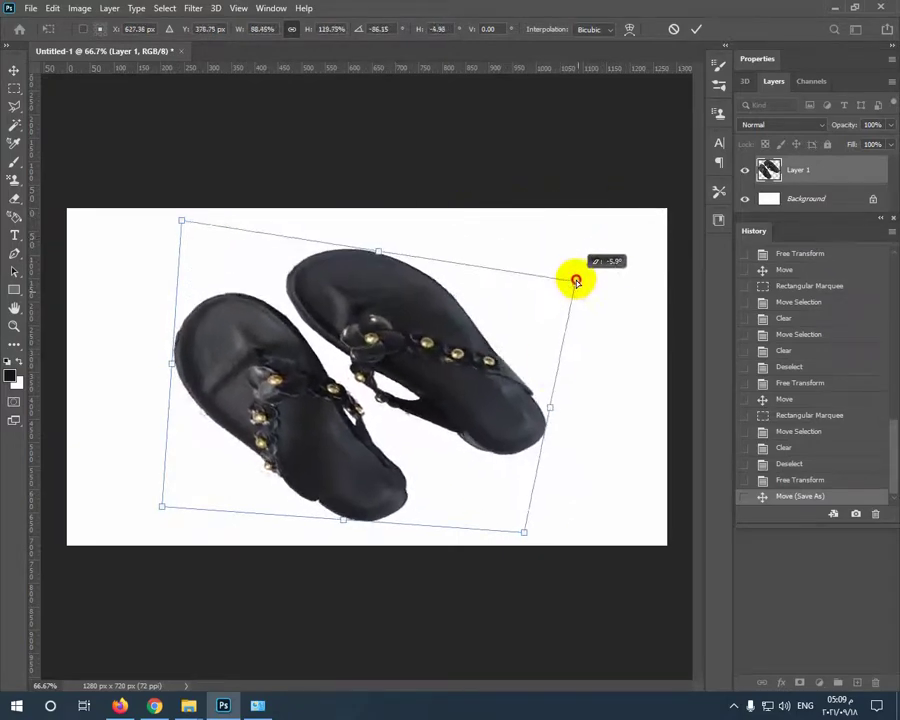
pyautogui.moveTo(524, 532)
pyautogui.mouseDown()
pyautogui.moveTo(478, 506)
pyautogui.moveTo(374, 414)
pyautogui.moveTo(599, 519)
pyautogui.moveTo(637, 484)
pyautogui.moveTo(526, 530)
pyautogui.mouseUp()
pyautogui.hotkey('ctrl', 'z')
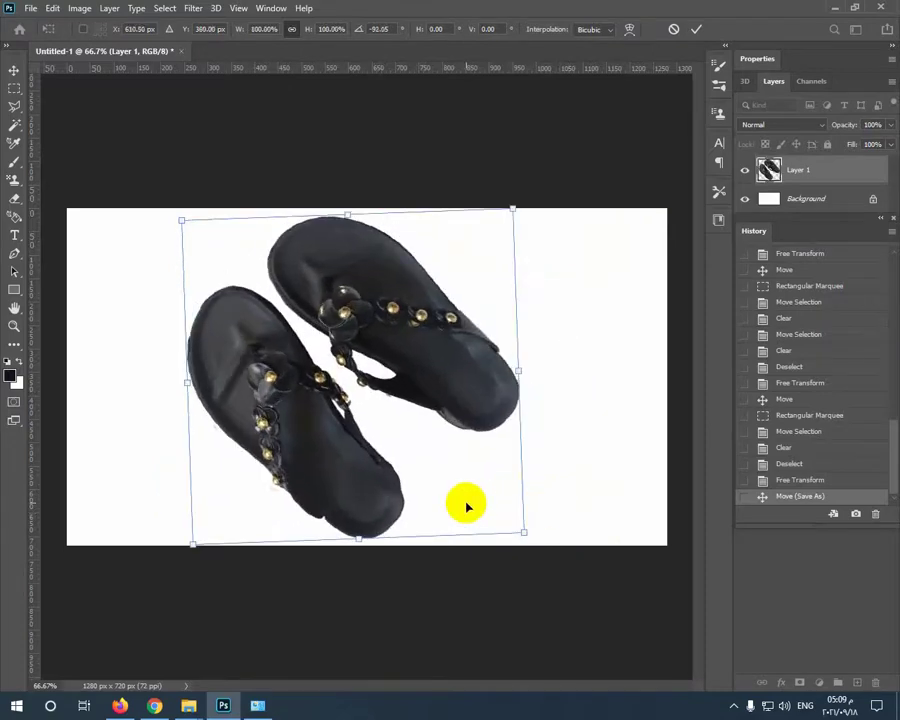
pyautogui.moveTo(357, 447); pyautogui.dragTo(66, 403)
pyautogui.moveTo(149, 405); pyautogui.dragTo(237, 342)
pyautogui.moveTo(281, 376); pyautogui.dragTo(541, 466)
pyautogui.press('Return')
pyautogui.moveTo(347, 445); pyautogui.dragTo(347, 428)
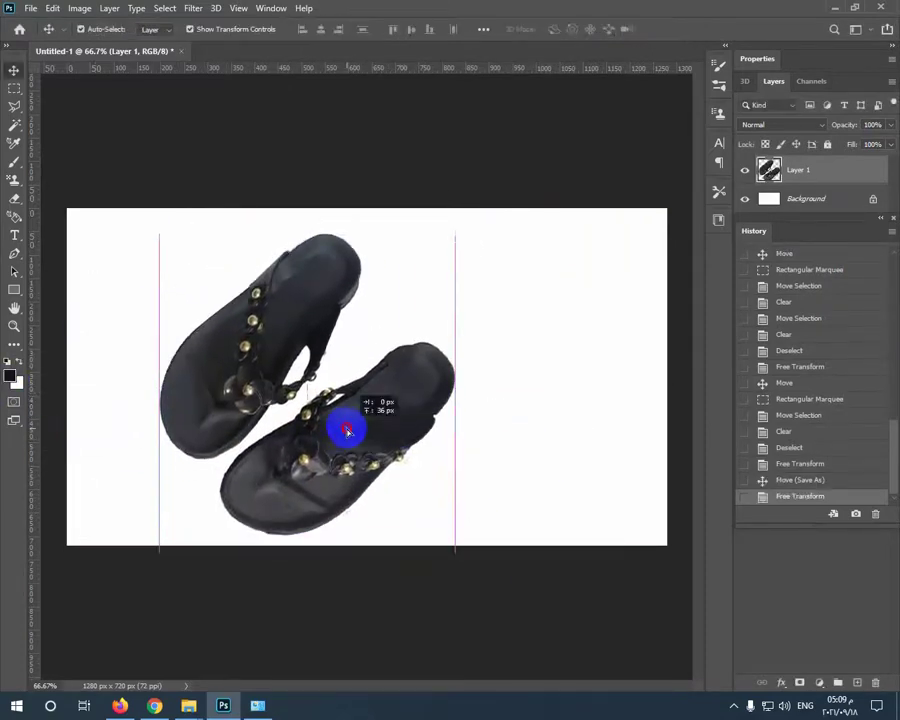
# Enlarge the turned sandals and fit them to the full height of the canvas
pyautogui.moveTo(455, 232); pyautogui.dragTo(520, 185)
pyautogui.moveTo(396, 342); pyautogui.dragTo(404, 352)
pyautogui.press('Return')
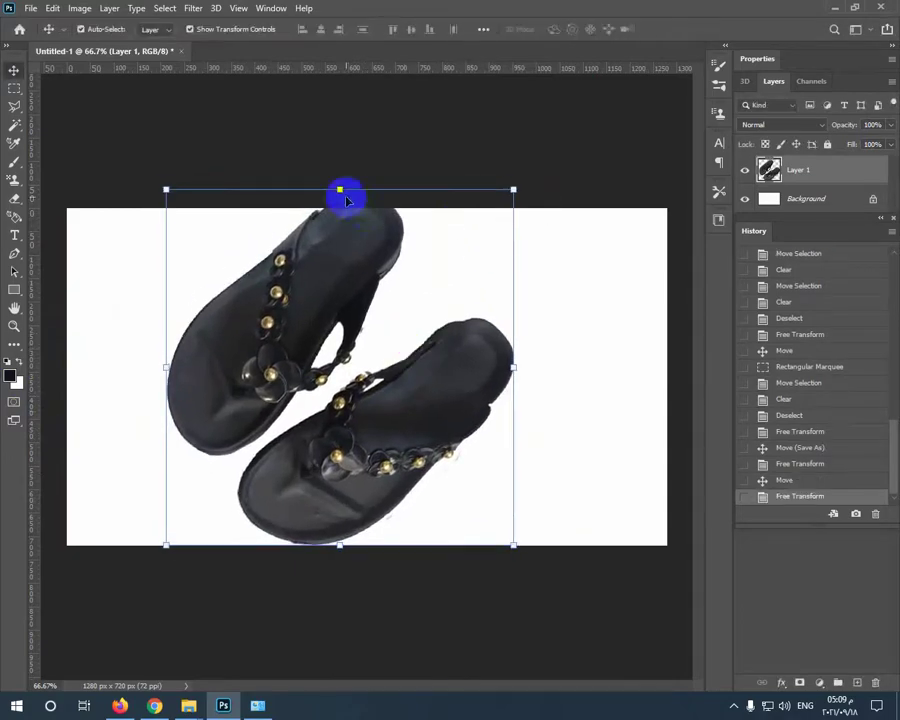
pyautogui.moveTo(344, 193); pyautogui.dragTo(349, 212)
pyautogui.press('Return')
# Save the turned sandals as a separate JPEG, and close the document without saving its changes
pyautogui.click(14, 88)
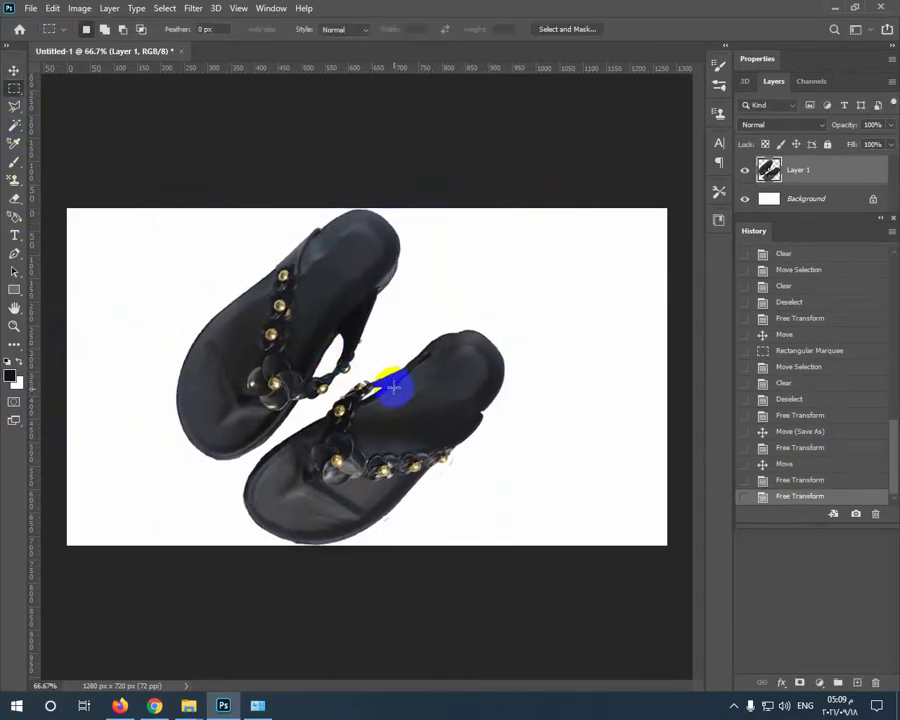
pyautogui.click(15, 72)
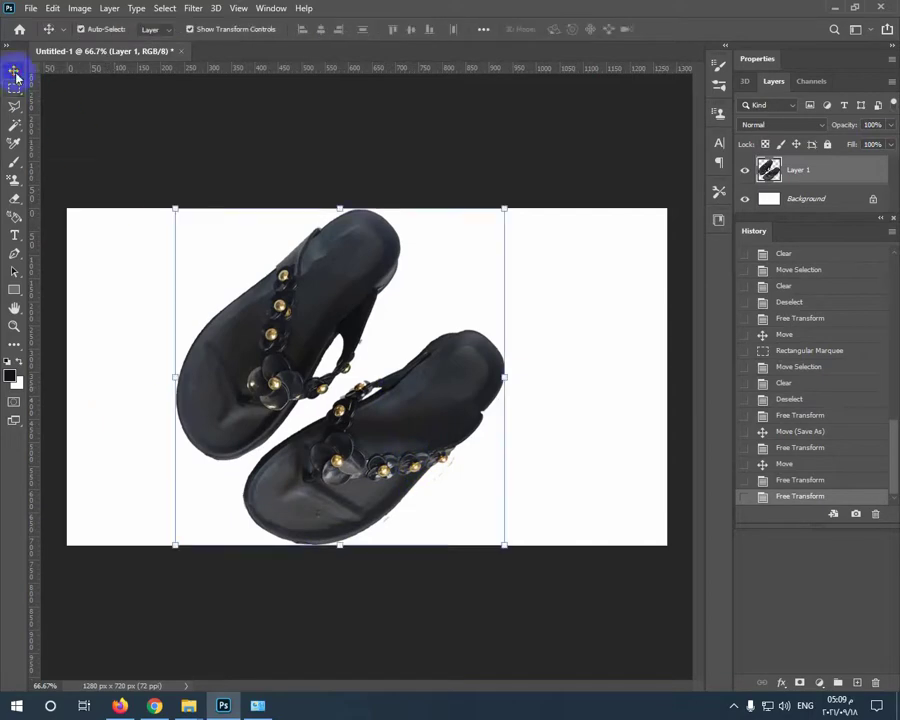
pyautogui.click(31, 8)
pyautogui.click(60, 176)
pyautogui.click(330, 482)
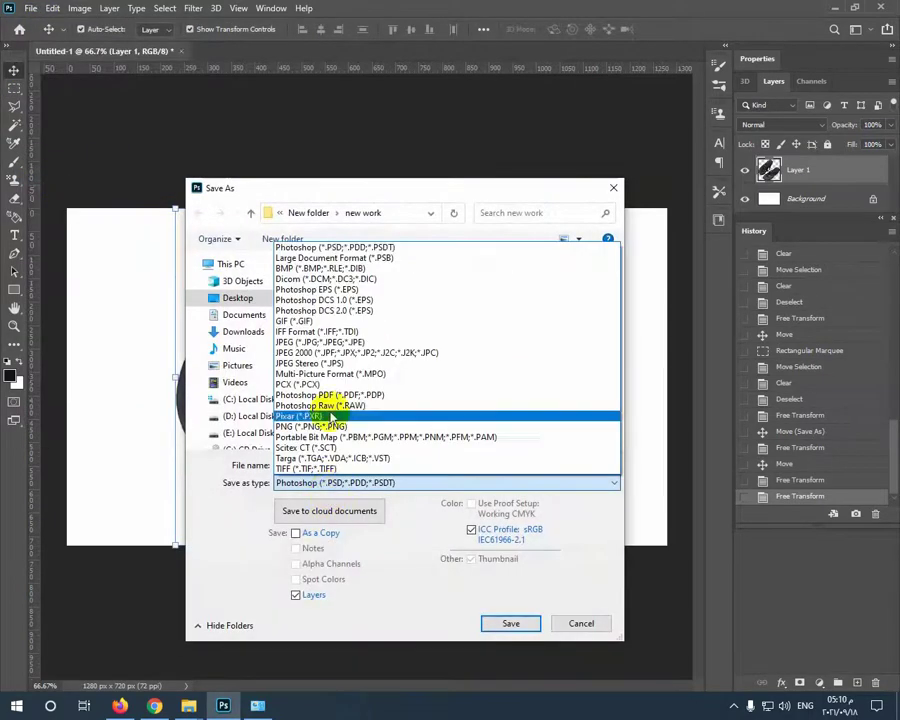
pyautogui.click(390, 364)
pyautogui.click(505, 621)
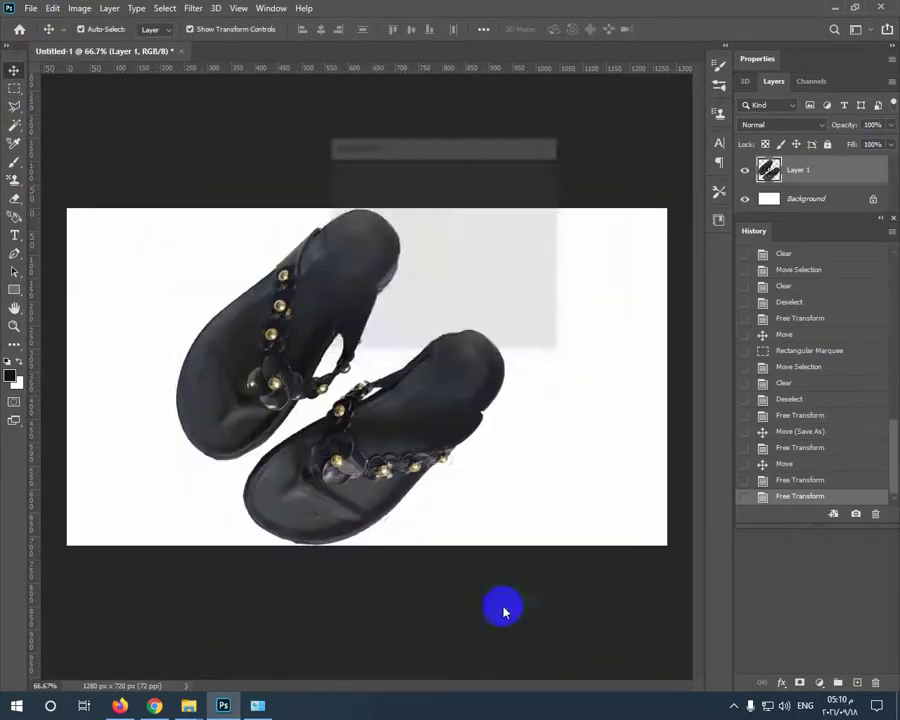
pyautogui.click(519, 168)
pyautogui.click(181, 52)
pyautogui.click(444, 263)
# Open the photo of the plain black slides, IMG_٢٠٢١٠٩١٨_١٤٥٧٤٧.jpg, from the new work folder in Photoshop
pyautogui.moveTo(188, 705)
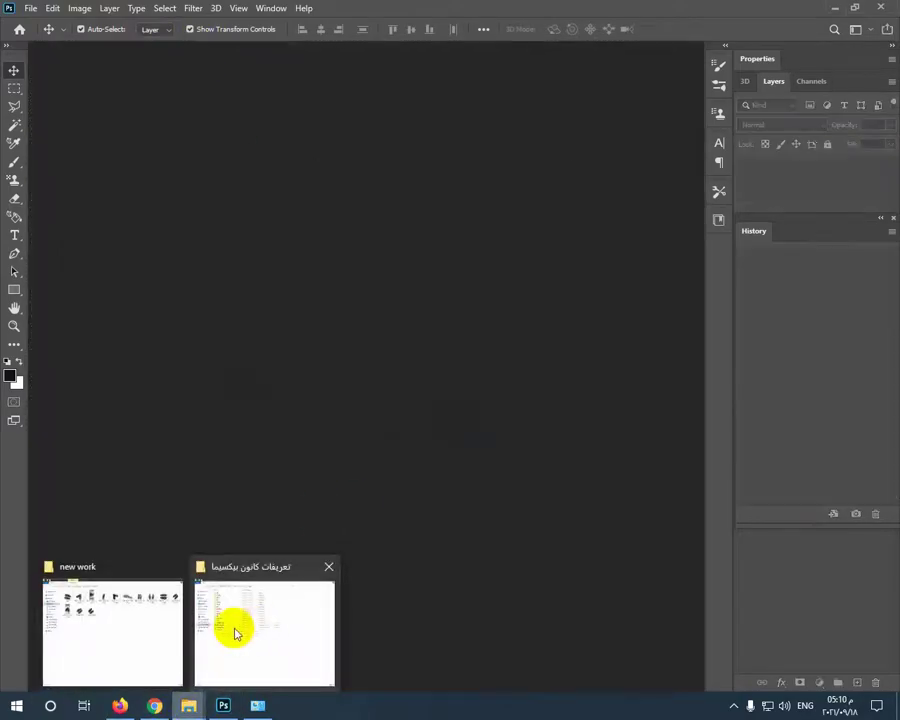
pyautogui.click(233, 631)
pyautogui.click(307, 207)
pyautogui.click(159, 203)
pyautogui.moveTo(159, 203); pyautogui.dragTo(290, 408)
# Cut a full-width rectangular area around both slides from the photo, and close the photo without saving
pyautogui.click(14, 89)
pyautogui.moveTo(485, 217); pyautogui.dragTo(249, 461)
pyautogui.press('Down')
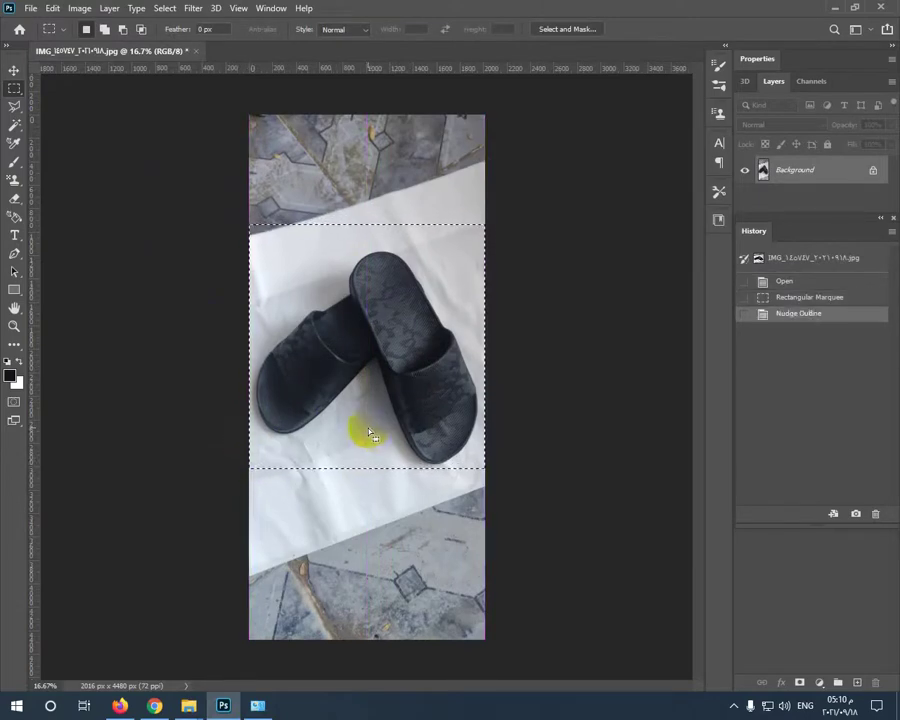
pyautogui.hotkey('ctrl', 'x')
pyautogui.click(196, 51)
pyautogui.click(443, 263)
# Create a new 1280 x 720 px document and paste the cut slides into it
pyautogui.click(31, 8)
pyautogui.click(56, 23)
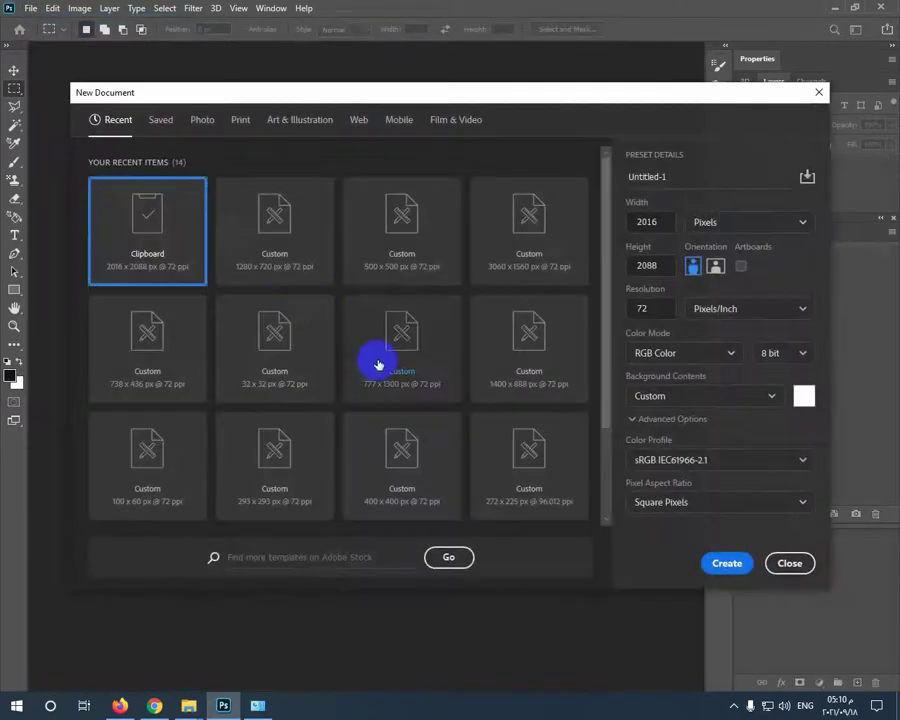
pyautogui.doubleClick(279, 243)
pyautogui.hotkey('ctrl', 'v')
# Scale the pasted slides down and position them so they fit completely within the canvas
pyautogui.click(14, 71)
pyautogui.moveTo(67, 208); pyautogui.dragTo(582, 618)
pyautogui.moveTo(484, 619)
pyautogui.mouseDown()
pyautogui.moveTo(115, 224)
pyautogui.moveTo(381, 520)
pyautogui.mouseUp()
pyautogui.moveTo(461, 529); pyautogui.dragTo(280, 249)
pyautogui.press('Return')
# Erase the paper along the image's upper edge, and clear the background around the rear slide with the Magic Wand
pyautogui.click(15, 199)
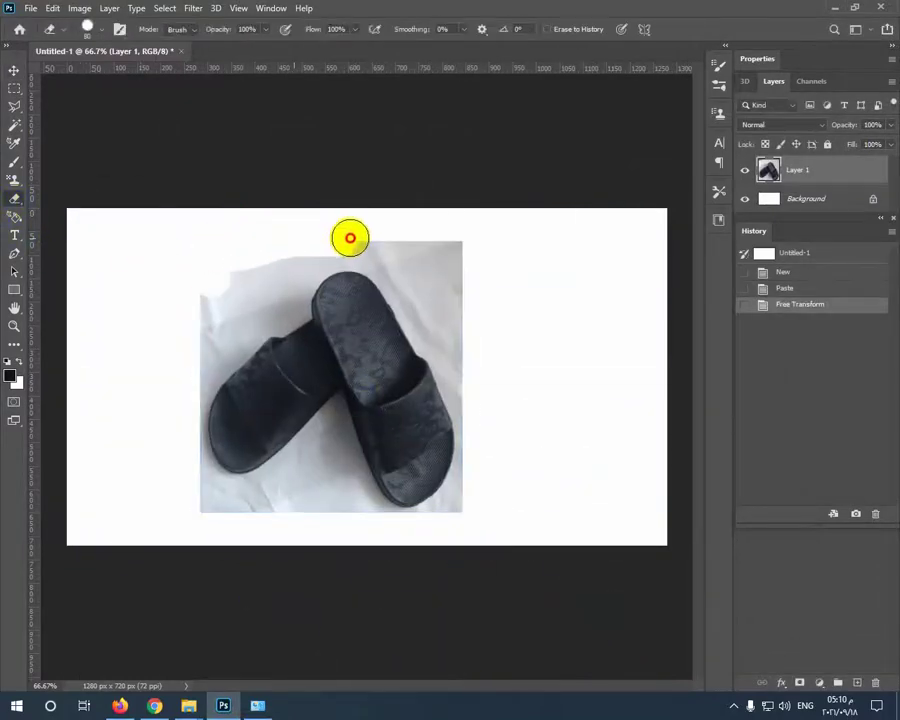
pyautogui.moveTo(350, 238); pyautogui.dragTo(470, 256)
pyautogui.click(16, 125)
pyautogui.click(230, 302)
pyautogui.press('Delete')
pyautogui.click(275, 313)
pyautogui.press('Delete')
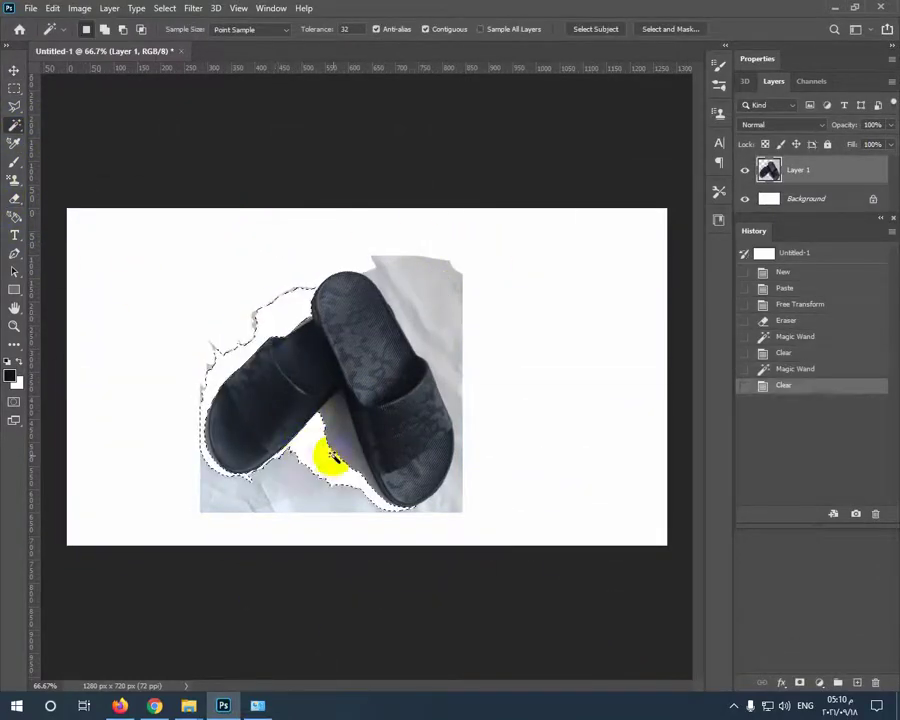
# Clear the remaining paper between the slides, below them and beside the front slide with the Magic Wand
pyautogui.click(343, 438)
pyautogui.press('Delete')
pyautogui.click(311, 488)
pyautogui.press('Delete')
pyautogui.click(428, 325)
pyautogui.press('Delete')
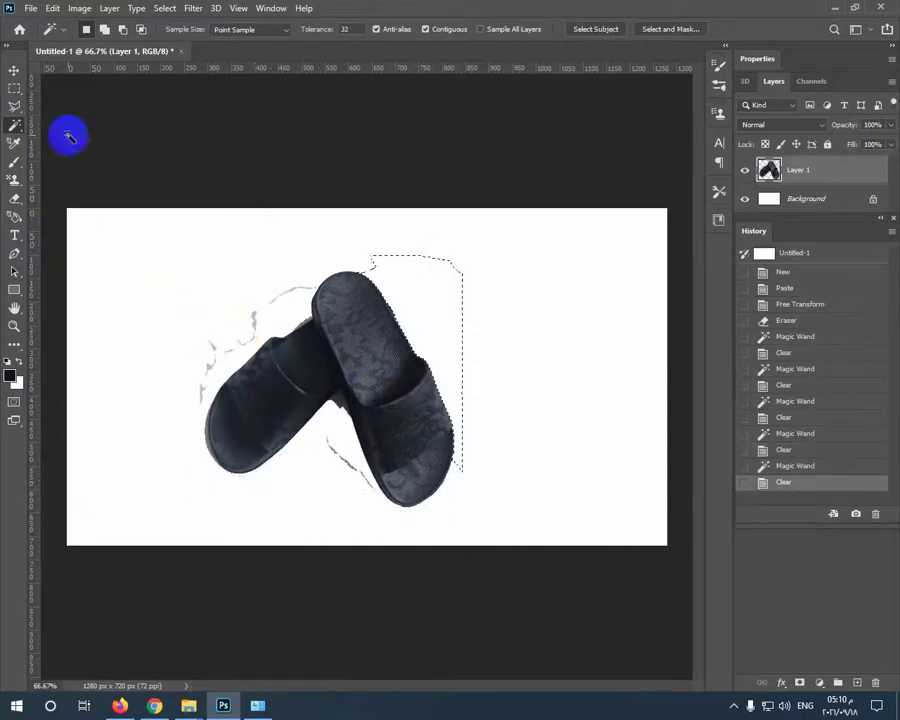
# Deselect, and erase the thin leftover paper lines around the rear slide and between the two slides
pyautogui.click(14, 88)
pyautogui.click(199, 241)
pyautogui.click(15, 197)
pyautogui.moveTo(297, 275); pyautogui.dragTo(262, 306)
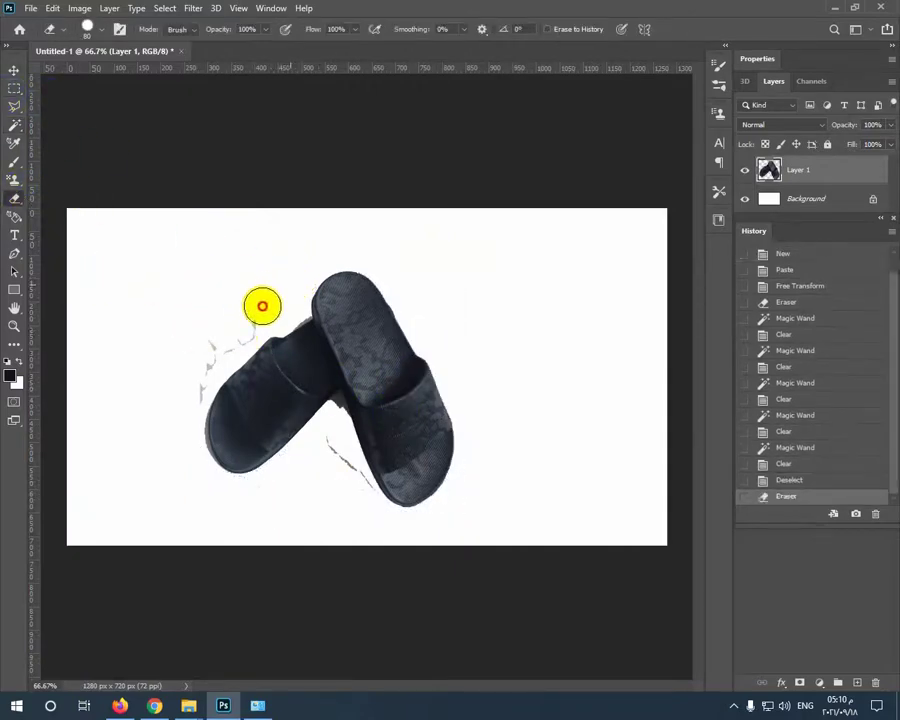
pyautogui.moveTo(188, 385); pyautogui.dragTo(183, 432)
pyautogui.moveTo(328, 442); pyautogui.dragTo(336, 470)
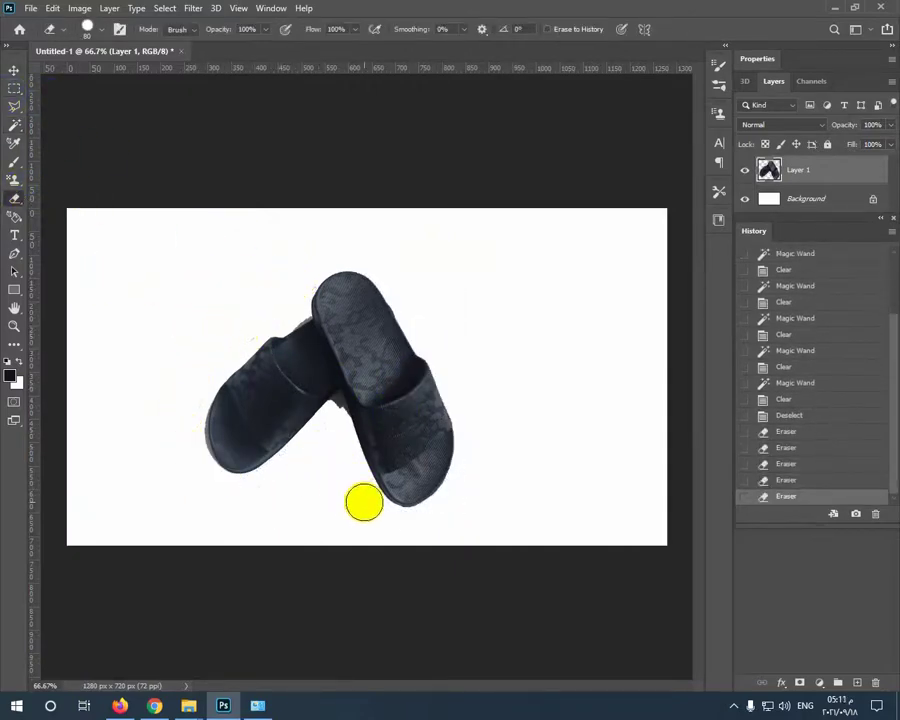
# Clear the leftover sliver above the rear slide where it meets the front slide, using the Magic Wand
pyautogui.click(15, 327)
pyautogui.moveTo(170, 335); pyautogui.dragTo(470, 420)
pyautogui.moveTo(470, 420); pyautogui.dragTo(97, 221)
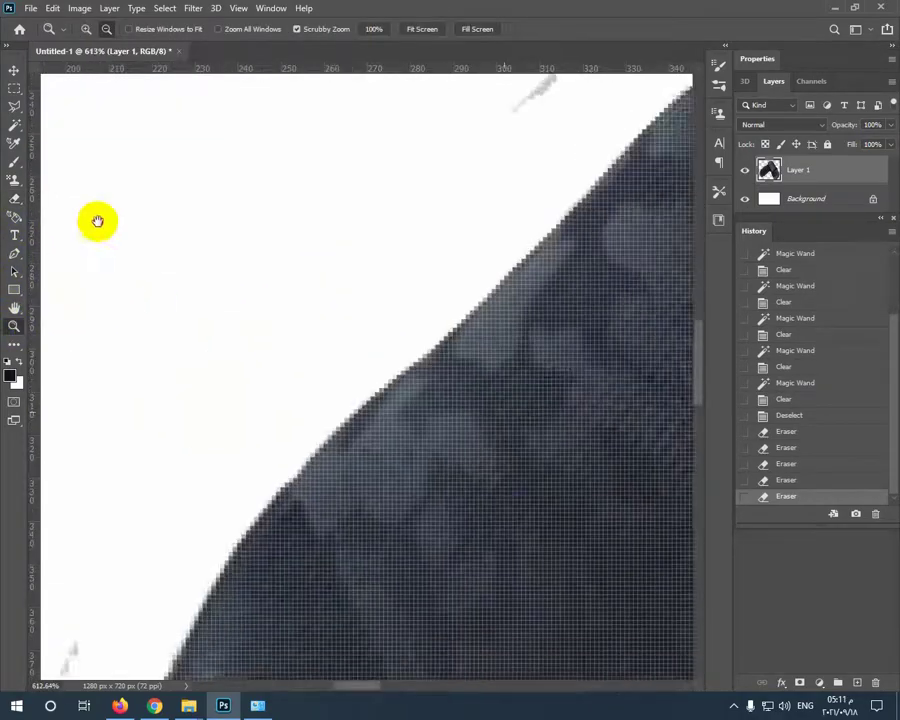
pyautogui.moveTo(640, 130); pyautogui.dragTo(329, 353)
pyautogui.click(14, 127)
pyautogui.click(348, 303)
pyautogui.press('Delete')
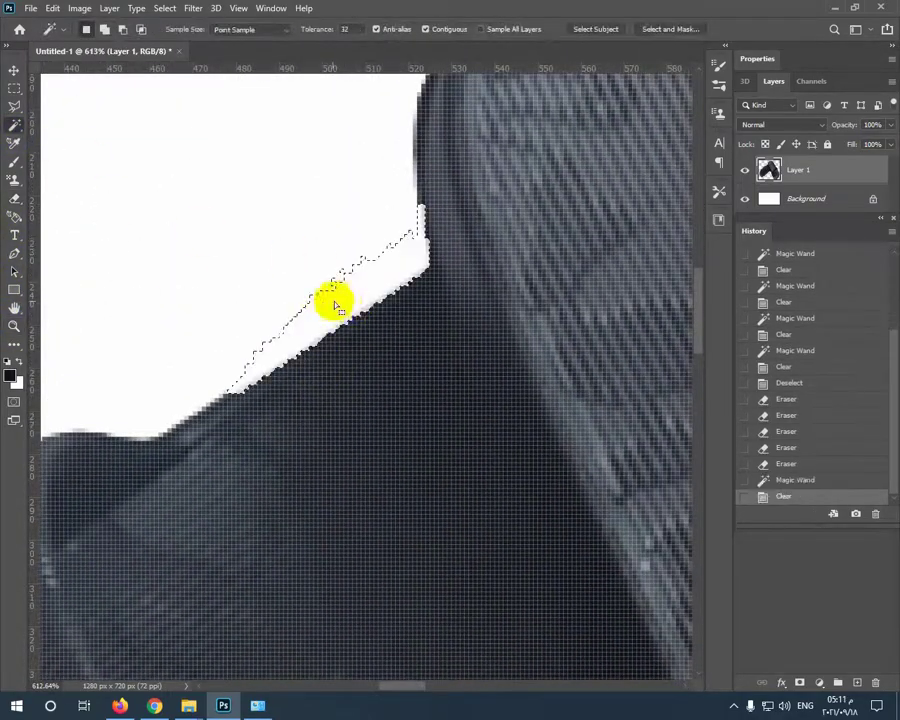
# Clear the dark shadow wedge in the gap between the two slides with the Magic Wand, and deselect
pyautogui.moveTo(530, 402); pyautogui.dragTo(301, 137)
pyautogui.moveTo(450, 615); pyautogui.dragTo(236, 215)
pyautogui.click(248, 340)
pyautogui.click(219, 353)
pyautogui.click(264, 333)
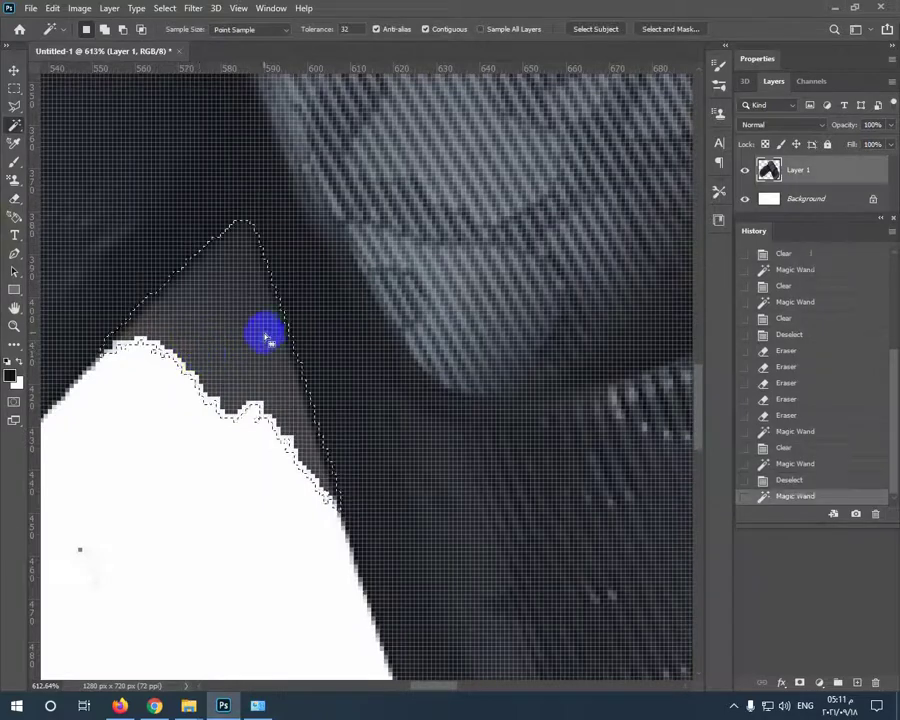
pyautogui.press('Delete')
pyautogui.click(14, 89)
pyautogui.click(244, 471)
pyautogui.click(349, 283)
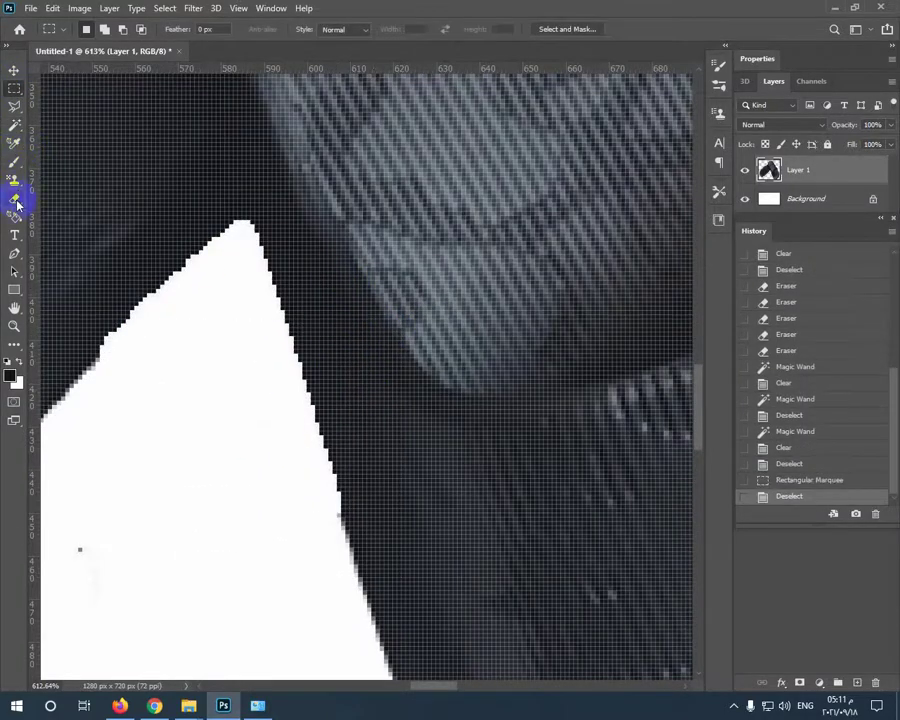
# Erase the remaining specks in the white gap between the two slides
pyautogui.click(15, 200)
pyautogui.click(331, 378)
pyautogui.moveTo(333, 381); pyautogui.dragTo(530, 205)
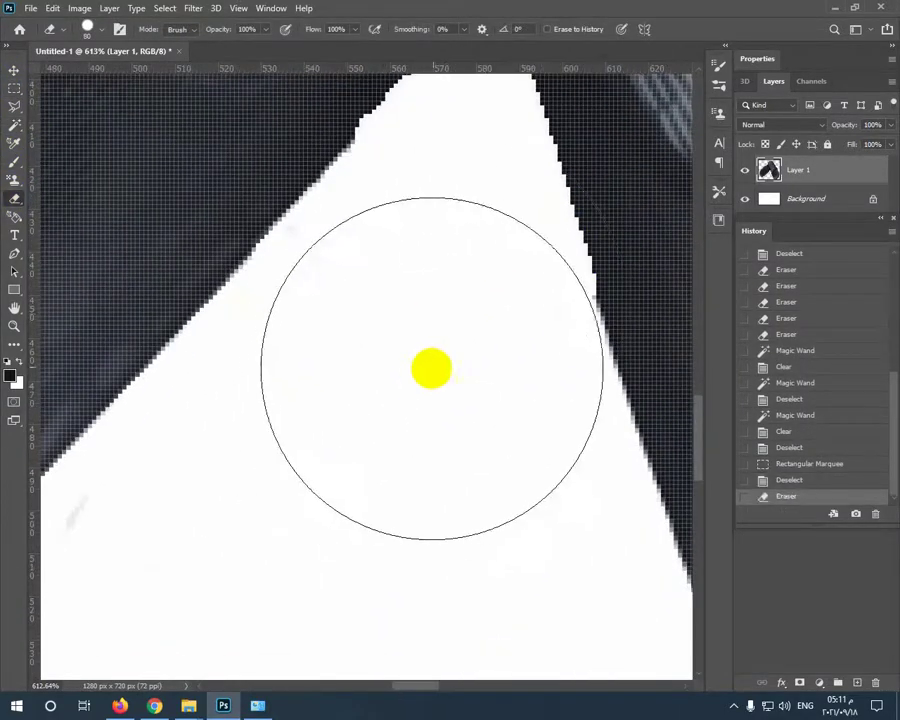
pyautogui.click(457, 408)
pyautogui.moveTo(315, 640)
pyautogui.mouseDown()
pyautogui.moveTo(315, 400)
pyautogui.moveTo(580, 360)
pyautogui.mouseUp()
# Clear the faint remains beside the slides by repositioning a rectangular selection, and deselect
pyautogui.click(14, 325)
pyautogui.moveTo(440, 340)
pyautogui.mouseDown()
pyautogui.moveTo(295, 340)
pyautogui.moveTo(312, 338)
pyautogui.mouseUp()
pyautogui.click(15, 72)
pyautogui.click(16, 90)
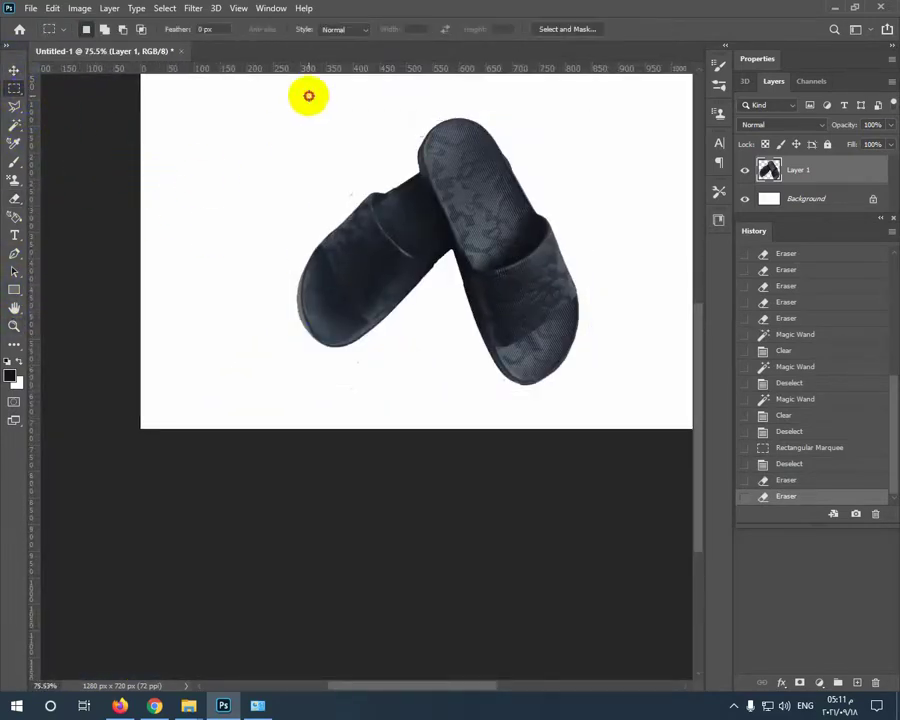
pyautogui.moveTo(309, 95); pyautogui.dragTo(183, 421)
pyautogui.moveTo(255, 346)
pyautogui.mouseDown()
pyautogui.moveTo(243, 349)
pyautogui.moveTo(641, 333)
pyautogui.moveTo(128, 462)
pyautogui.mouseUp()
pyautogui.press('Delete')
pyautogui.press('Delete')
pyautogui.press('Delete')
pyautogui.press('Delete')
pyautogui.click(644, 338)
# Clear the faint remains below and above the slides with a wide rectangular selection, and deselect
pyautogui.moveTo(424, 398)
pyautogui.mouseDown()
pyautogui.moveTo(438, 398)
pyautogui.moveTo(449, 421)
pyautogui.mouseUp()
pyautogui.press('Delete')
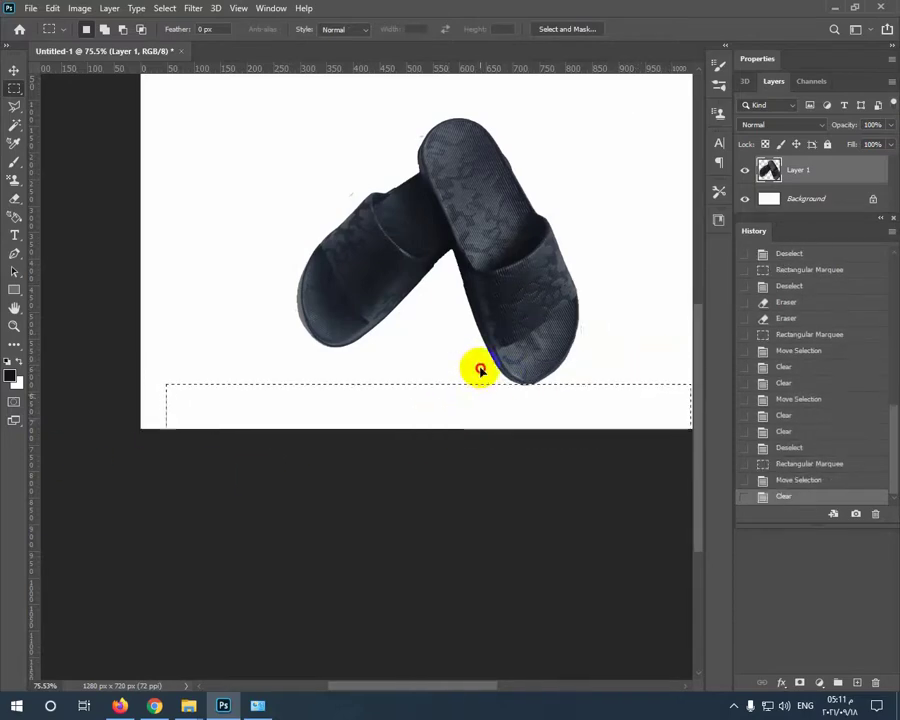
pyautogui.moveTo(480, 369); pyautogui.dragTo(491, 115)
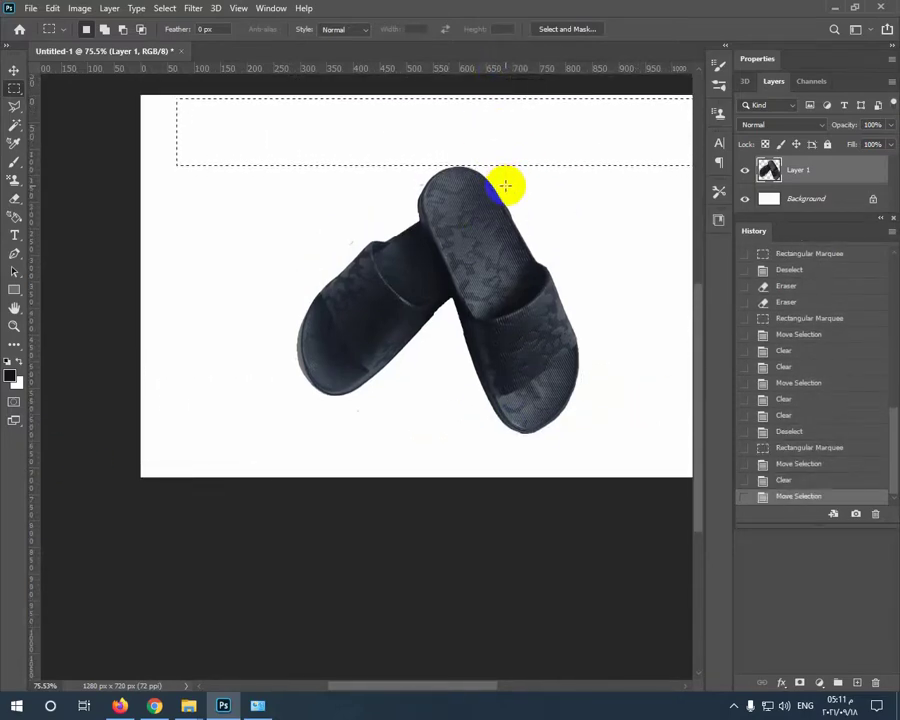
pyautogui.hotkey('ctrl', 'd')
# Enlarge the slides to nearly the full canvas height and reposition them within the canvas
pyautogui.press('v')
pyautogui.moveTo(474, 289); pyautogui.dragTo(394, 257)
pyautogui.click(16, 331)
pyautogui.moveTo(445, 374); pyautogui.dragTo(432, 372)
pyautogui.click(16, 70)
pyautogui.moveTo(223, 323); pyautogui.dragTo(268, 290)
pyautogui.moveTo(428, 444); pyautogui.dragTo(523, 536)
pyautogui.moveTo(398, 388); pyautogui.dragTo(412, 413)
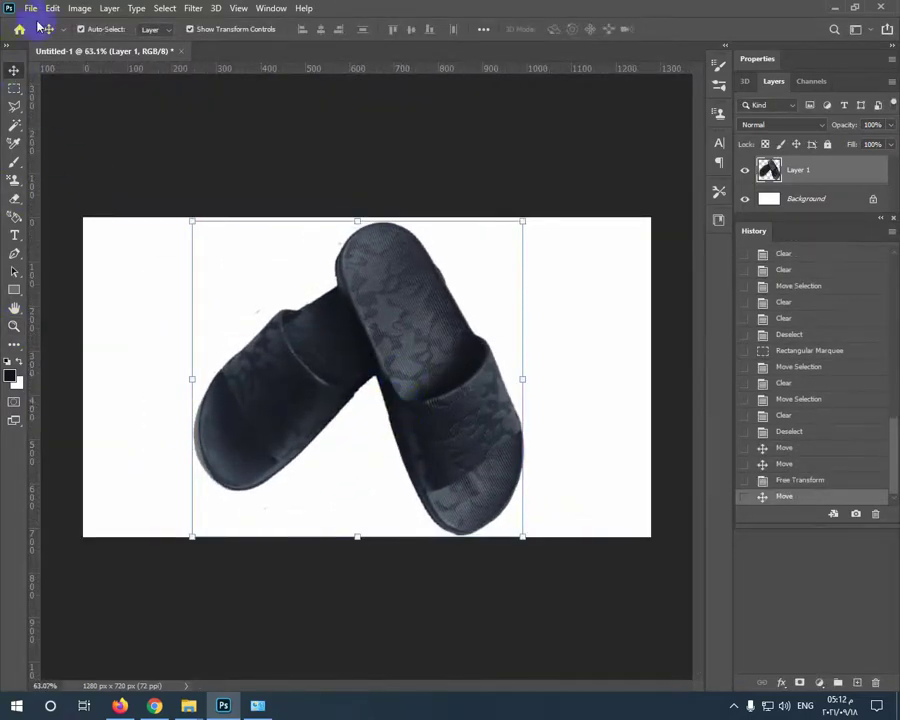
# Start saving a copy of the slides composition in the new work folder, and open the file format choices
pyautogui.click(31, 8)
pyautogui.click(76, 177)
pyautogui.click(345, 481)
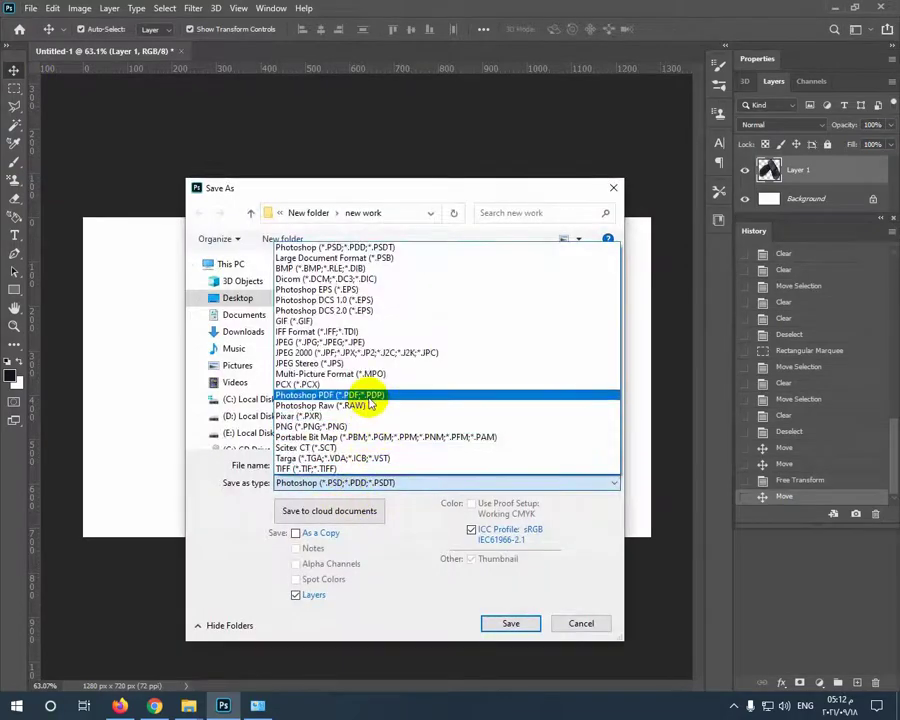